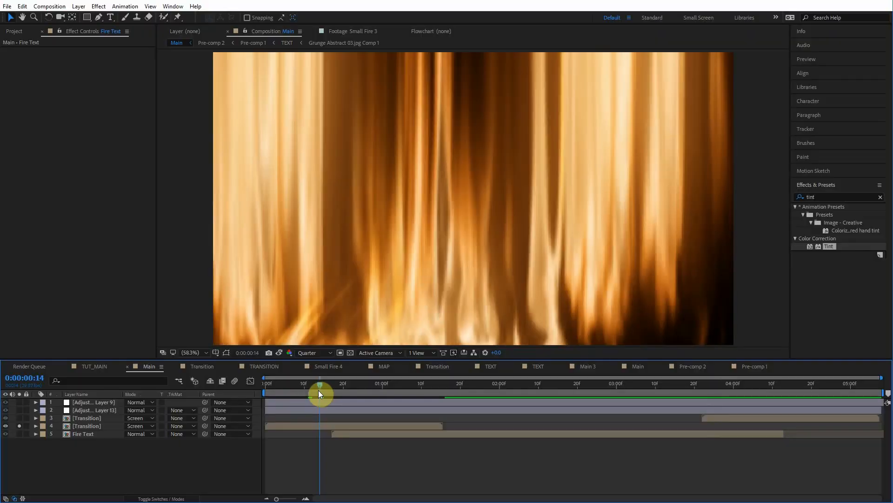
{"action": "mouse_move", "coordinate": [318, 390]}
{"action": "left_mouse_down"}
{"action": "mouse_move", "coordinate": [339, 386]}
{"action": "mouse_move", "coordinate": [331, 387]}
{"action": "left_mouse_up"}
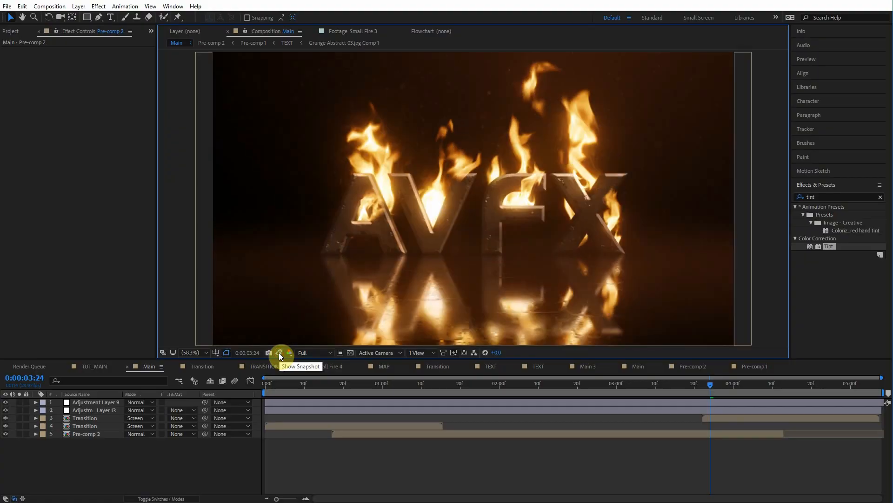
{"action": "left_click", "coordinate": [127, 497]}
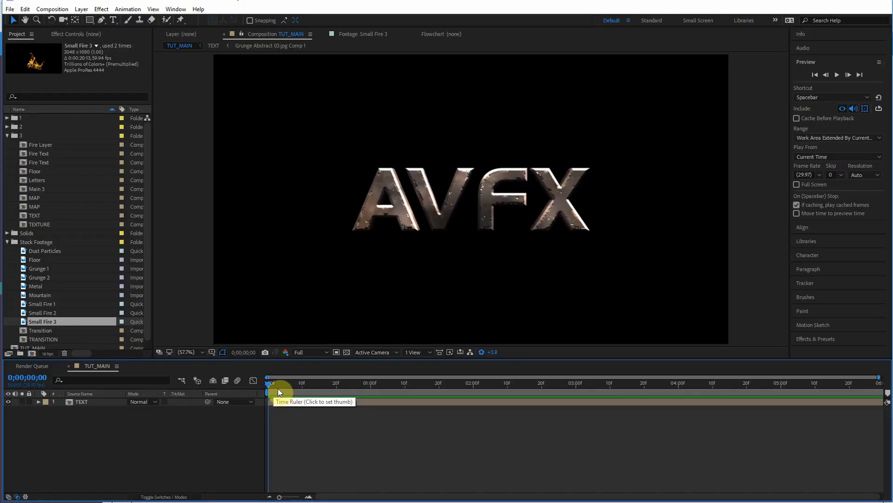
{"action": "left_click_drag", "start_coordinate": [277, 390], "coordinate": [321, 392]}
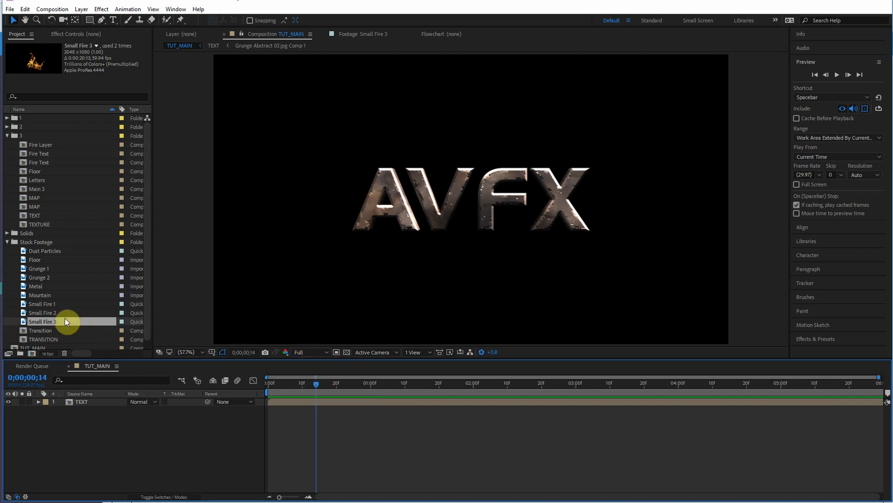
Step: Add the Small Fire 1 footage to the TUT_MAIN composition
{"action": "double_click", "coordinate": [46, 303]}
{"action": "left_click_drag", "start_coordinate": [225, 328], "coordinate": [416, 331]}
{"action": "left_click_drag", "start_coordinate": [37, 304], "coordinate": [144, 400]}
Step: Move the fire layer's anchor point to its base and position the flame over the letter A
{"action": "key", "text": "a"}
{"action": "mouse_move", "coordinate": [257, 395]}
{"action": "left_mouse_down"}
{"action": "mouse_move", "coordinate": [369, 393]}
{"action": "mouse_move", "coordinate": [260, 399]}
{"action": "left_mouse_up"}
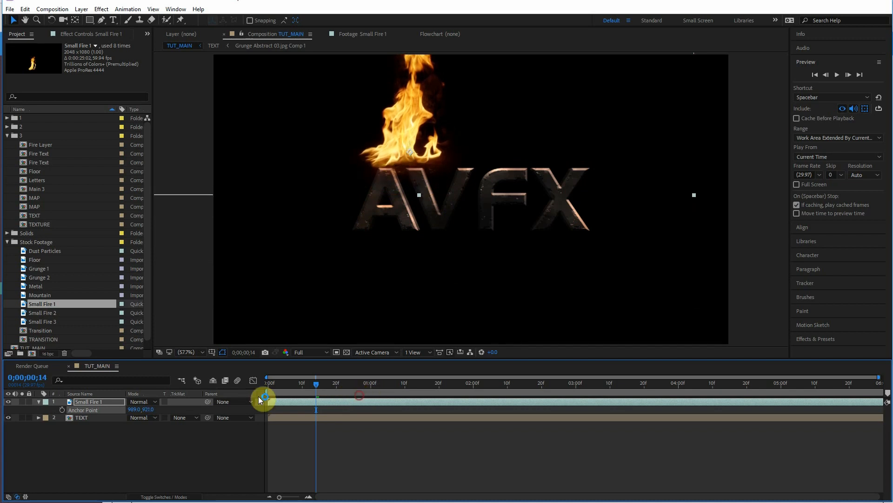
{"action": "mouse_move", "coordinate": [136, 409]}
{"action": "left_mouse_down"}
{"action": "mouse_move", "coordinate": [146, 409]}
{"action": "mouse_move", "coordinate": [119, 409]}
{"action": "left_mouse_up"}
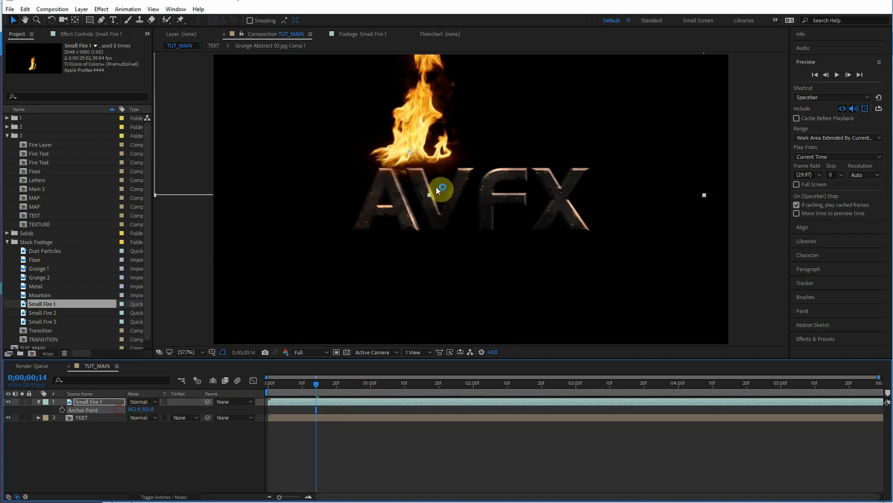
{"action": "left_click_drag", "start_coordinate": [419, 134], "coordinate": [395, 205]}
Step: Scale the fire layer to 72% and reposition it over the letter A
{"action": "key", "text": "r"}
{"action": "key", "text": "s"}
{"action": "left_click_drag", "start_coordinate": [136, 409], "coordinate": [269, 349]}
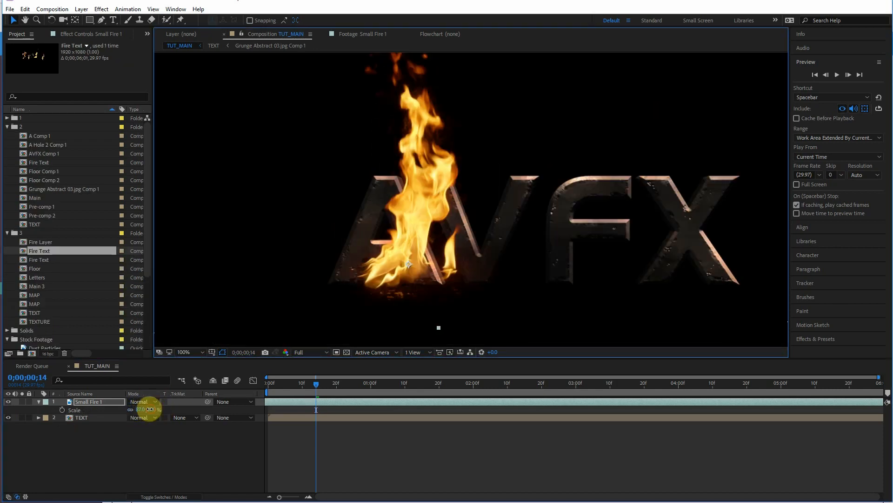
{"action": "left_click_drag", "start_coordinate": [150, 409], "coordinate": [142, 409]}
{"action": "left_click_drag", "start_coordinate": [391, 252], "coordinate": [377, 252]}
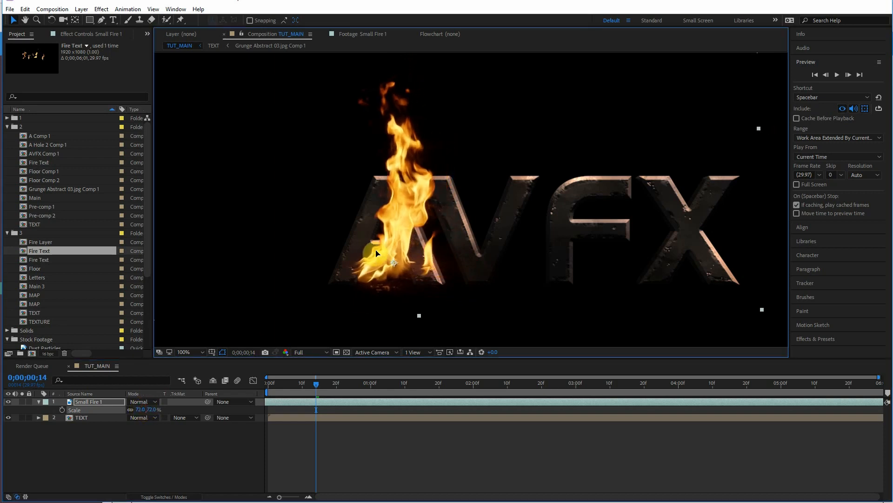
Step: Move the fire layer beneath the TEXT layer and nudge it inside the letter A
{"action": "left_click_drag", "start_coordinate": [98, 402], "coordinate": [110, 421]}
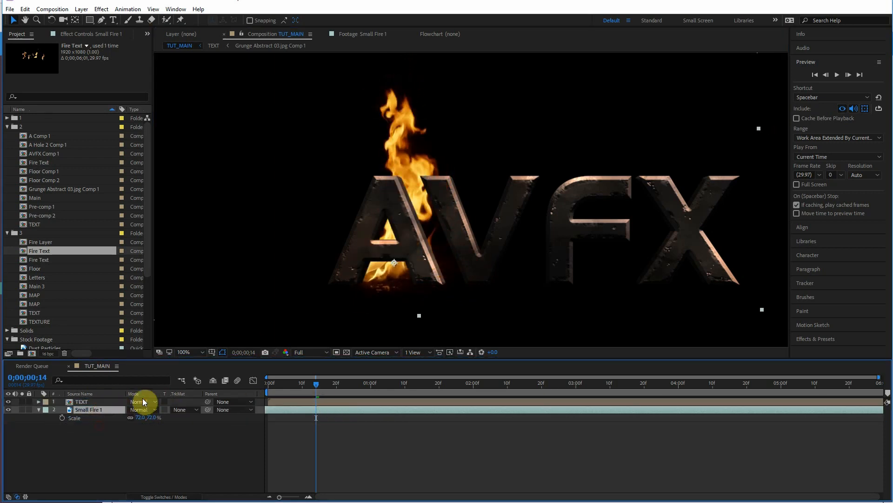
{"action": "left_click_drag", "start_coordinate": [437, 211], "coordinate": [423, 206]}
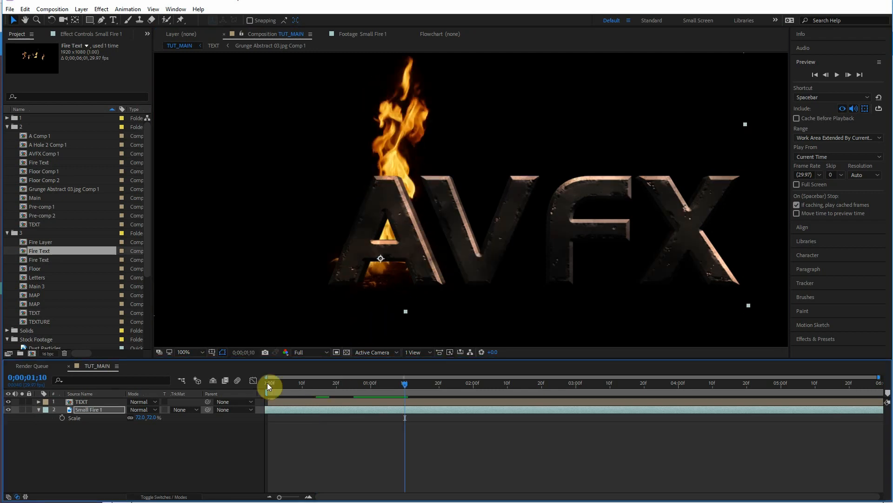
Step: Rotate the fire layer by 4 degrees and preview the result
{"action": "key", "text": "r"}
{"action": "left_click_drag", "start_coordinate": [140, 417], "coordinate": [142, 417]}
{"action": "left_click_drag", "start_coordinate": [414, 385], "coordinate": [596, 374]}
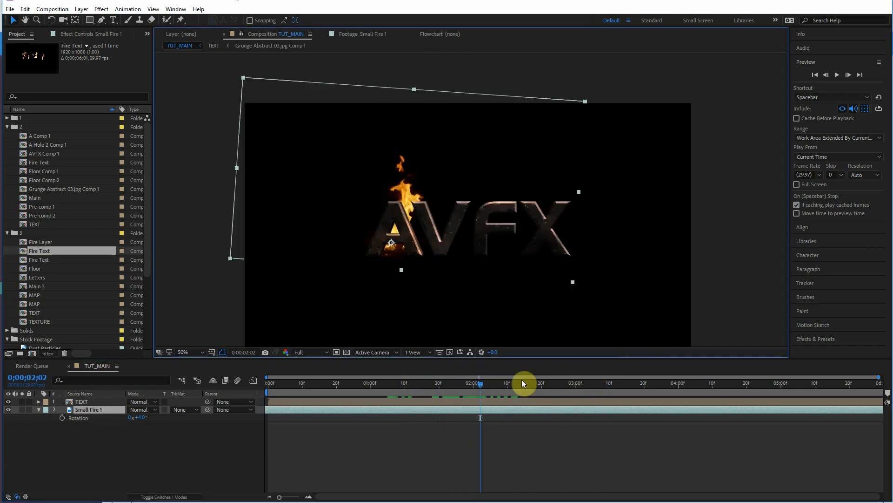
{"action": "left_click_drag", "start_coordinate": [465, 389], "coordinate": [429, 389]}
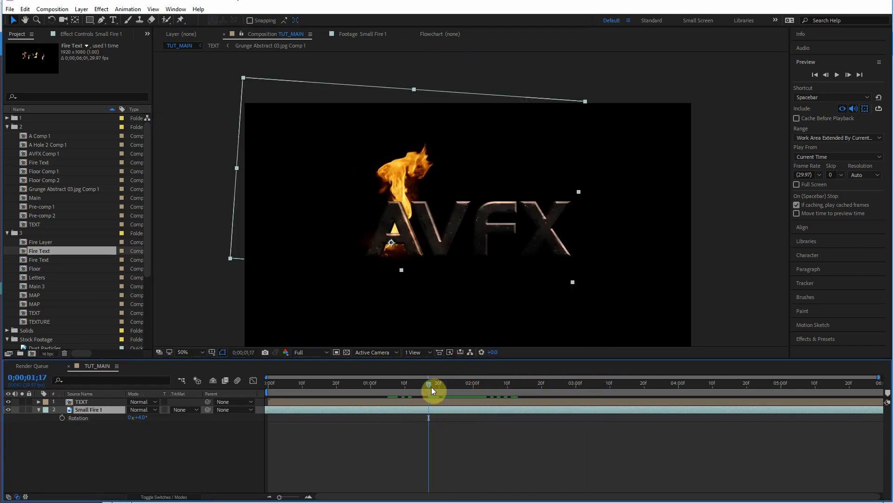
{"action": "left_click_drag", "start_coordinate": [434, 388], "coordinate": [409, 385]}
{"action": "left_click", "coordinate": [837, 75]}
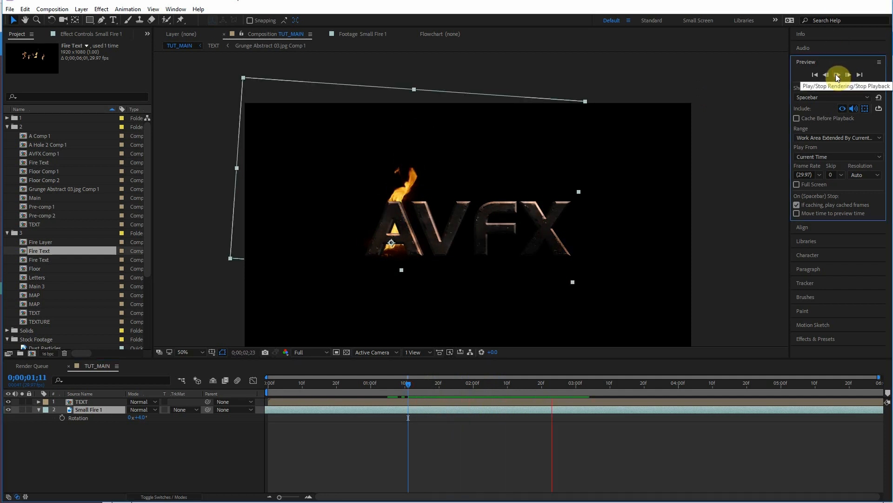
{"action": "left_click_drag", "start_coordinate": [422, 389], "coordinate": [466, 383]}
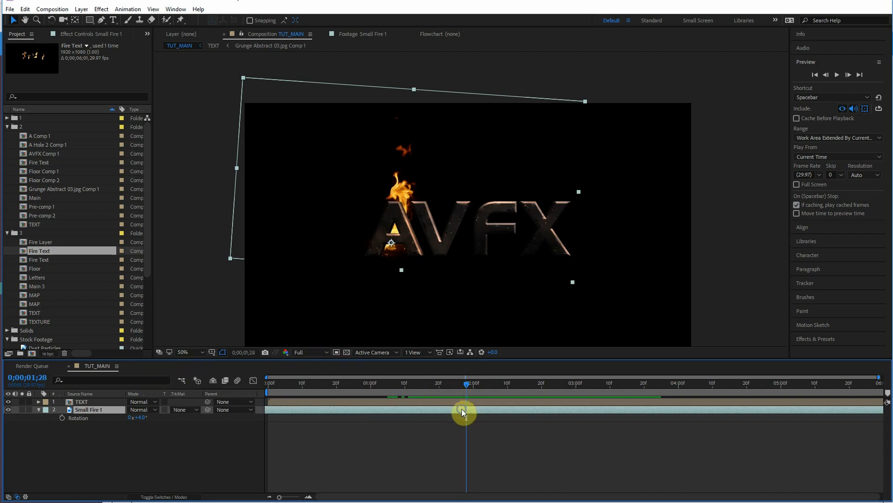
Step: Time-stretch the fire layer to 150%, holding the current frame in place
{"action": "right_click", "coordinate": [462, 409]}
{"action": "mouse_move", "coordinate": [529, 79]}
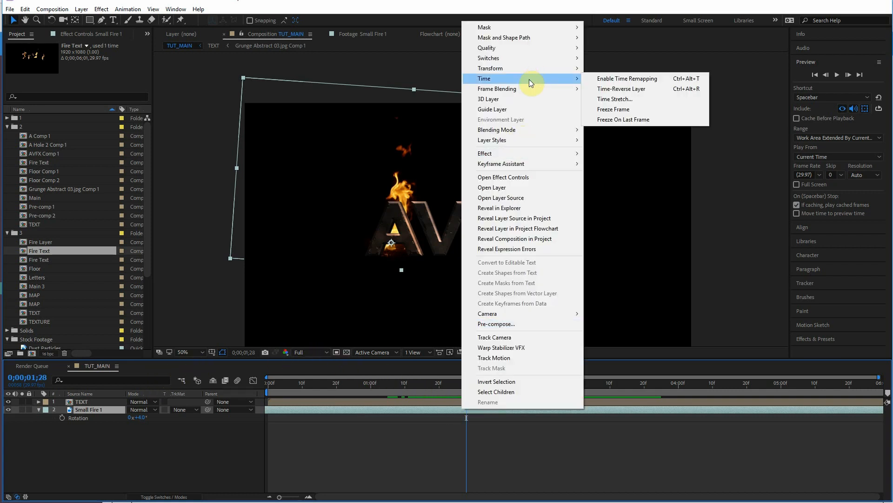
{"action": "left_click", "coordinate": [624, 100]}
{"action": "type", "text": "150"}
{"action": "left_click", "coordinate": [422, 258]}
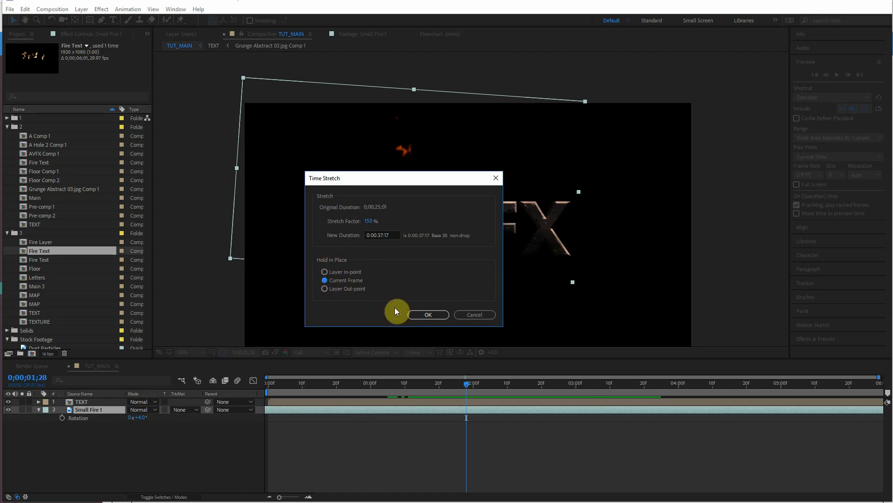
{"action": "left_click", "coordinate": [436, 313]}
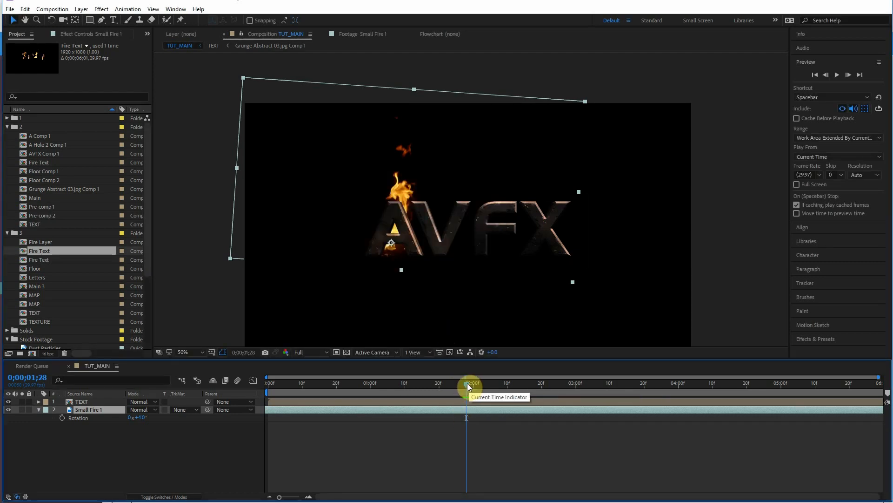
Step: Scrub and play the timeline to review the slowed fire animation
{"action": "left_click_drag", "start_coordinate": [470, 383], "coordinate": [504, 383]}
{"action": "left_click", "coordinate": [425, 381]}
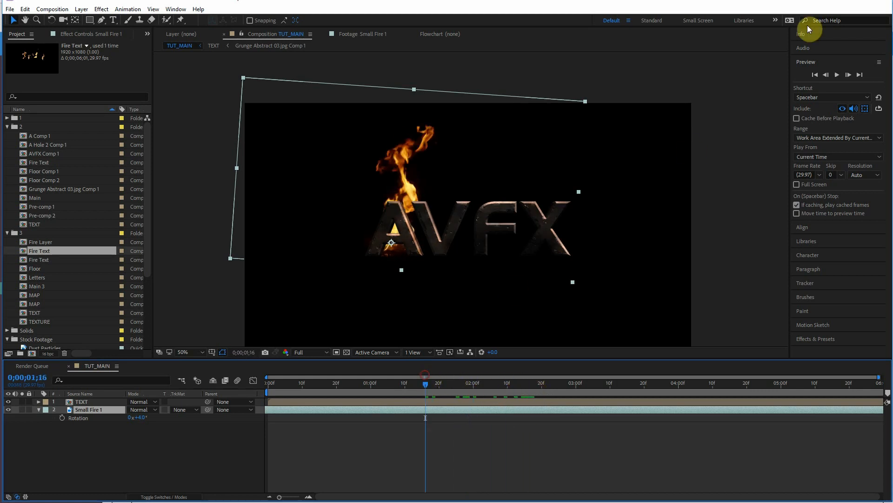
{"action": "left_click", "coordinate": [837, 76]}
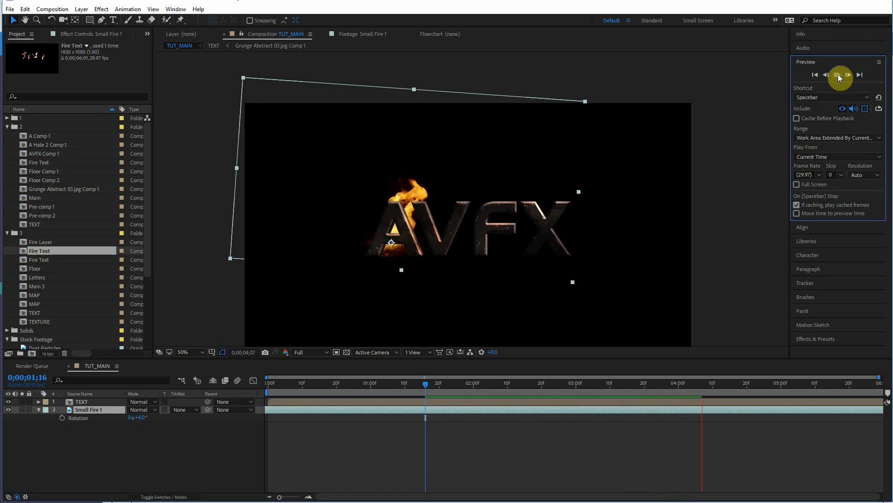
{"action": "left_click", "coordinate": [524, 380]}
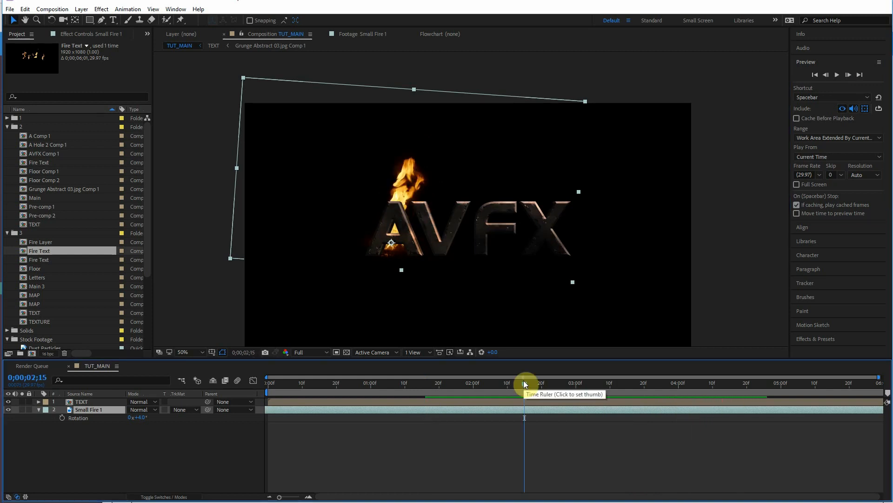
{"action": "left_click_drag", "start_coordinate": [520, 384], "coordinate": [579, 350]}
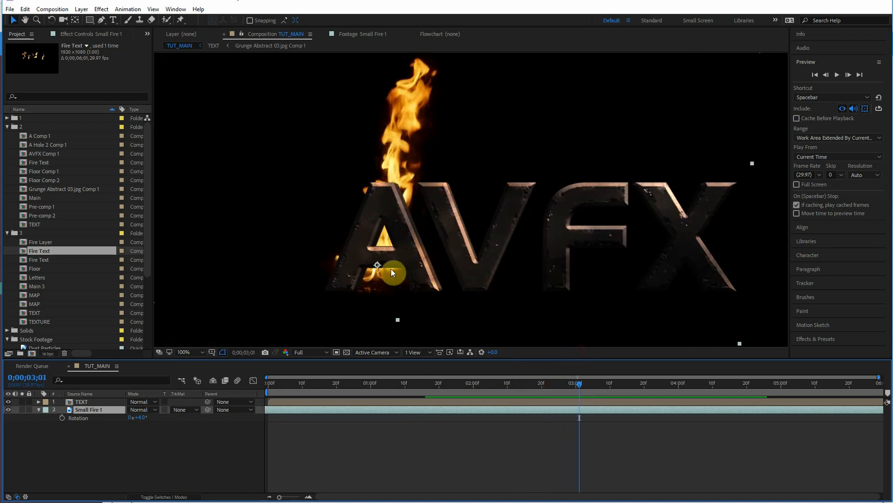
{"action": "left_click", "coordinate": [555, 382]}
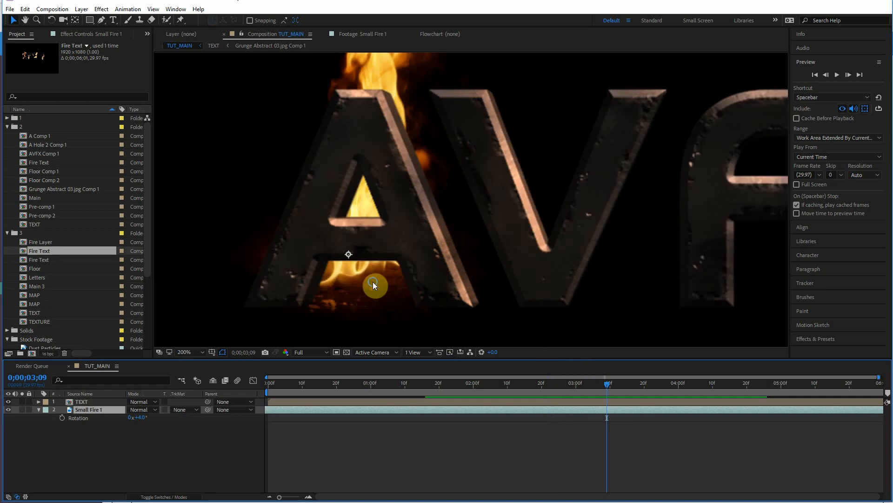
Step: Create a new composition-sized white solid layer named A Matte
{"action": "right_click", "coordinate": [373, 281]}
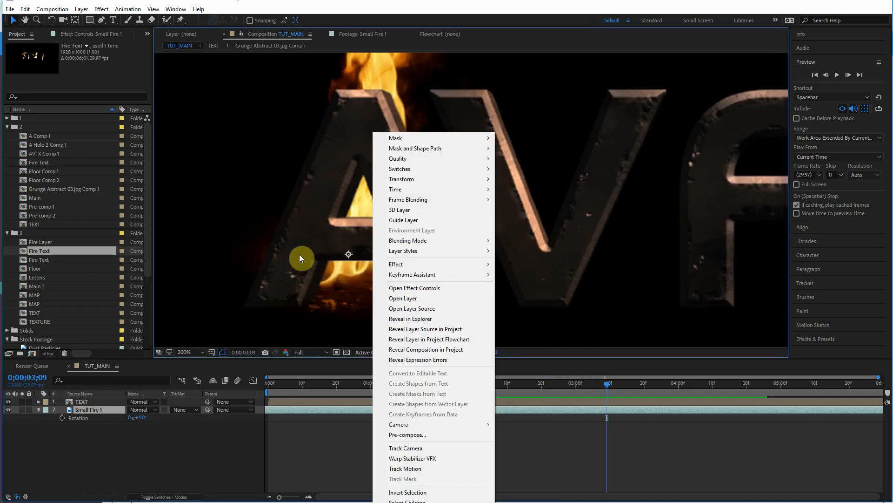
{"action": "left_click", "coordinate": [610, 384]}
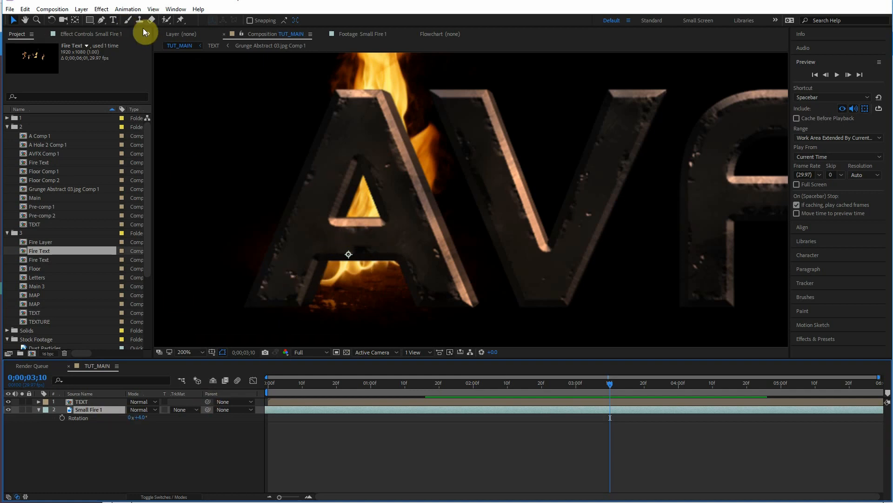
{"action": "left_click", "coordinate": [101, 20]}
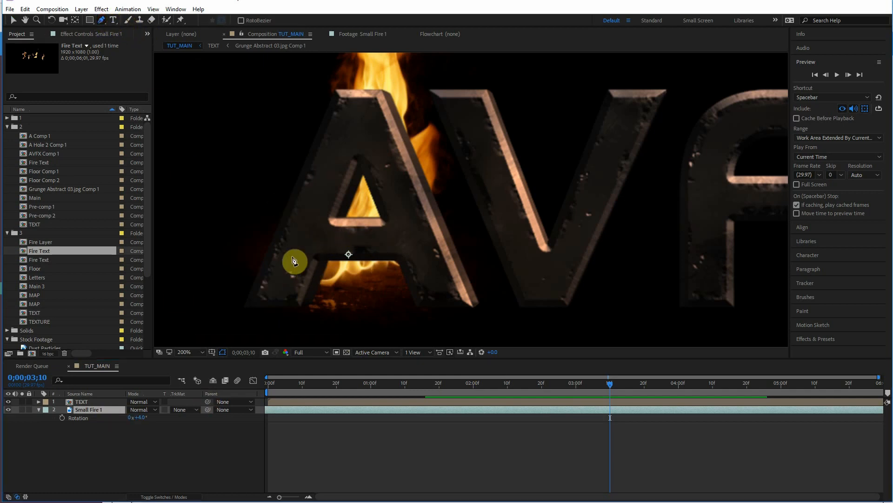
{"action": "left_click", "coordinate": [80, 413]}
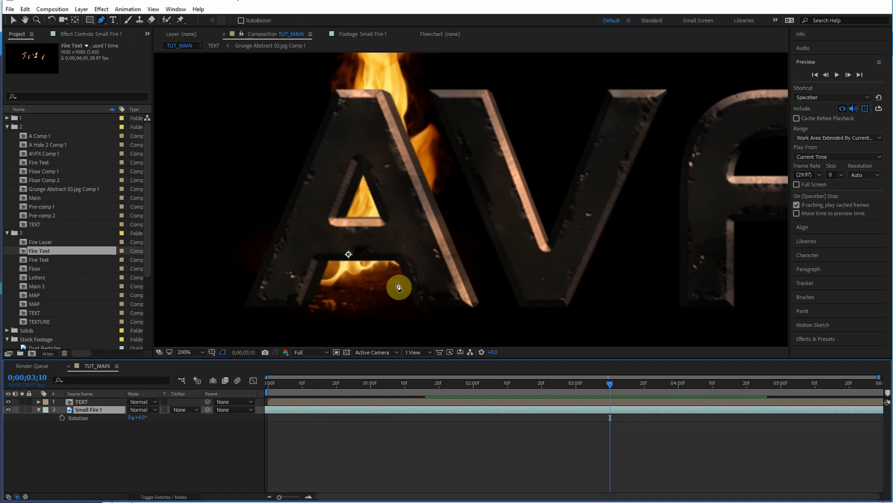
{"action": "left_click", "coordinate": [39, 409]}
{"action": "key", "text": "ctrl+y"}
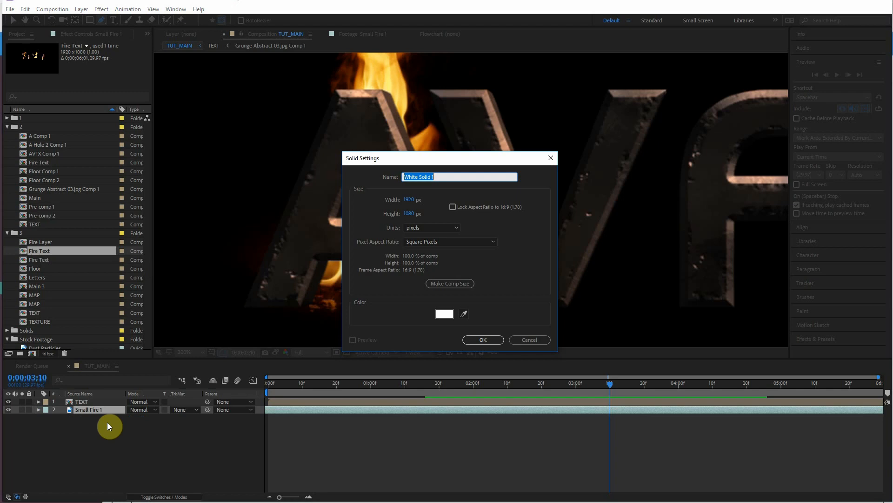
{"action": "type", "text": "A Matte"}
{"action": "left_click", "coordinate": [489, 340]}
Step: Rename the fire layer as A and set its track matte to Alpha Matte from A Matte
{"action": "left_click", "coordinate": [90, 417]}
{"action": "key", "text": "Return"}
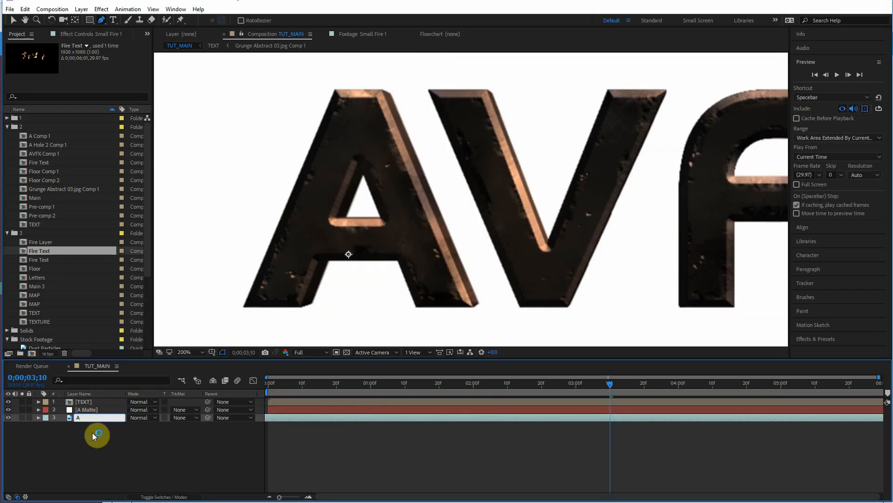
{"action": "left_click", "coordinate": [93, 432]}
{"action": "left_click", "coordinate": [88, 411]}
{"action": "left_click", "coordinate": [88, 417]}
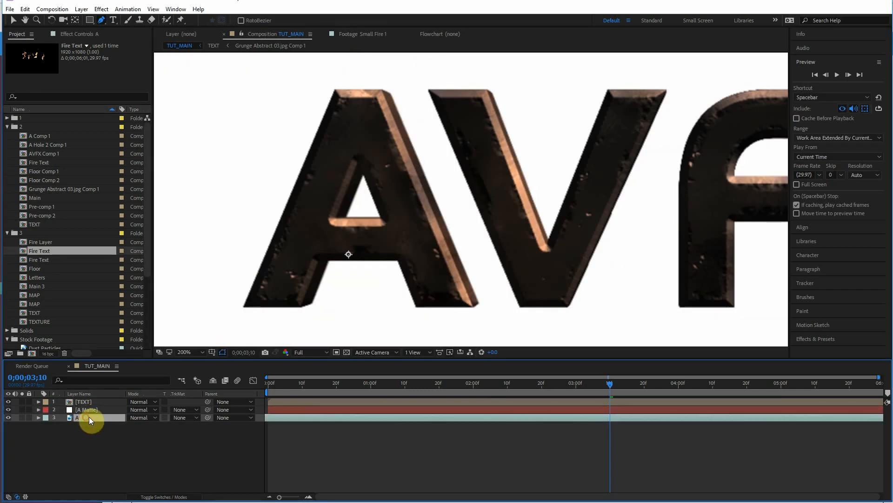
{"action": "left_click", "coordinate": [193, 415]}
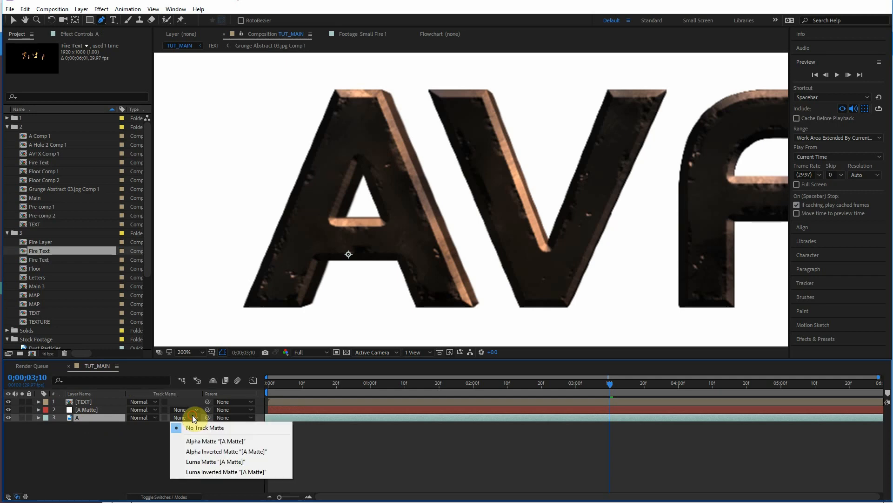
{"action": "left_click", "coordinate": [208, 441]}
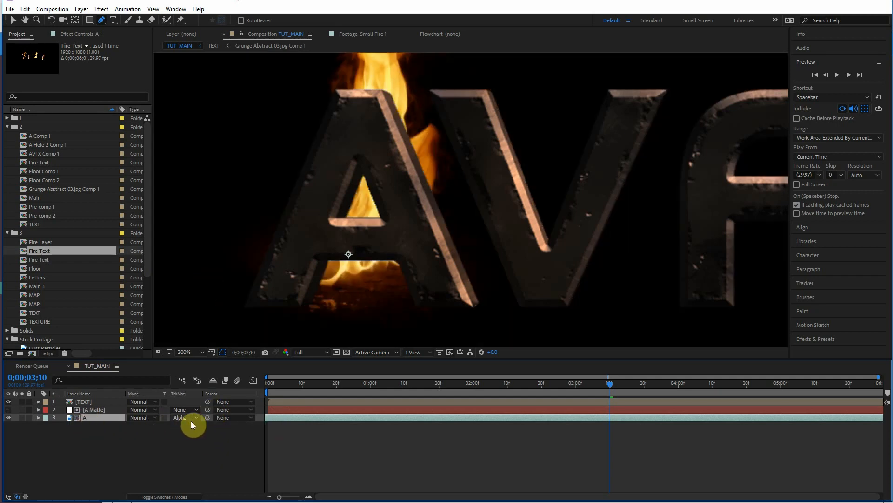
Step: Draw a pen mask on the A Matte layer around the lower part of the letter A
{"action": "left_click", "coordinate": [90, 411]}
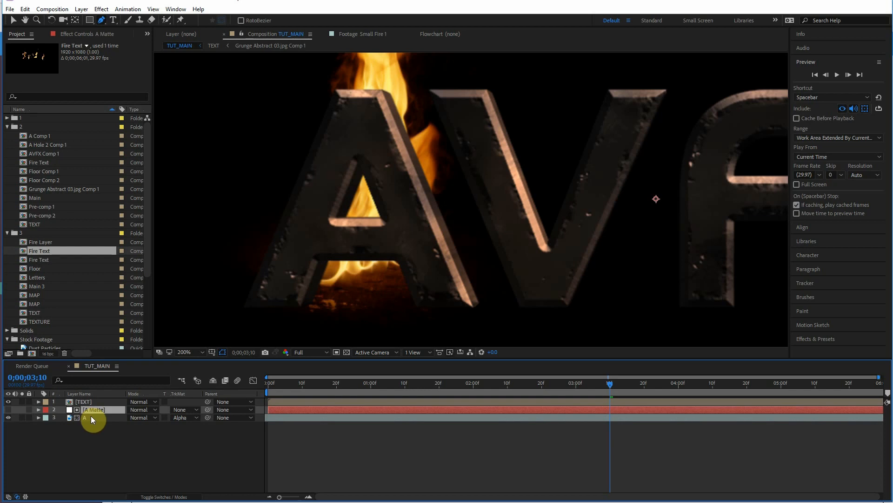
{"action": "left_click_drag", "start_coordinate": [304, 254], "coordinate": [306, 233]}
{"action": "left_click_drag", "start_coordinate": [266, 334], "coordinate": [275, 307]}
{"action": "left_click", "coordinate": [311, 235]}
{"action": "left_click", "coordinate": [417, 232]}
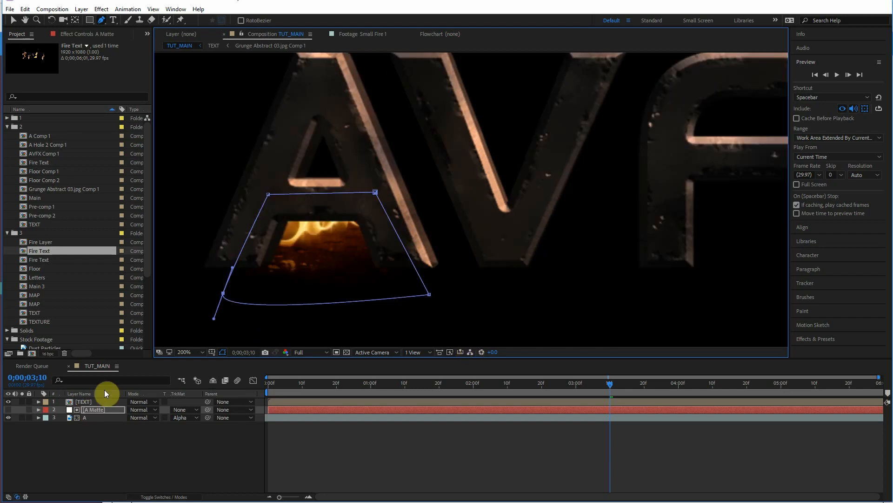
Step: Set the A Matte layer's mask mode to Subtract
{"action": "left_click", "coordinate": [83, 417]}
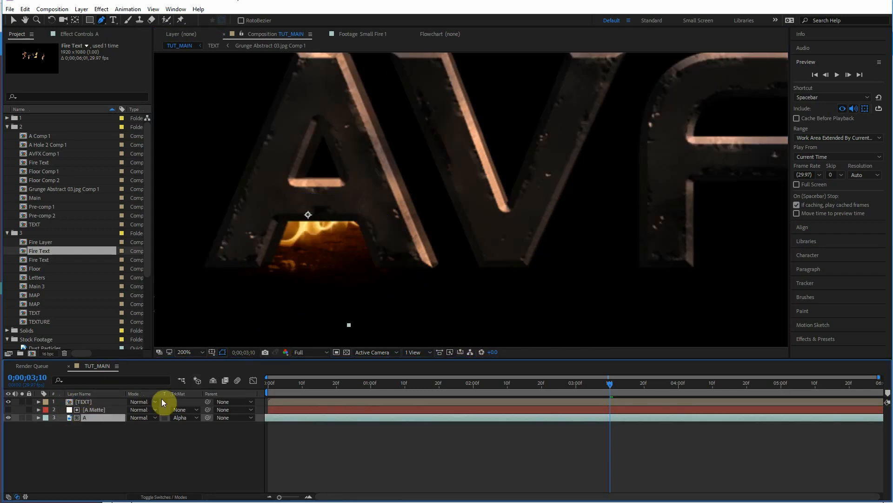
{"action": "left_click", "coordinate": [105, 409]}
{"action": "left_click", "coordinate": [8, 410]}
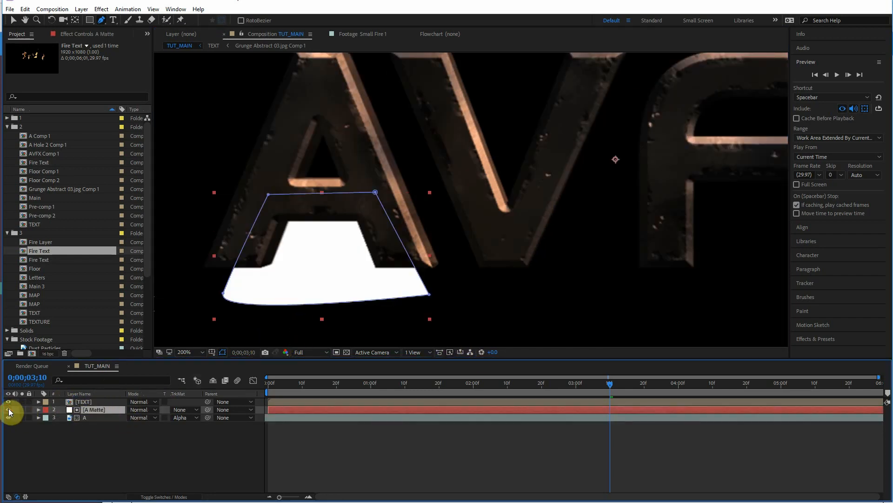
{"action": "key", "text": "m"}
{"action": "left_click", "coordinate": [141, 418]}
{"action": "left_click", "coordinate": [146, 448]}
{"action": "left_click", "coordinate": [8, 409]}
Step: Reshape the A Matte mask's corner points and nudge the fire layer into place
{"action": "left_click", "coordinate": [14, 20]}
{"action": "left_click", "coordinate": [270, 193]}
{"action": "left_click_drag", "start_coordinate": [429, 295], "coordinate": [425, 299]}
{"action": "left_click_drag", "start_coordinate": [411, 178], "coordinate": [431, 243]}
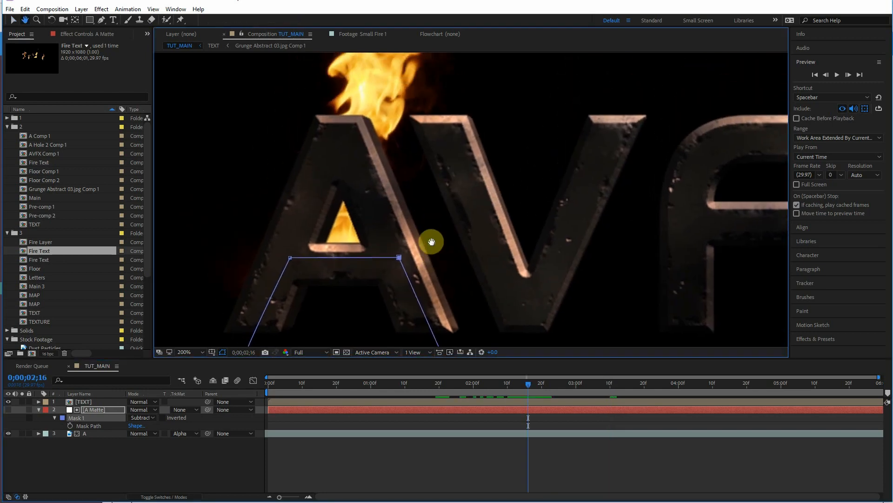
{"action": "left_click", "coordinate": [101, 430]}
{"action": "left_click_drag", "start_coordinate": [364, 229], "coordinate": [372, 236]}
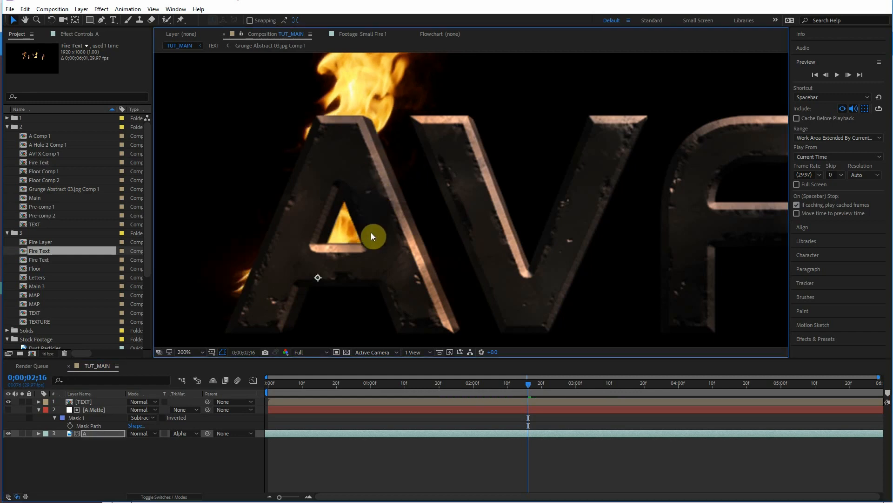
Step: Nudge the fire layer A upward so the flames sit inside the letter A's opening
{"action": "left_click_drag", "start_coordinate": [335, 247], "coordinate": [314, 242]}
{"action": "left_click", "coordinate": [169, 353]}
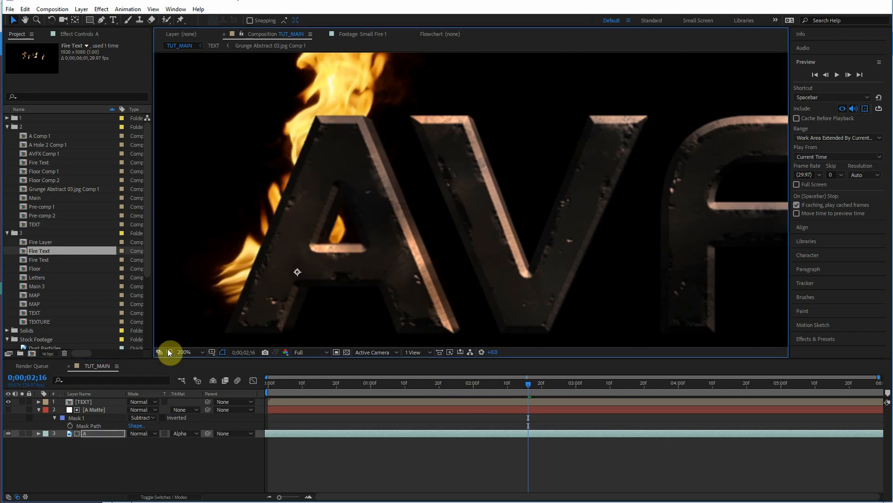
{"action": "left_click", "coordinate": [99, 411]}
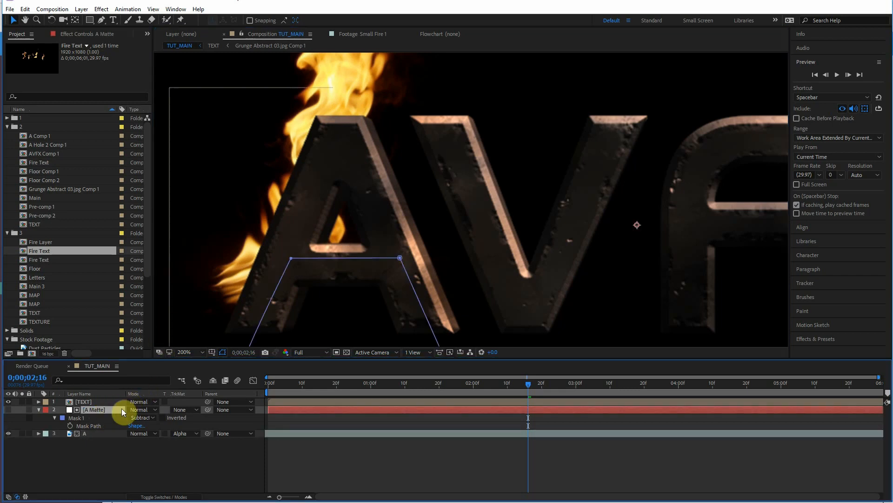
{"action": "left_click", "coordinate": [103, 432]}
{"action": "mouse_move", "coordinate": [358, 223]}
{"action": "left_mouse_down"}
{"action": "mouse_move", "coordinate": [389, 275]}
{"action": "mouse_move", "coordinate": [355, 208]}
{"action": "left_mouse_up"}
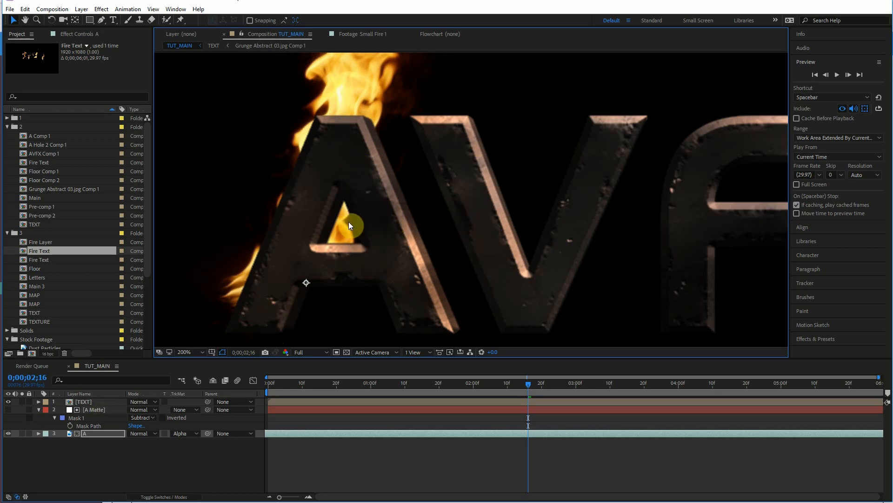
Step: Refine the A Matte mask and fire layer position so flames show only through the A's counter
{"action": "left_click", "coordinate": [88, 409]}
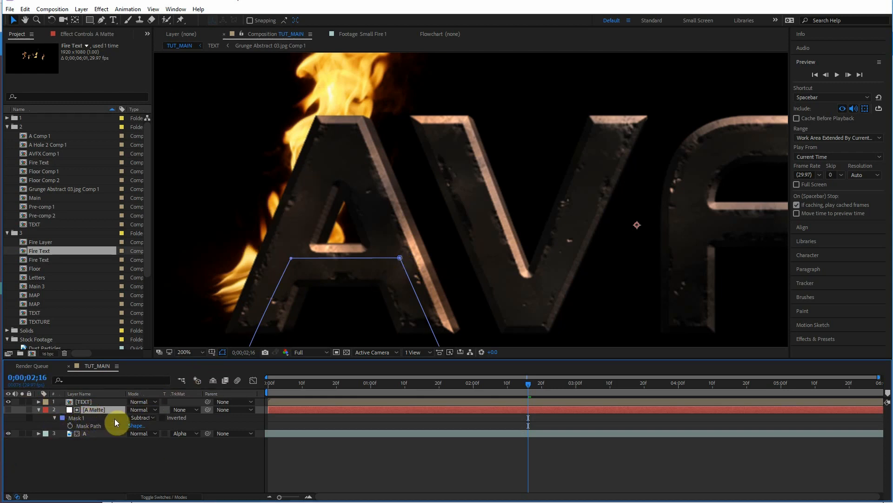
{"action": "left_click", "coordinate": [277, 225]}
{"action": "left_click_drag", "start_coordinate": [268, 226], "coordinate": [355, 208]}
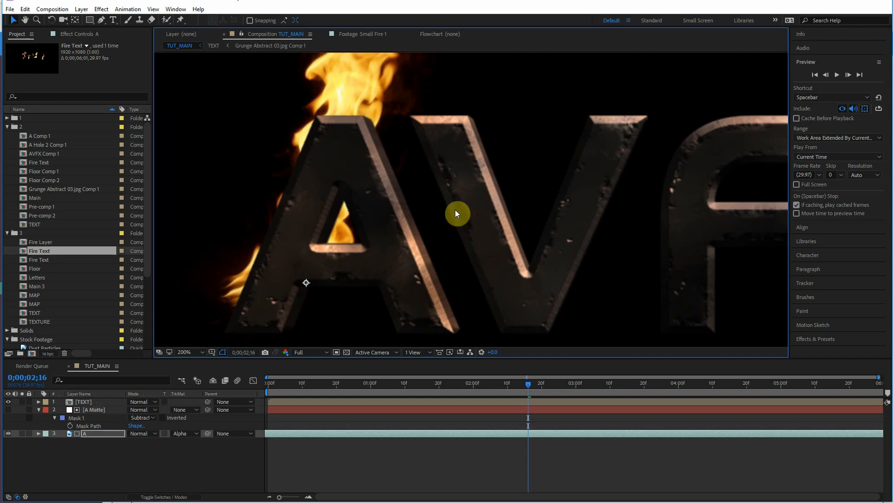
{"action": "left_click_drag", "start_coordinate": [368, 220], "coordinate": [359, 218]}
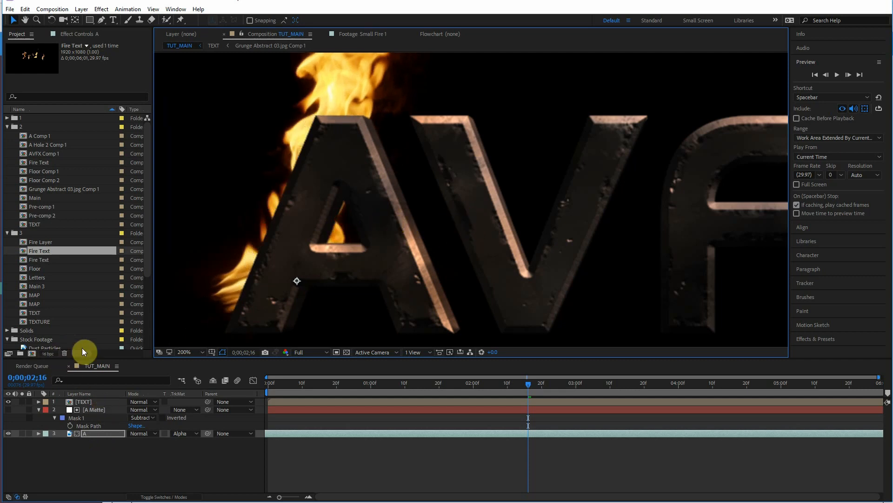
{"action": "left_click", "coordinate": [89, 409]}
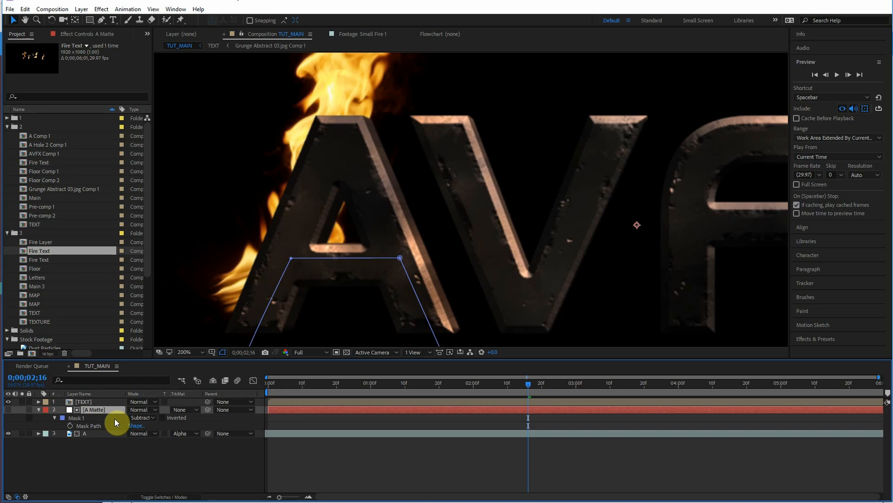
{"action": "left_click", "coordinate": [341, 221]}
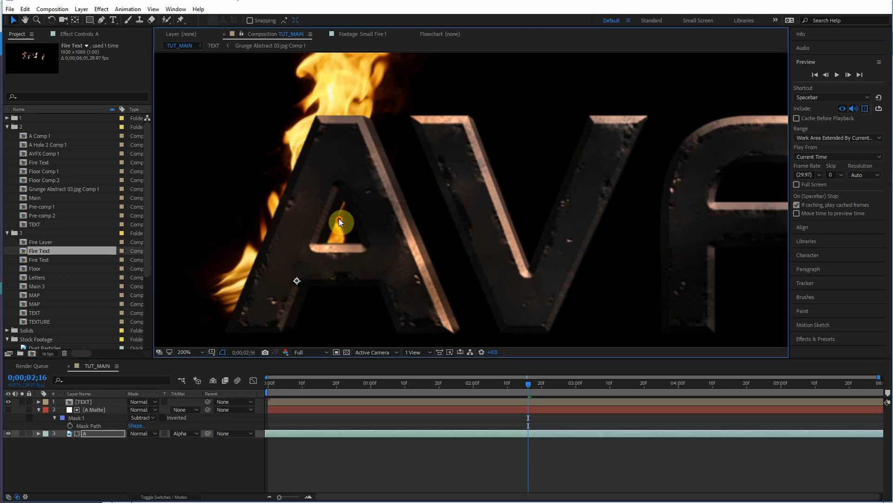
{"action": "left_click", "coordinate": [91, 412]}
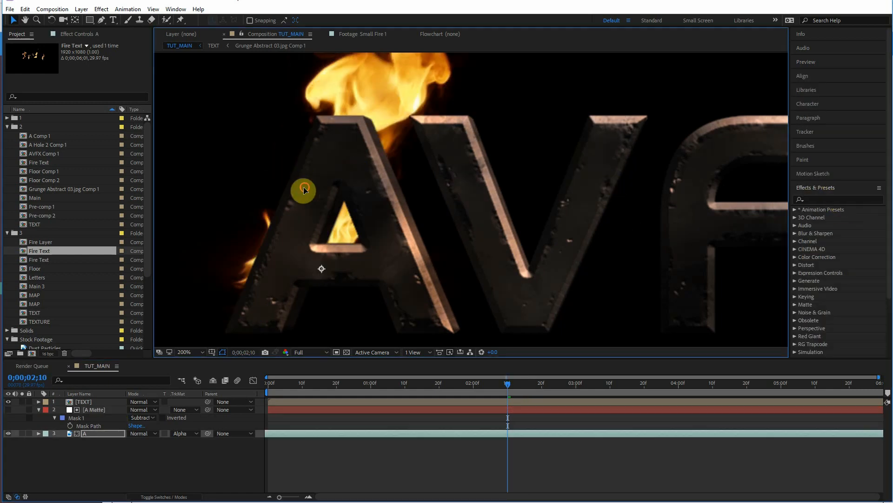
Step: Apply the Liquify effect to the fire layer A and open its Warp Tool Options
{"action": "left_click", "coordinate": [262, 188]}
{"action": "left_click", "coordinate": [854, 200]}
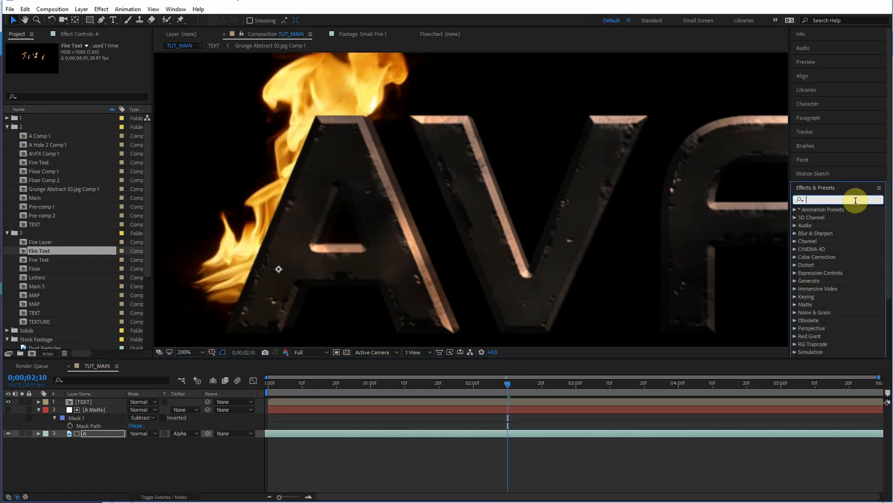
{"action": "type", "text": "liqu"}
{"action": "mouse_move", "coordinate": [824, 217]}
{"action": "left_mouse_down"}
{"action": "mouse_move", "coordinate": [157, 408]}
{"action": "mouse_move", "coordinate": [113, 435]}
{"action": "left_mouse_up"}
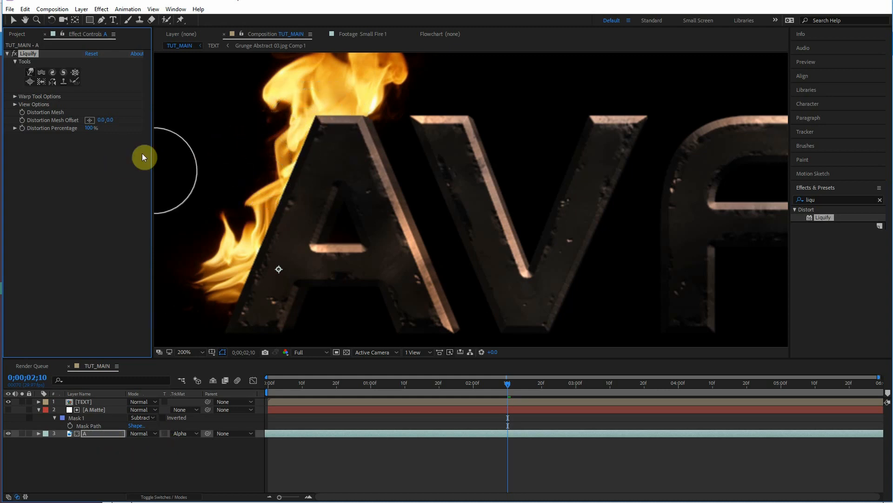
{"action": "left_click", "coordinate": [15, 96]}
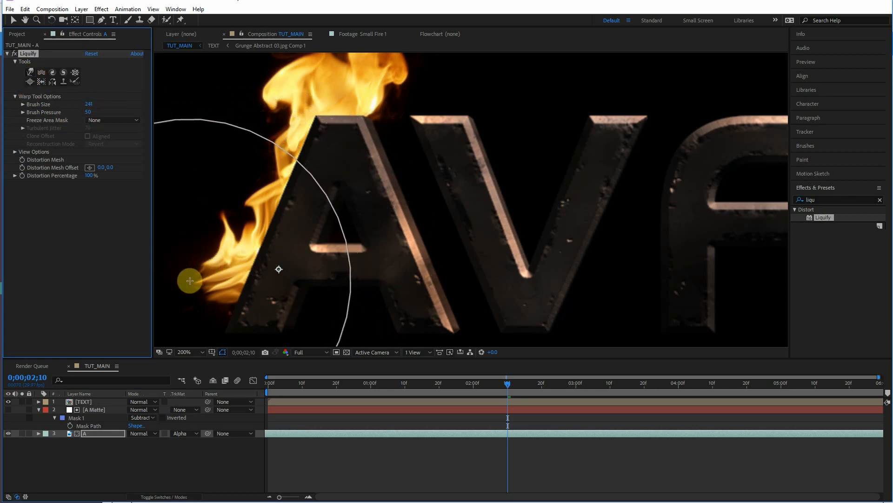
Step: Warp the flames with the Liquify brush to reshape the fire around the letter A
{"action": "mouse_move", "coordinate": [177, 304]}
{"action": "left_mouse_down"}
{"action": "mouse_move", "coordinate": [235, 319]}
{"action": "mouse_move", "coordinate": [232, 264]}
{"action": "mouse_move", "coordinate": [245, 227]}
{"action": "mouse_move", "coordinate": [293, 123]}
{"action": "mouse_move", "coordinate": [232, 283]}
{"action": "mouse_move", "coordinate": [319, 117]}
{"action": "mouse_move", "coordinate": [300, 160]}
{"action": "mouse_move", "coordinate": [315, 130]}
{"action": "mouse_move", "coordinate": [284, 88]}
{"action": "mouse_move", "coordinate": [312, 142]}
{"action": "left_mouse_up"}
{"action": "left_click", "coordinate": [13, 20]}
{"action": "left_click_drag", "start_coordinate": [247, 222], "coordinate": [277, 228]}
{"action": "mouse_move", "coordinate": [479, 387]}
{"action": "left_mouse_down"}
{"action": "mouse_move", "coordinate": [449, 393]}
{"action": "mouse_move", "coordinate": [429, 389]}
{"action": "mouse_move", "coordinate": [468, 376]}
{"action": "mouse_move", "coordinate": [389, 375]}
{"action": "mouse_move", "coordinate": [529, 373]}
{"action": "left_mouse_up"}
{"action": "left_click", "coordinate": [30, 73]}
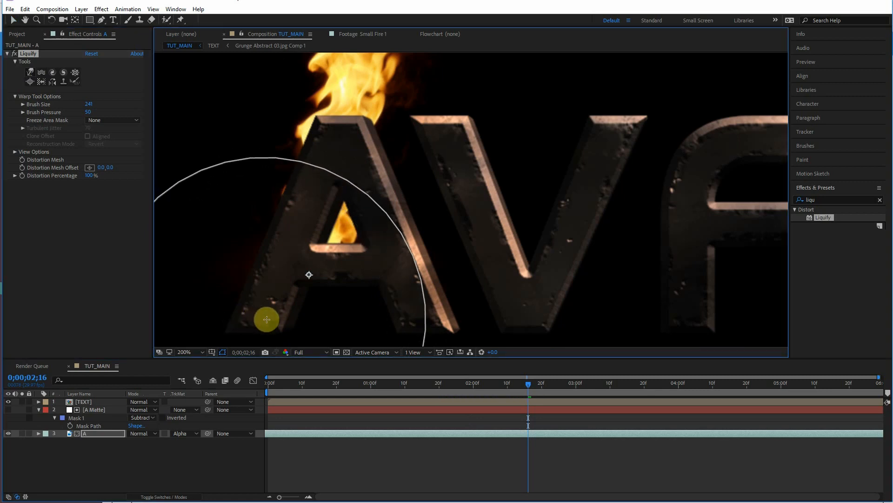
Step: Zoom out and scrub the timeline to review the fire inside the A
{"action": "key", "text": "comma"}
{"action": "left_click", "coordinate": [538, 386]}
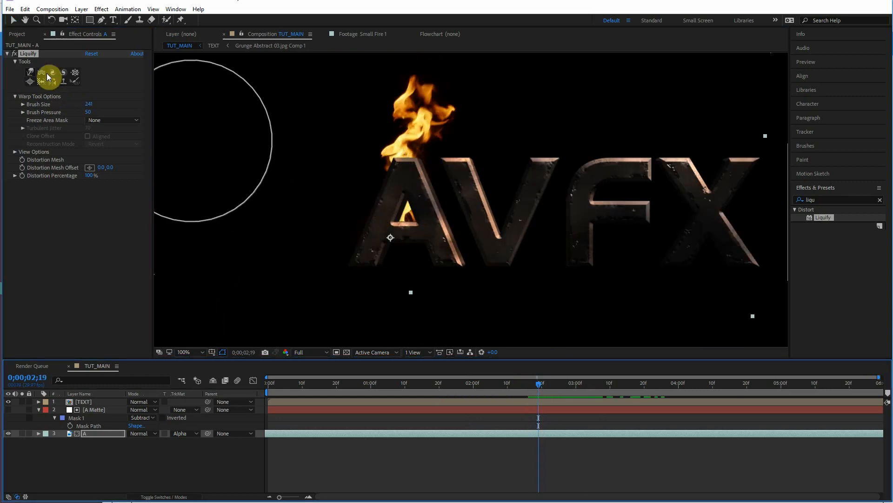
{"action": "left_click_drag", "start_coordinate": [563, 385], "coordinate": [600, 386]}
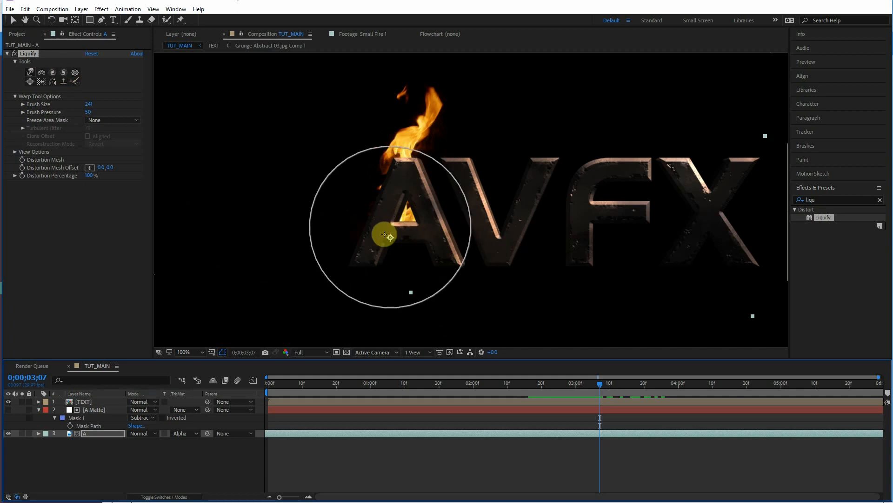
Step: Pre-compose the fire layer A
{"action": "left_click", "coordinate": [84, 435]}
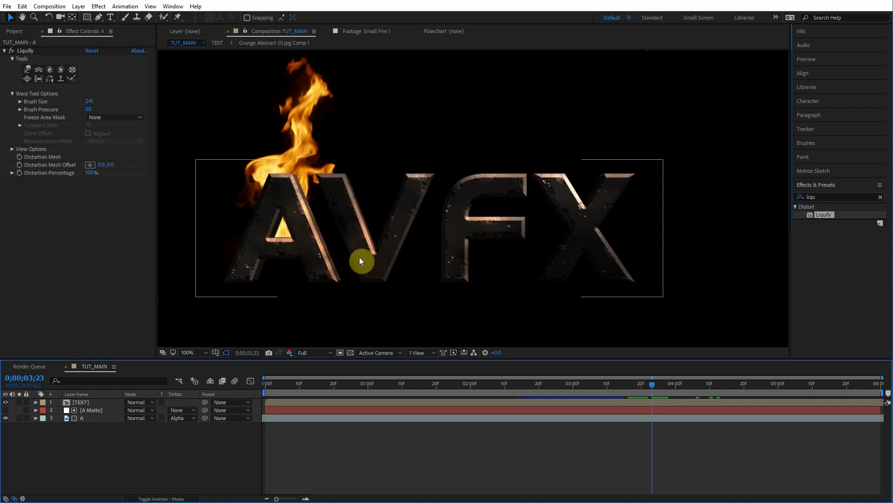
{"action": "right_click", "coordinate": [89, 419]}
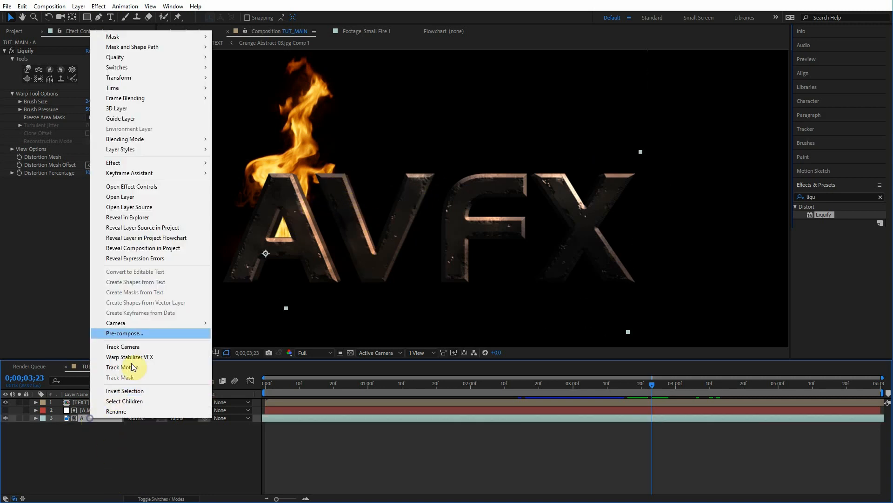
{"action": "left_click", "coordinate": [125, 333]}
{"action": "left_click", "coordinate": [450, 179]}
{"action": "left_click", "coordinate": [529, 278]}
Step: Duplicate the A Matte and fire A layers
{"action": "left_click", "coordinate": [90, 418]}
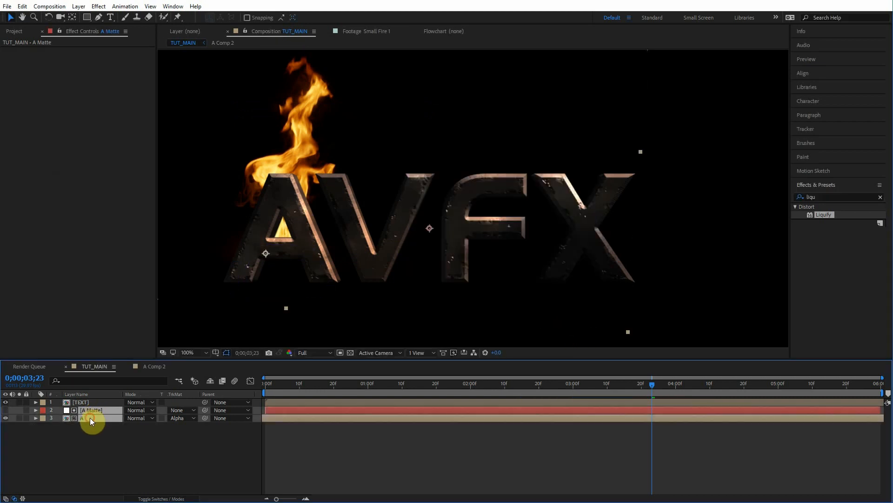
{"action": "key", "text": "ctrl+d"}
{"action": "left_click", "coordinate": [85, 453]}
{"action": "left_click", "coordinate": [86, 418]}
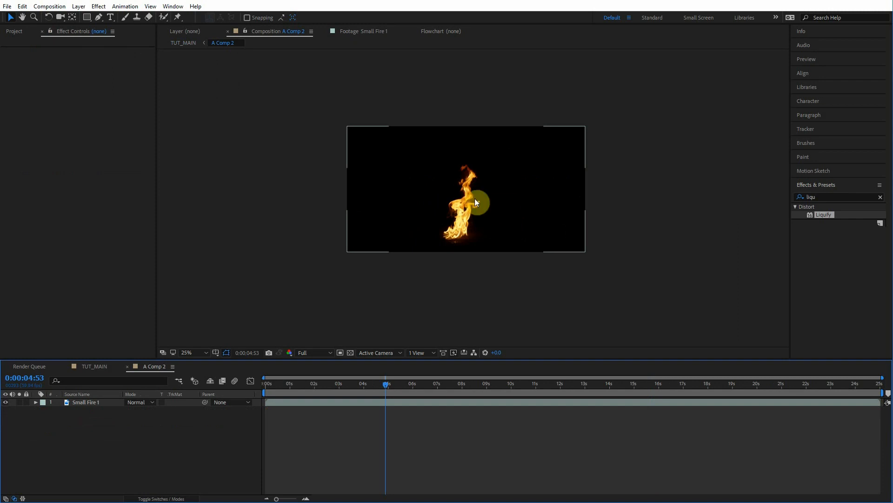
Step: Move the duplicated fire layer A 2 over the letter V
{"action": "scroll", "coordinate": [475, 198], "scroll_direction": "up", "scroll_amount": 1}
{"action": "left_click_drag", "start_coordinate": [481, 216], "coordinate": [477, 243]}
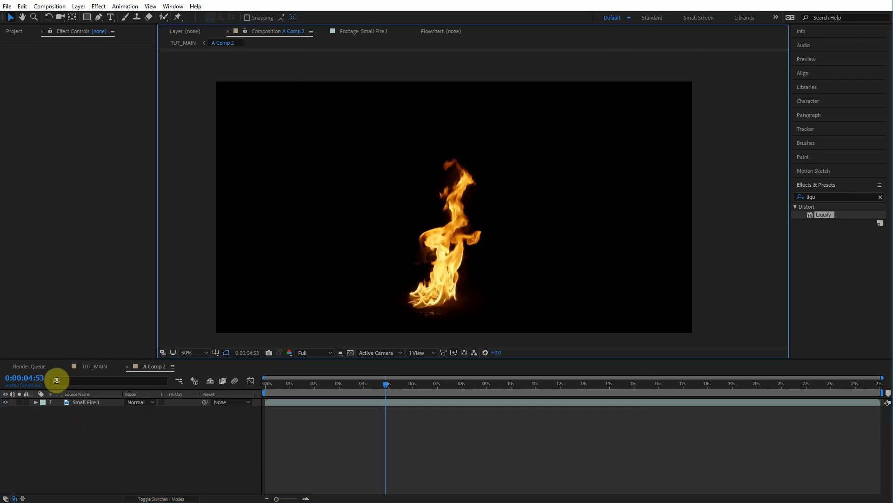
{"action": "left_click", "coordinate": [186, 43]}
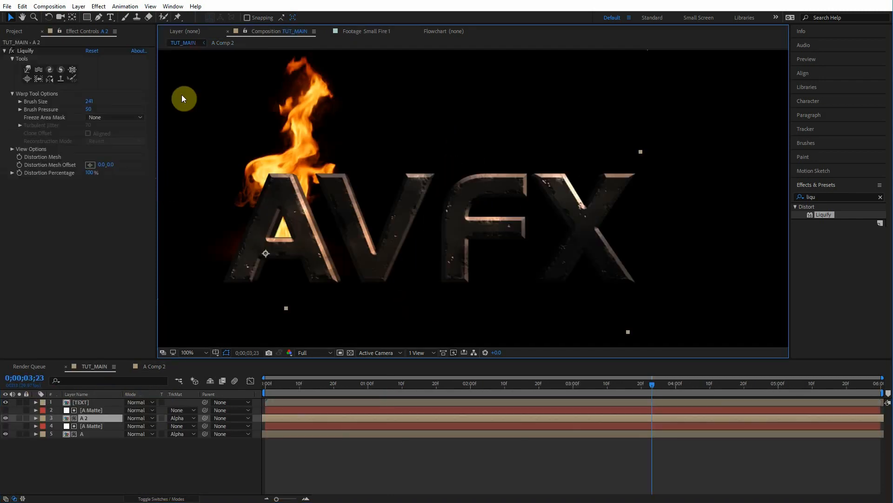
{"action": "left_click", "coordinate": [87, 418]}
{"action": "left_click", "coordinate": [85, 434]}
{"action": "left_click", "coordinate": [86, 419]}
{"action": "left_click", "coordinate": [86, 434]}
{"action": "left_click", "coordinate": [87, 419]}
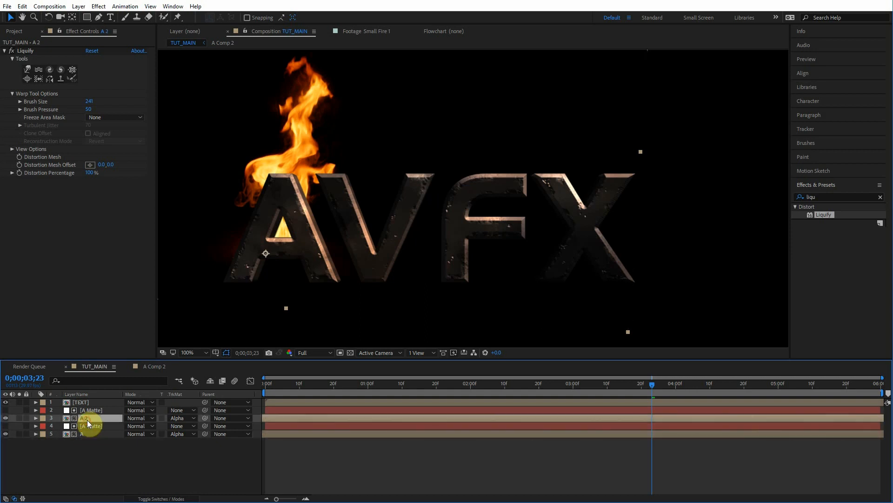
{"action": "left_click_drag", "start_coordinate": [269, 207], "coordinate": [399, 199]}
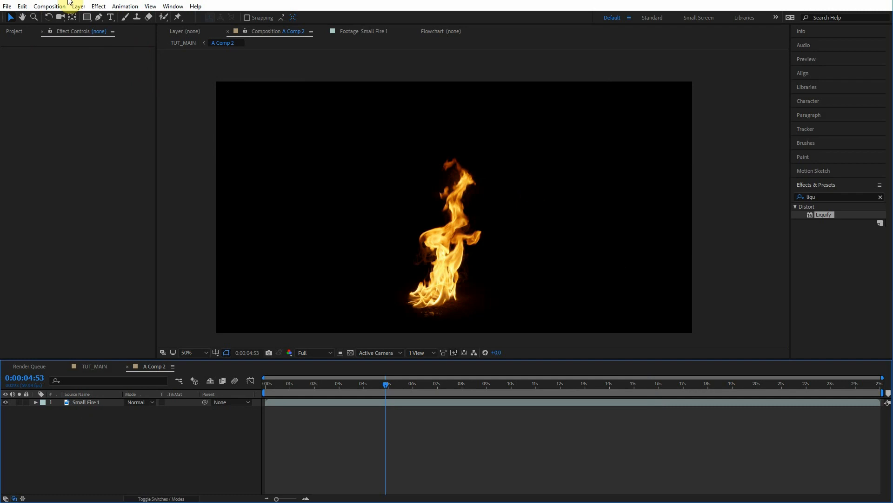
{"action": "left_click", "coordinate": [87, 18]}
{"action": "left_click", "coordinate": [363, 207]}
{"action": "left_click_drag", "start_coordinate": [553, 261], "coordinate": [552, 260]}
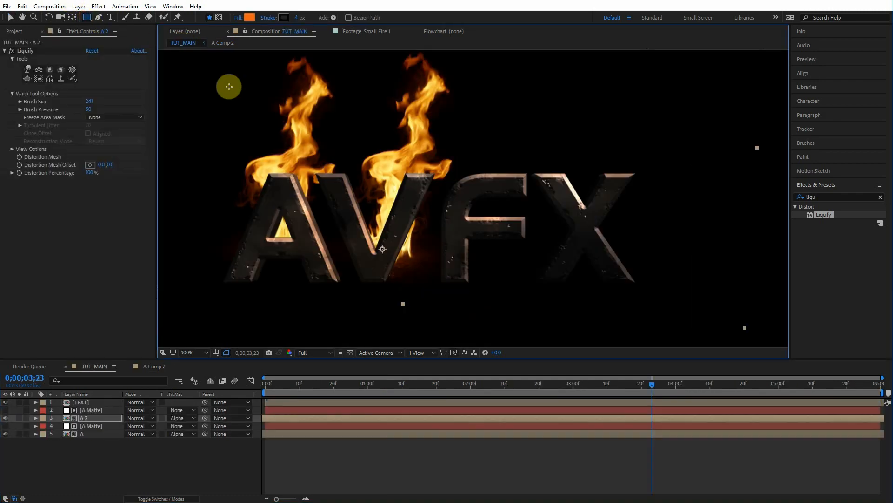
{"action": "left_click", "coordinate": [80, 431]}
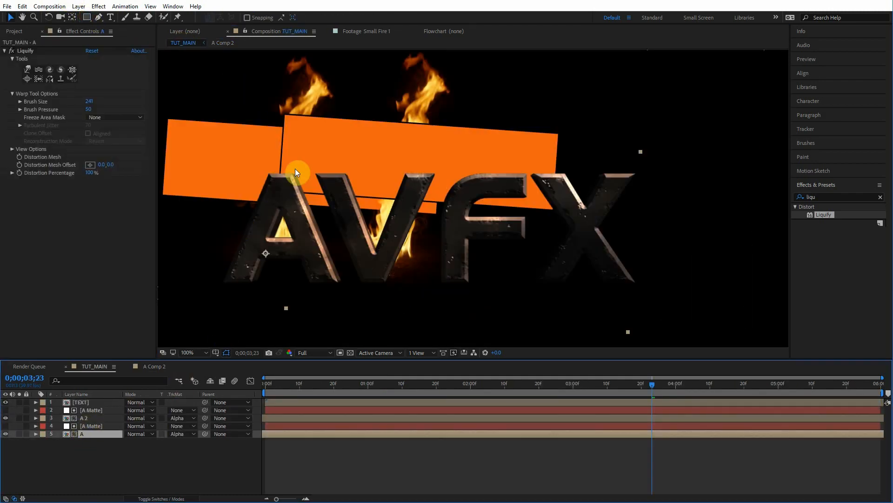
{"action": "left_click", "coordinate": [82, 418]}
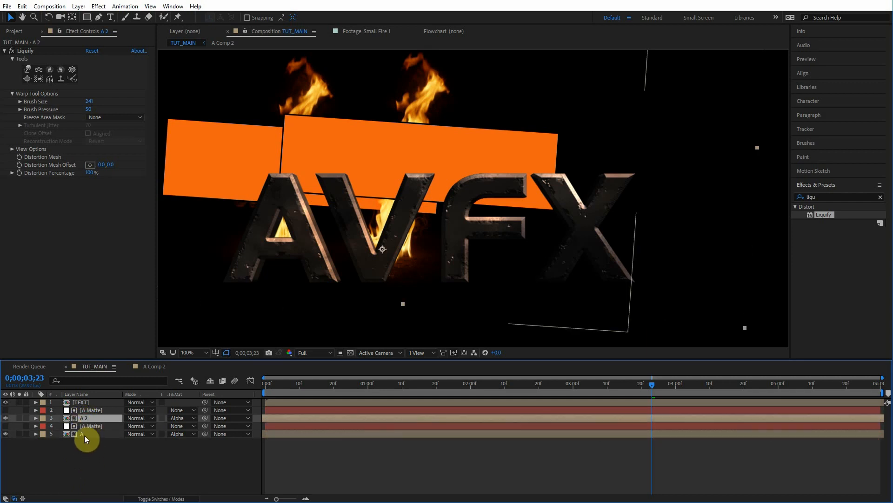
{"action": "double_click", "coordinate": [84, 434]}
{"action": "left_click", "coordinate": [393, 403]}
{"action": "left_click_drag", "start_coordinate": [496, 275], "coordinate": [520, 254]}
{"action": "left_click", "coordinate": [180, 44]}
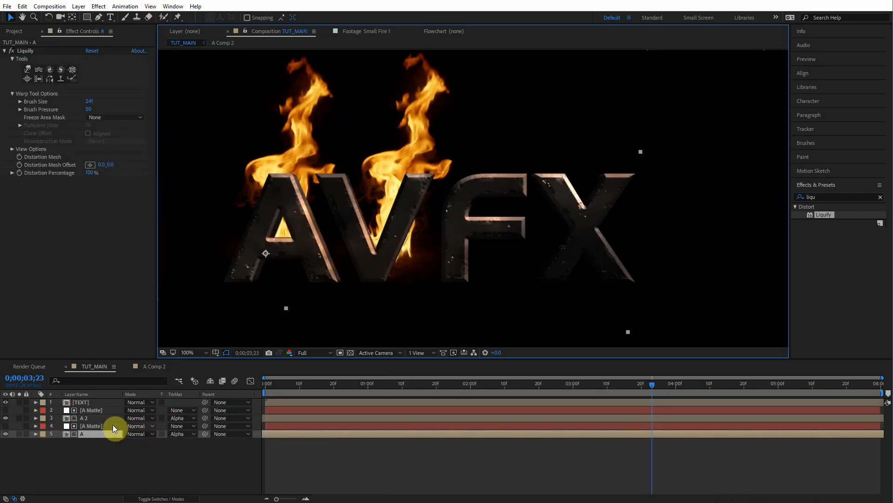
Step: Rename the duplicated fire layer as V and its matte layer as V Matte
{"action": "left_click", "coordinate": [96, 417]}
{"action": "key", "text": "Return"}
{"action": "type", "text": "V"}
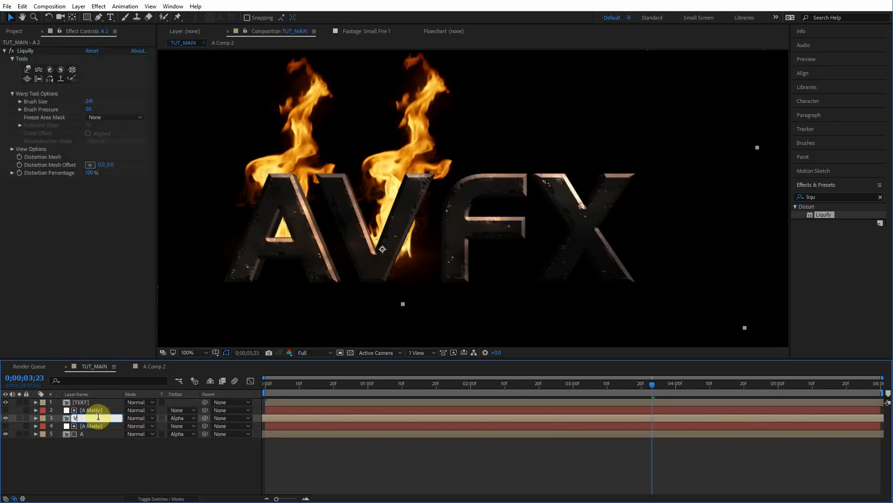
{"action": "left_click", "coordinate": [98, 410]}
{"action": "key", "text": "Return"}
{"action": "type", "text": "V"}
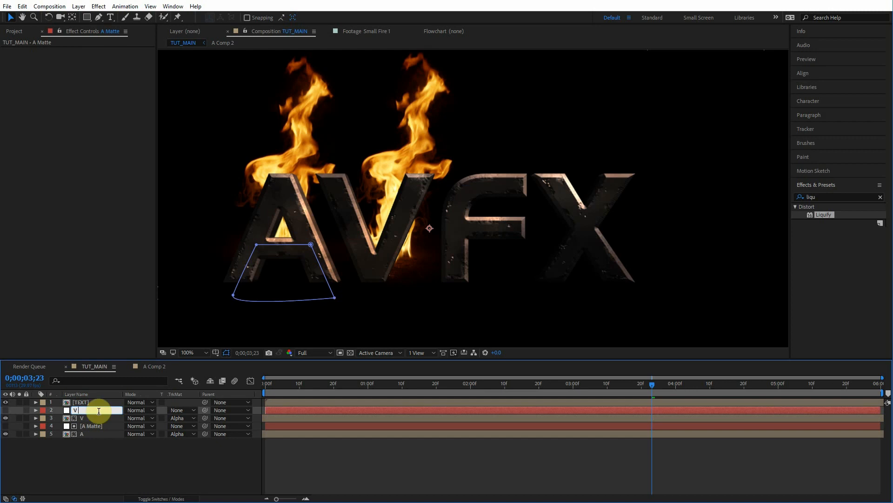
{"action": "type", "text": " Matte"}
{"action": "left_click", "coordinate": [105, 456]}
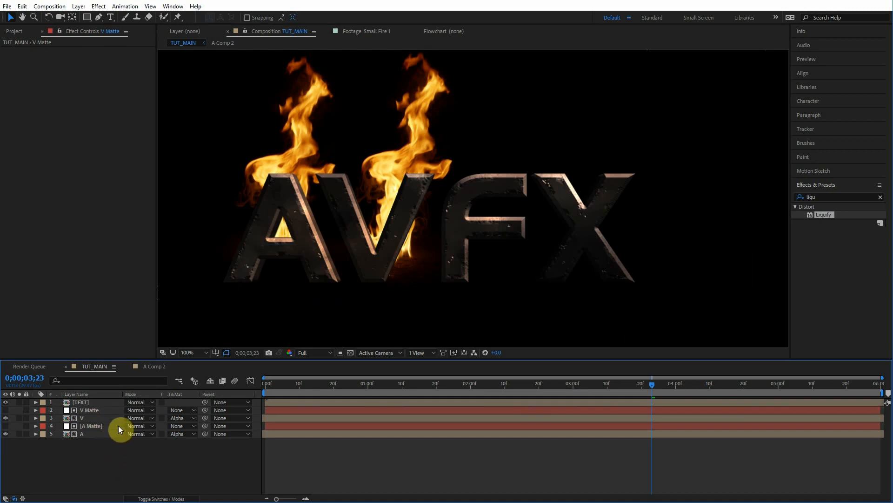
Step: Shift the V fire layer slightly left and slide its bar in time to vary the flames
{"action": "left_click", "coordinate": [107, 419]}
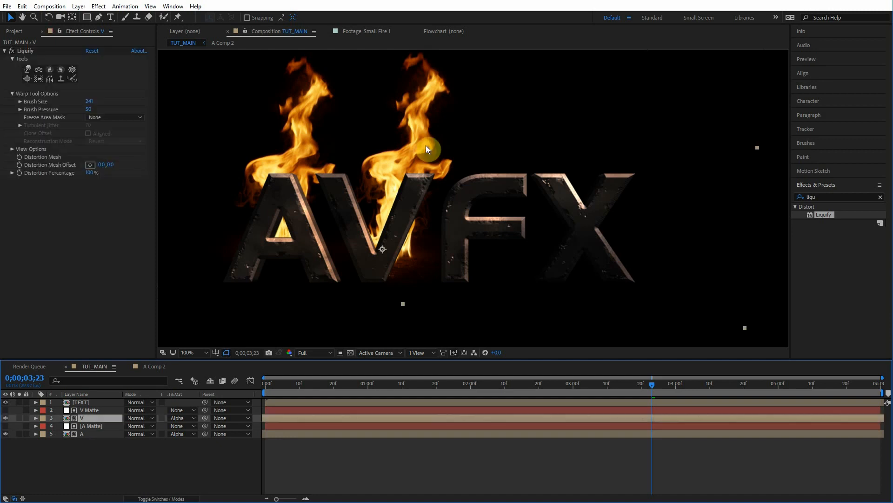
{"action": "left_click_drag", "start_coordinate": [425, 145], "coordinate": [401, 144]}
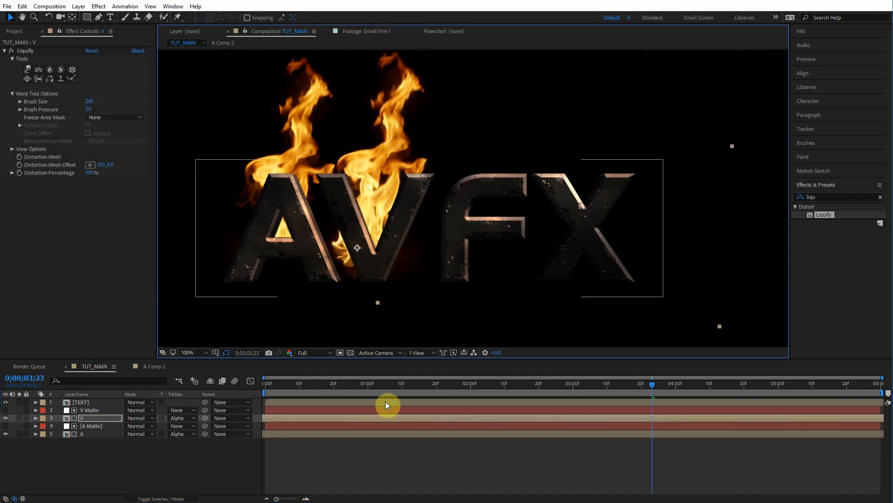
{"action": "left_click_drag", "start_coordinate": [846, 417], "coordinate": [716, 417]}
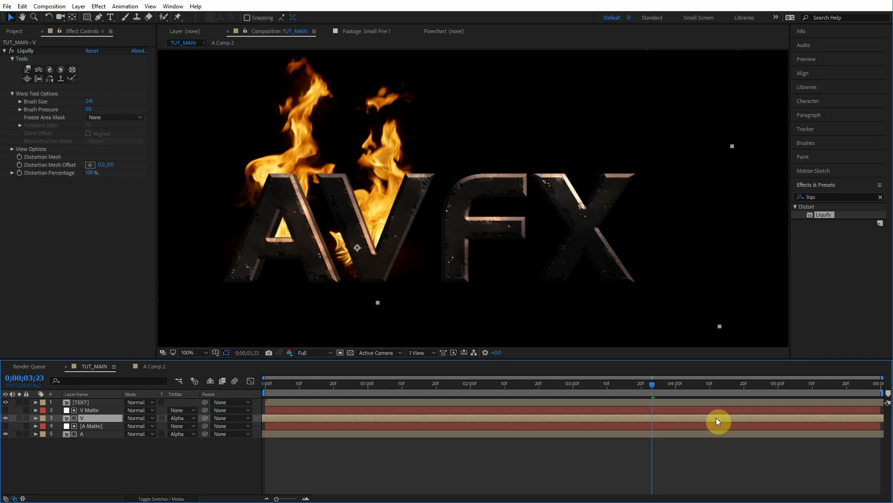
Step: Reposition the V fire layer and adjust its timing while scrubbing, then select the V Matte layer
{"action": "left_click_drag", "start_coordinate": [423, 213], "coordinate": [392, 206]}
{"action": "mouse_move", "coordinate": [633, 385]}
{"action": "left_mouse_down"}
{"action": "mouse_move", "coordinate": [586, 385]}
{"action": "mouse_move", "coordinate": [629, 385]}
{"action": "left_mouse_up"}
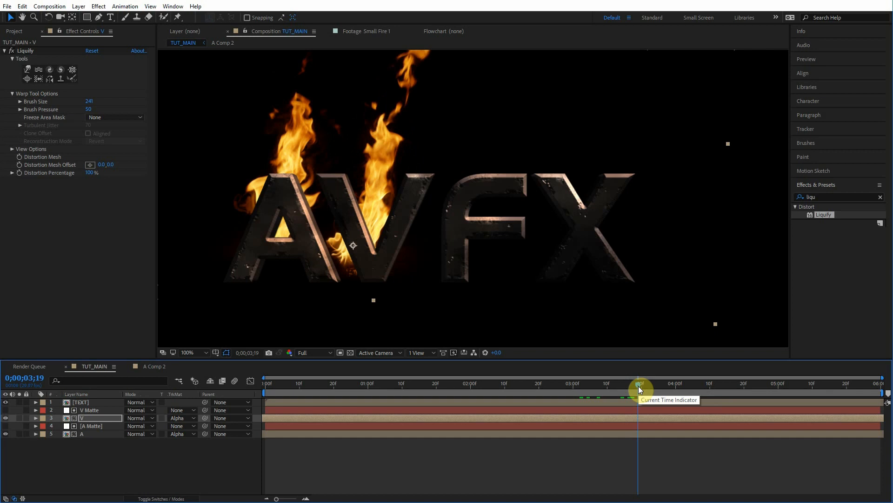
{"action": "mouse_move", "coordinate": [588, 394]}
{"action": "left_mouse_down"}
{"action": "mouse_move", "coordinate": [568, 393]}
{"action": "mouse_move", "coordinate": [593, 393]}
{"action": "left_mouse_up"}
{"action": "left_click", "coordinate": [351, 418]}
{"action": "left_click_drag", "start_coordinate": [377, 417], "coordinate": [352, 415]}
{"action": "left_click_drag", "start_coordinate": [589, 391], "coordinate": [521, 391]}
{"action": "left_click", "coordinate": [99, 411]}
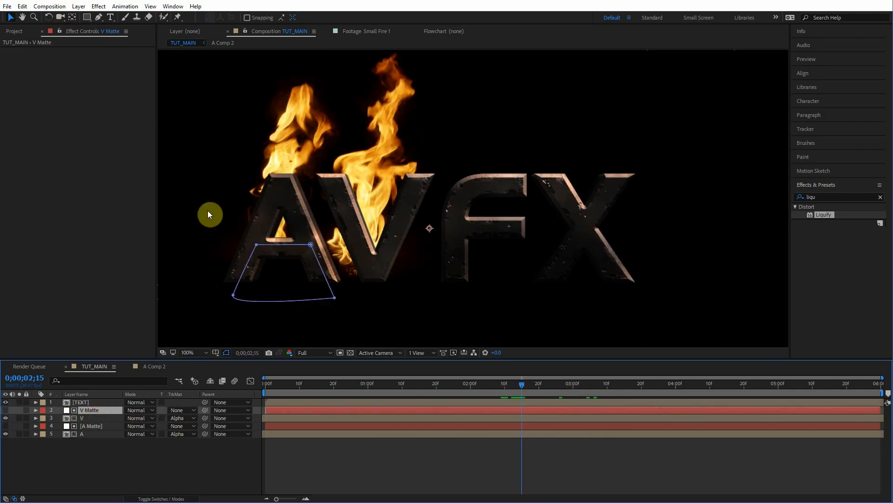
Step: Reshape the V Matte mask by pulling its vertices outward to enclose the V flames
{"action": "left_click_drag", "start_coordinate": [311, 245], "coordinate": [325, 168]}
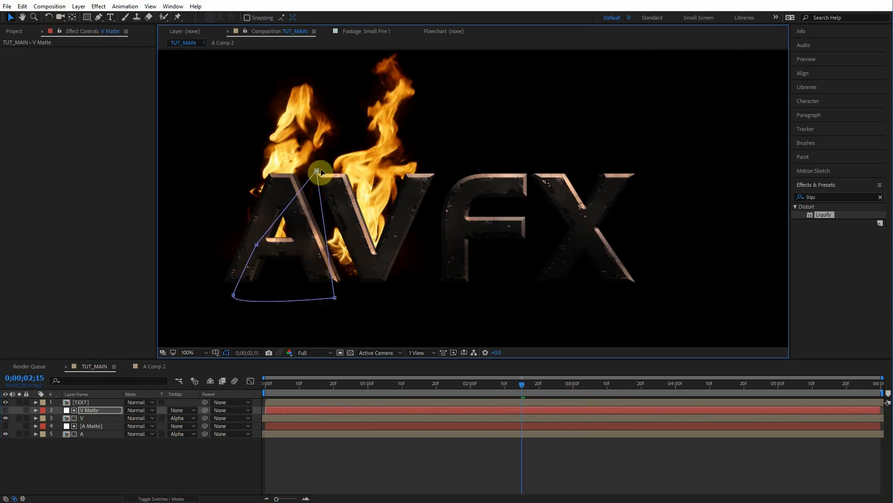
{"action": "left_click_drag", "start_coordinate": [256, 245], "coordinate": [212, 98]}
{"action": "left_click_drag", "start_coordinate": [335, 297], "coordinate": [389, 305]}
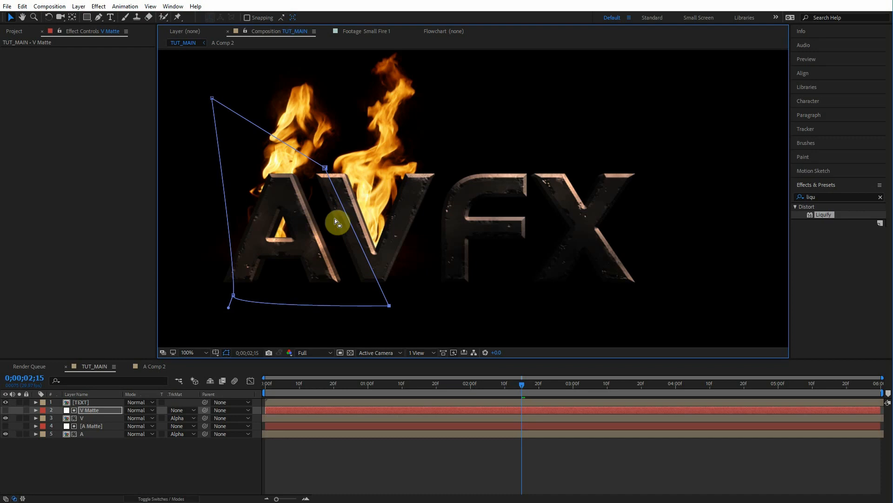
{"action": "left_click_drag", "start_coordinate": [386, 186], "coordinate": [379, 182]}
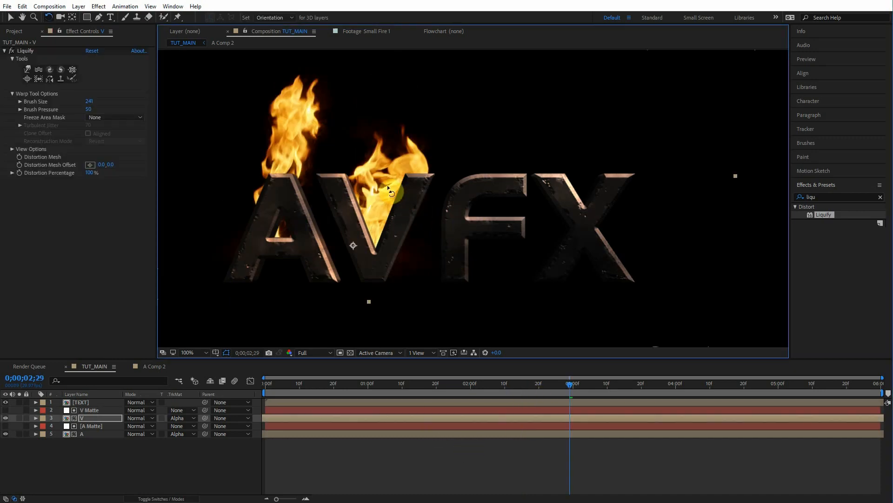
Step: Scale the V fire layer down to 70%
{"action": "key", "text": "s"}
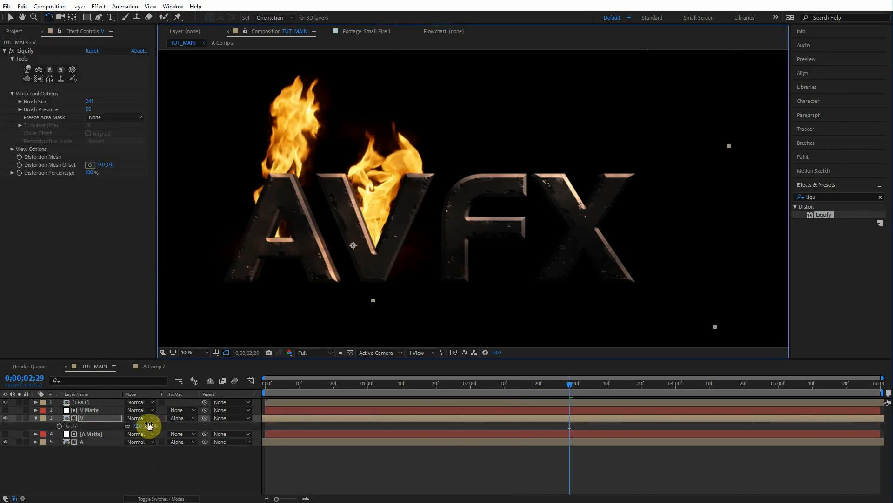
{"action": "left_click_drag", "start_coordinate": [148, 424], "coordinate": [145, 425]}
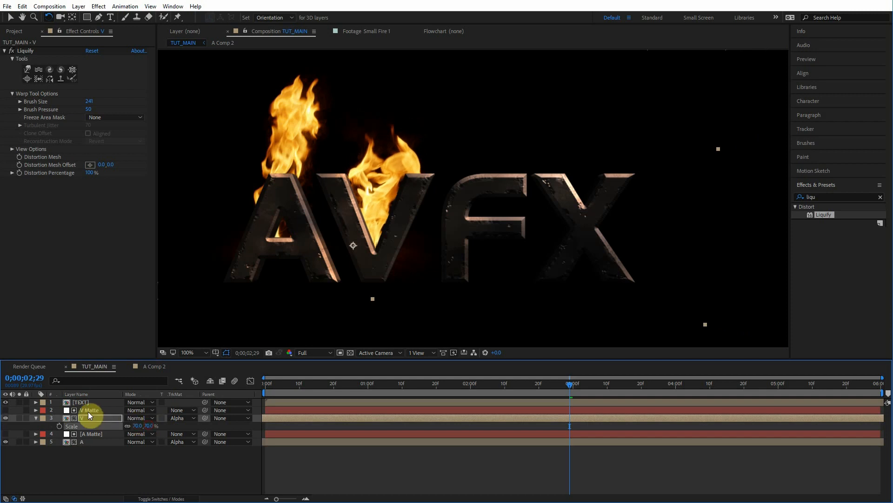
Step: Select the V Matte mask, undo an accidental mask move, and pull its lower-left corner to cover the V's base
{"action": "left_click", "coordinate": [88, 411]}
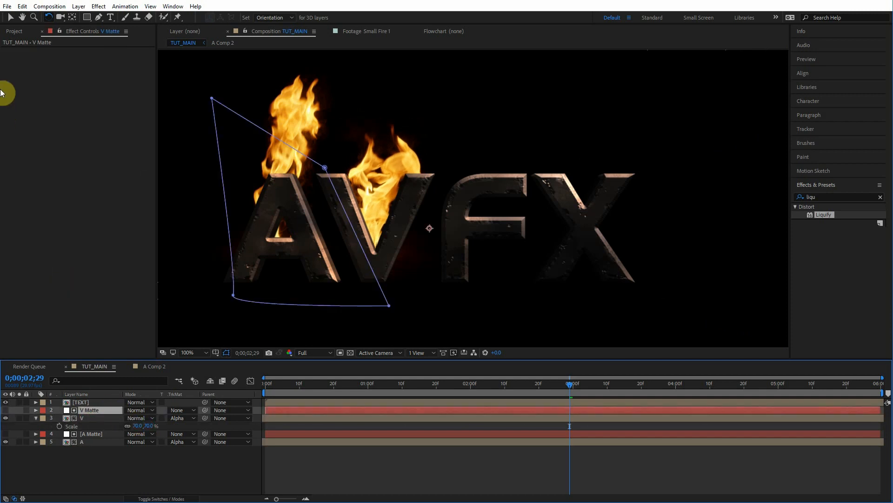
{"action": "left_click", "coordinate": [11, 18]}
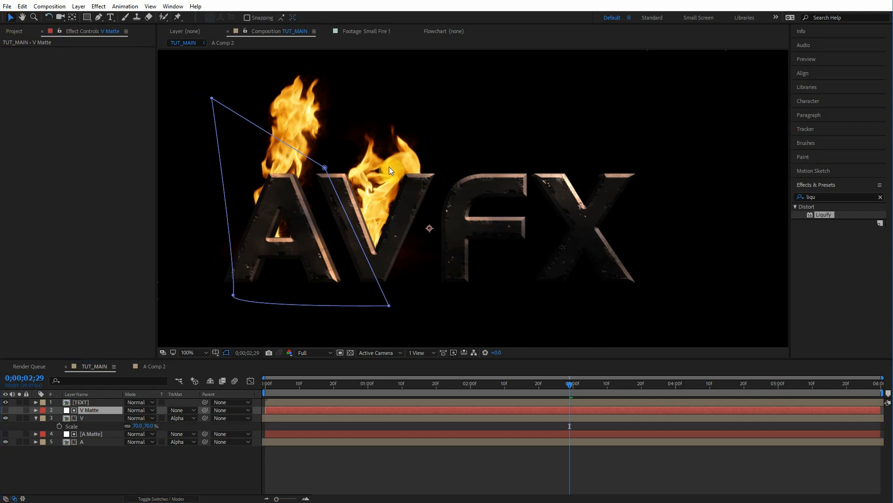
{"action": "left_click_drag", "start_coordinate": [391, 170], "coordinate": [400, 170]}
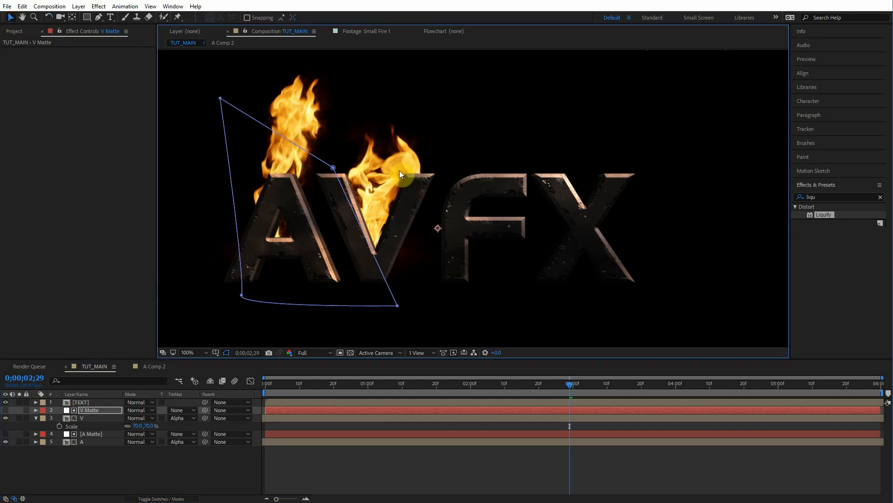
{"action": "key", "text": "ctrl+z"}
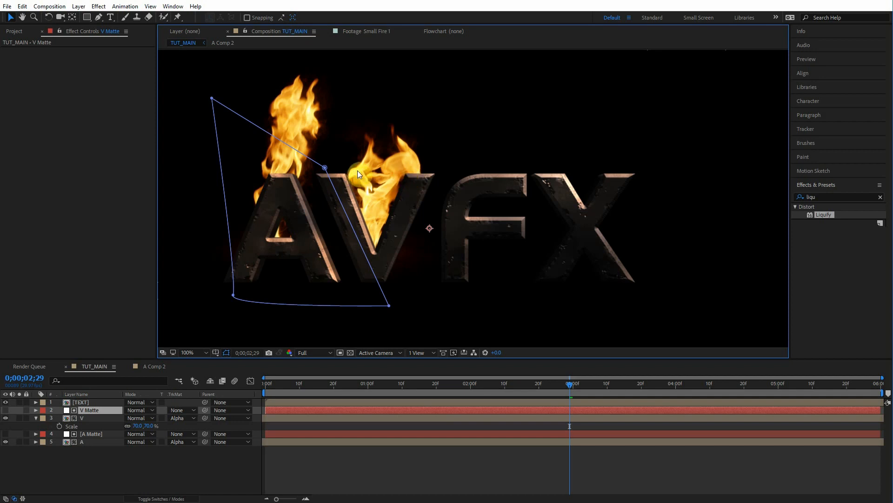
{"action": "left_click_drag", "start_coordinate": [234, 295], "coordinate": [216, 281]}
{"action": "left_click_drag", "start_coordinate": [235, 312], "coordinate": [255, 325]}
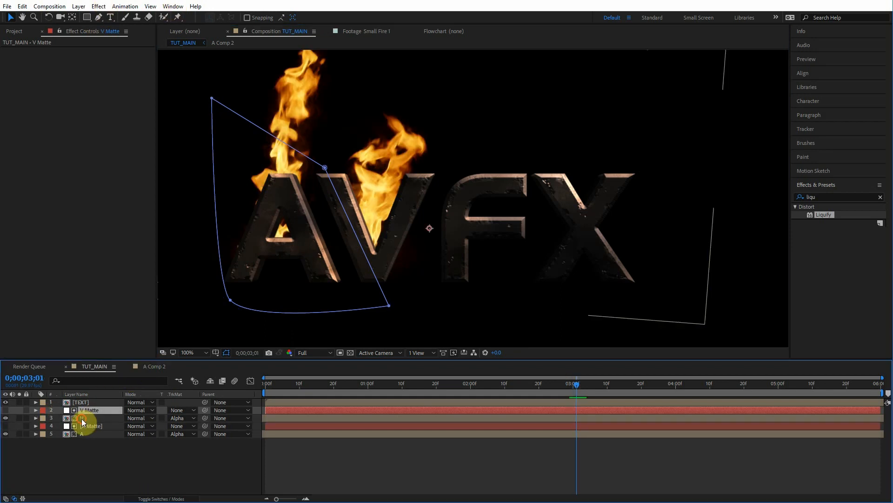
Step: Duplicate the V fire layer together with the V Matte layer
{"action": "left_click", "coordinate": [85, 416]}
{"action": "left_click", "coordinate": [86, 413]}
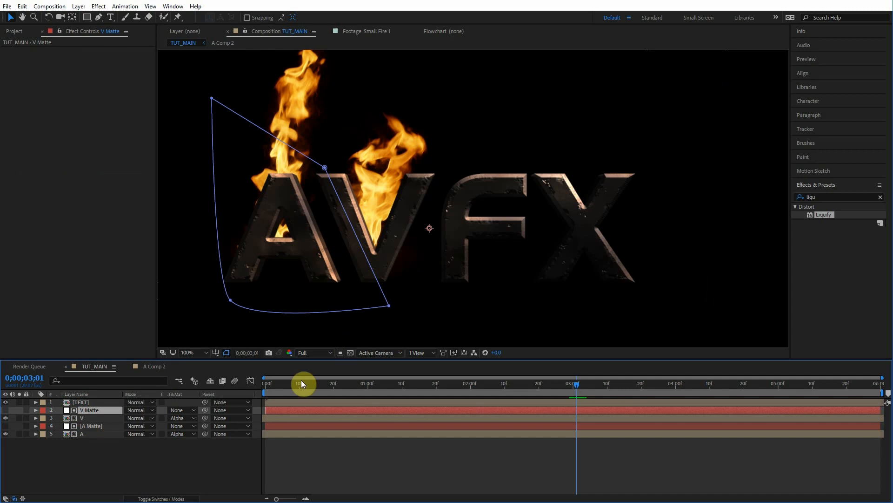
{"action": "left_click", "coordinate": [87, 418], "text": "shift"}
{"action": "key", "text": "ctrl+d"}
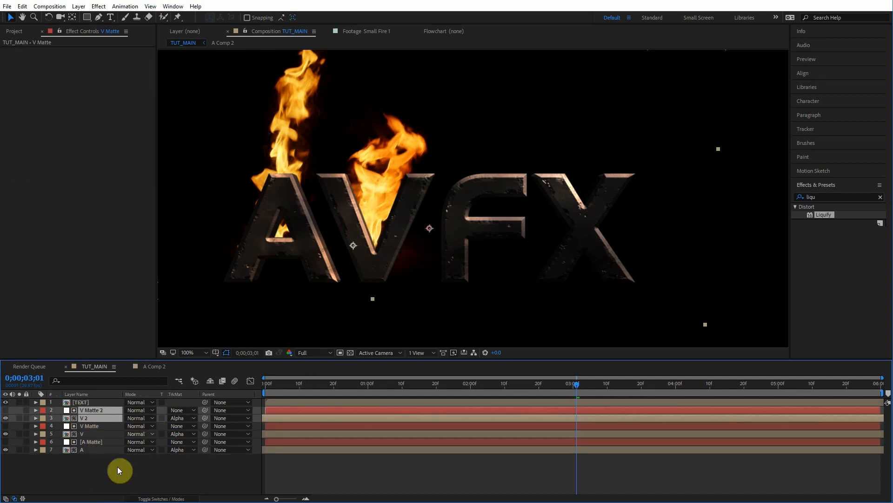
Step: Rename the duplicated fire layer as F and its matte as F Matte
{"action": "left_click", "coordinate": [96, 417]}
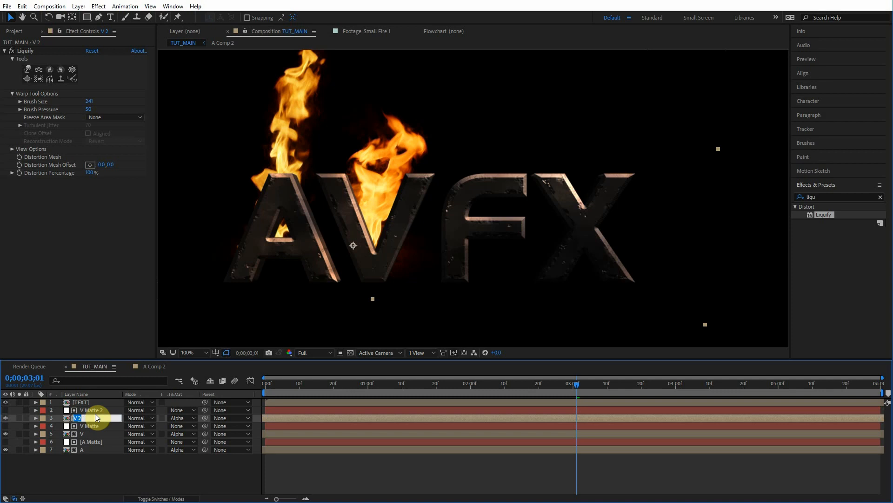
{"action": "type", "text": "F"}
{"action": "left_click", "coordinate": [97, 410]}
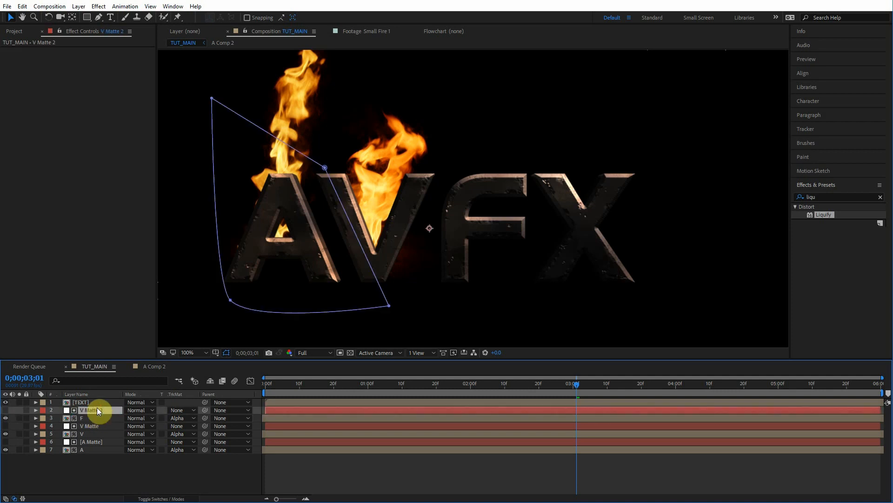
Step: Move the F fire layer over the letter F and slide its timing
{"action": "left_click_drag", "start_coordinate": [428, 225], "coordinate": [532, 228]}
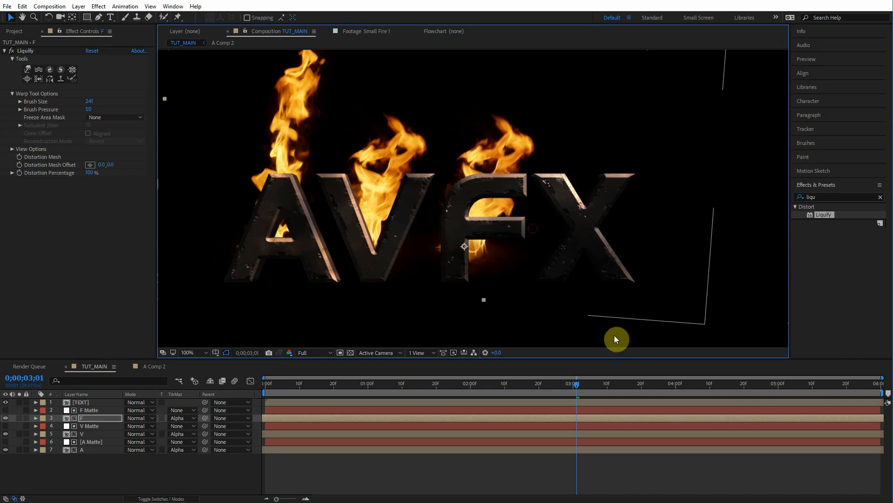
{"action": "left_click_drag", "start_coordinate": [622, 417], "coordinate": [590, 415]}
{"action": "left_click_drag", "start_coordinate": [514, 252], "coordinate": [519, 252]}
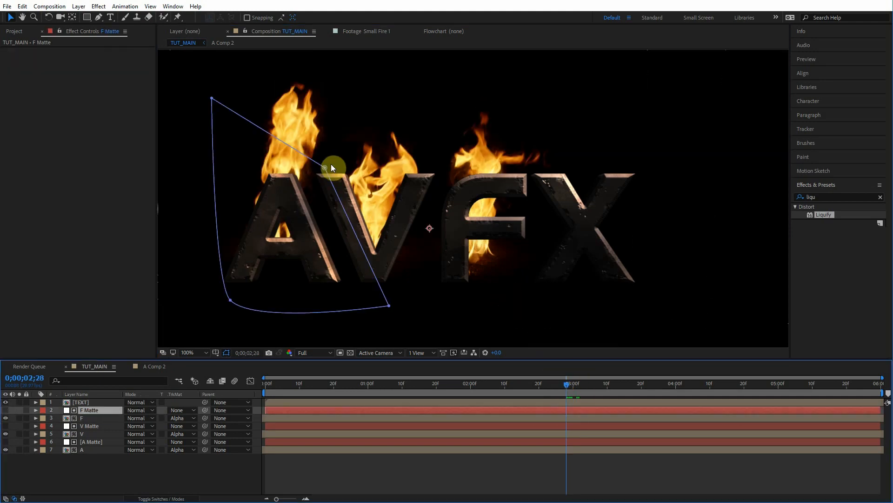
Step: Stretch the F Matte mask toward the letter F and delete the Liquify effect from the F layer
{"action": "left_click_drag", "start_coordinate": [325, 167], "coordinate": [528, 232]}
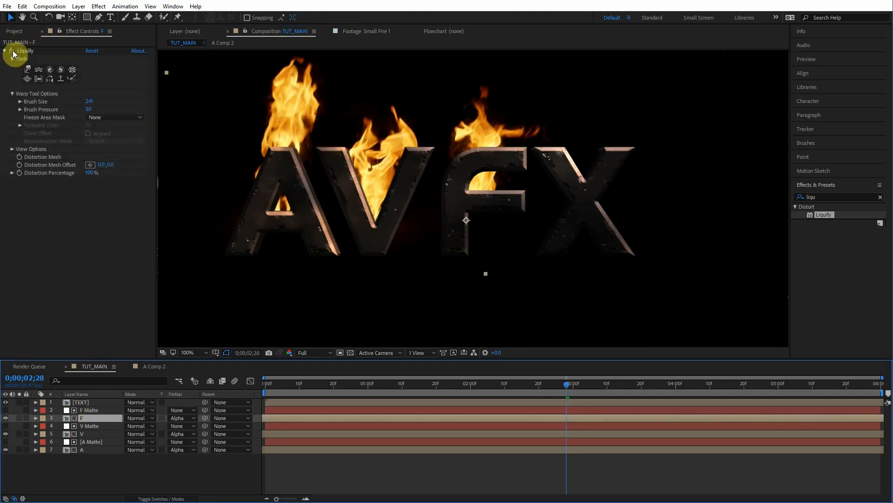
{"action": "left_click", "coordinate": [12, 51]}
{"action": "left_click", "coordinate": [12, 51]}
{"action": "left_click", "coordinate": [12, 52]}
{"action": "left_click", "coordinate": [12, 51]}
{"action": "left_click", "coordinate": [12, 52]}
{"action": "left_click", "coordinate": [12, 51]}
{"action": "left_click", "coordinate": [27, 51]}
{"action": "key", "text": "Delete"}
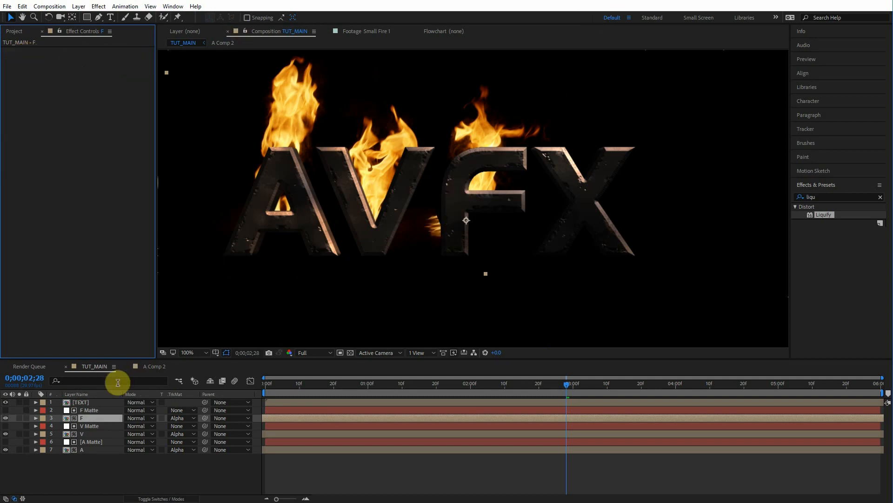
Step: Reposition the F fire layer over the letter F and rotate it about 11.4°
{"action": "left_click", "coordinate": [96, 412]}
{"action": "left_click_drag", "start_coordinate": [513, 325], "coordinate": [373, 310]}
{"action": "left_click_drag", "start_coordinate": [420, 174], "coordinate": [393, 172]}
{"action": "left_click_drag", "start_coordinate": [524, 180], "coordinate": [531, 175]}
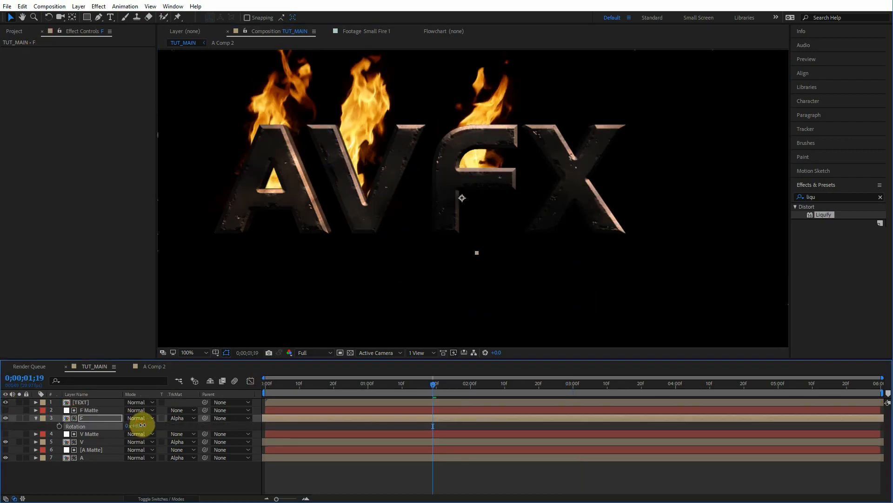
{"action": "left_click_drag", "start_coordinate": [142, 424], "coordinate": [468, 379]}
{"action": "left_click_drag", "start_coordinate": [475, 201], "coordinate": [453, 247]}
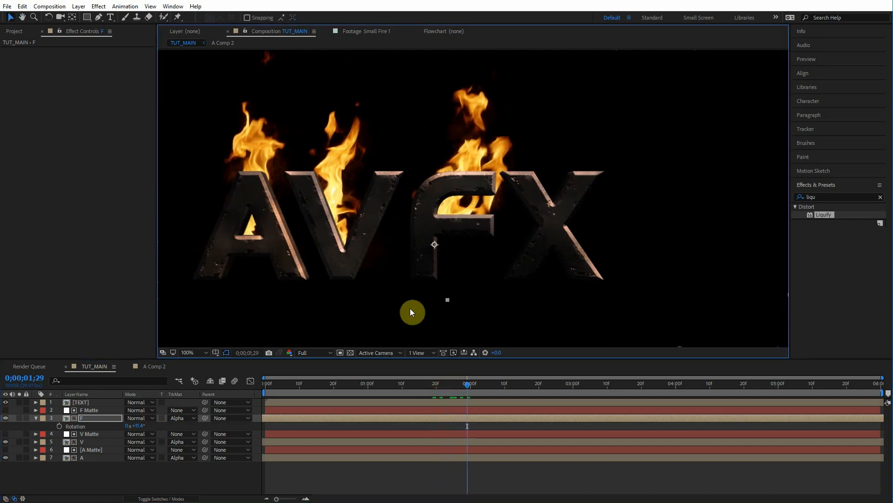
Step: Nudge the F fire layer's position slightly over the letter F
{"action": "left_click", "coordinate": [34, 416]}
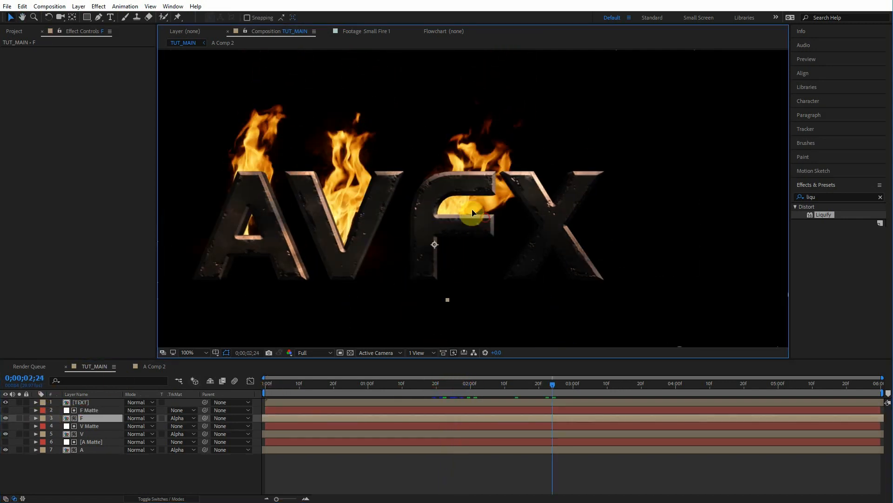
{"action": "left_click", "coordinate": [479, 223]}
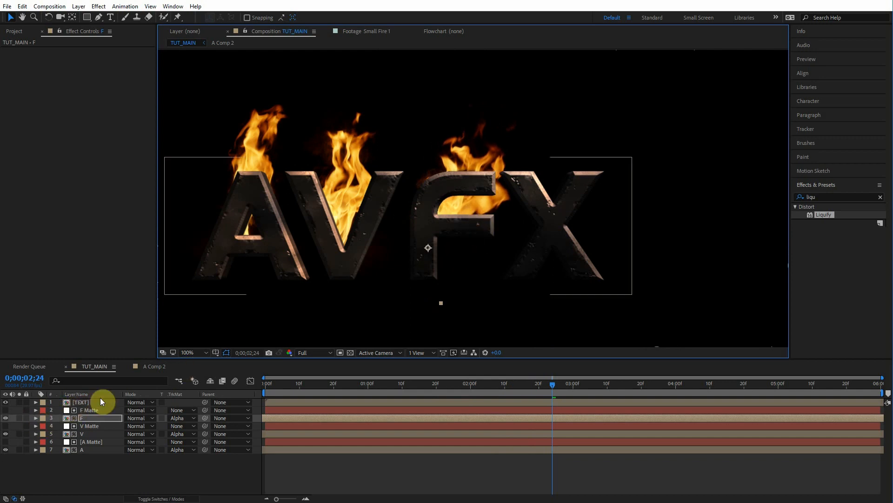
{"action": "left_click_drag", "start_coordinate": [474, 210], "coordinate": [475, 210]}
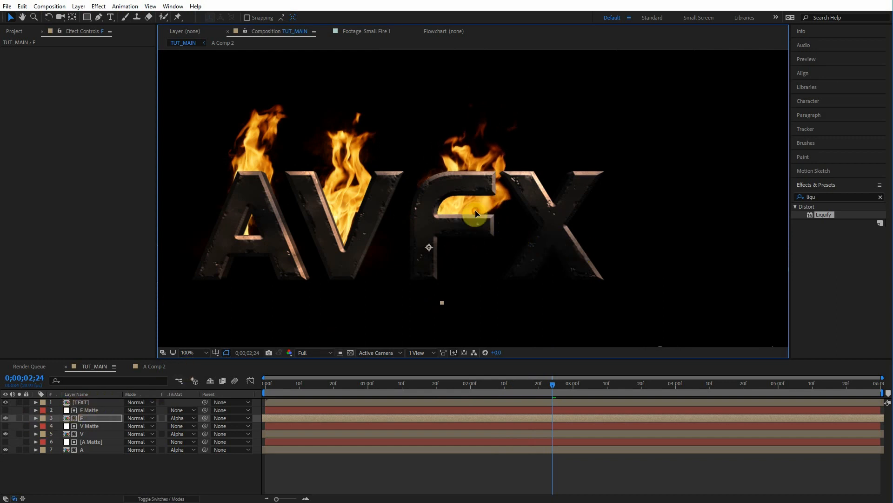
{"action": "left_click_drag", "start_coordinate": [473, 210], "coordinate": [467, 203]}
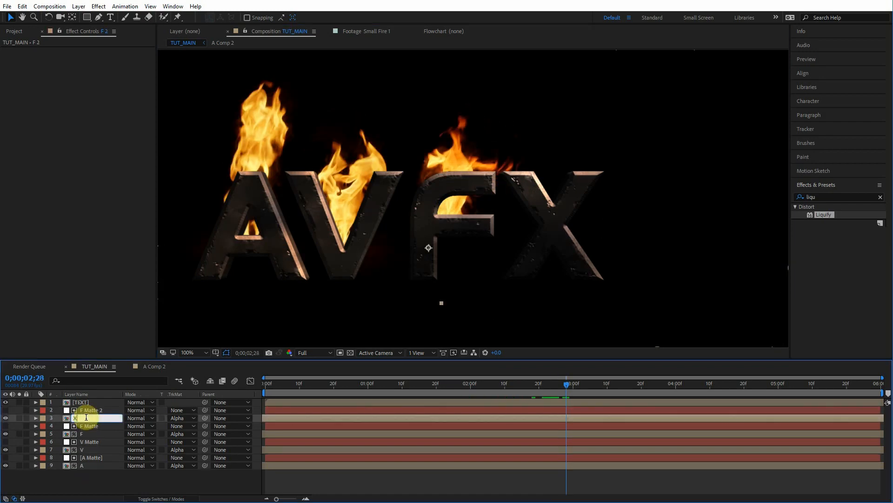
Step: Confirm the duplicated matte's name as X Matte and move its whole mask over the letter X
{"action": "key", "text": "Return"}
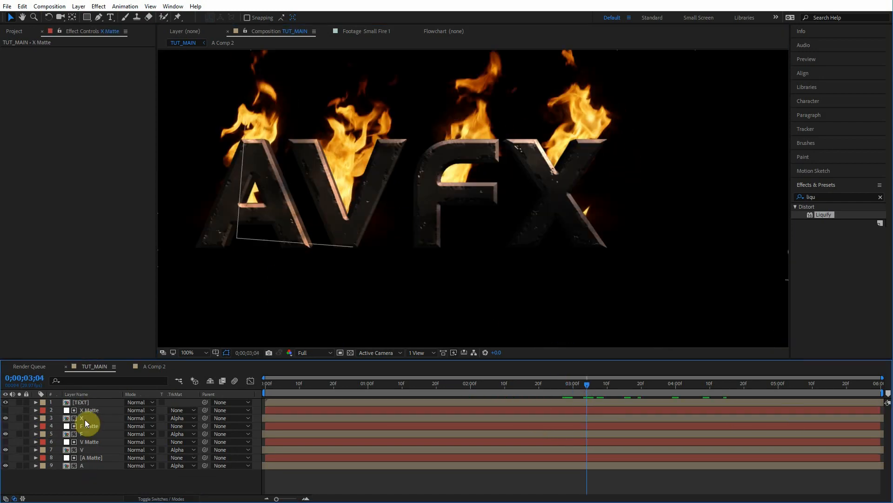
{"action": "left_click", "coordinate": [89, 410]}
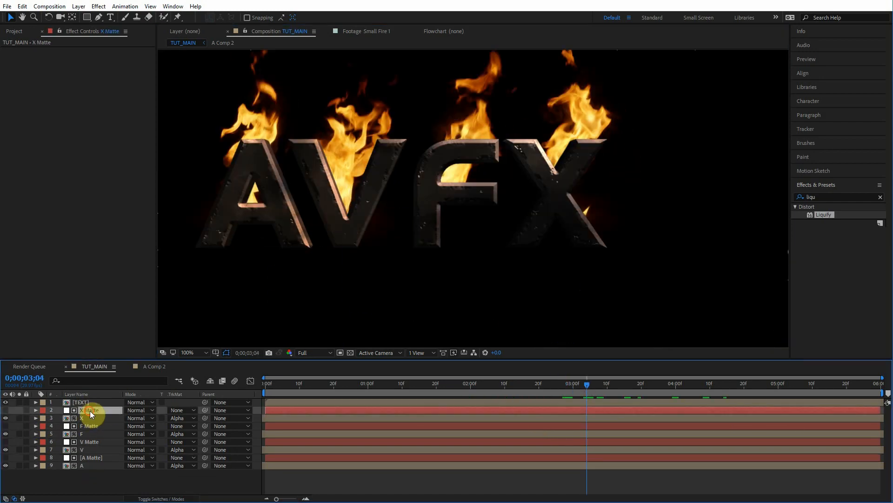
{"action": "double_click", "coordinate": [562, 200]}
{"action": "left_click_drag", "start_coordinate": [532, 217], "coordinate": [373, 297]}
Step: Apply Liquify to the X fire layer and set its warp brush size to 128
{"action": "mouse_move", "coordinate": [824, 215]}
{"action": "left_mouse_down"}
{"action": "mouse_move", "coordinate": [834, 219]}
{"action": "mouse_move", "coordinate": [92, 418]}
{"action": "left_mouse_up"}
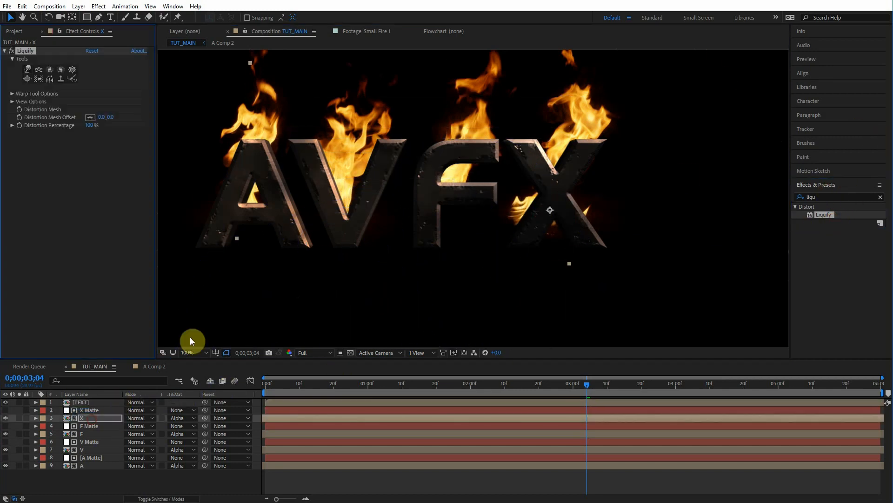
{"action": "left_click", "coordinate": [12, 93]}
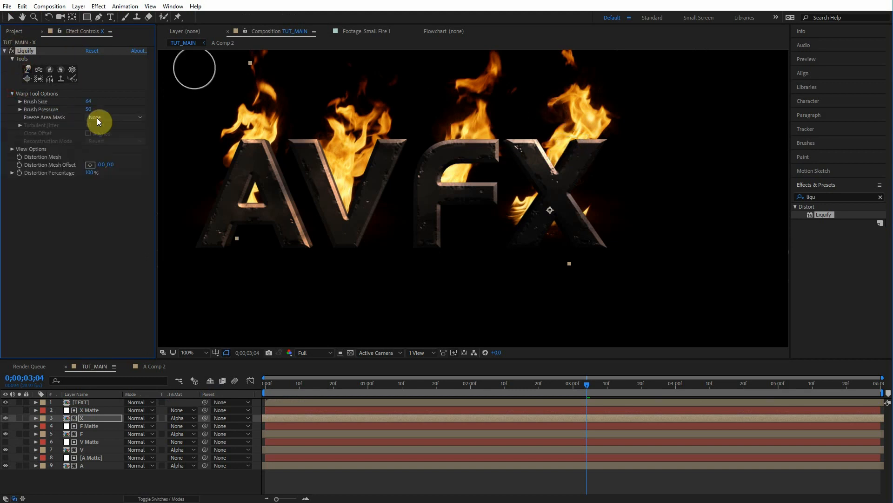
{"action": "left_click_drag", "start_coordinate": [117, 101], "coordinate": [119, 102]}
Step: Push the X layer's flames with Liquify brush strokes while checking frames around 3 seconds
{"action": "mouse_move", "coordinate": [500, 200]}
{"action": "left_mouse_down"}
{"action": "mouse_move", "coordinate": [529, 216]}
{"action": "mouse_move", "coordinate": [548, 210]}
{"action": "mouse_move", "coordinate": [497, 227]}
{"action": "mouse_move", "coordinate": [555, 237]}
{"action": "mouse_move", "coordinate": [564, 195]}
{"action": "mouse_move", "coordinate": [550, 191]}
{"action": "mouse_move", "coordinate": [556, 246]}
{"action": "mouse_move", "coordinate": [556, 232]}
{"action": "mouse_move", "coordinate": [607, 269]}
{"action": "mouse_move", "coordinate": [634, 261]}
{"action": "mouse_move", "coordinate": [589, 210]}
{"action": "left_mouse_up"}
{"action": "mouse_move", "coordinate": [582, 393]}
{"action": "left_mouse_down"}
{"action": "mouse_move", "coordinate": [518, 394]}
{"action": "mouse_move", "coordinate": [598, 386]}
{"action": "left_mouse_up"}
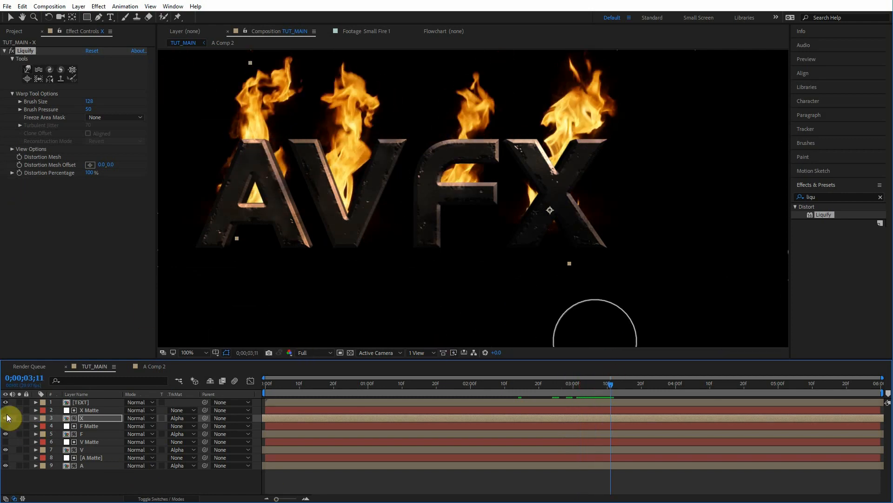
{"action": "left_click_drag", "start_coordinate": [562, 381], "coordinate": [571, 380]}
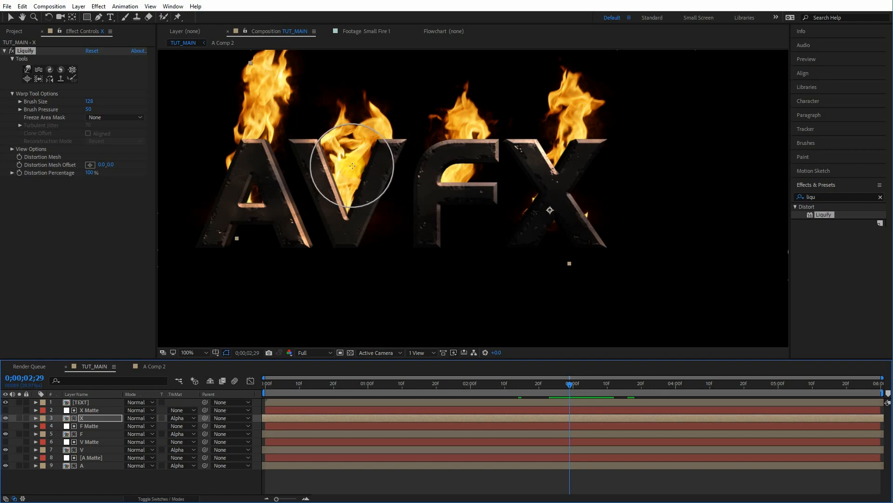
{"action": "mouse_move", "coordinate": [352, 166]}
{"action": "left_mouse_down"}
{"action": "mouse_move", "coordinate": [354, 147]}
{"action": "mouse_move", "coordinate": [362, 190]}
{"action": "mouse_move", "coordinate": [334, 212]}
{"action": "mouse_move", "coordinate": [350, 213]}
{"action": "mouse_move", "coordinate": [344, 202]}
{"action": "mouse_move", "coordinate": [378, 178]}
{"action": "mouse_move", "coordinate": [316, 188]}
{"action": "mouse_move", "coordinate": [361, 195]}
{"action": "left_mouse_up"}
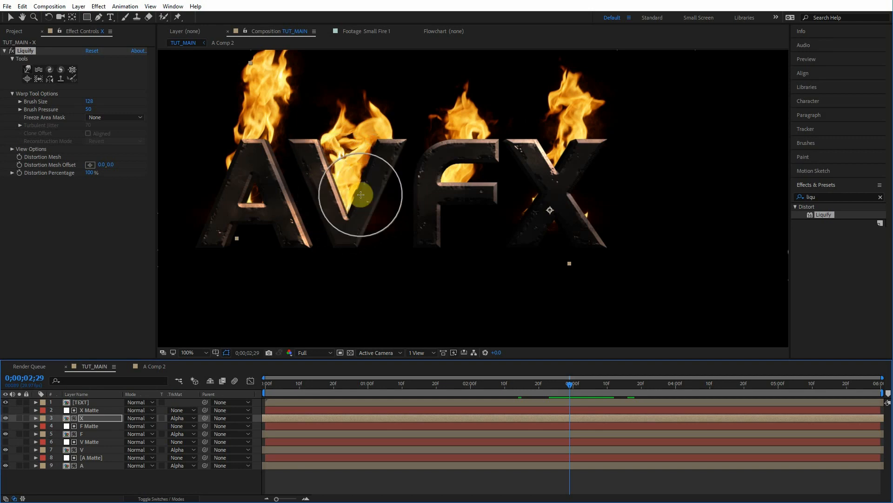
Step: Scrub the timeline around 3 seconds to review the flames inside the letters
{"action": "mouse_move", "coordinate": [568, 389]}
{"action": "left_mouse_down"}
{"action": "mouse_move", "coordinate": [596, 389]}
{"action": "mouse_move", "coordinate": [549, 401]}
{"action": "mouse_move", "coordinate": [567, 403]}
{"action": "left_mouse_up"}
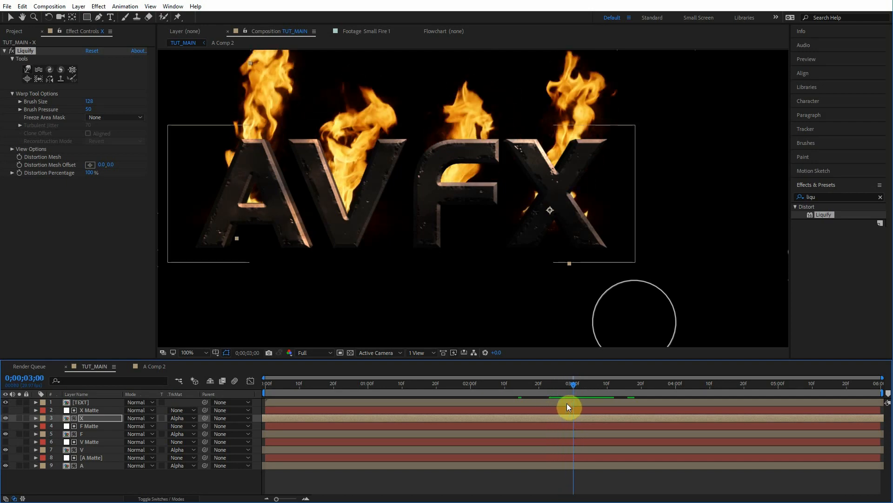
{"action": "left_click_drag", "start_coordinate": [572, 387], "coordinate": [594, 390]}
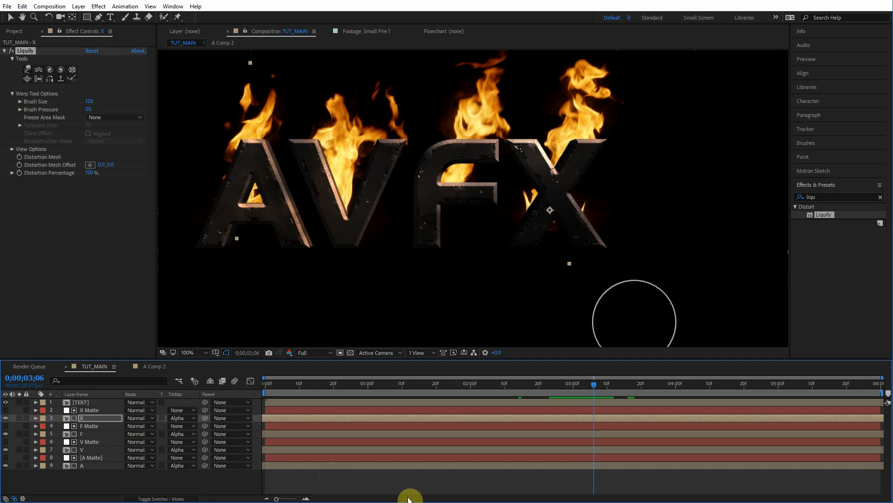
{"action": "left_click", "coordinate": [596, 394]}
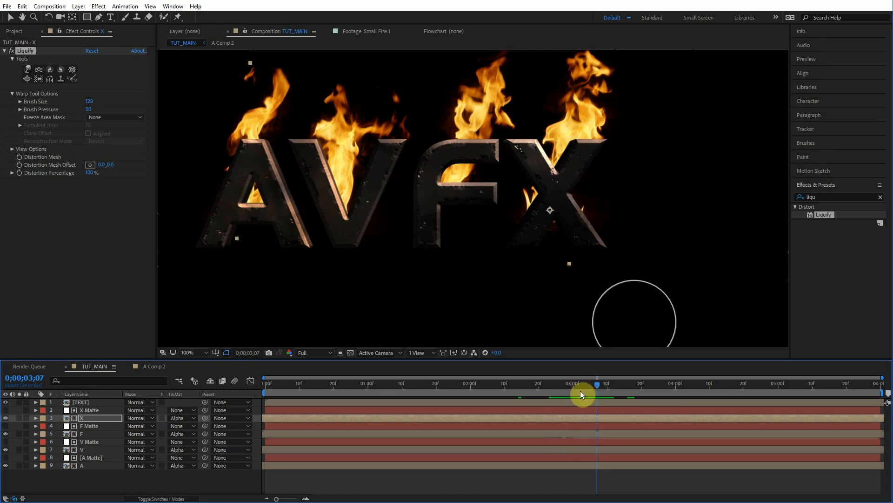
{"action": "left_click", "coordinate": [616, 385]}
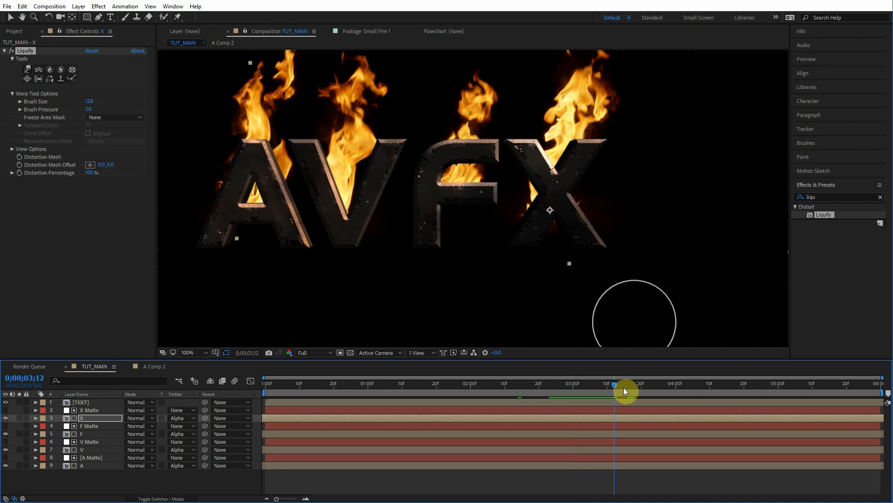
{"action": "left_click", "coordinate": [618, 388]}
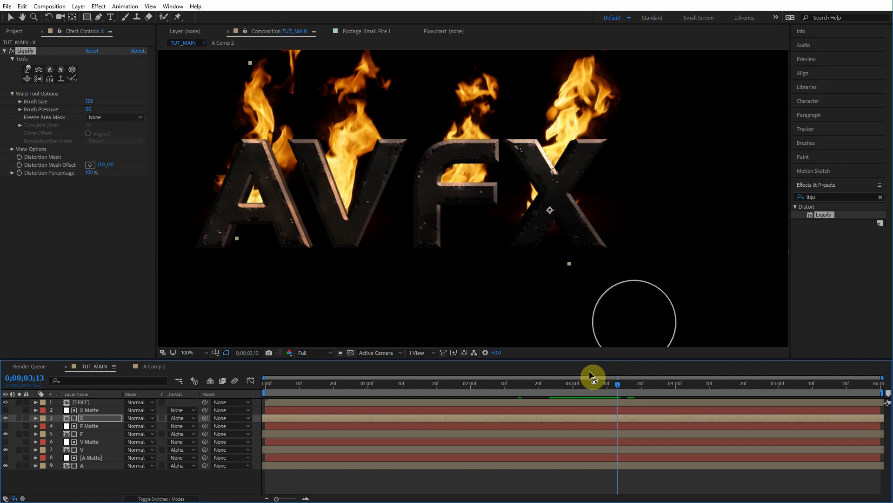
{"action": "left_click", "coordinate": [571, 384]}
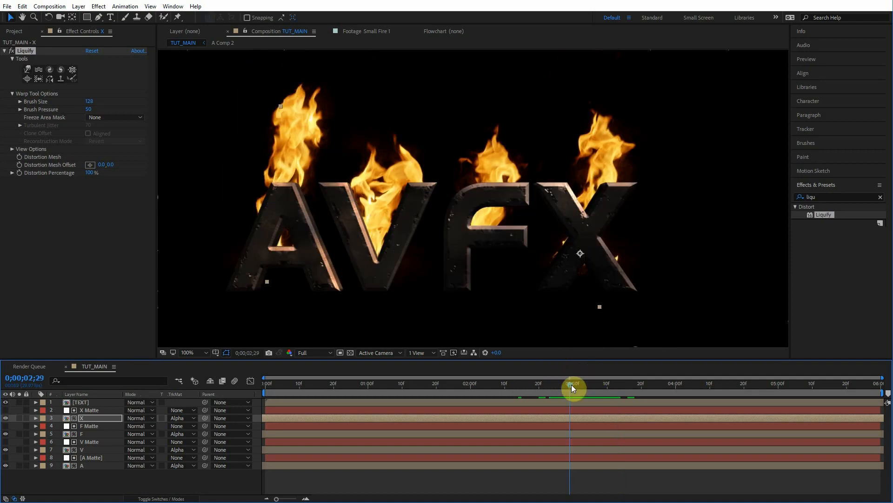
Step: Open the Small Fire 2 footage and scrub through it to preview the flames
{"action": "key", "text": "v"}
{"action": "left_click", "coordinate": [14, 31]}
{"action": "left_click", "coordinate": [39, 229]}
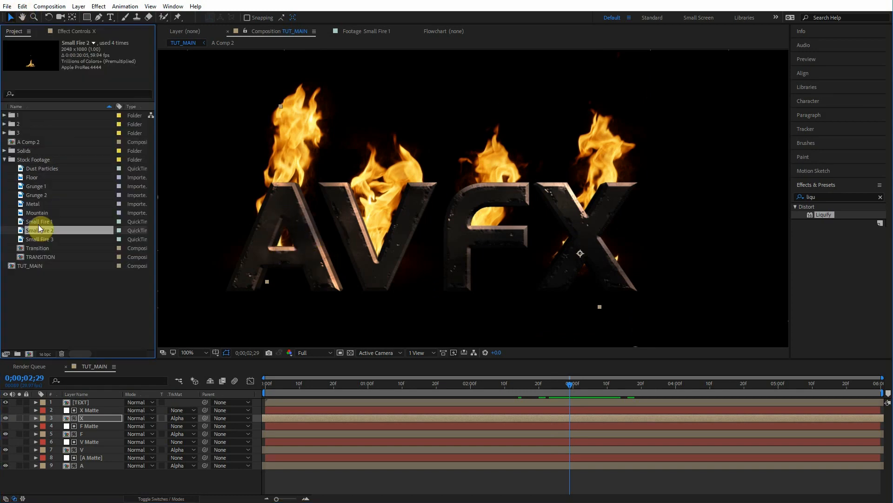
{"action": "double_click", "coordinate": [39, 231]}
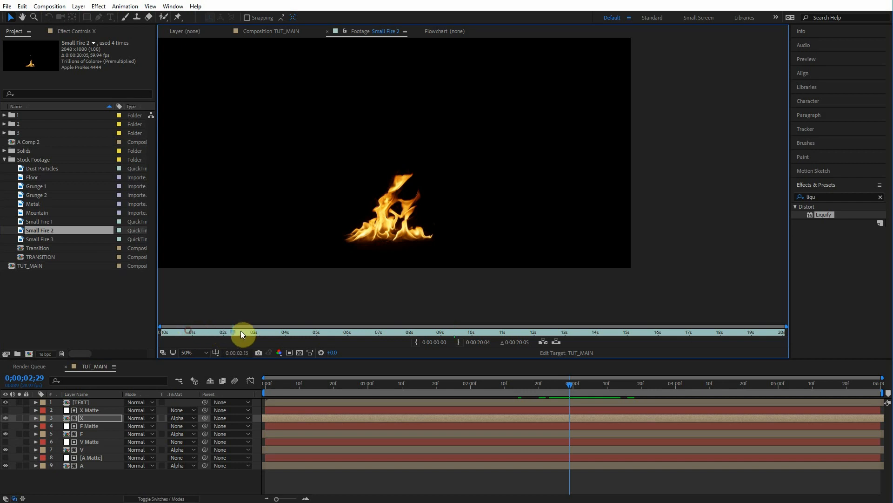
{"action": "left_click_drag", "start_coordinate": [262, 330], "coordinate": [331, 330]}
Step: Add Small Fire 2 to the top of the composition and position it over the letter A, adjusting its anchor point
{"action": "left_click_drag", "start_coordinate": [40, 230], "coordinate": [105, 401]}
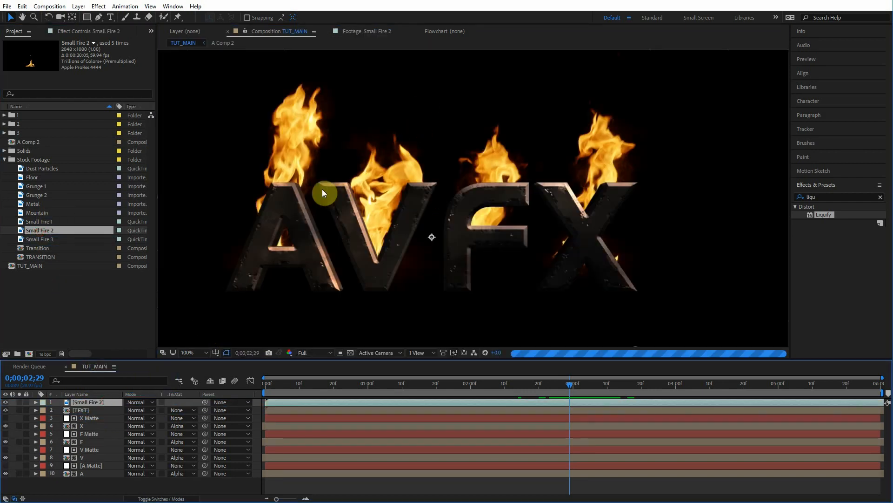
{"action": "left_click_drag", "start_coordinate": [472, 285], "coordinate": [287, 232]}
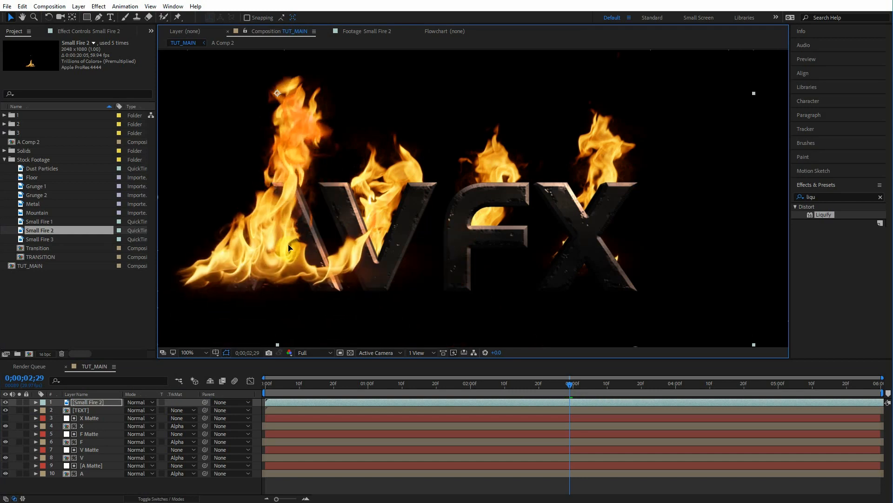
{"action": "left_click", "coordinate": [72, 17]}
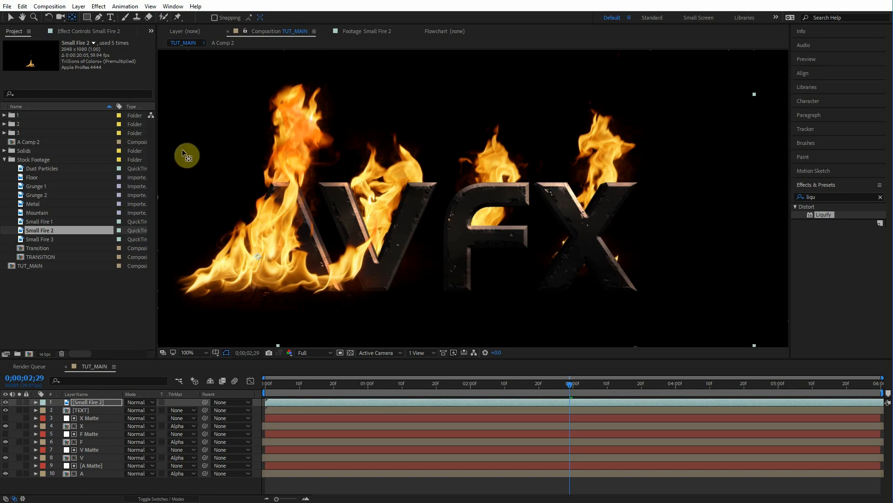
{"action": "left_click", "coordinate": [72, 18]}
{"action": "left_click", "coordinate": [255, 258]}
{"action": "left_click_drag", "start_coordinate": [266, 225], "coordinate": [266, 263]}
{"action": "left_click", "coordinate": [10, 17]}
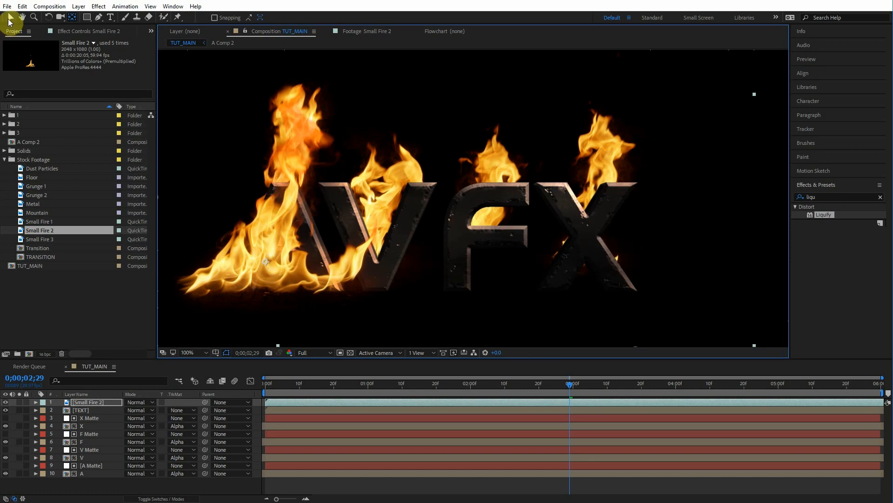
{"action": "left_click_drag", "start_coordinate": [308, 203], "coordinate": [329, 186]}
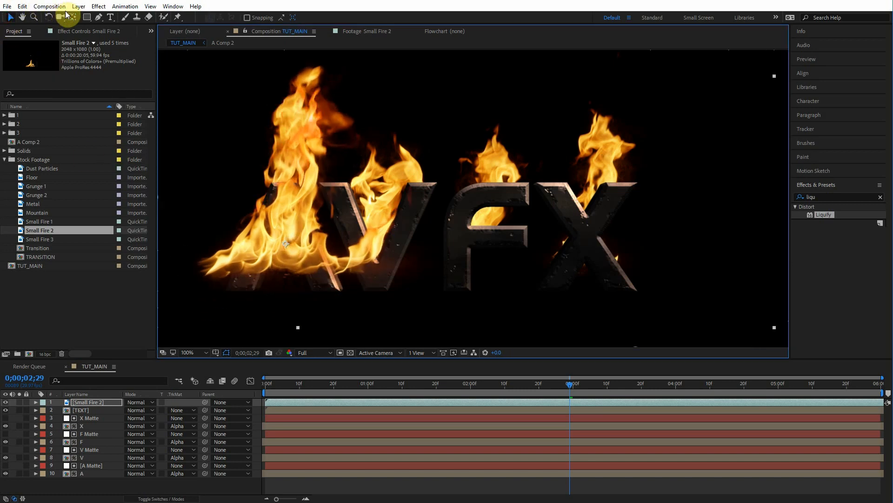
Step: Pre-compose the Small Fire 2 layer into a new composition named A Front
{"action": "key", "text": "s"}
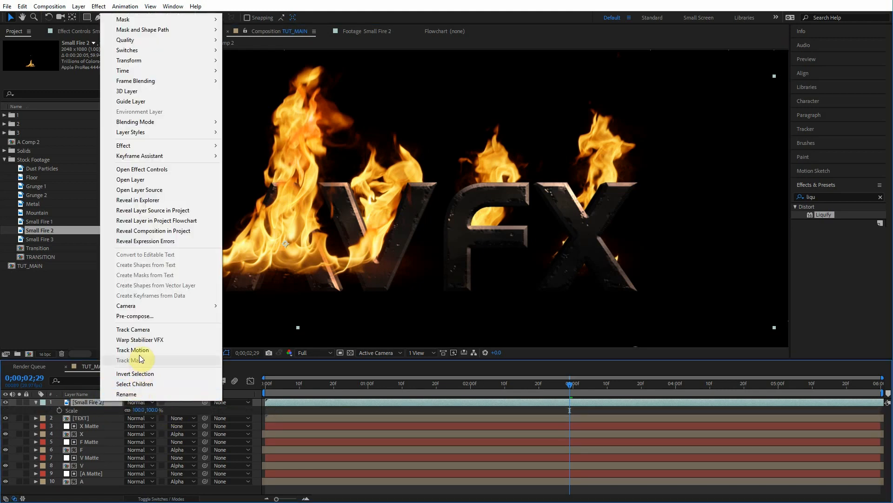
{"action": "left_click", "coordinate": [154, 316]}
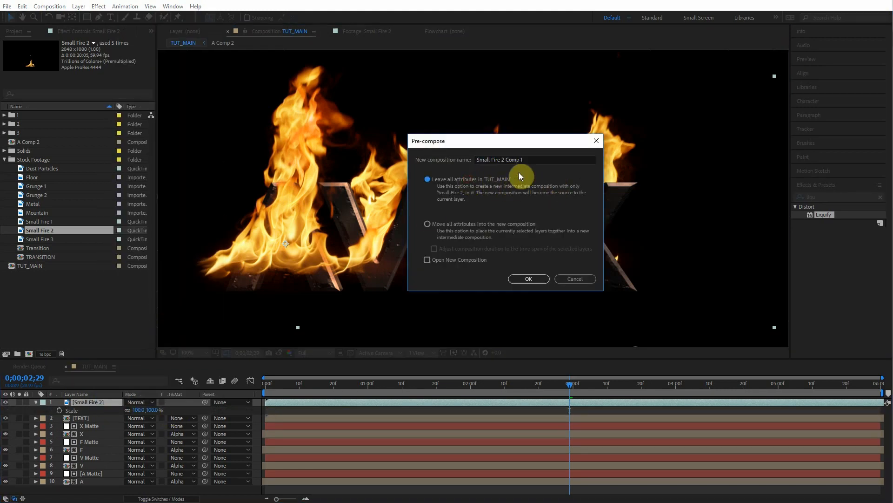
{"action": "type", "text": "A Front Fir"}
{"action": "key", "text": "BackSpace"}
{"action": "key", "text": "BackSpace"}
{"action": "key", "text": "BackSpace"}
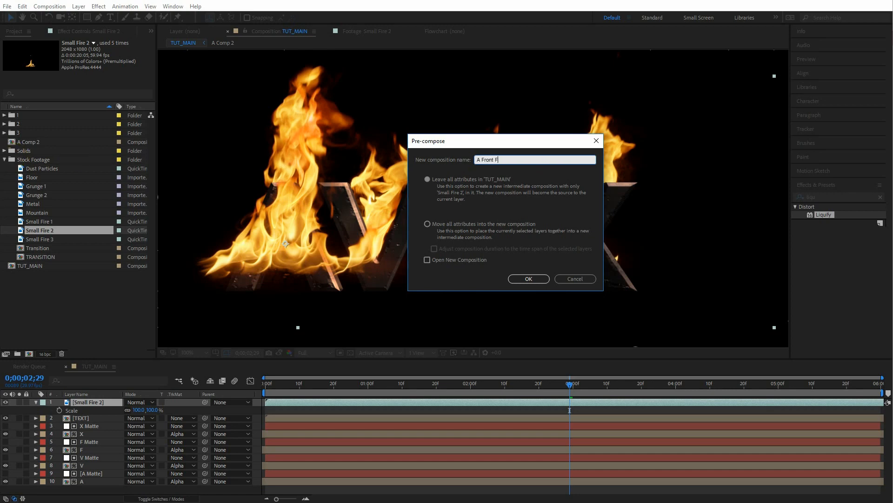
{"action": "key", "text": "Return"}
Step: Scale the A Front layer to 43%
{"action": "left_click_drag", "start_coordinate": [155, 413], "coordinate": [130, 406]}
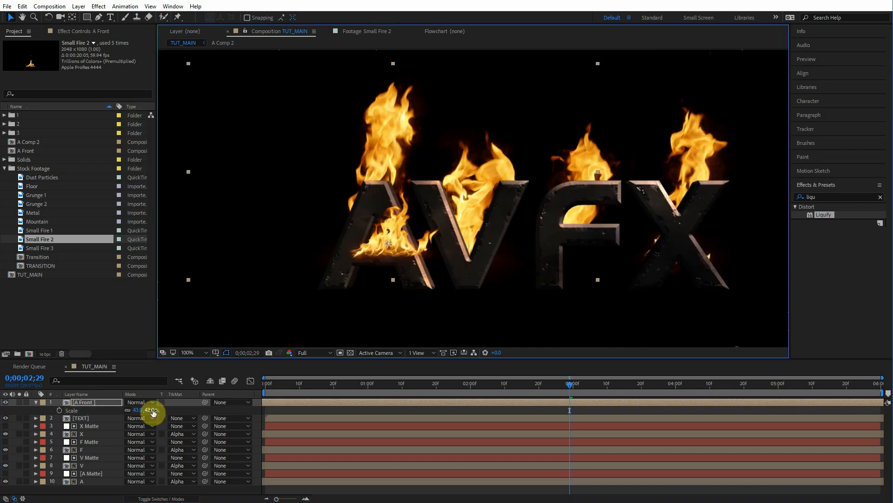
{"action": "left_click_drag", "start_coordinate": [152, 410], "coordinate": [147, 409]}
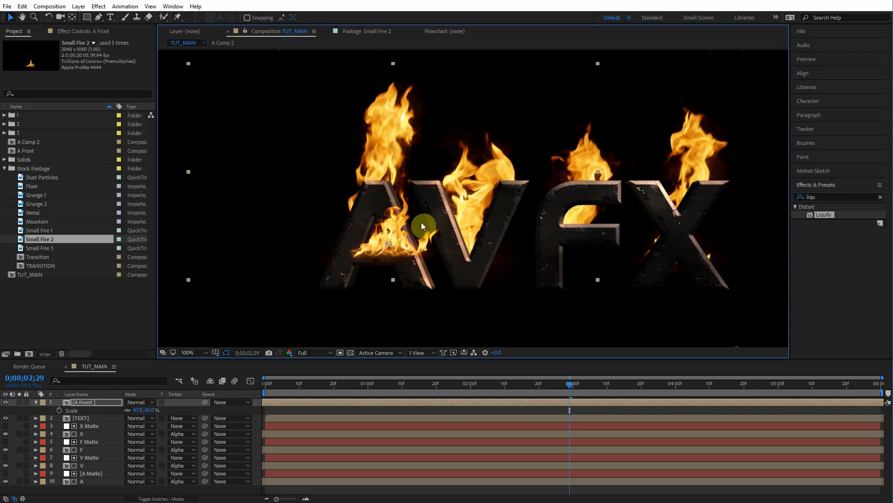
{"action": "scroll", "coordinate": [410, 237], "scroll_direction": "up", "scroll_amount": 2}
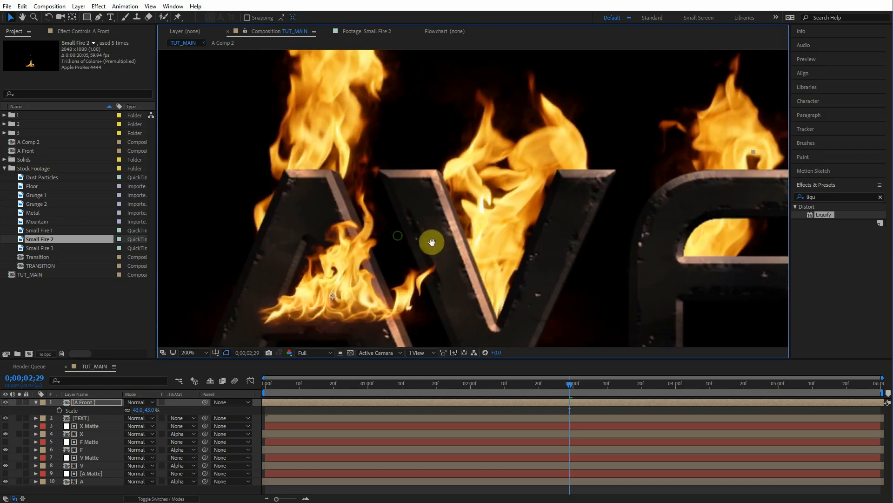
{"action": "scroll", "coordinate": [354, 239], "scroll_direction": "up", "scroll_amount": 1}
{"action": "scroll", "coordinate": [419, 248], "scroll_direction": "down", "scroll_amount": 1}
{"action": "left_click", "coordinate": [35, 402]}
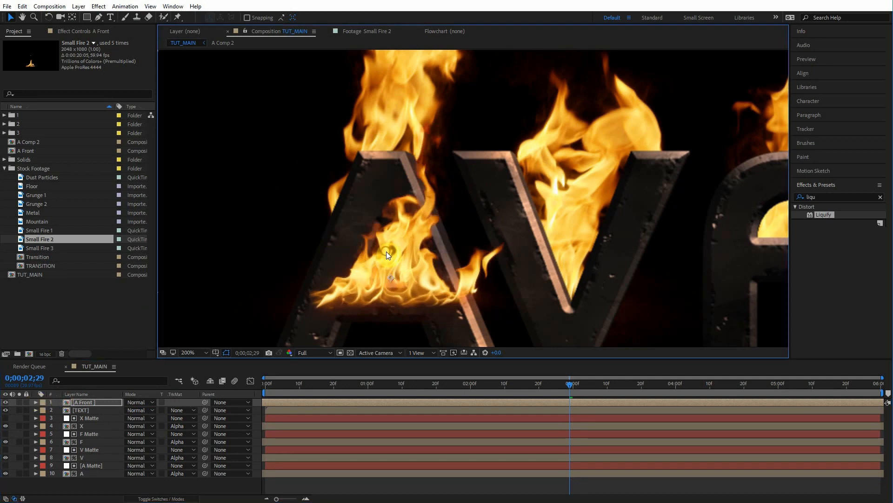
{"action": "left_click", "coordinate": [406, 252]}
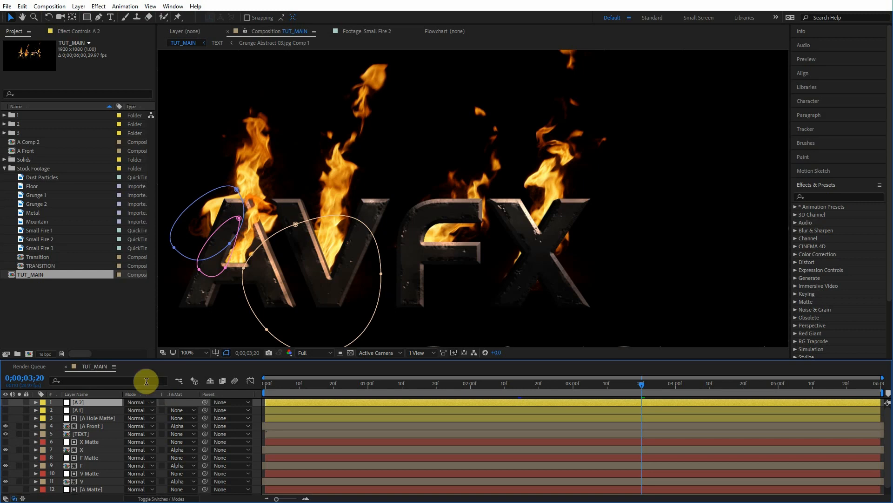
Step: Examine the reference A 1, A 2 and A Hole Matte layers and their Set Matte and Turbulent Displace effects
{"action": "left_click", "coordinate": [96, 417]}
{"action": "left_click", "coordinate": [91, 410]}
{"action": "left_click", "coordinate": [93, 418]}
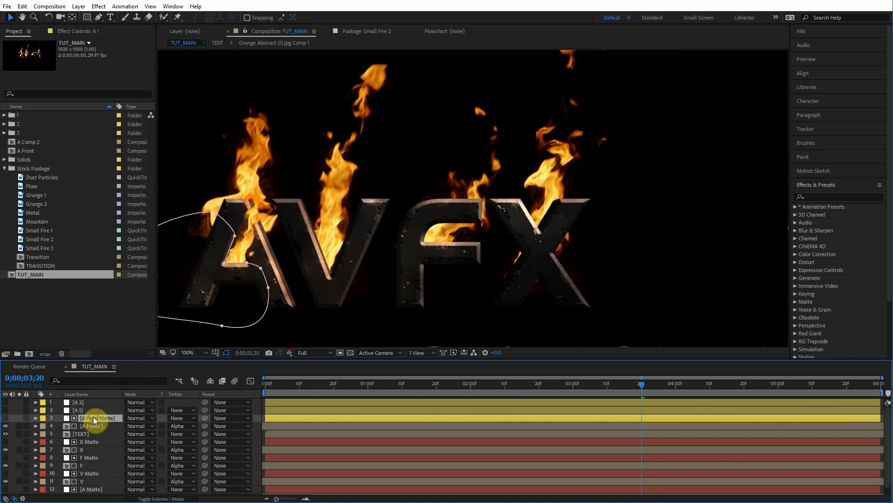
{"action": "left_click", "coordinate": [93, 425]}
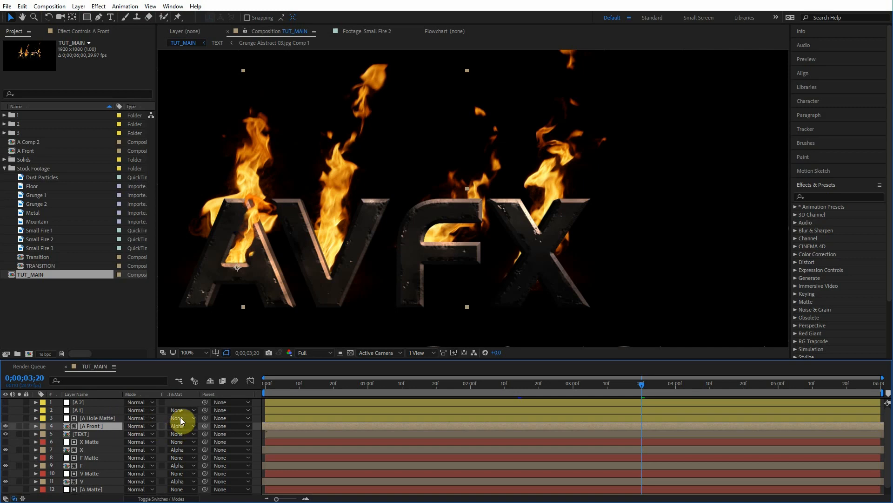
{"action": "left_click", "coordinate": [85, 417]}
{"action": "left_click", "coordinate": [80, 410]}
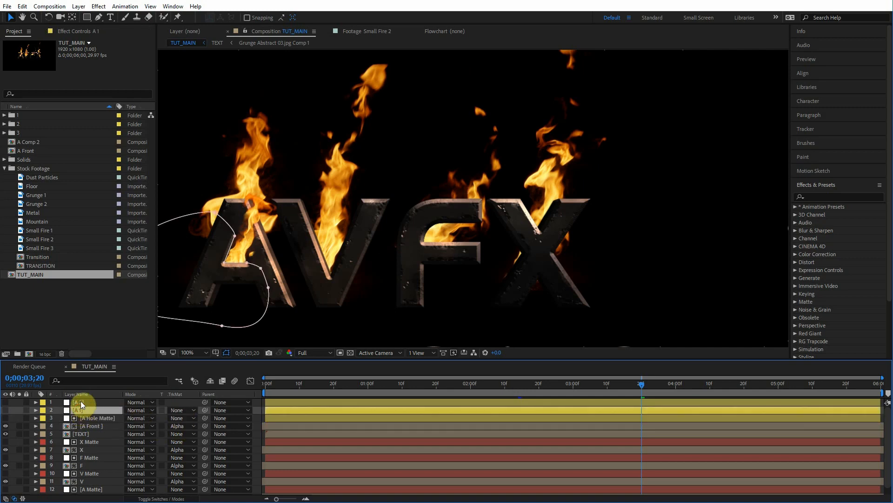
{"action": "left_click", "coordinate": [81, 401]}
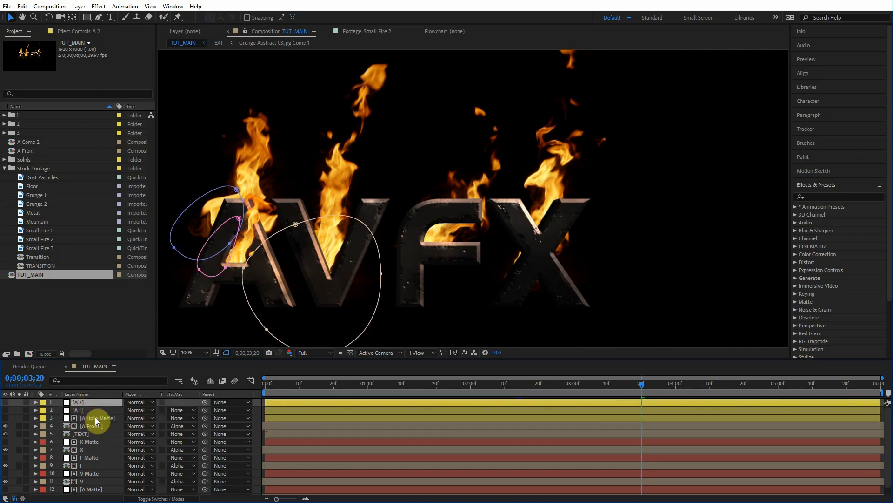
{"action": "left_click", "coordinate": [95, 418]}
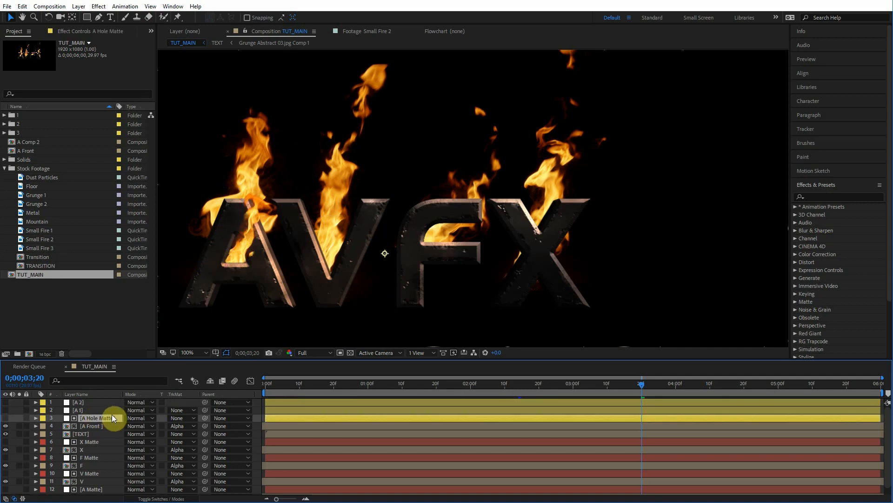
{"action": "key", "text": "F3"}
{"action": "left_click", "coordinate": [29, 50]}
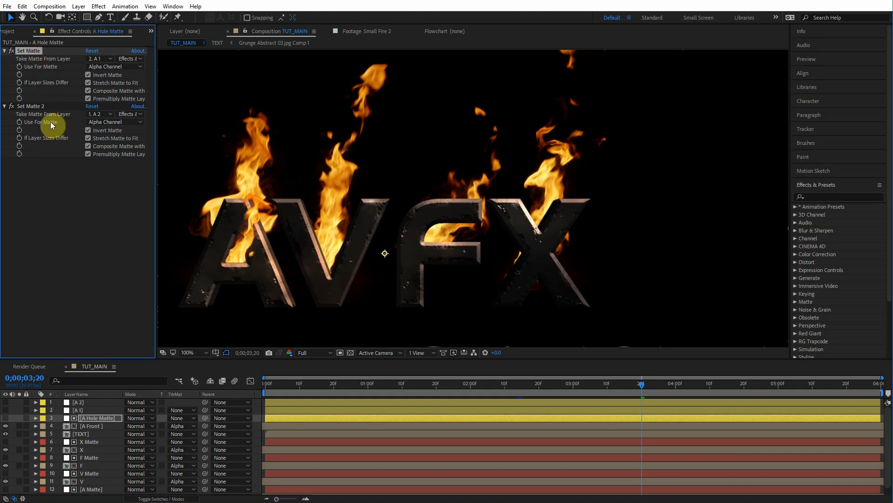
{"action": "left_click", "coordinate": [31, 106]}
{"action": "left_click", "coordinate": [82, 416]}
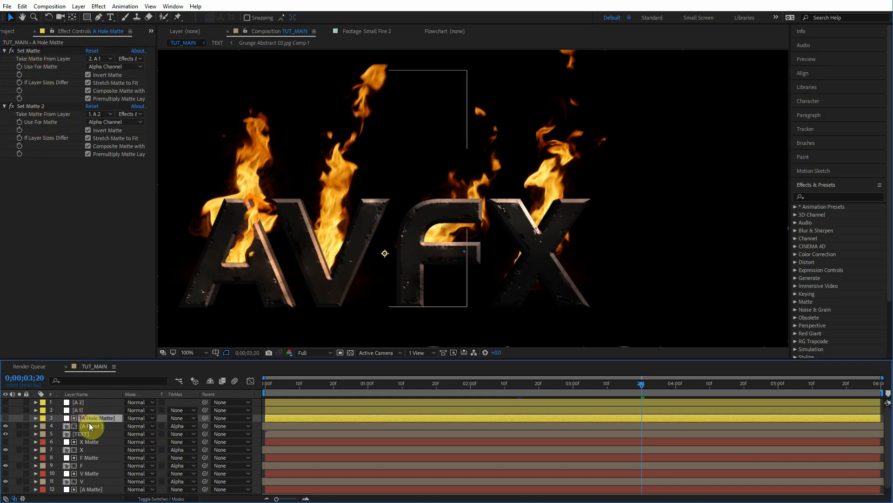
{"action": "left_click", "coordinate": [90, 426]}
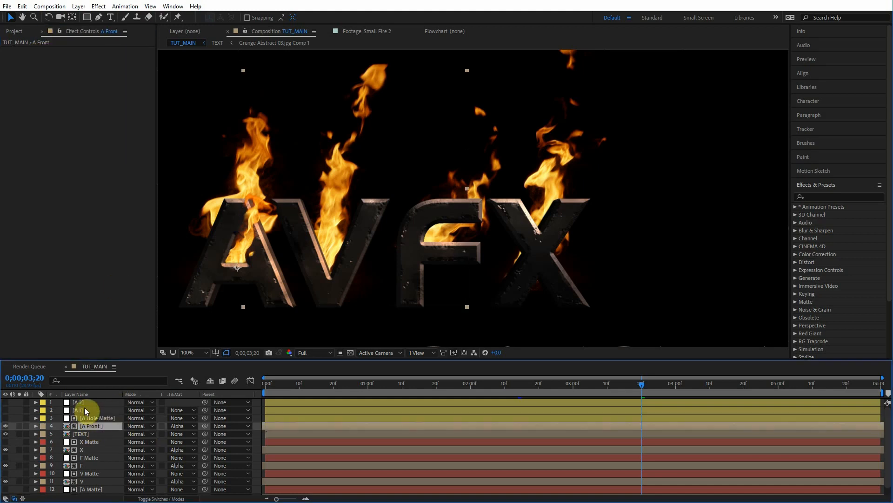
{"action": "left_click", "coordinate": [85, 407]}
{"action": "left_click", "coordinate": [85, 401]}
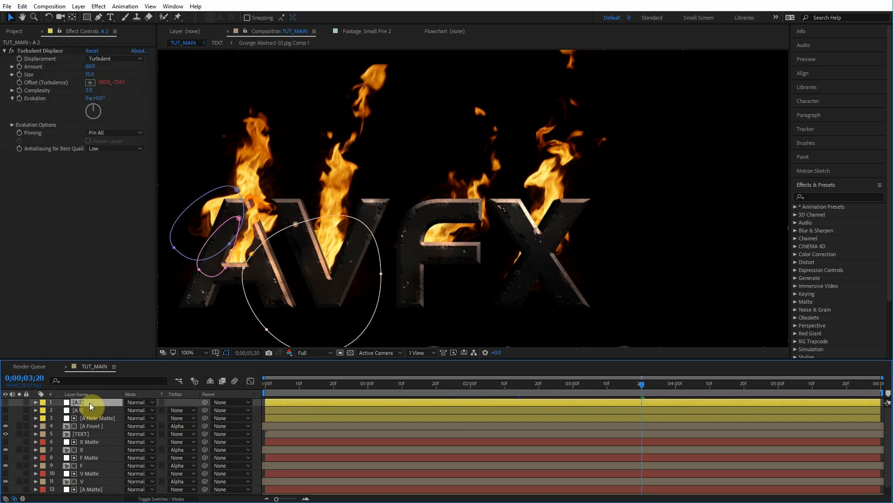
{"action": "left_click", "coordinate": [85, 409]}
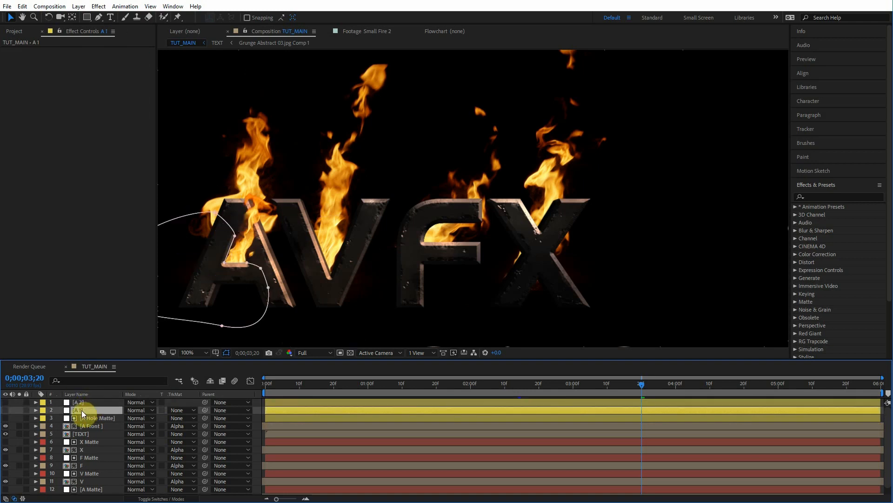
{"action": "left_click", "coordinate": [82, 401]}
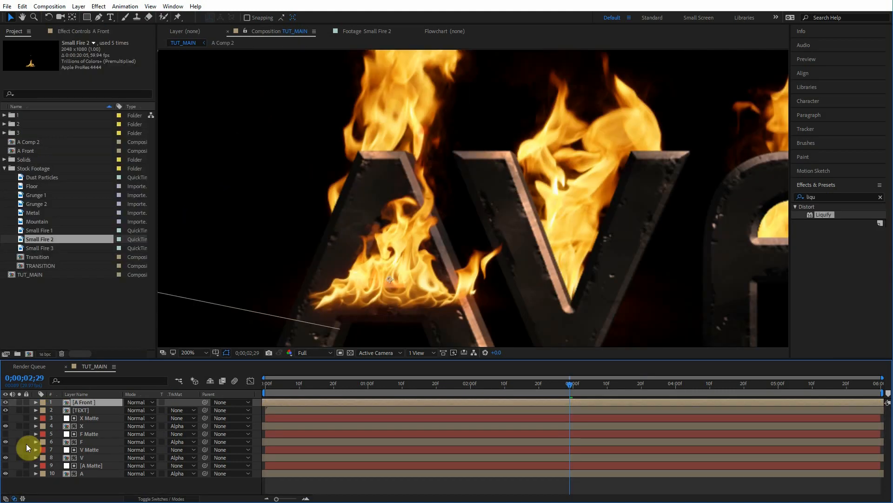
Step: Create a new solid layer named A Hole Matte
{"action": "key", "text": "ctrl+y"}
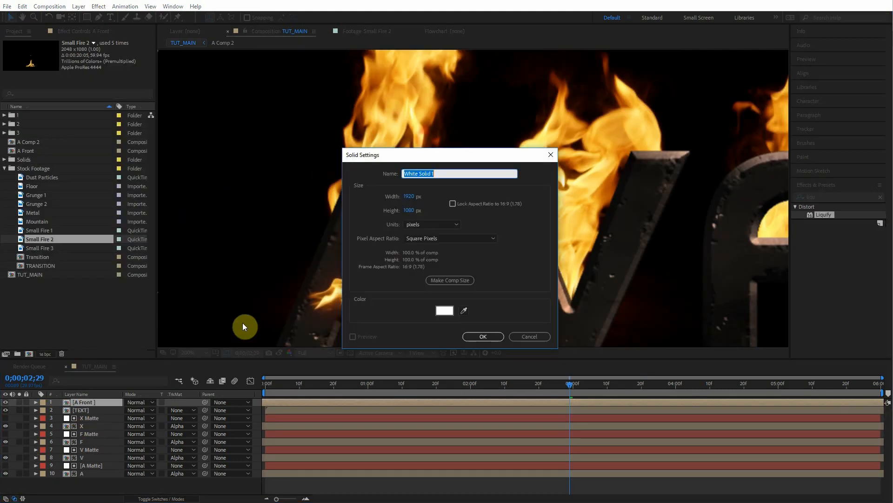
{"action": "type", "text": "A Hole Matte"}
{"action": "key", "text": "Return"}
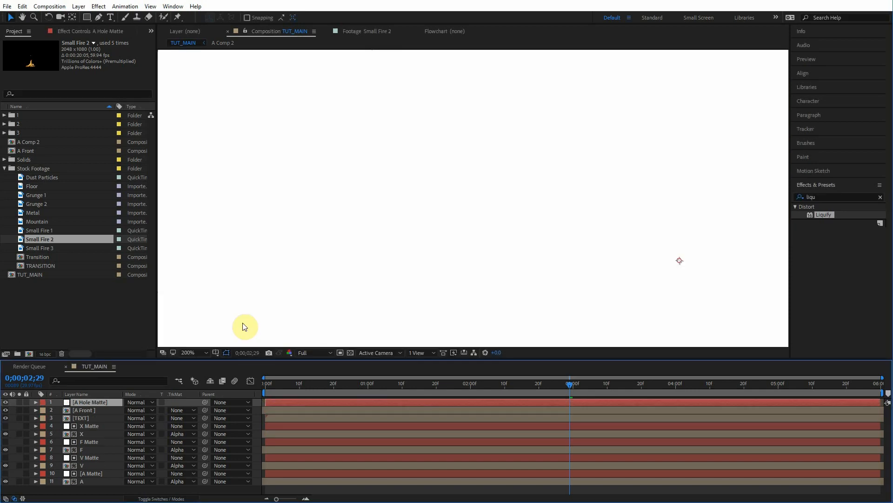
Step: Set the A Front layer's track matte to Alpha Matte using A Hole Matte
{"action": "left_click", "coordinate": [99, 17]}
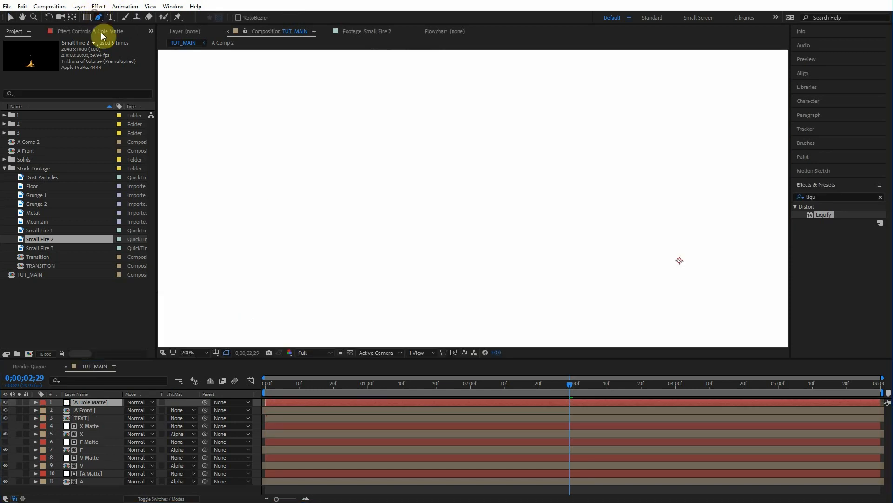
{"action": "left_click", "coordinate": [6, 402]}
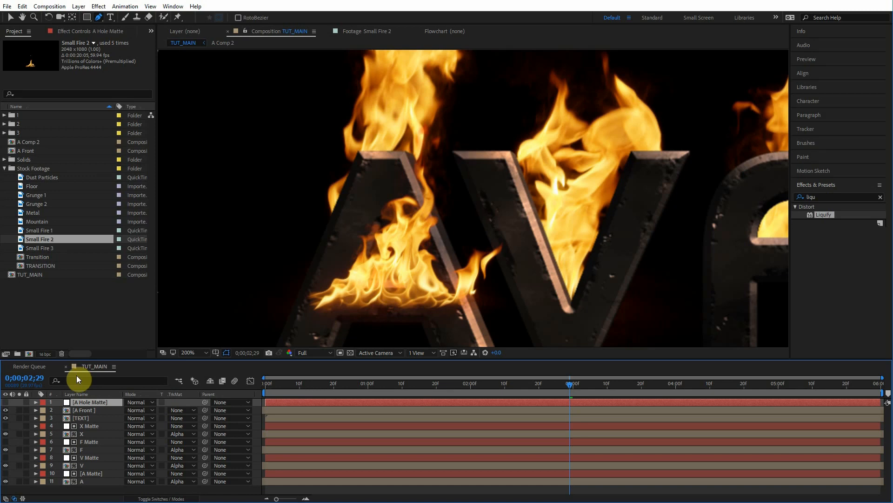
{"action": "left_click", "coordinate": [6, 402]}
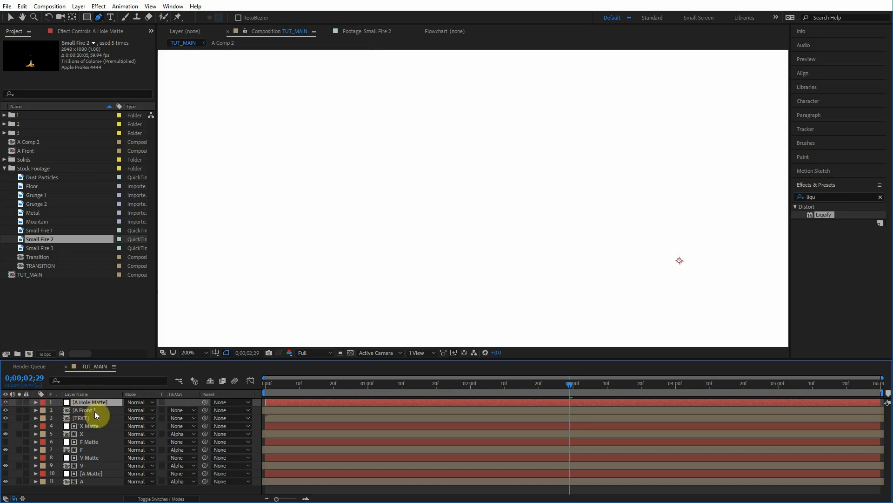
{"action": "left_click", "coordinate": [95, 411]}
{"action": "left_click", "coordinate": [190, 413]}
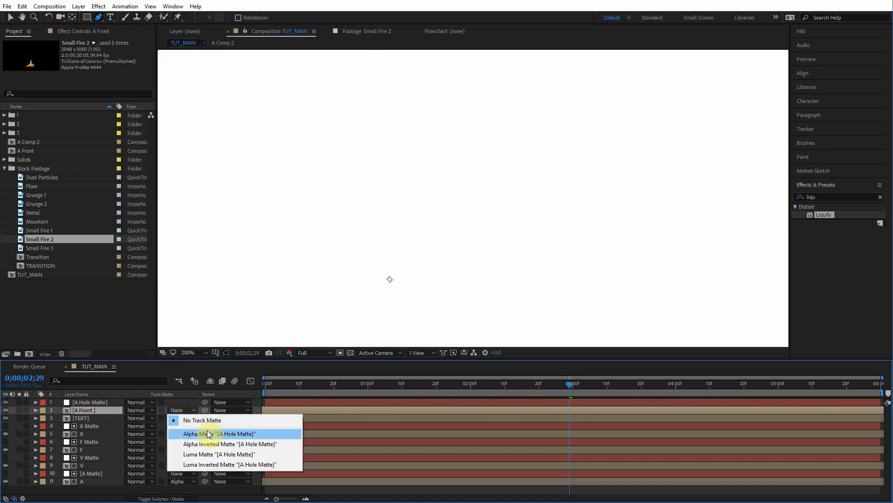
{"action": "left_click", "coordinate": [210, 431]}
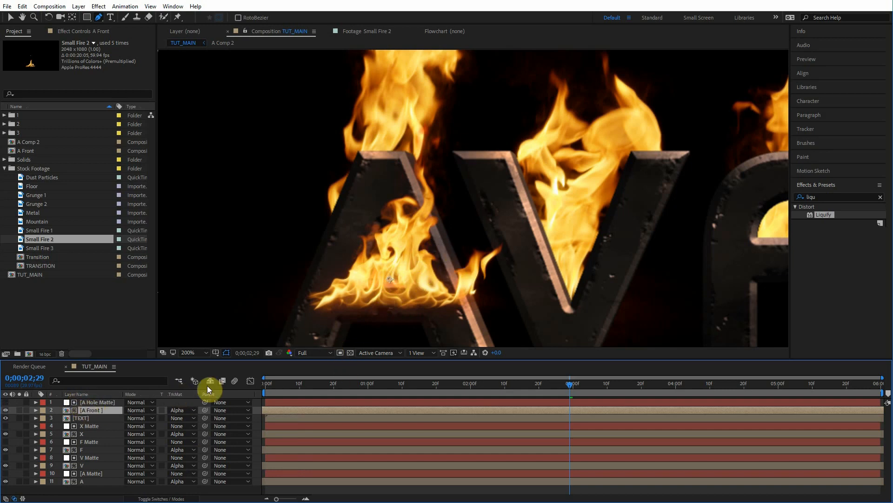
Step: Create a new white solid layer named A 1 above the A Hole Matte layer
{"action": "left_click", "coordinate": [109, 402]}
{"action": "left_click", "coordinate": [80, 32]}
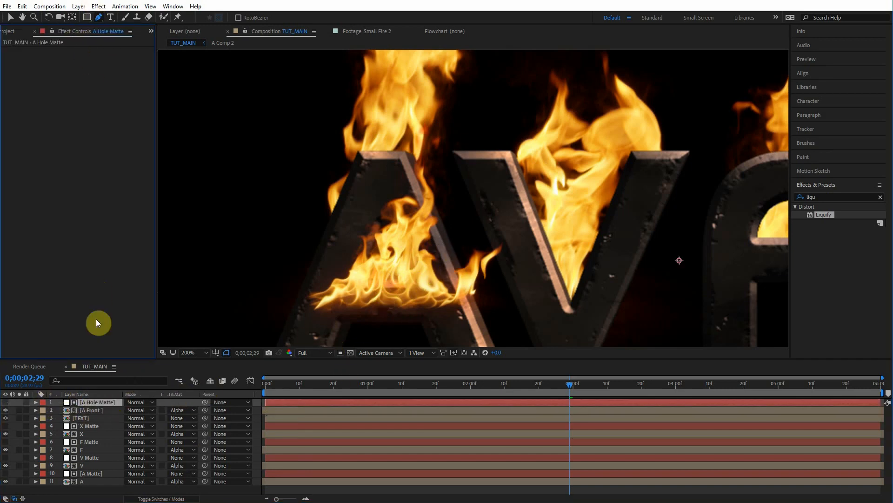
{"action": "left_click", "coordinate": [98, 403]}
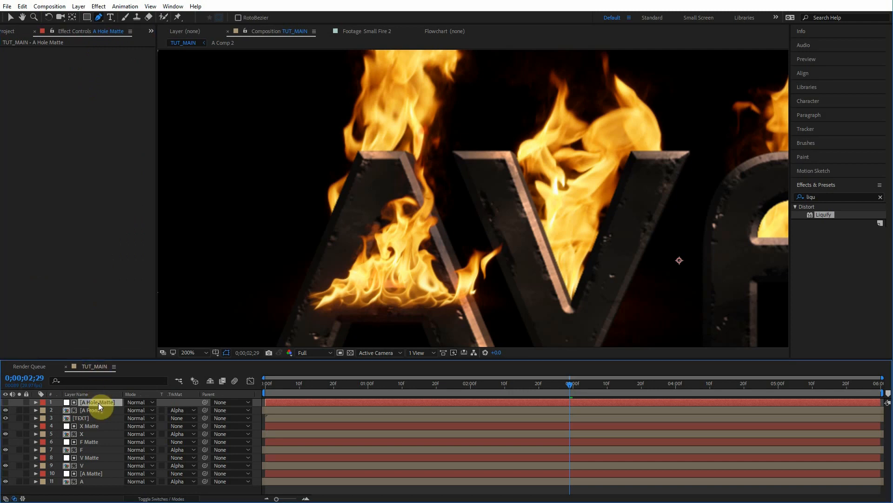
{"action": "key", "text": "ctrl+shift+y"}
{"action": "type", "text": "A 1"}
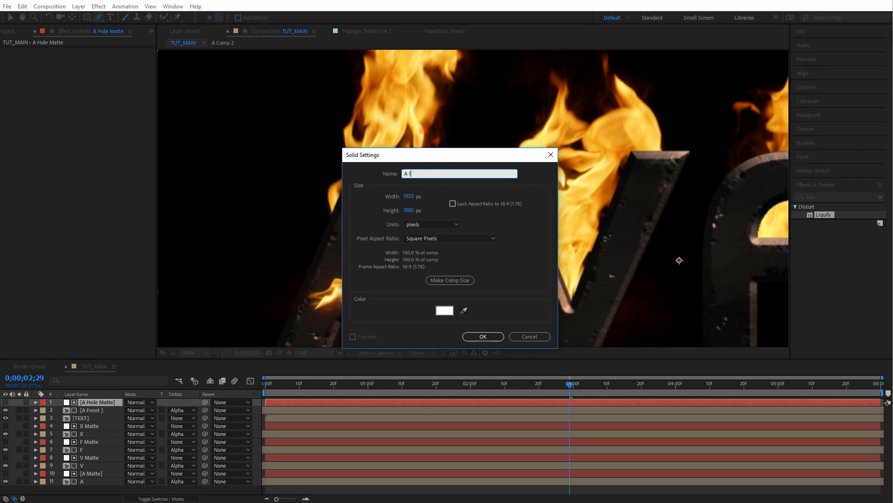
{"action": "key", "text": "Return"}
Step: Hide the A 1 solid, zoom in, and start a pen mask on it tracing the inner edge of the A's left leg and crossbar
{"action": "left_click", "coordinate": [80, 77]}
{"action": "left_click", "coordinate": [5, 402]}
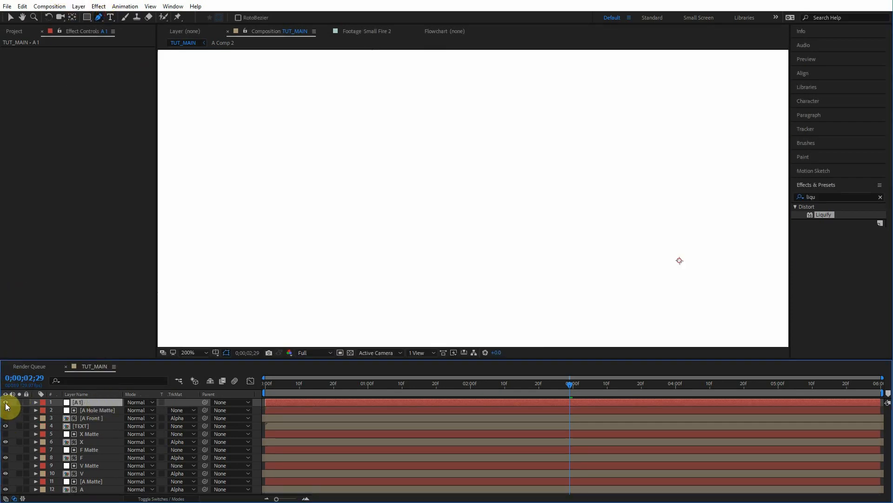
{"action": "left_click_drag", "start_coordinate": [347, 249], "coordinate": [382, 223]}
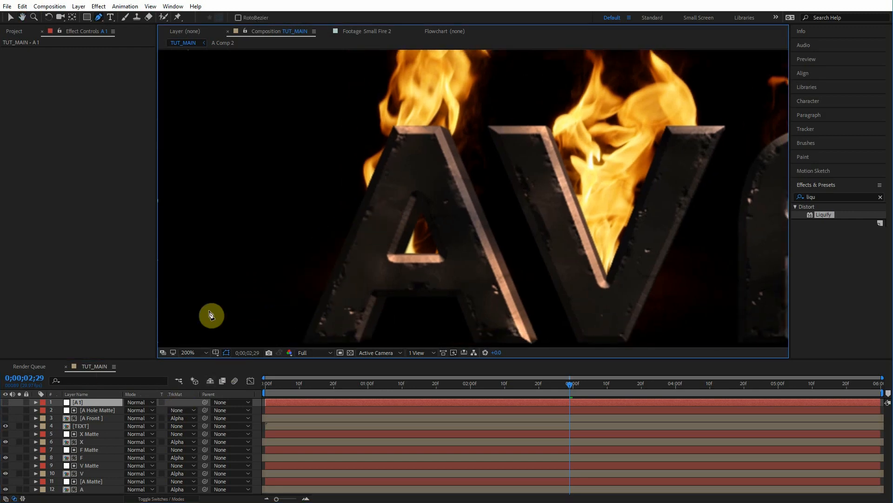
{"action": "left_click", "coordinate": [5, 402]}
{"action": "left_click", "coordinate": [5, 402]}
{"action": "key", "text": "period"}
{"action": "key", "text": "period"}
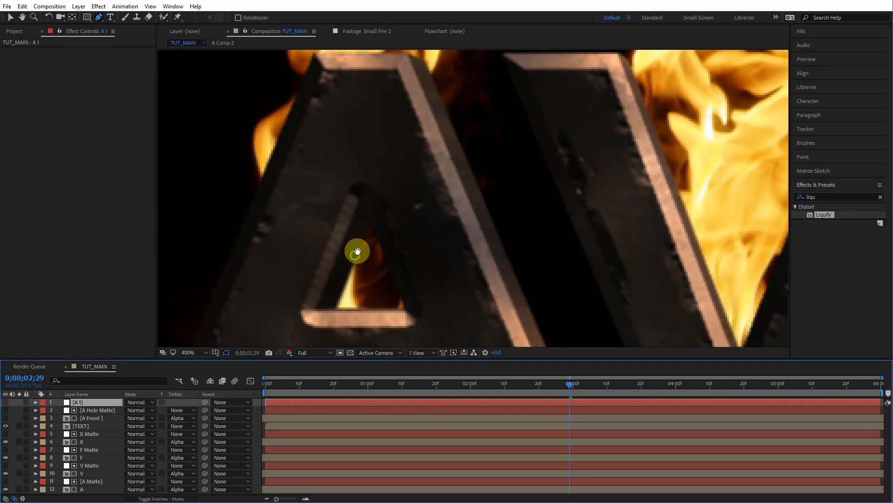
{"action": "left_click_drag", "start_coordinate": [345, 98], "coordinate": [371, 134]}
{"action": "left_click_drag", "start_coordinate": [376, 188], "coordinate": [370, 206]}
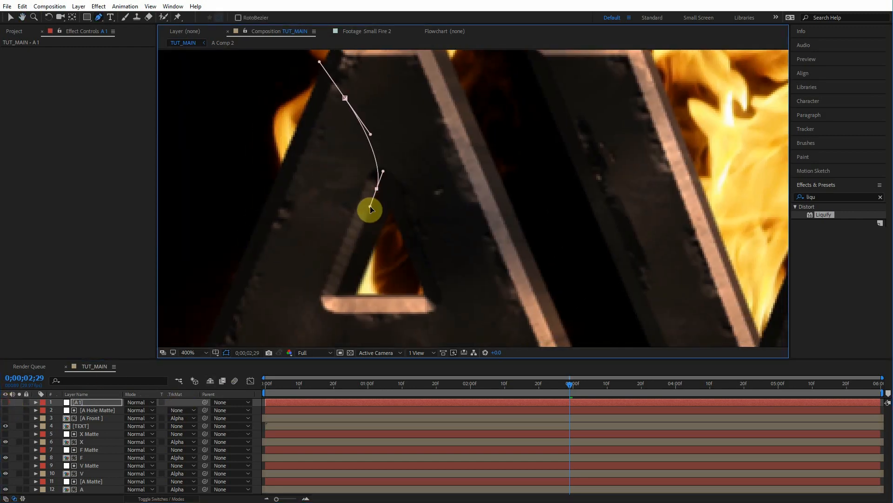
{"action": "left_click", "coordinate": [334, 295]}
{"action": "left_click", "coordinate": [425, 295]}
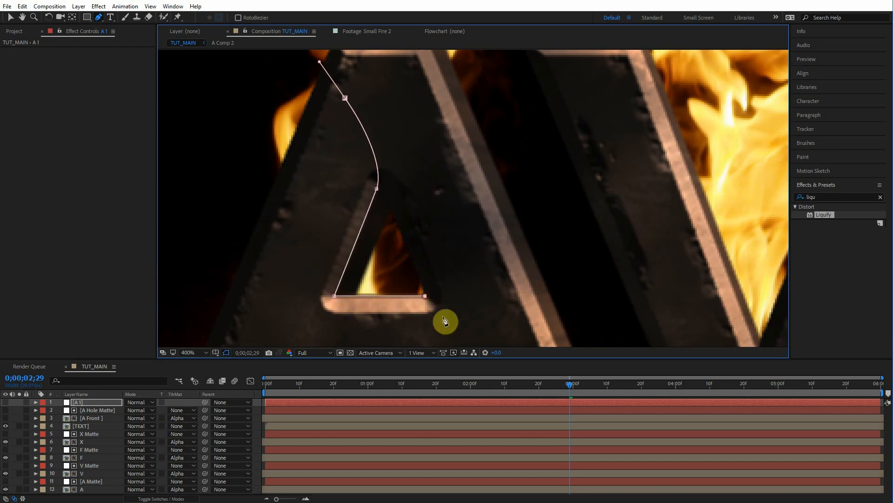
{"action": "left_click_drag", "start_coordinate": [480, 318], "coordinate": [493, 331]}
{"action": "left_click_drag", "start_coordinate": [485, 322], "coordinate": [448, 242]}
{"action": "left_click", "coordinate": [440, 327]}
Step: Close the A 1 mask with a wide loop around the left side of the A and adjust its points
{"action": "scroll", "coordinate": [394, 310], "scroll_direction": "down", "scroll_amount": 1}
{"action": "left_click_drag", "start_coordinate": [382, 331], "coordinate": [282, 313]}
{"action": "left_click_drag", "start_coordinate": [164, 229], "coordinate": [175, 132]}
{"action": "left_click", "coordinate": [390, 108]}
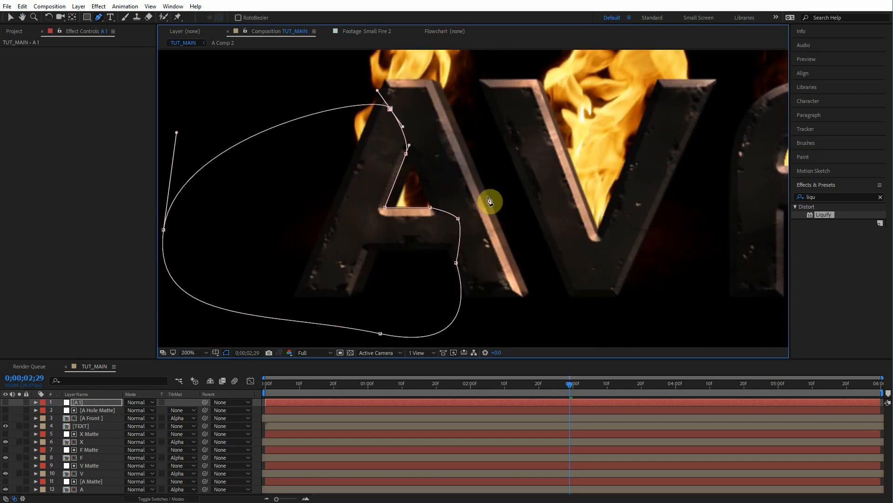
{"action": "scroll", "coordinate": [487, 197], "scroll_direction": "up", "scroll_amount": 1}
{"action": "left_click_drag", "start_coordinate": [436, 185], "coordinate": [451, 279]}
{"action": "left_click", "coordinate": [6, 402]}
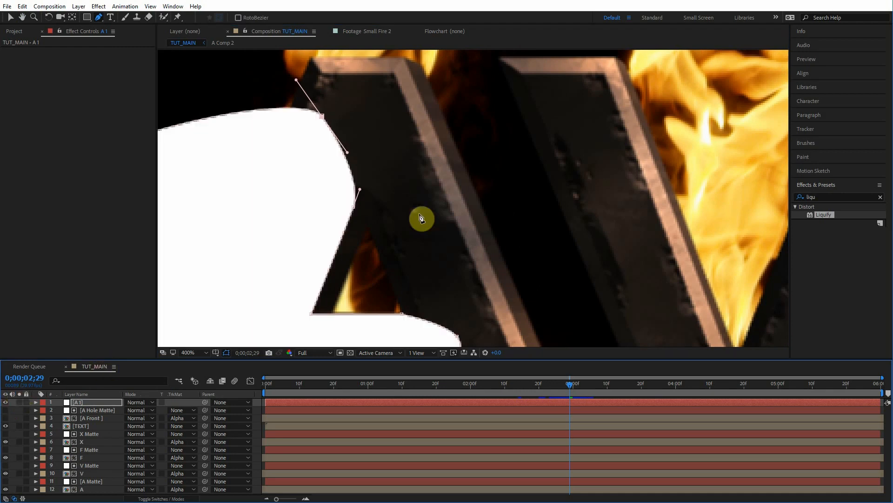
{"action": "left_click_drag", "start_coordinate": [441, 212], "coordinate": [440, 185]}
{"action": "scroll", "coordinate": [439, 185], "scroll_direction": "down", "scroll_amount": 2}
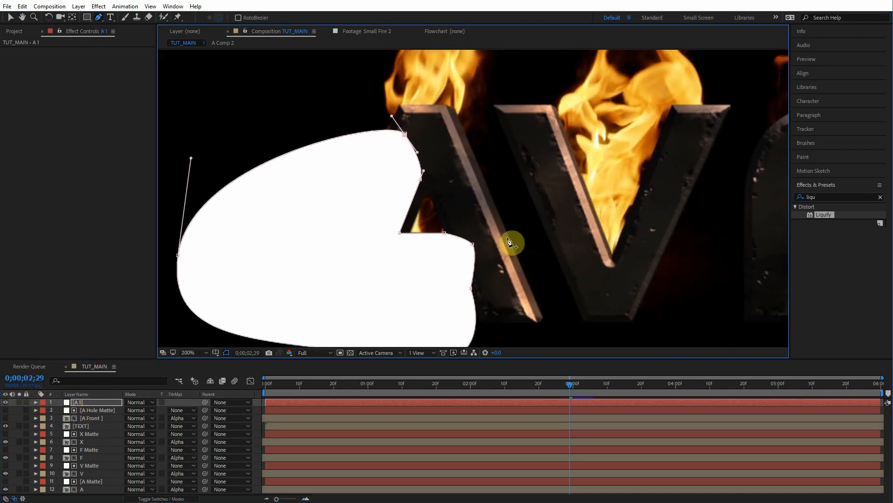
Step: Apply the Set Matte effect to the A Hole Matte layer and take the matte from layer A 1
{"action": "left_click", "coordinate": [110, 404]}
{"action": "left_click", "coordinate": [110, 410]}
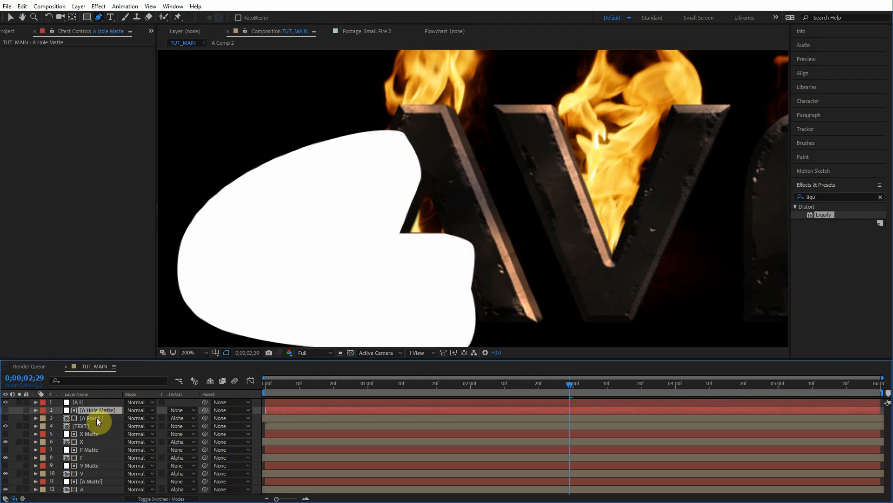
{"action": "left_click", "coordinate": [97, 420]}
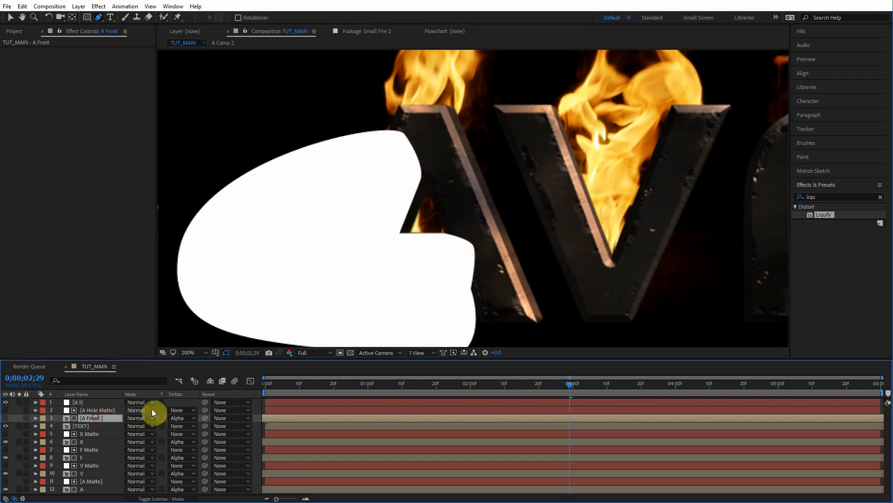
{"action": "left_click", "coordinate": [93, 410]}
{"action": "left_click", "coordinate": [830, 214]}
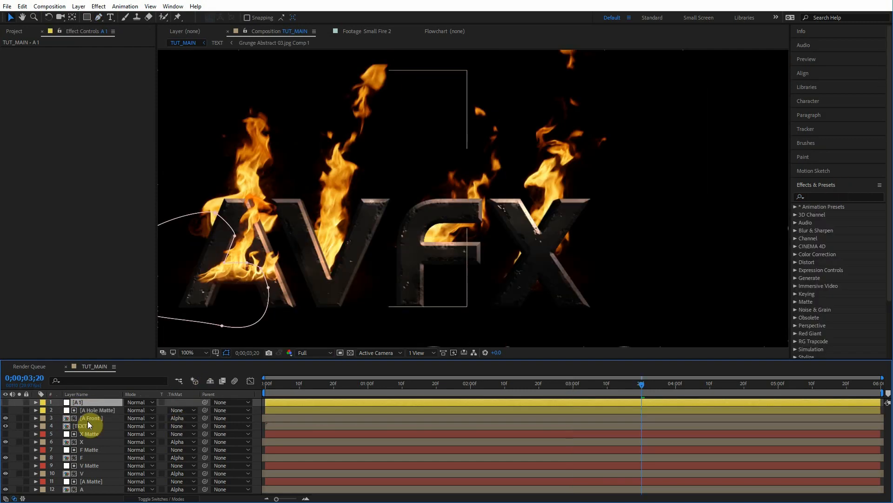
{"action": "left_click", "coordinate": [97, 412]}
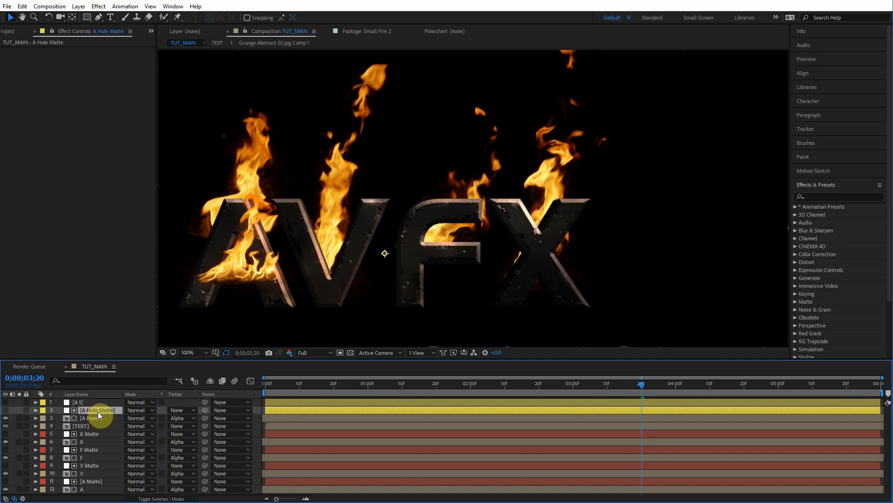
{"action": "left_click", "coordinate": [821, 197]}
{"action": "type", "text": "set"}
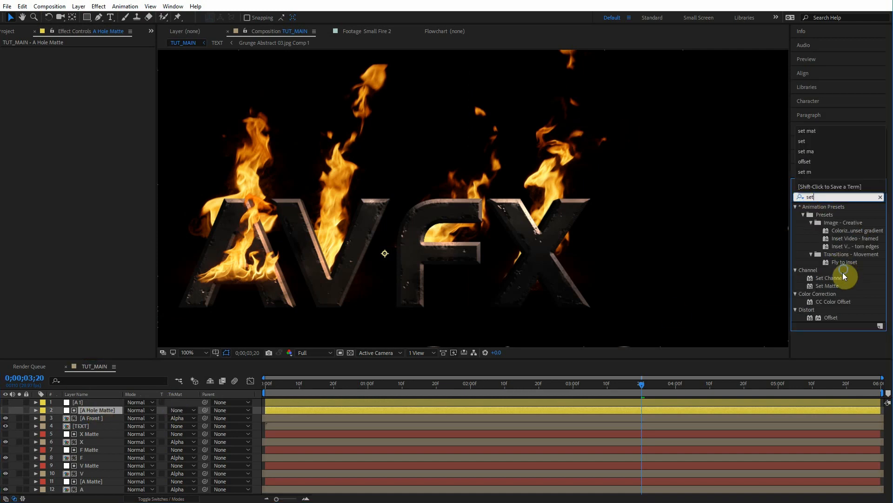
{"action": "left_click_drag", "start_coordinate": [831, 286], "coordinate": [78, 411]}
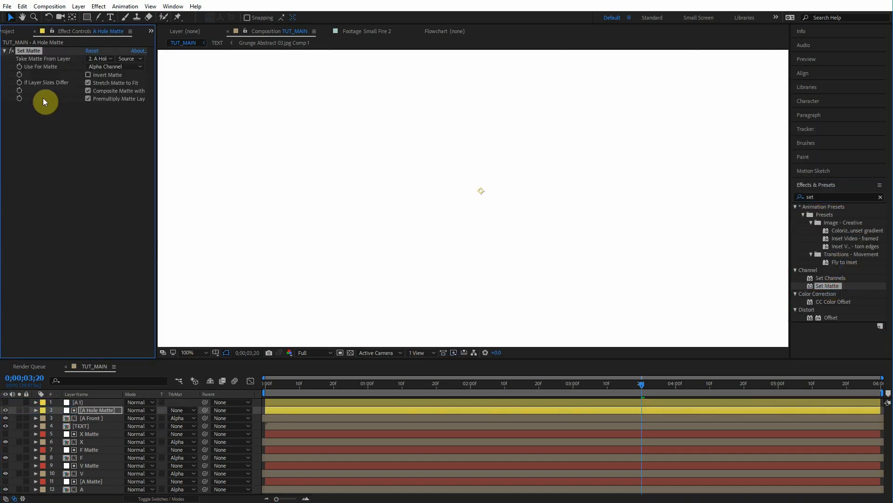
{"action": "left_click", "coordinate": [107, 59]}
{"action": "left_click", "coordinate": [109, 84]}
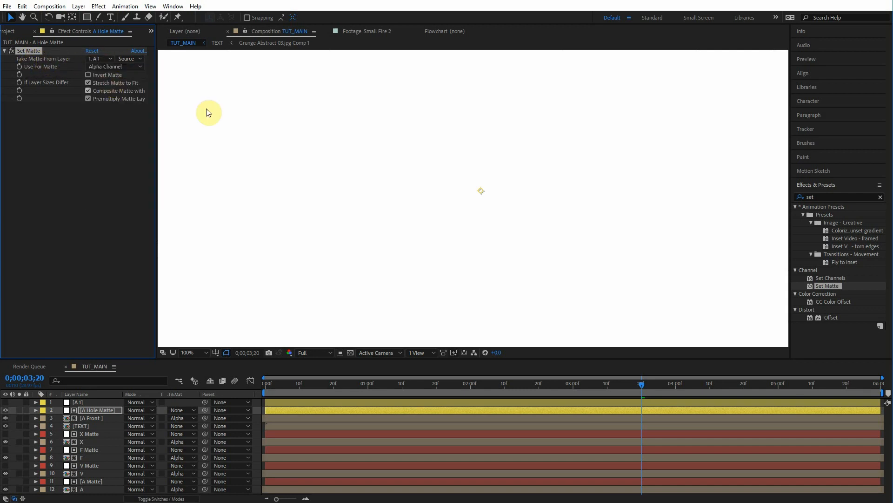
Step: Set the Set Matte source to Effects & Masks
{"action": "scroll", "coordinate": [418, 158], "scroll_direction": "down", "scroll_amount": 1}
{"action": "mouse_move", "coordinate": [418, 158]}
{"action": "left_mouse_down"}
{"action": "mouse_move", "coordinate": [449, 158]}
{"action": "mouse_move", "coordinate": [410, 148]}
{"action": "left_mouse_up"}
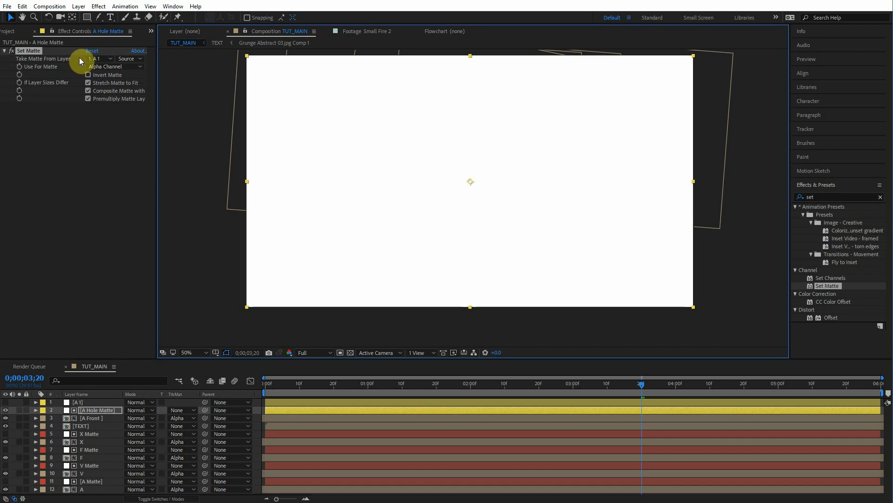
{"action": "left_click", "coordinate": [122, 59]}
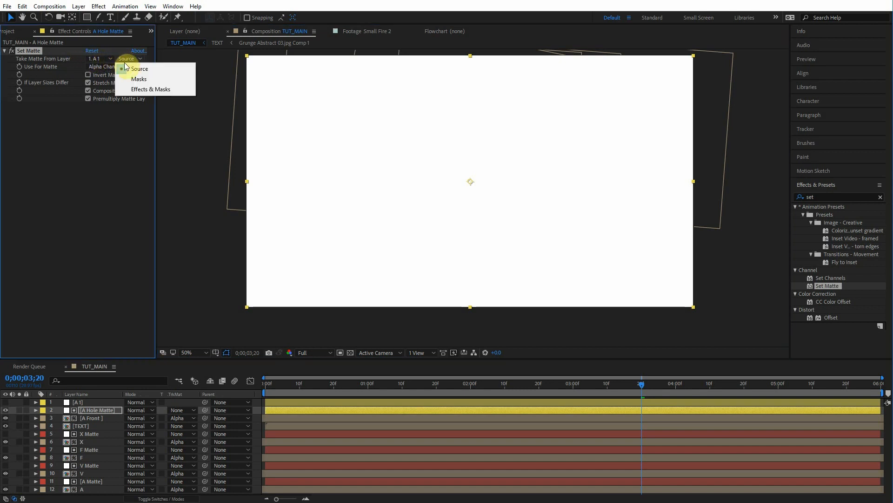
{"action": "left_click", "coordinate": [132, 93]}
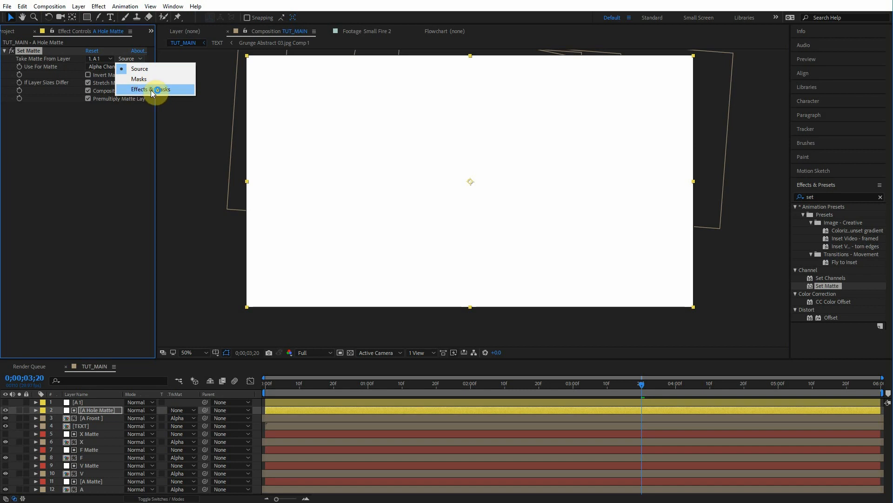
{"action": "left_click", "coordinate": [152, 91]}
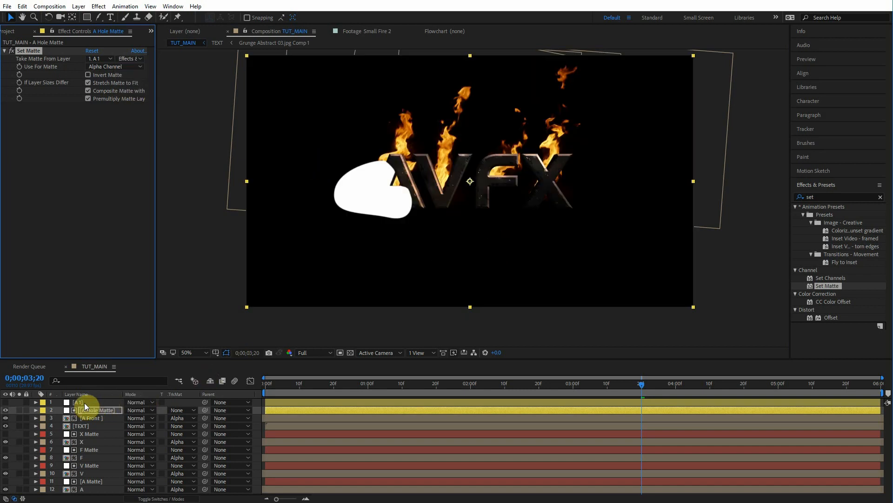
Step: Enable Invert Matte in the A Hole Matte layer's Set Matte effect
{"action": "left_click", "coordinate": [85, 403]}
{"action": "key", "text": "period"}
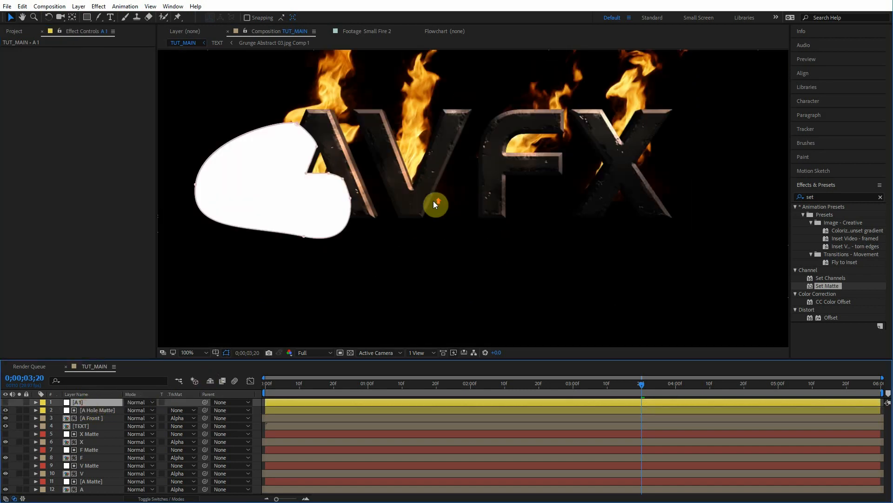
{"action": "left_click_drag", "start_coordinate": [434, 202], "coordinate": [511, 219]}
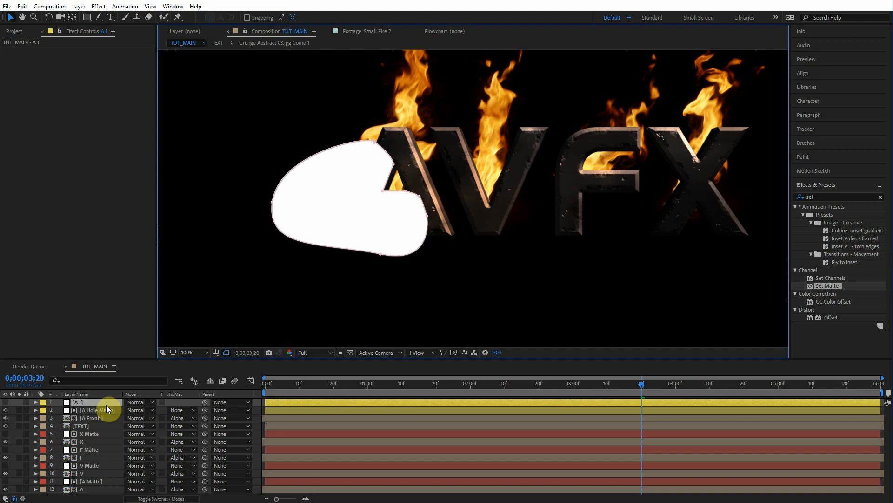
{"action": "left_click", "coordinate": [107, 408]}
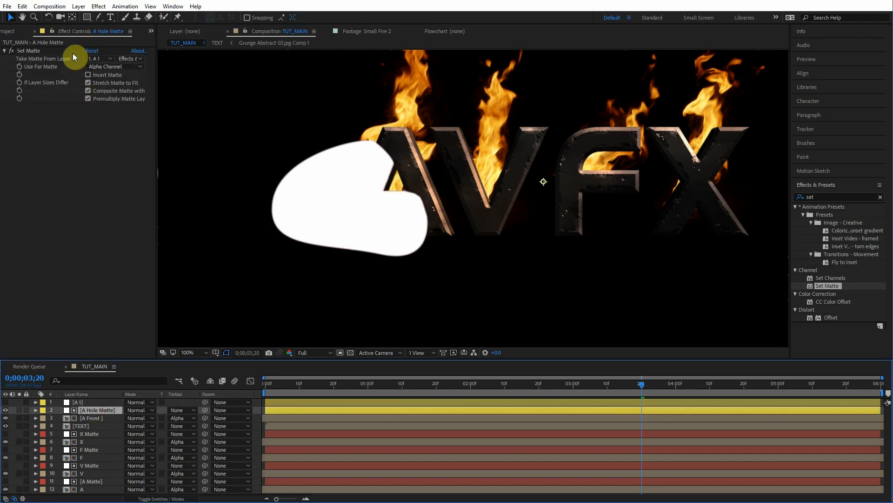
{"action": "left_click", "coordinate": [133, 58]}
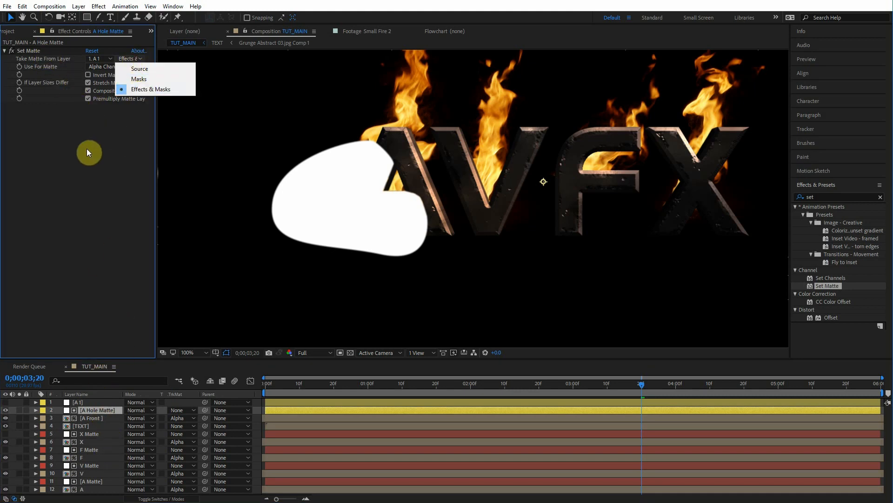
{"action": "left_click", "coordinate": [106, 389]}
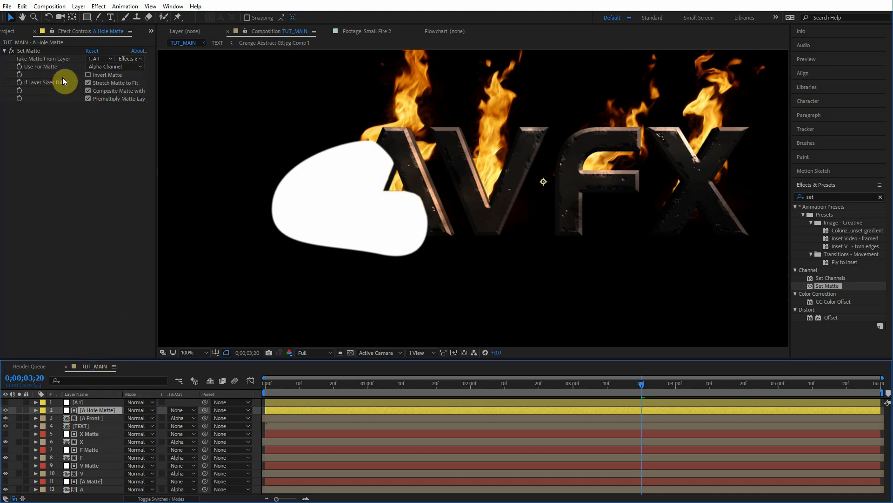
{"action": "left_click", "coordinate": [96, 75]}
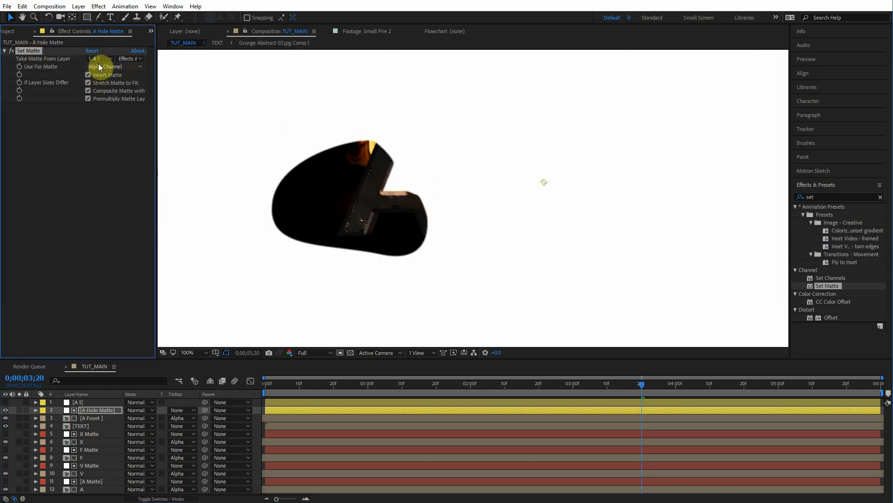
{"action": "left_click", "coordinate": [98, 74]}
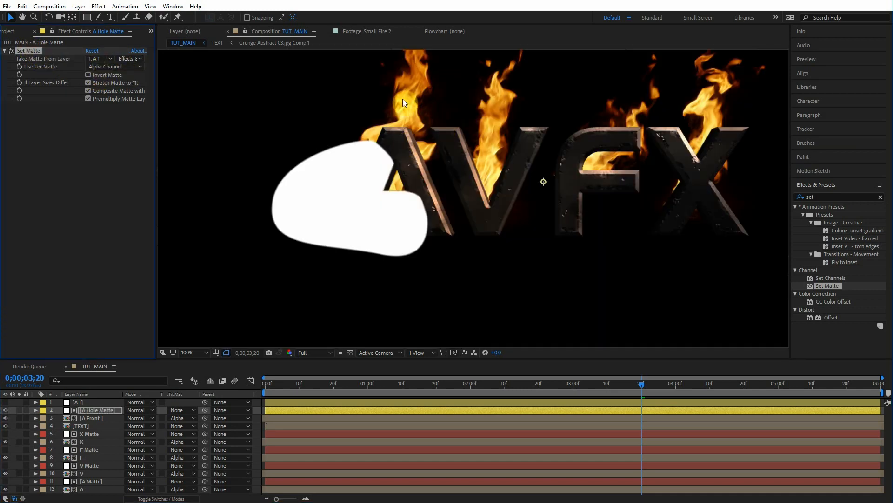
{"action": "left_click", "coordinate": [119, 75]}
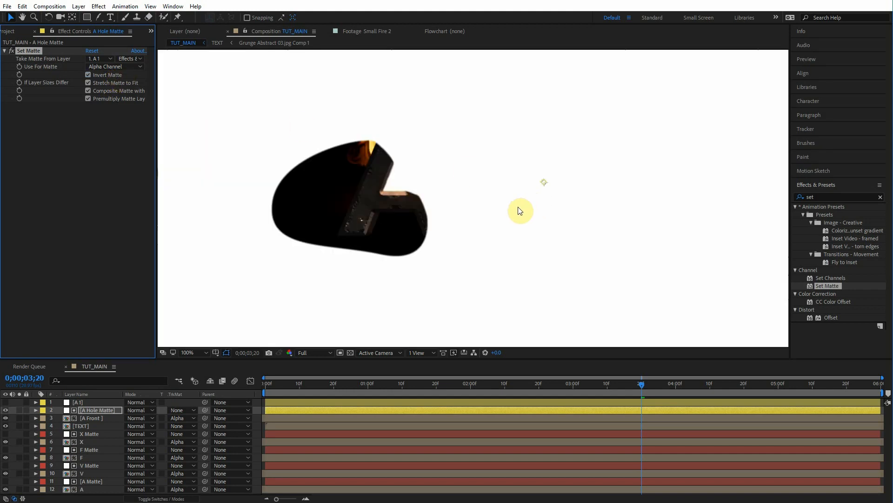
{"action": "left_click", "coordinate": [95, 74]}
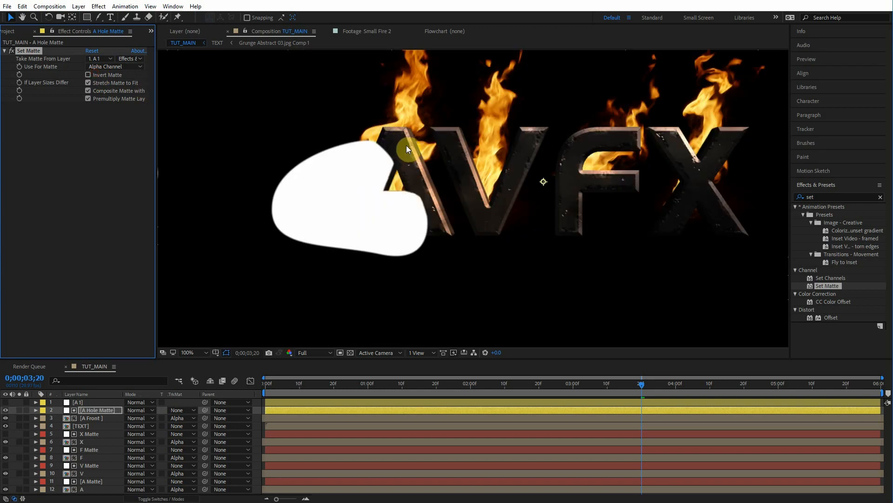
{"action": "key", "text": "ctrl+z"}
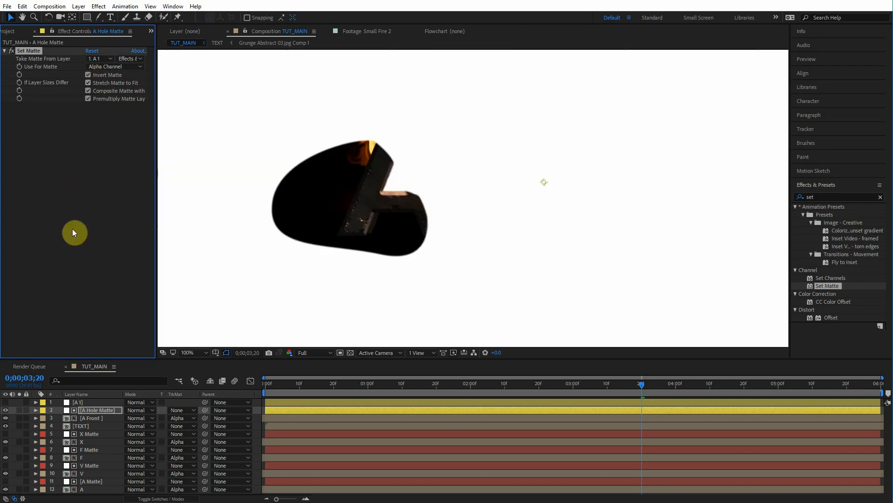
Step: Hide the A Hole Matte layer and toggle the A Front layer to compare the fire inside the A
{"action": "left_click", "coordinate": [6, 410]}
{"action": "left_click_drag", "start_coordinate": [452, 176], "coordinate": [460, 190]}
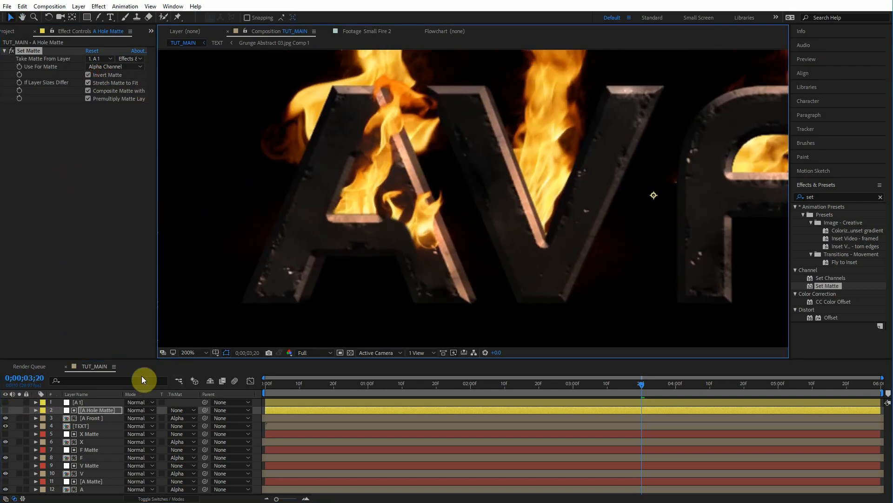
{"action": "left_click", "coordinate": [6, 419]}
{"action": "left_click", "coordinate": [6, 419]}
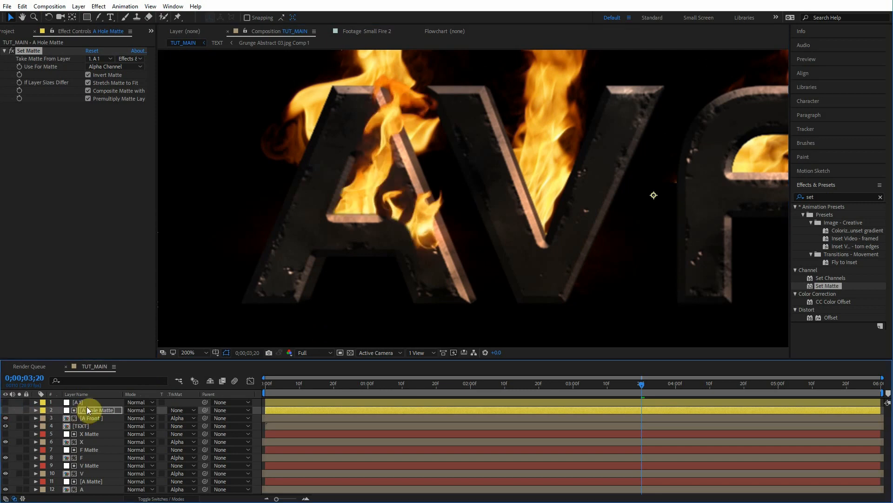
{"action": "left_click", "coordinate": [89, 403]}
{"action": "left_click", "coordinate": [91, 410]}
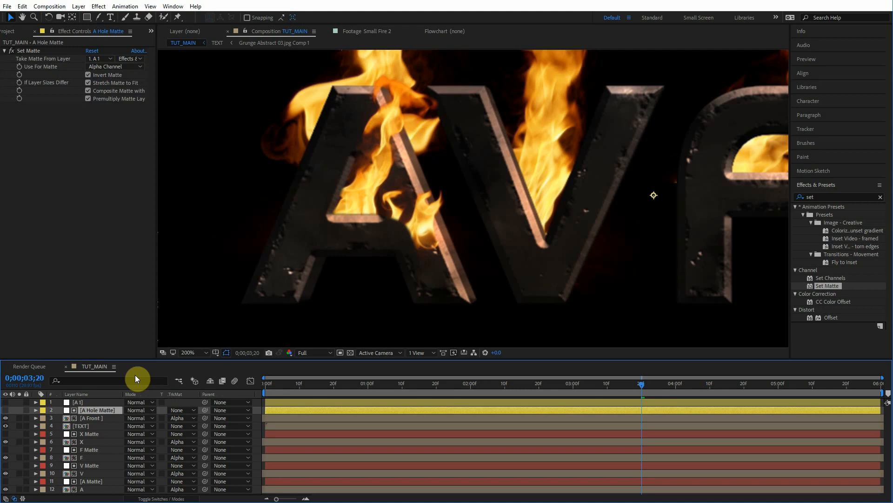
{"action": "left_click", "coordinate": [80, 402]}
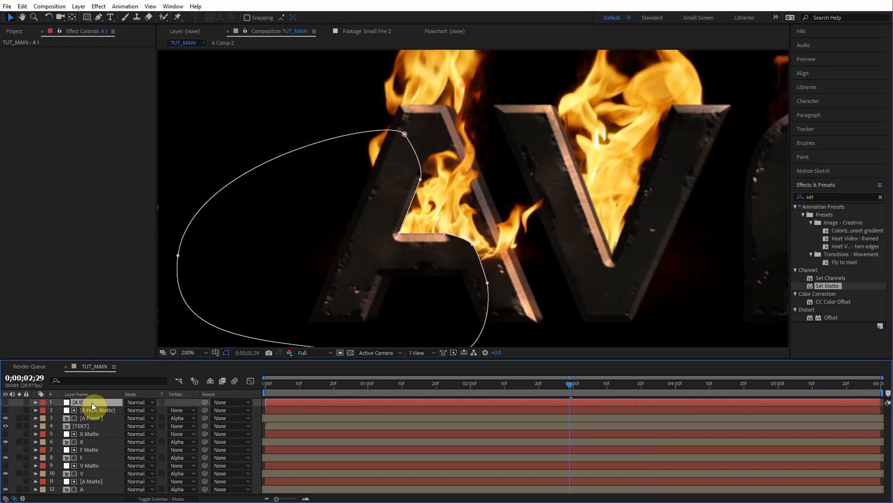
Step: Create a new solid layer named A 2
{"action": "key", "text": "ctrl+y"}
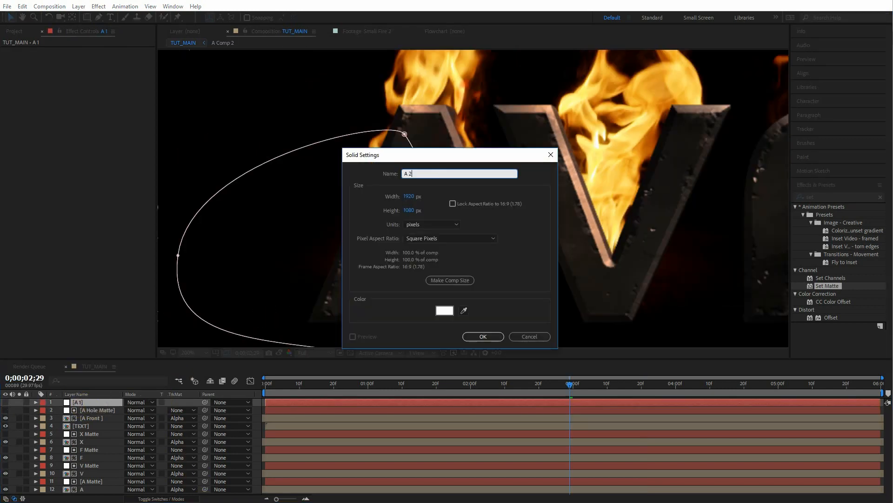
{"action": "key", "text": "Return"}
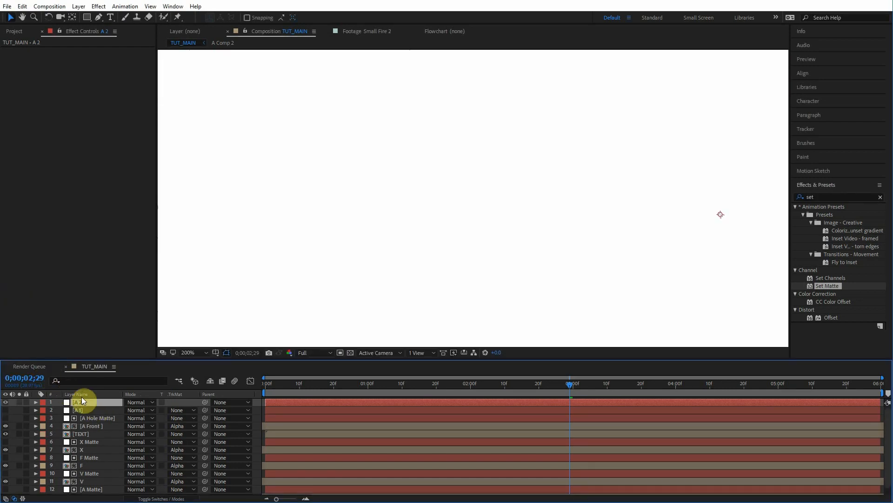
Step: Label the A 2, A 1 and A Hole Matte layers yellow
{"action": "left_click", "coordinate": [88, 418], "text": "shift"}
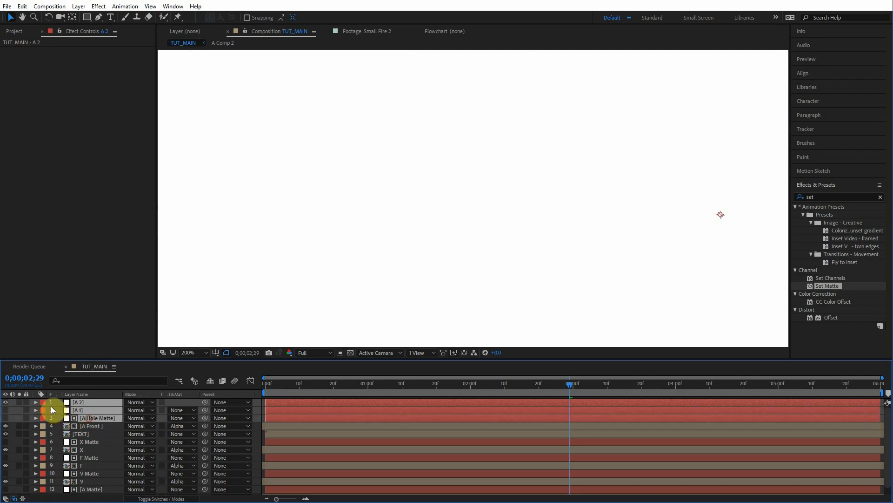
{"action": "left_click", "coordinate": [43, 406]}
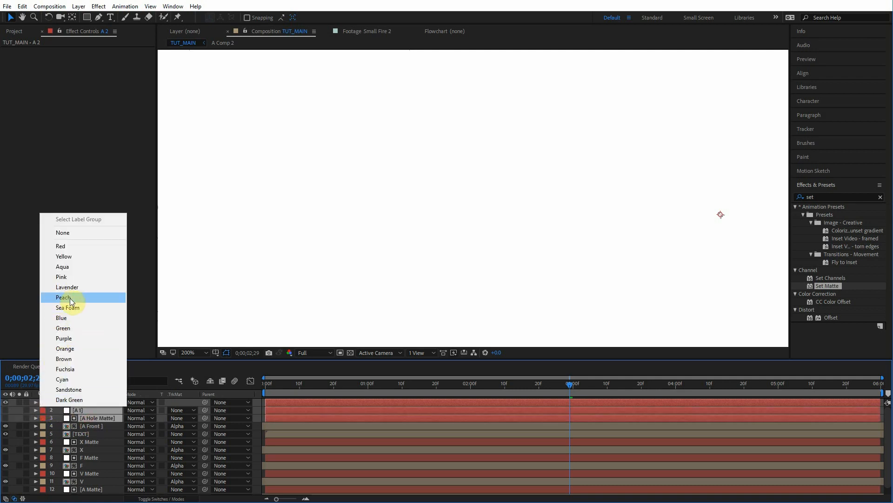
{"action": "left_click", "coordinate": [66, 256]}
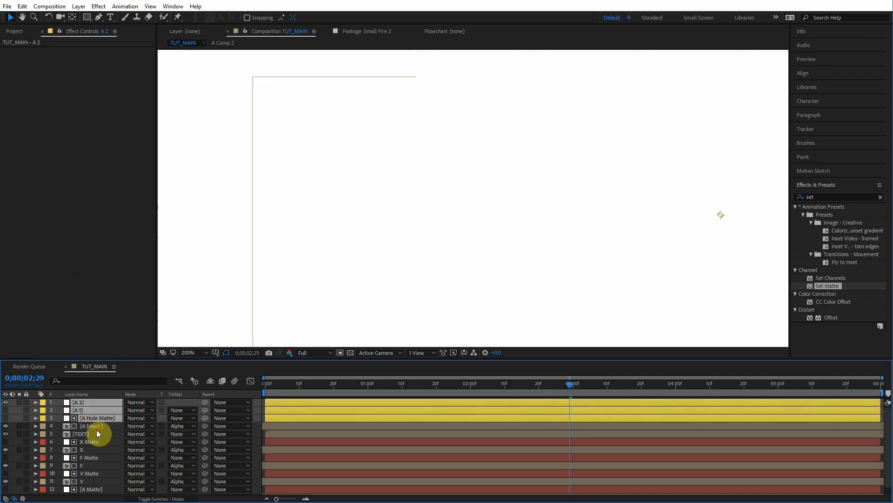
Step: Hide the A 2 solid and draw a curved Pen mask on it over the A's crossbar area
{"action": "key", "text": "g"}
{"action": "left_click", "coordinate": [6, 402]}
{"action": "left_click", "coordinate": [5, 402]}
{"action": "key", "text": "period"}
{"action": "left_click", "coordinate": [408, 289]}
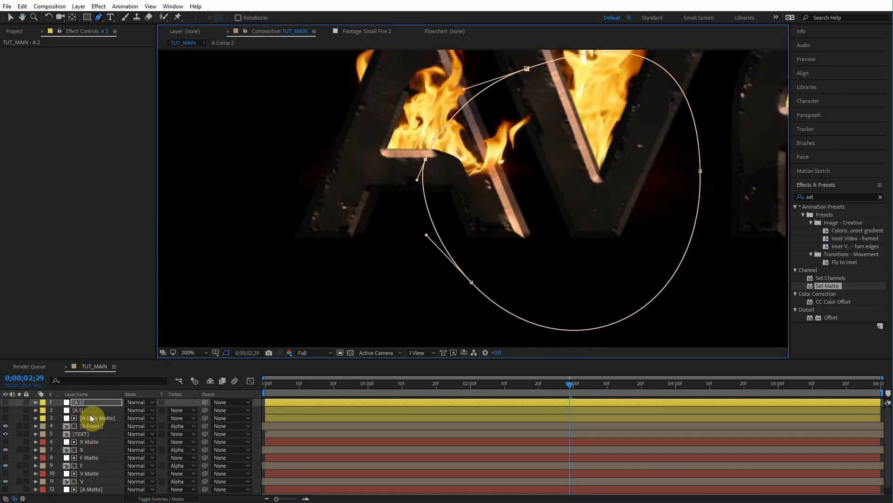
Step: Duplicate the Set Matte effect on the A Hole Matte layer and set the copy's matte layer to A 2
{"action": "left_click", "coordinate": [98, 418]}
{"action": "left_click", "coordinate": [38, 48]}
{"action": "key", "text": "ctrl+d"}
{"action": "left_click", "coordinate": [106, 114]}
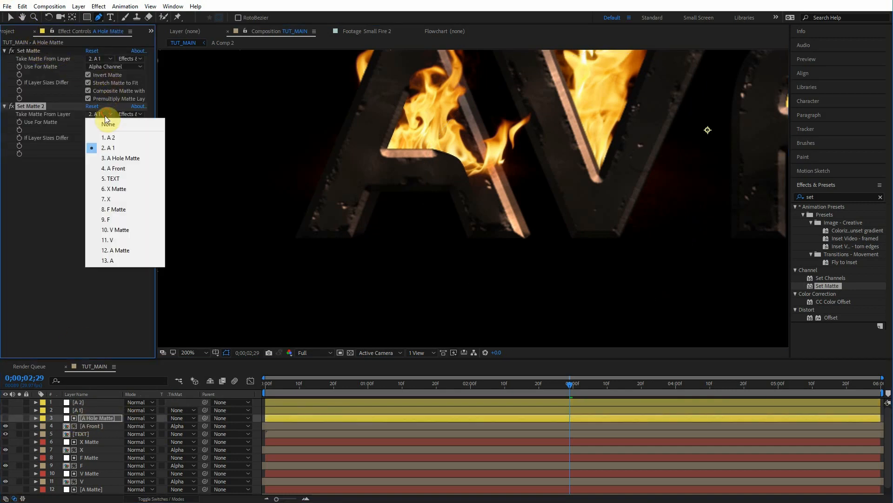
{"action": "left_click", "coordinate": [111, 137]}
Step: Reshape the A 2 mask's points so its edge runs along the A's inner crossbar
{"action": "left_click_drag", "start_coordinate": [449, 110], "coordinate": [438, 189]}
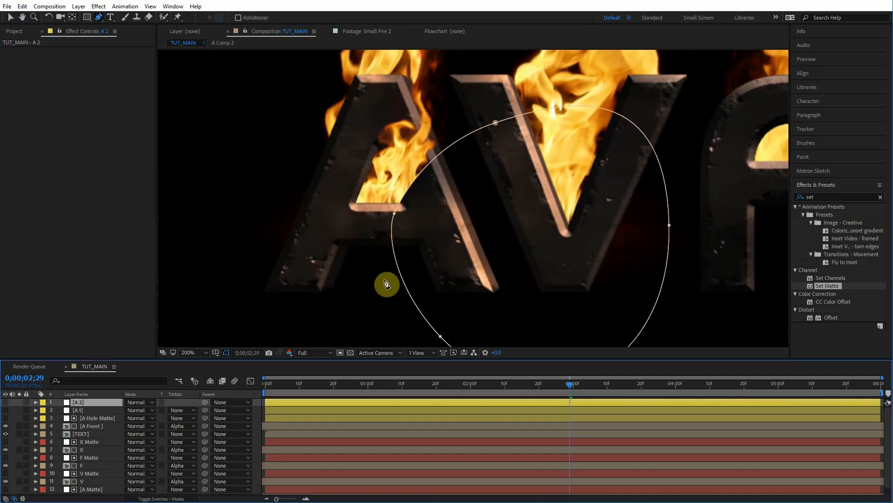
{"action": "scroll", "coordinate": [424, 211], "scroll_direction": "up", "scroll_amount": 2}
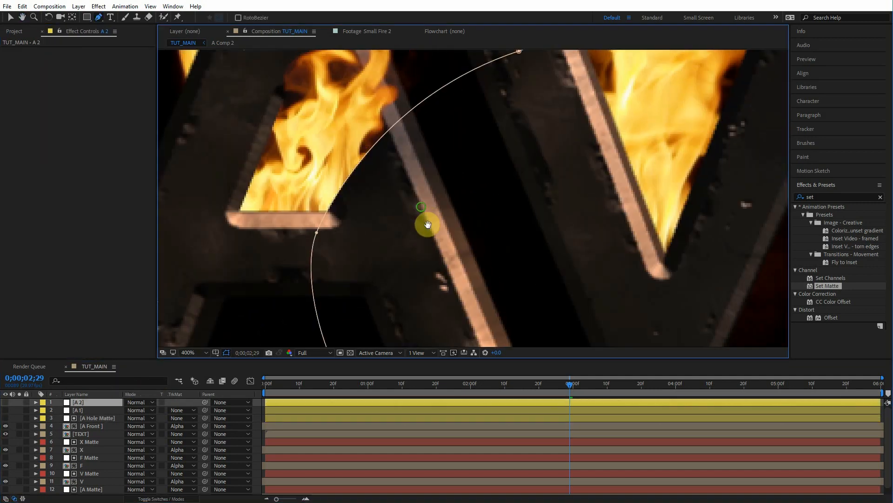
{"action": "left_click", "coordinate": [81, 411]}
{"action": "left_click", "coordinate": [83, 403]}
{"action": "scroll", "coordinate": [411, 244], "scroll_direction": "down", "scroll_amount": 1}
{"action": "left_click_drag", "start_coordinate": [411, 243], "coordinate": [390, 257]}
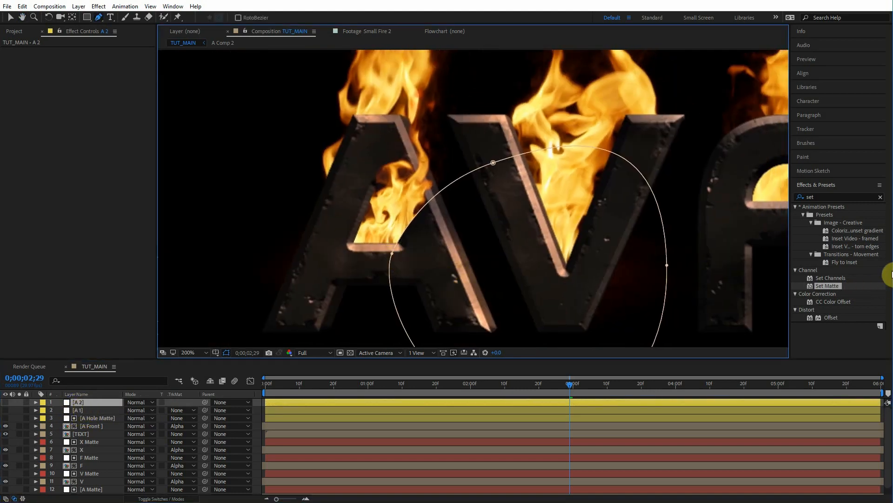
{"action": "left_click_drag", "start_coordinate": [833, 197], "coordinate": [707, 210]}
{"action": "scroll", "coordinate": [342, 169], "scroll_direction": "up", "scroll_amount": 2}
Step: Set the A 2 mask's expansion to 5 pixels
{"action": "key", "text": "f"}
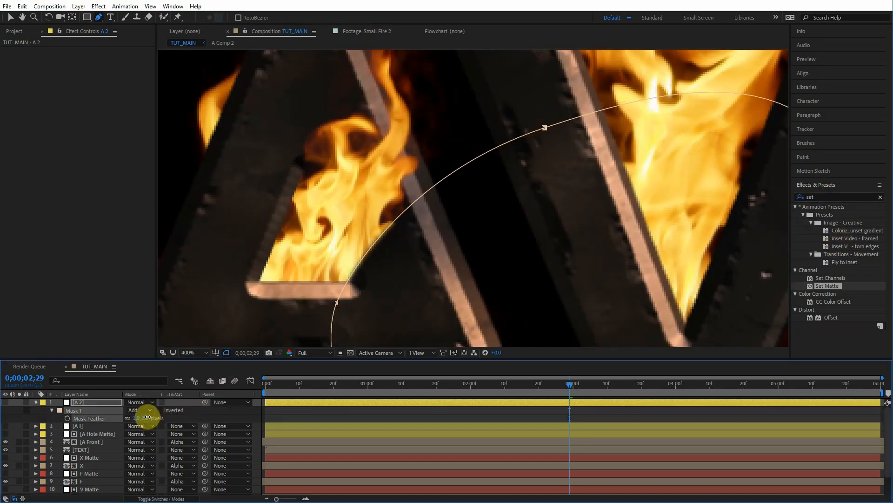
{"action": "key", "text": "m"}
{"action": "key", "text": "m"}
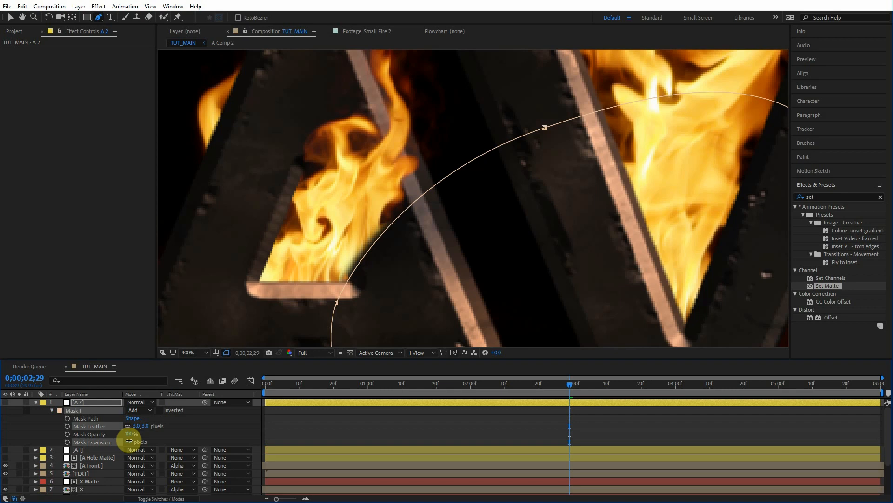
{"action": "left_click_drag", "start_coordinate": [129, 440], "coordinate": [154, 440]}
Step: Search for turb and apply Turbulent Displace to the A 2 layer
{"action": "left_click", "coordinate": [791, 197]}
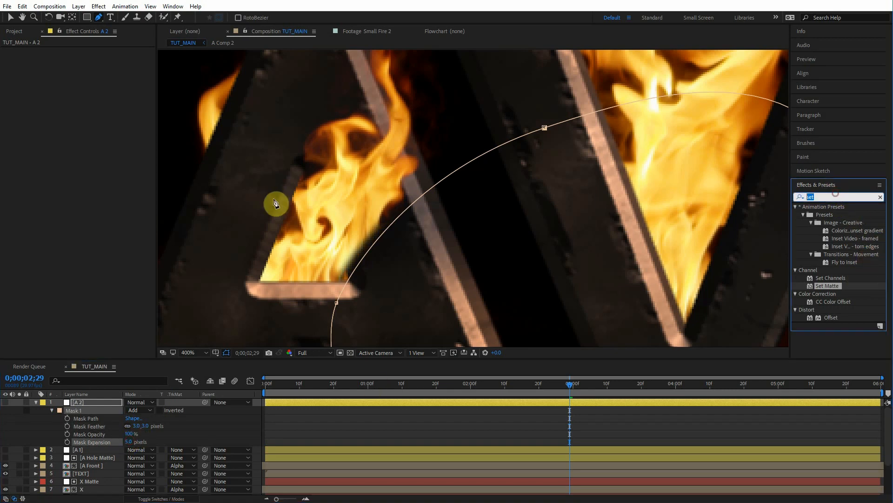
{"action": "type", "text": "turb"}
{"action": "left_click_drag", "start_coordinate": [855, 215], "coordinate": [82, 404]}
{"action": "key", "text": "v"}
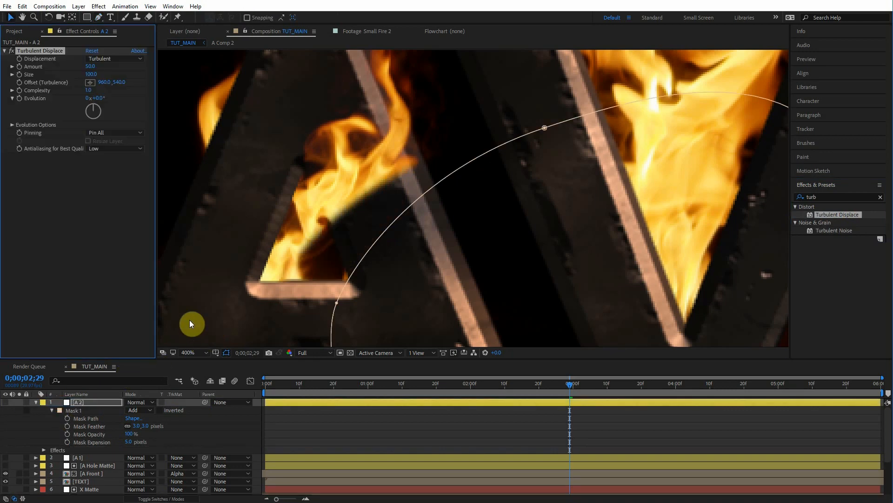
Step: Set Turbulent Displace Size to 20 and Complexity to 3
{"action": "left_click", "coordinate": [92, 75]}
{"action": "type", "text": "20"}
{"action": "key", "text": "Return"}
{"action": "mouse_move", "coordinate": [92, 93]}
{"action": "left_mouse_down"}
{"action": "mouse_move", "coordinate": [139, 89]}
{"action": "mouse_move", "coordinate": [87, 90]}
{"action": "left_mouse_up"}
{"action": "left_click", "coordinate": [89, 90]}
{"action": "type", "text": "3"}
Step: Set Turbulent Displace Amount to 60 and Size to 15
{"action": "left_click", "coordinate": [80, 253]}
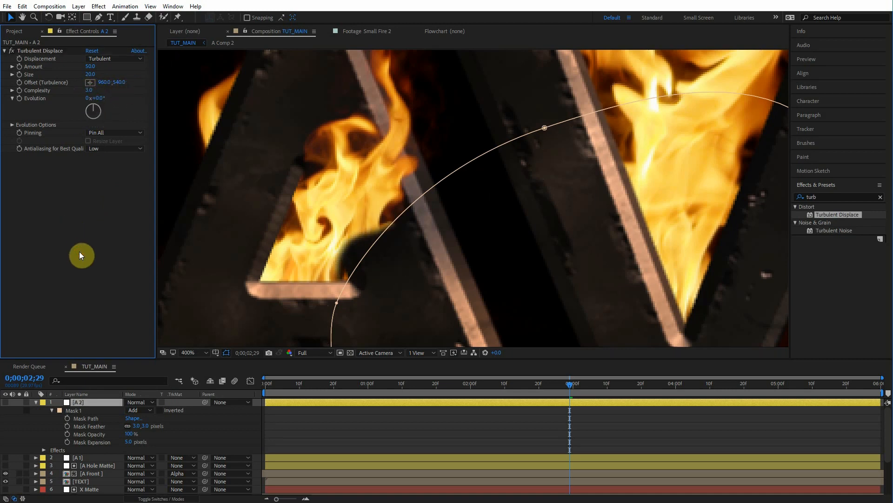
{"action": "left_click", "coordinate": [91, 67]}
{"action": "type", "text": "27"}
{"action": "key", "text": "Return"}
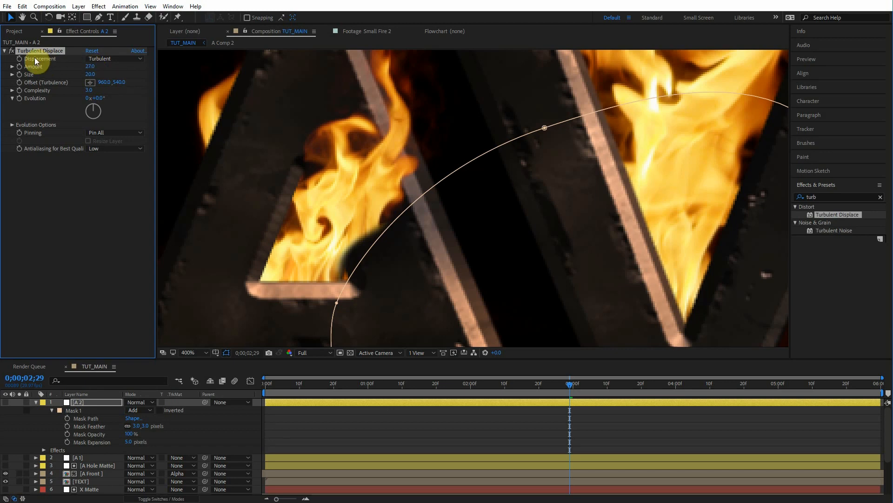
{"action": "left_click", "coordinate": [8, 51]}
{"action": "left_click", "coordinate": [12, 51]}
{"action": "left_click", "coordinate": [12, 51]}
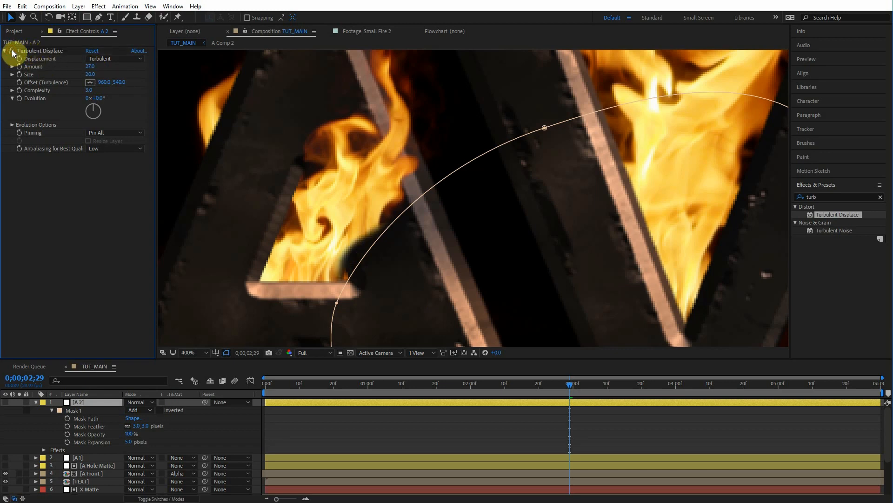
{"action": "left_click_drag", "start_coordinate": [94, 67], "coordinate": [106, 68]}
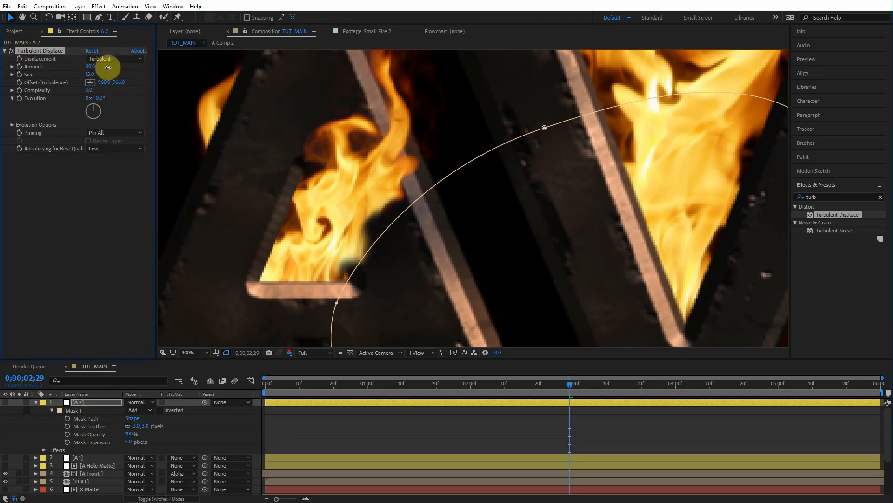
{"action": "left_click", "coordinate": [12, 51]}
{"action": "left_click", "coordinate": [12, 51]}
Step: Add the expression [time*100,time*-200] to the Turbulent Displace Offset property
{"action": "scroll", "coordinate": [337, 192], "scroll_direction": "down", "scroll_amount": 1}
{"action": "left_click_drag", "start_coordinate": [337, 192], "coordinate": [300, 191]}
{"action": "key", "text": "v"}
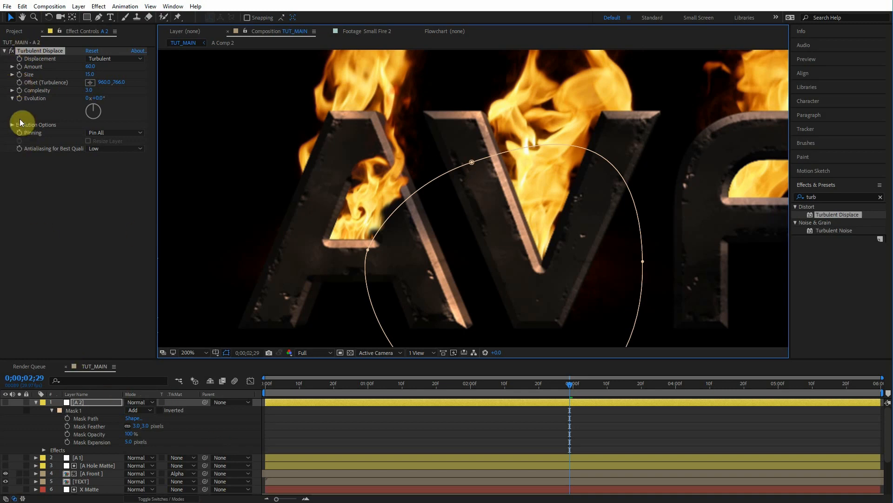
{"action": "left_click", "coordinate": [19, 82], "text": "alt"}
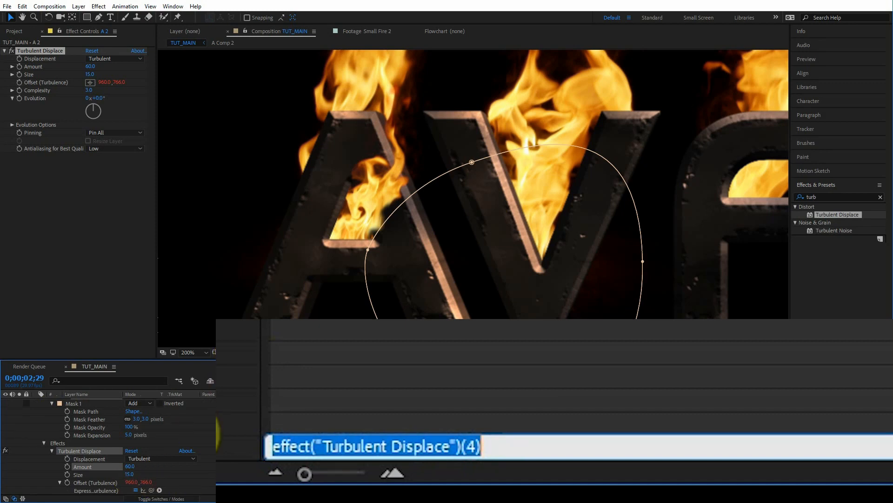
{"action": "key", "text": "BackSpace"}
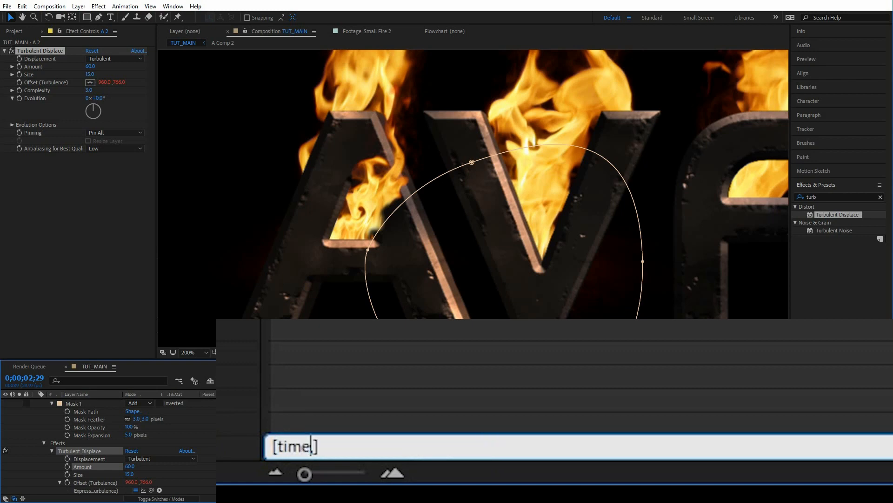
{"action": "type", "text": "[time*100,time"}
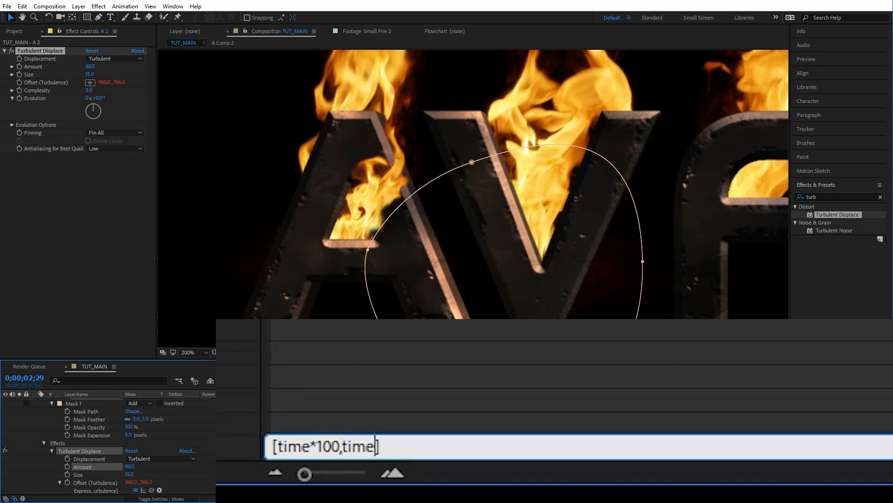
{"action": "type", "text": "*-200"}
{"action": "left_click_drag", "start_coordinate": [344, 447], "coordinate": [399, 448]}
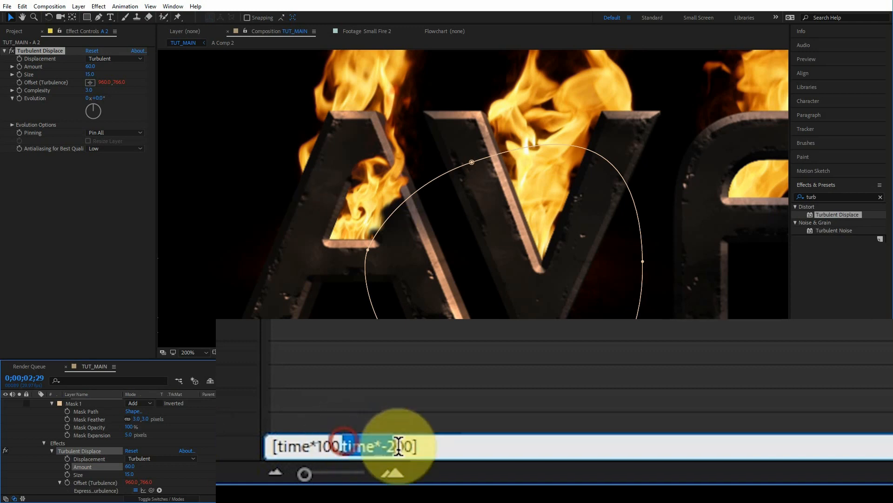
{"action": "left_click", "coordinate": [226, 426]}
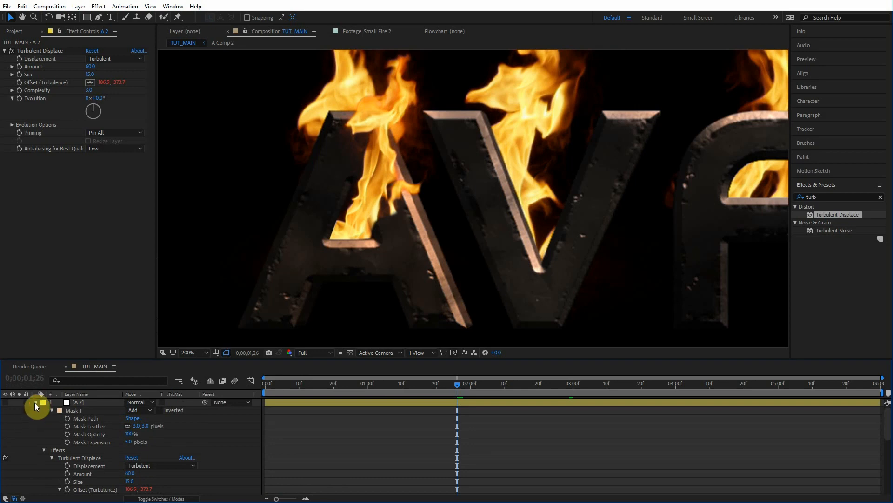
Step: Scrub the timeline to preview the animated displacement along the A's crossbar edge
{"action": "left_click", "coordinate": [35, 403]}
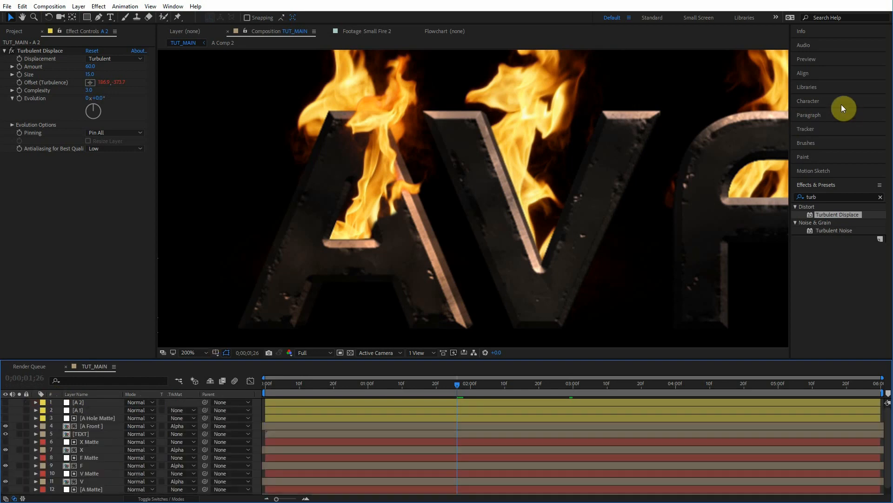
{"action": "left_click", "coordinate": [807, 59]}
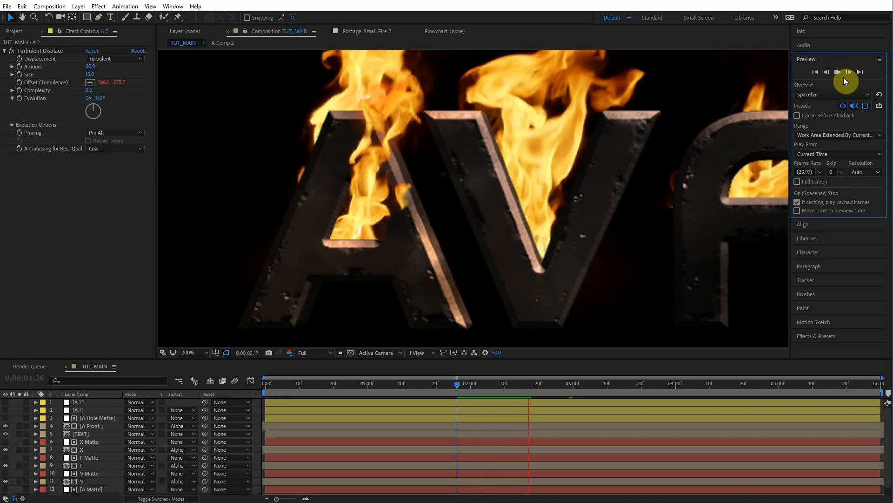
{"action": "left_click_drag", "start_coordinate": [459, 387], "coordinate": [506, 378]}
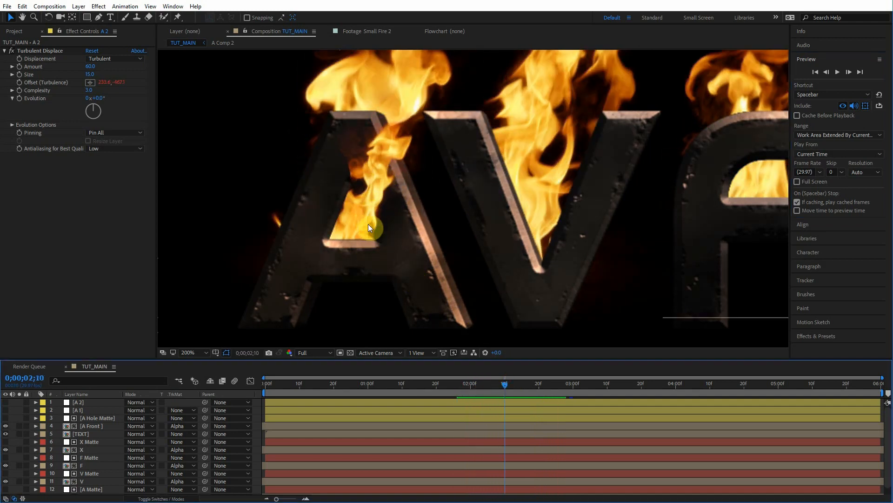
{"action": "left_click_drag", "start_coordinate": [504, 384], "coordinate": [533, 384]}
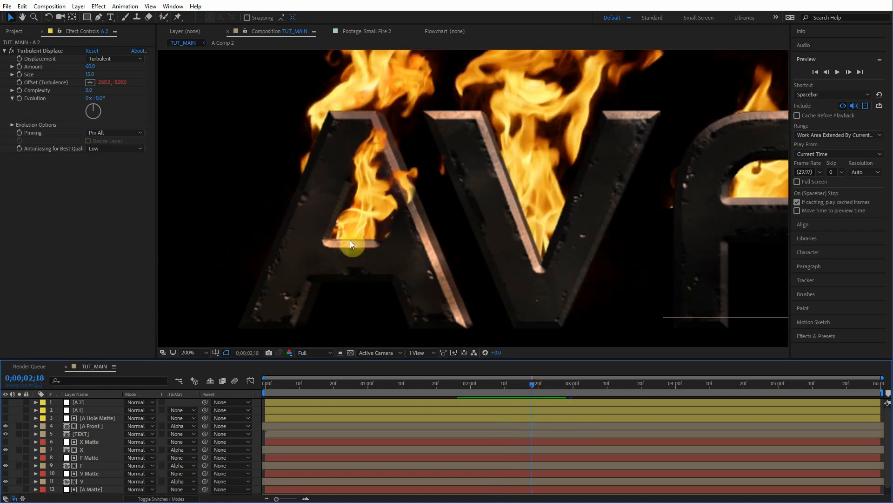
{"action": "left_click", "coordinate": [515, 385]}
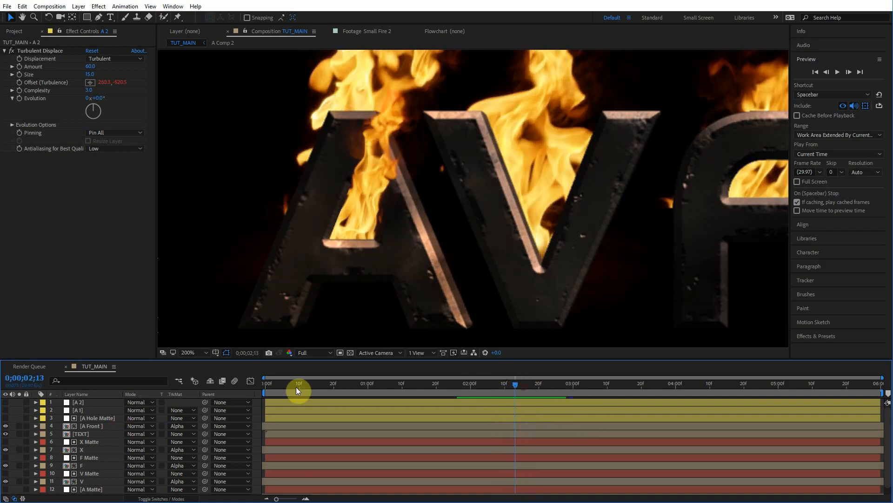
Step: Use the Mask Feather tool to add and pull a feather point on the A 1 layer's mask near the A's upper left edge
{"action": "left_click", "coordinate": [85, 401]}
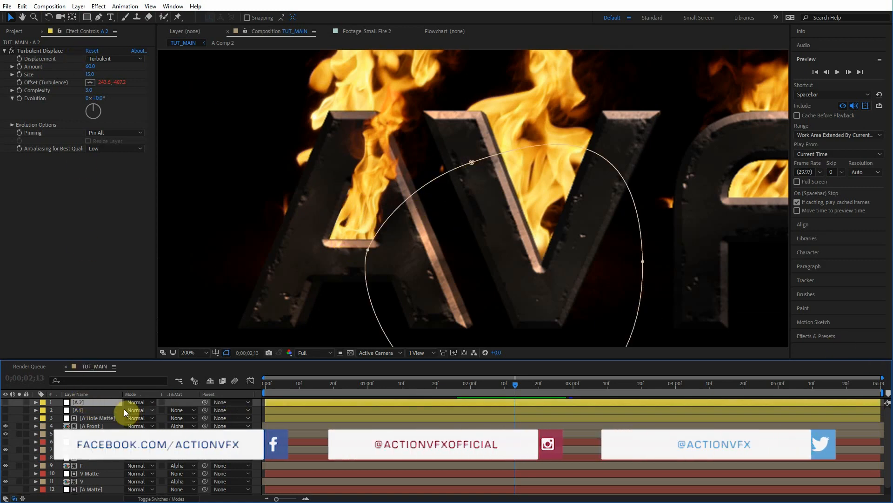
{"action": "left_click", "coordinate": [88, 409]}
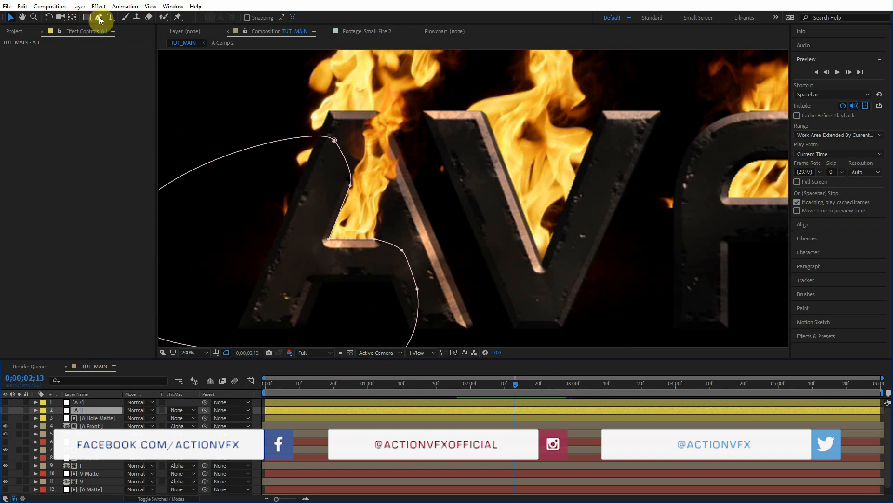
{"action": "key", "text": "Page_Up"}
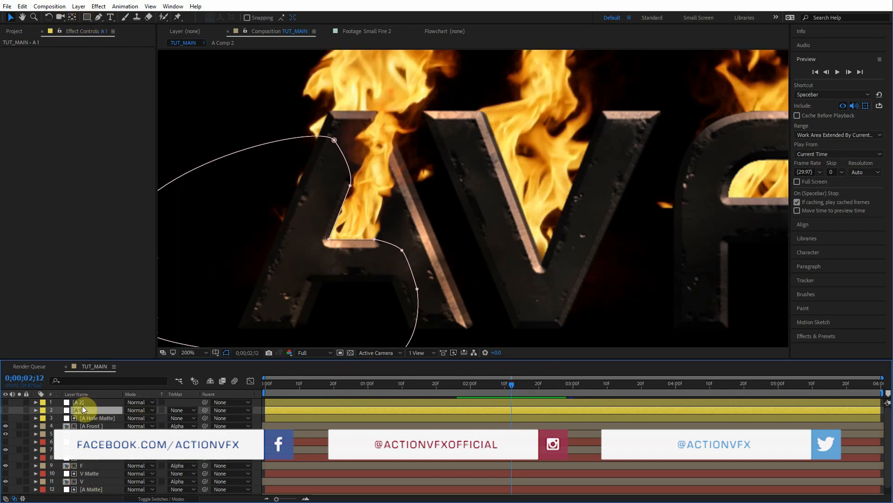
{"action": "mouse_move", "coordinate": [513, 383]}
{"action": "left_mouse_down"}
{"action": "mouse_move", "coordinate": [505, 378]}
{"action": "mouse_move", "coordinate": [513, 377]}
{"action": "left_mouse_up"}
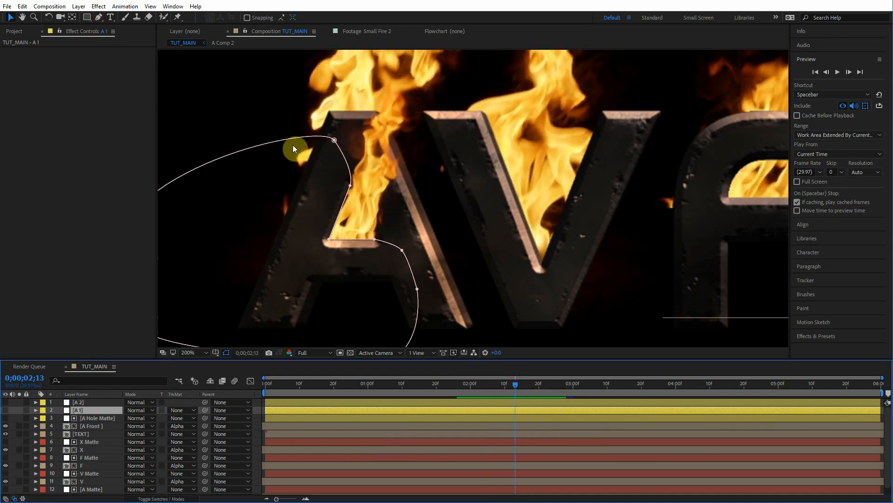
{"action": "left_click", "coordinate": [98, 17]}
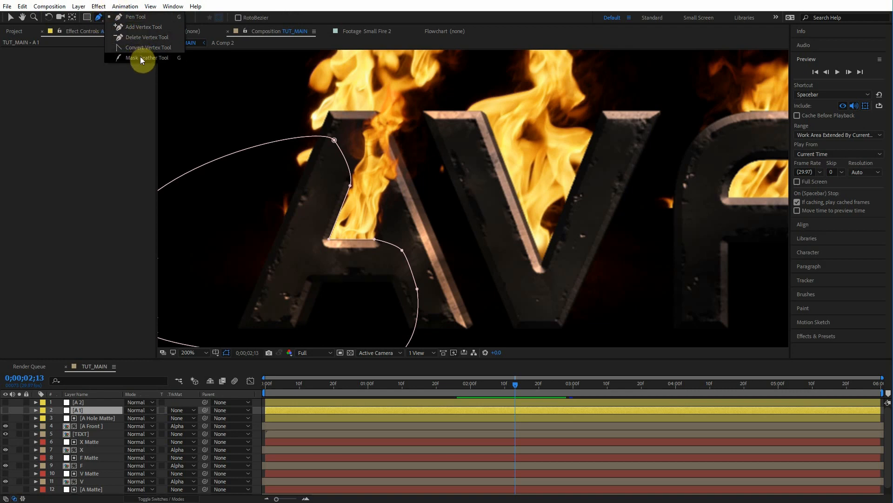
{"action": "left_click", "coordinate": [141, 60]}
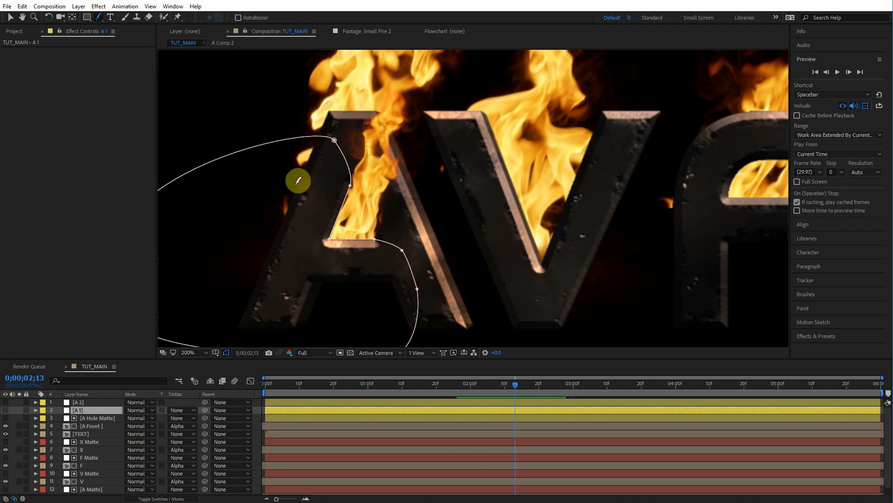
{"action": "key", "text": "m"}
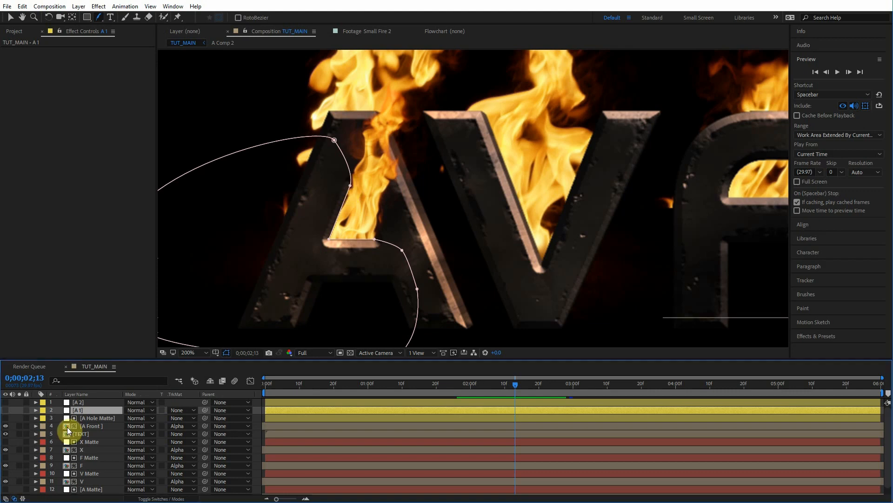
{"action": "left_click", "coordinate": [80, 420]}
{"action": "left_click", "coordinate": [342, 203]}
{"action": "left_click_drag", "start_coordinate": [339, 142], "coordinate": [364, 114]}
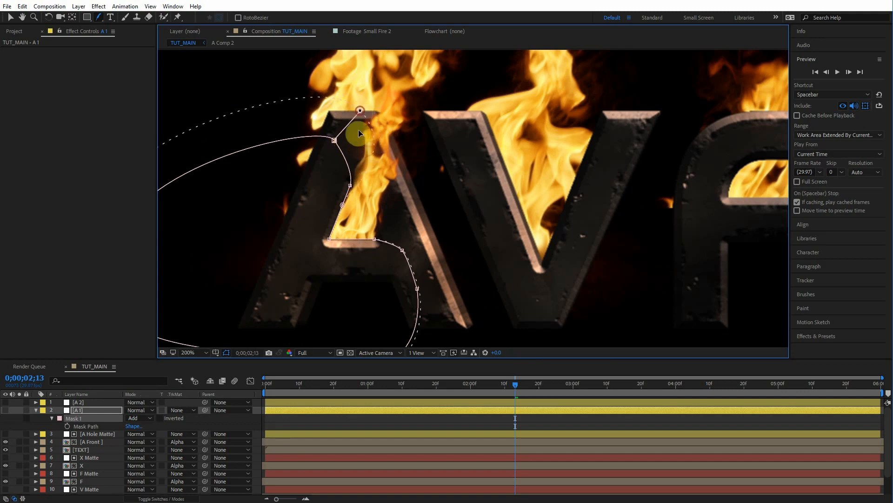
{"action": "left_click", "coordinate": [9, 19]}
{"action": "left_click", "coordinate": [326, 143]}
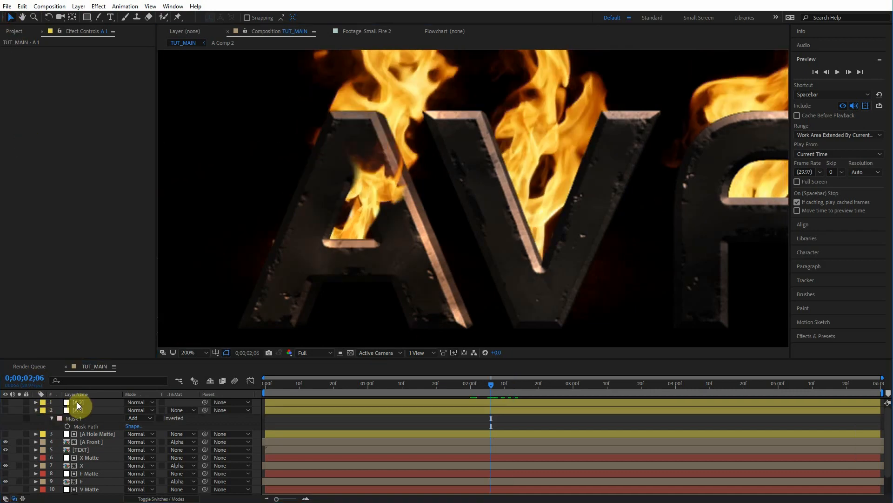
{"action": "left_click_drag", "start_coordinate": [490, 395], "coordinate": [488, 394]}
Step: Draw a second mask with the Pen tool on the A 2 layer along the A's left stroke and set its feather to 3 pixels
{"action": "left_click", "coordinate": [79, 402]}
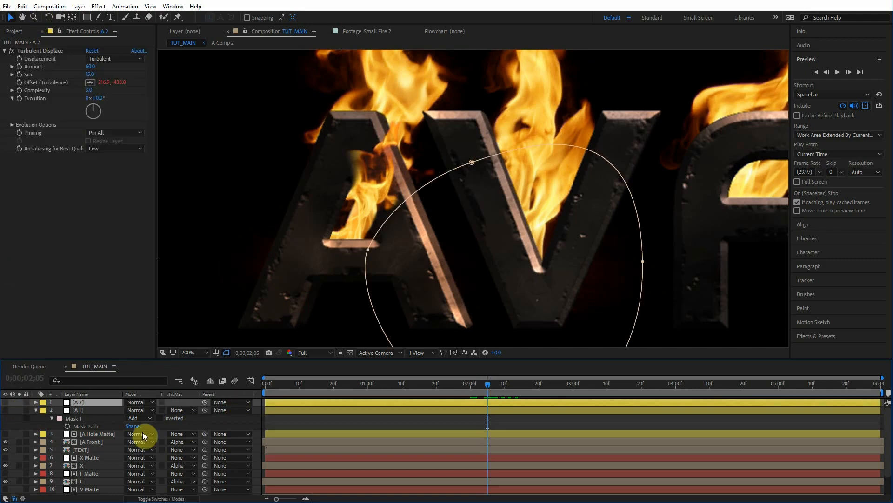
{"action": "left_click_drag", "start_coordinate": [97, 20], "coordinate": [139, 21]}
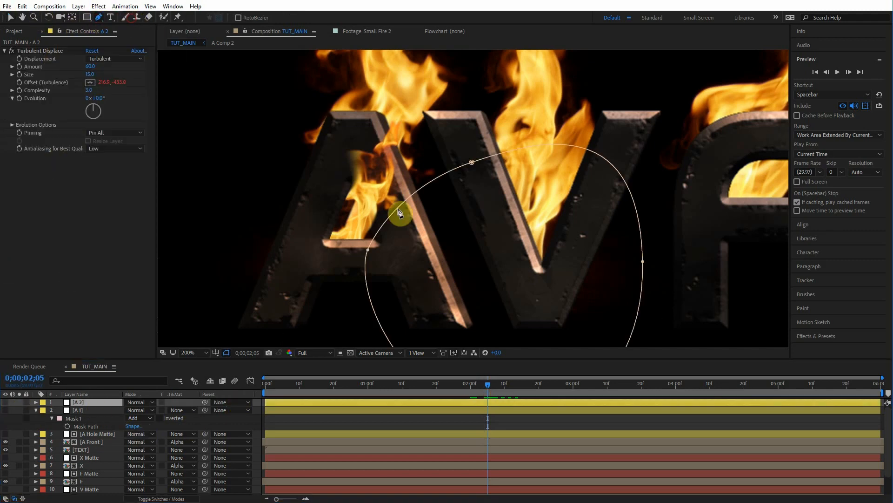
{"action": "left_click_drag", "start_coordinate": [333, 205], "coordinate": [357, 174]}
{"action": "left_click_drag", "start_coordinate": [350, 118], "coordinate": [311, 85]}
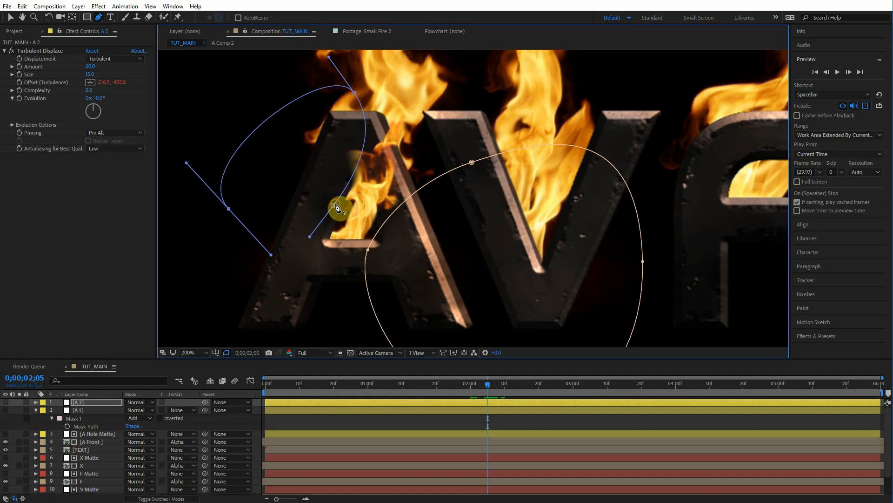
{"action": "left_click", "coordinate": [335, 206]}
{"action": "key", "text": "v"}
{"action": "key", "text": "f"}
{"action": "left_click_drag", "start_coordinate": [140, 434], "coordinate": [139, 434]}
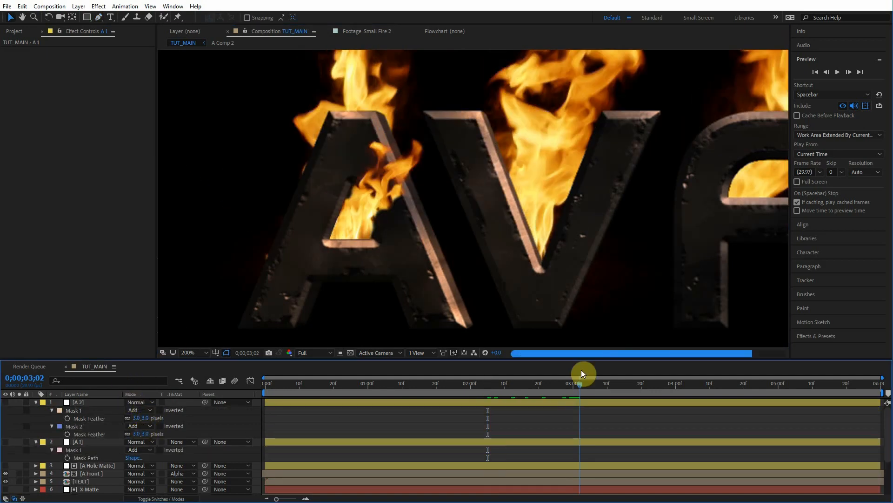
{"action": "left_click_drag", "start_coordinate": [582, 374], "coordinate": [582, 370]}
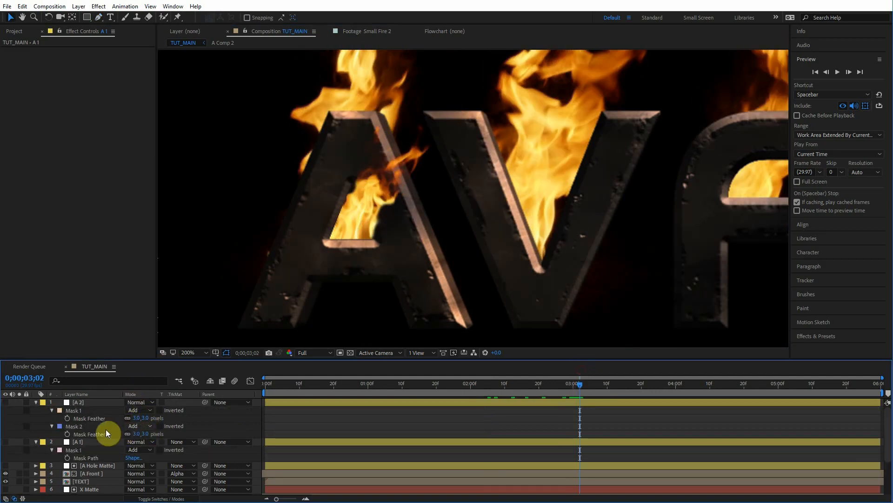
Step: Nudge the A Front layer's position slightly down and to the left
{"action": "key", "text": "u"}
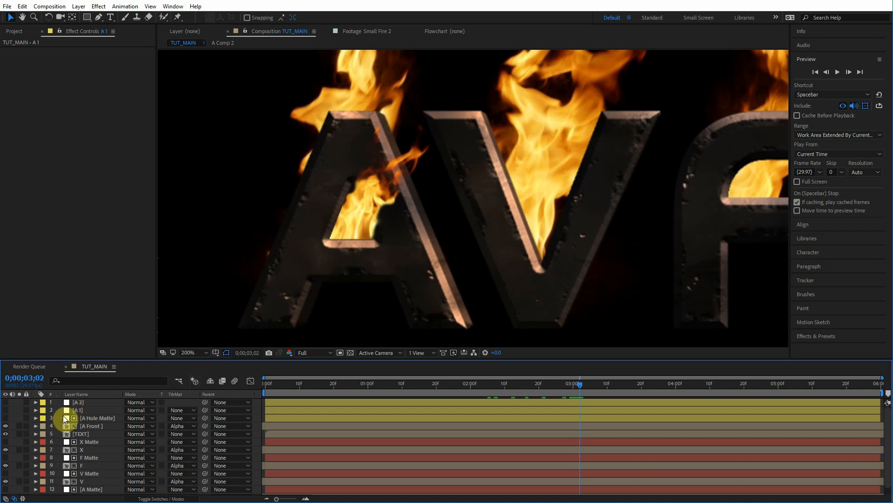
{"action": "left_click", "coordinate": [101, 426]}
{"action": "left_click_drag", "start_coordinate": [370, 217], "coordinate": [360, 228]}
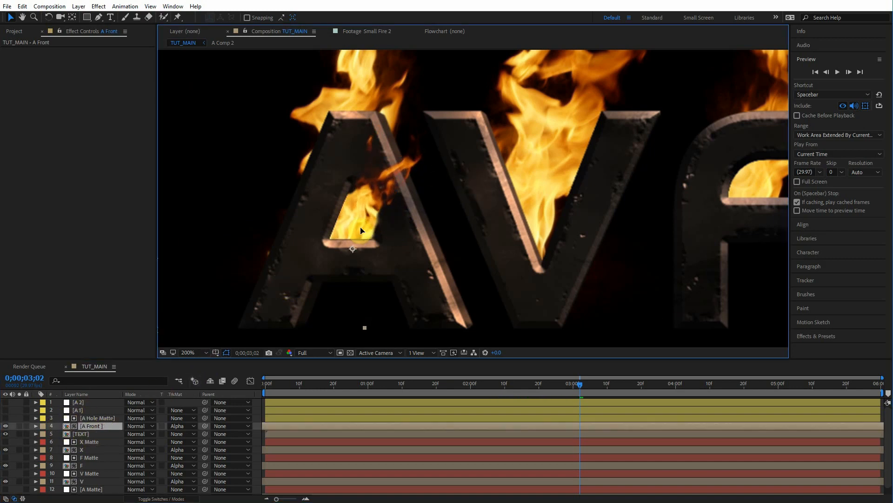
{"action": "left_click_drag", "start_coordinate": [579, 383], "coordinate": [563, 383]}
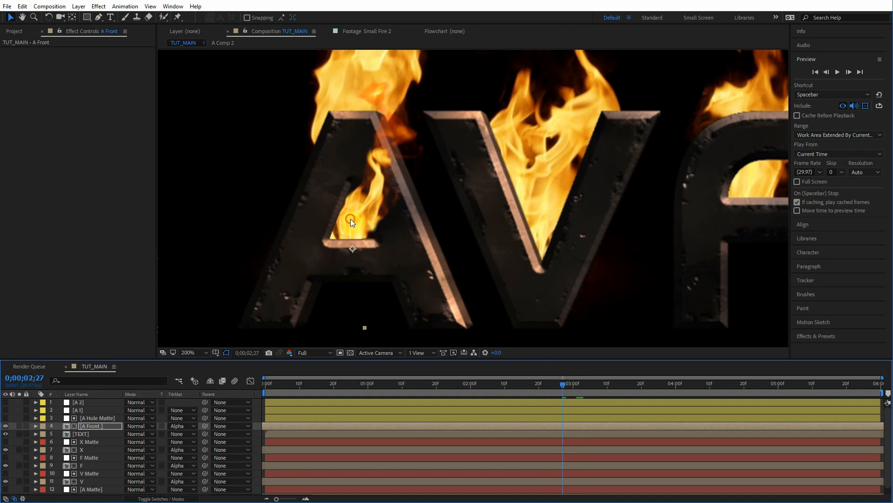
{"action": "left_click_drag", "start_coordinate": [350, 222], "coordinate": [353, 221]}
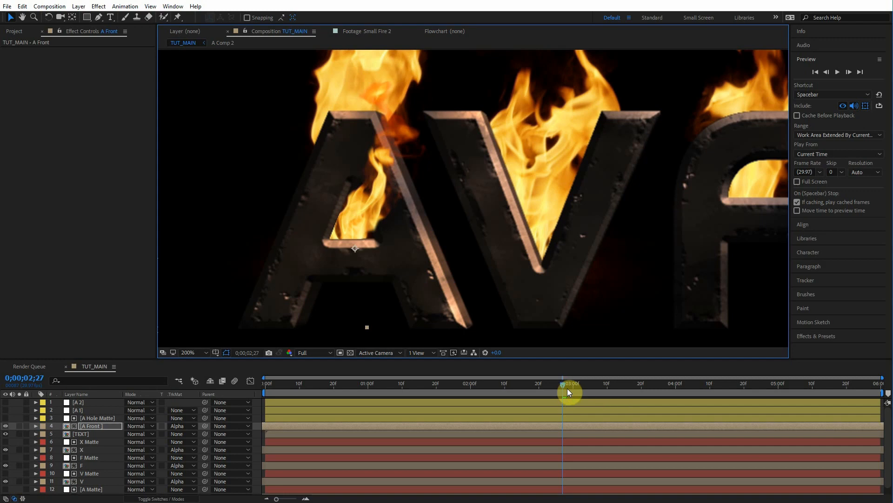
Step: Preview the A's crossbar area at different zoom levels while toggling the A Front layer's visibility to compare
{"action": "left_click", "coordinate": [84, 425]}
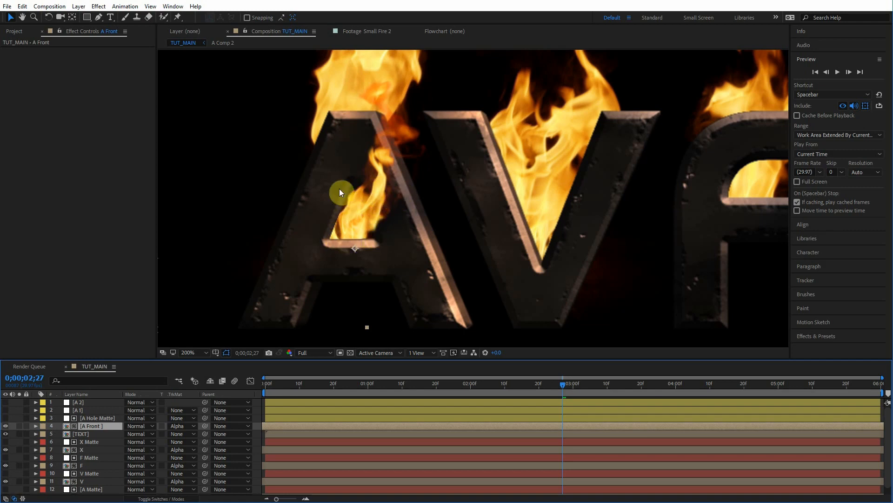
{"action": "left_click_drag", "start_coordinate": [568, 385], "coordinate": [583, 384]}
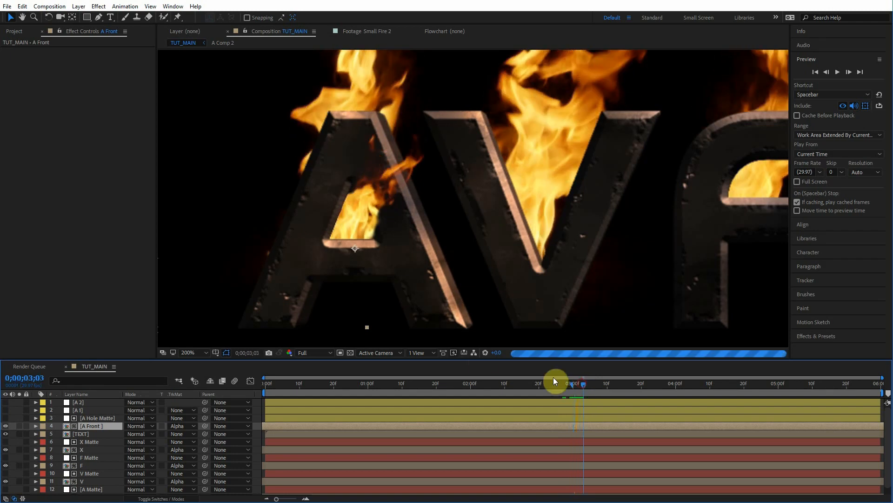
{"action": "scroll", "coordinate": [369, 282], "scroll_direction": "down", "scroll_amount": 1}
{"action": "left_click_drag", "start_coordinate": [368, 280], "coordinate": [287, 300]}
{"action": "left_click_drag", "start_coordinate": [567, 386], "coordinate": [576, 394]}
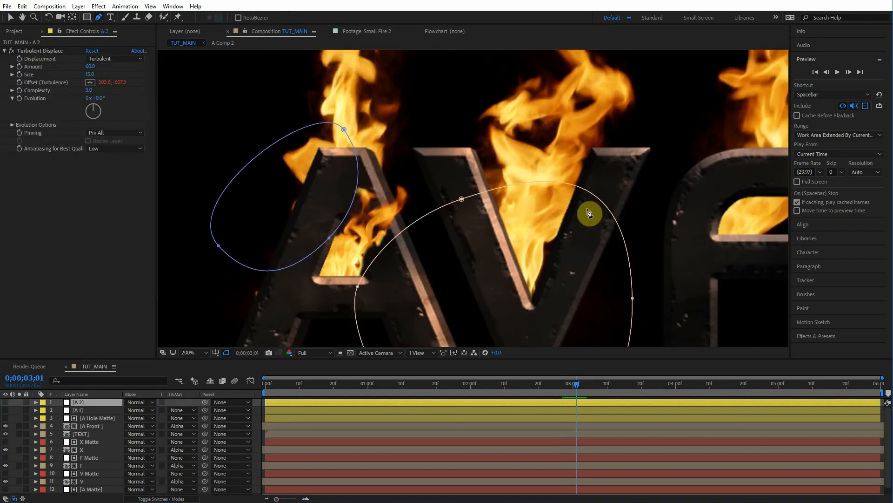
{"action": "left_click_drag", "start_coordinate": [540, 219], "coordinate": [577, 220]}
{"action": "scroll", "coordinate": [399, 259], "scroll_direction": "up", "scroll_amount": 2}
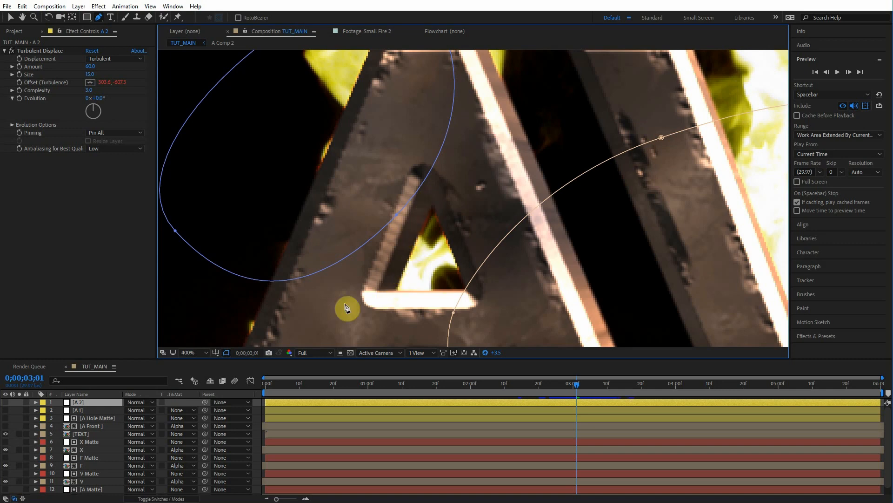
{"action": "left_click", "coordinate": [6, 426]}
{"action": "left_click", "coordinate": [6, 427]}
{"action": "left_click", "coordinate": [6, 426]}
{"action": "left_click", "coordinate": [6, 426]}
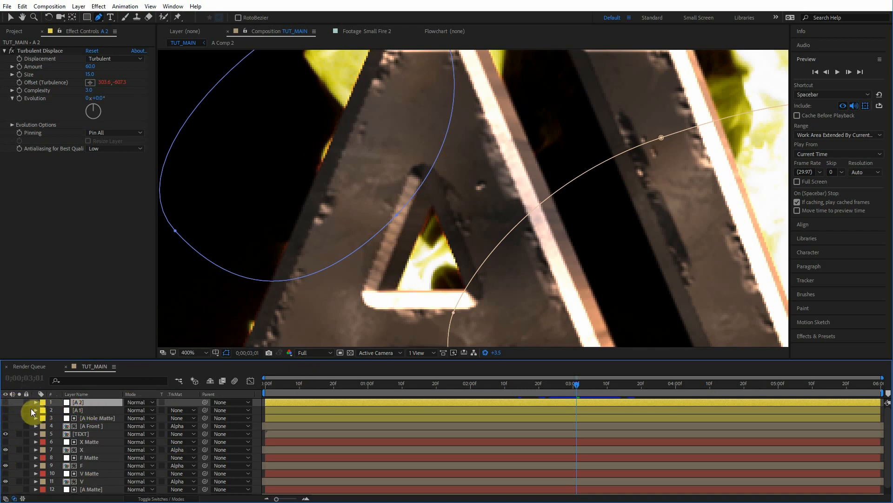
Step: Draw a third mask on the A 2 layer around the A's inner left edge and set its feather to 3 pixels
{"action": "left_click_drag", "start_coordinate": [422, 118], "coordinate": [432, 144]}
{"action": "left_click_drag", "start_coordinate": [381, 310], "coordinate": [363, 336]}
{"action": "left_click_drag", "start_coordinate": [276, 319], "coordinate": [228, 265]}
{"action": "left_click", "coordinate": [423, 118]}
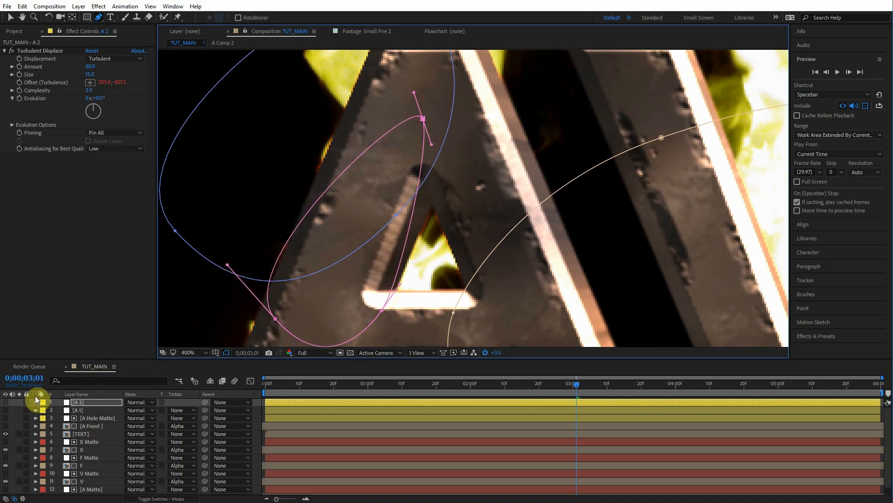
{"action": "left_click", "coordinate": [6, 425]}
{"action": "left_click", "coordinate": [484, 352]}
{"action": "key", "text": "f"}
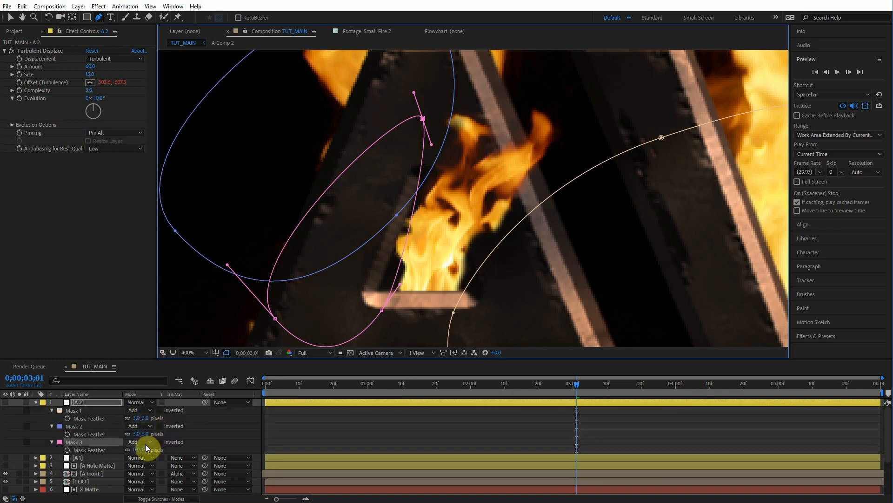
{"action": "left_click", "coordinate": [139, 448]}
{"action": "key", "text": "v"}
Step: Play back and scrub the composition to review the flames burning inside the A
{"action": "key", "text": "space"}
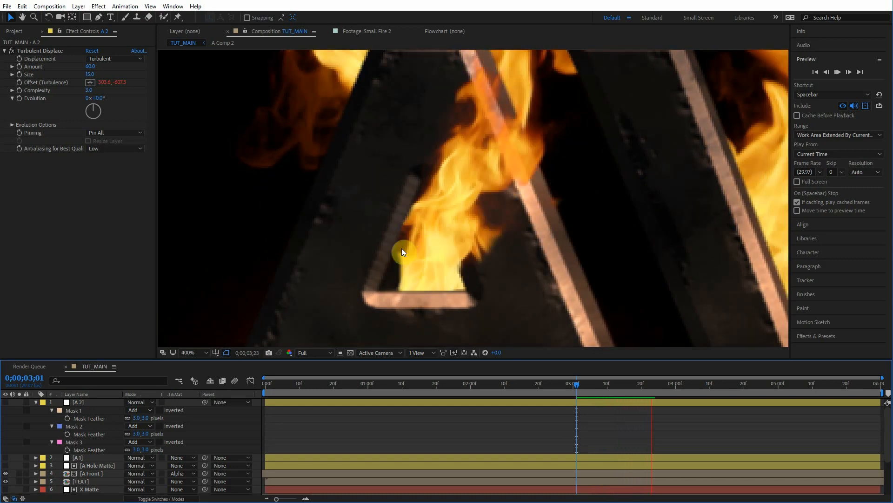
{"action": "scroll", "coordinate": [403, 251], "scroll_direction": "down", "scroll_amount": 1}
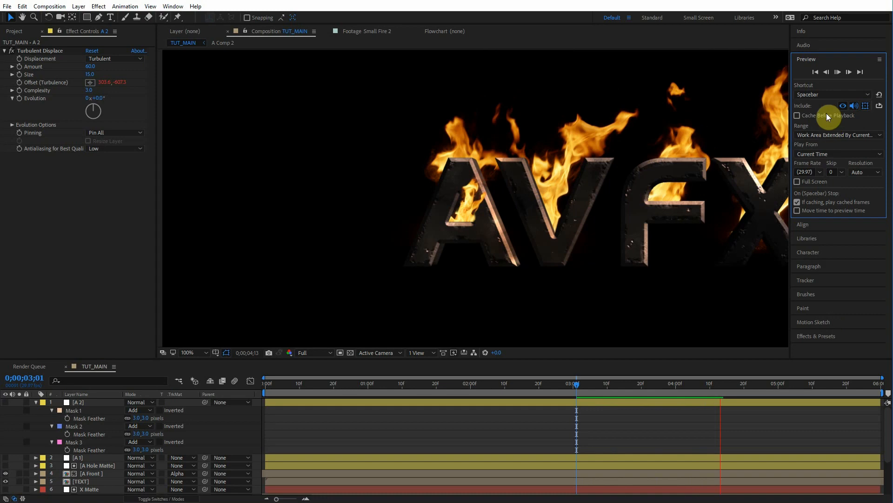
{"action": "scroll", "coordinate": [481, 227], "scroll_direction": "up", "scroll_amount": 1}
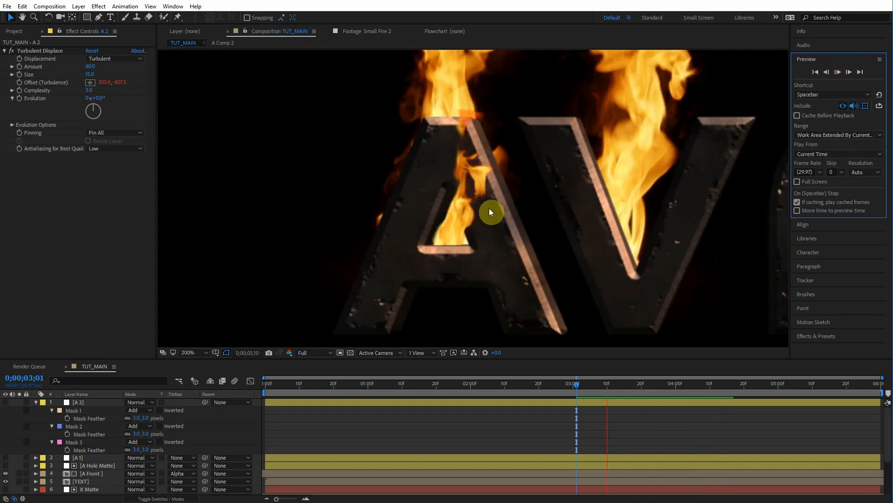
{"action": "left_click", "coordinate": [652, 379]}
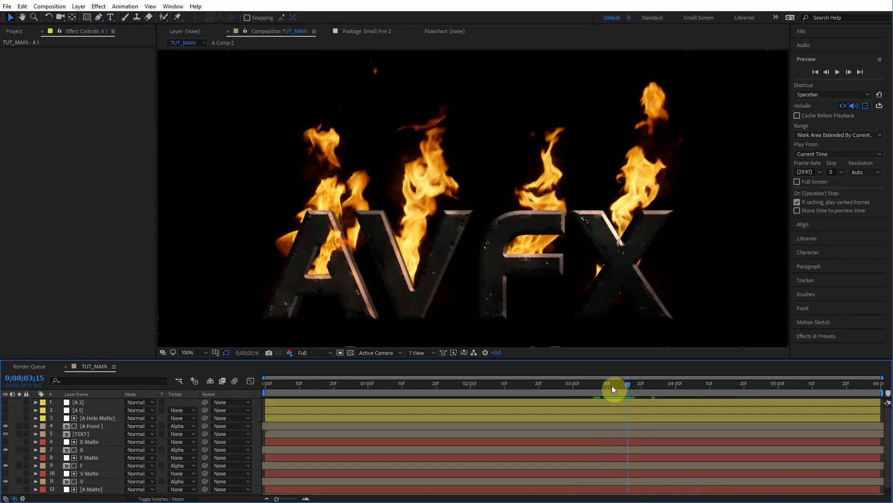
{"action": "mouse_move", "coordinate": [614, 387]}
{"action": "left_mouse_down"}
{"action": "mouse_move", "coordinate": [631, 384]}
{"action": "mouse_move", "coordinate": [611, 384]}
{"action": "left_mouse_up"}
{"action": "left_click", "coordinate": [436, 239]}
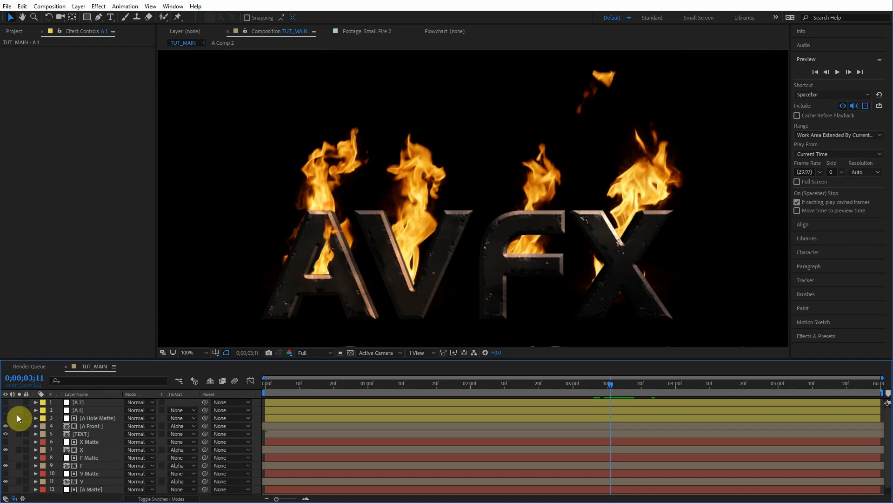
{"action": "left_click", "coordinate": [90, 403]}
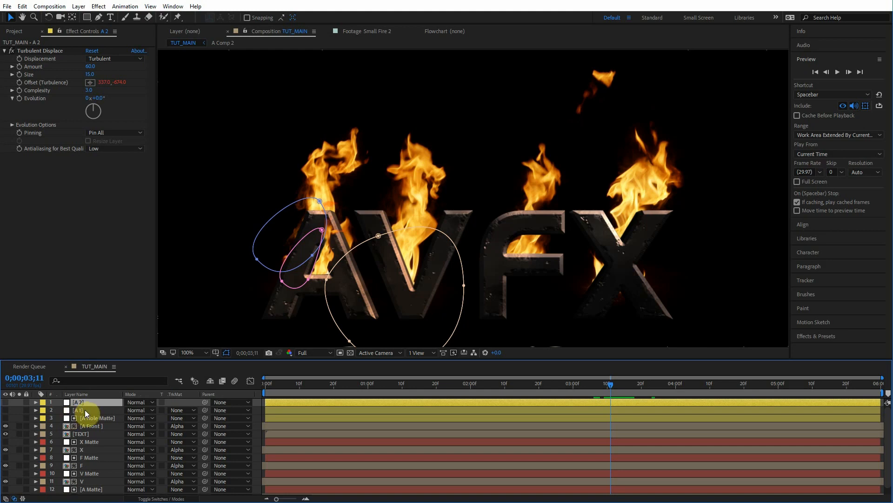
Step: Duplicate the four A layers and rename the copies V Front, V Front Matte, V 1 and V 2
{"action": "left_click", "coordinate": [91, 425], "text": "shift"}
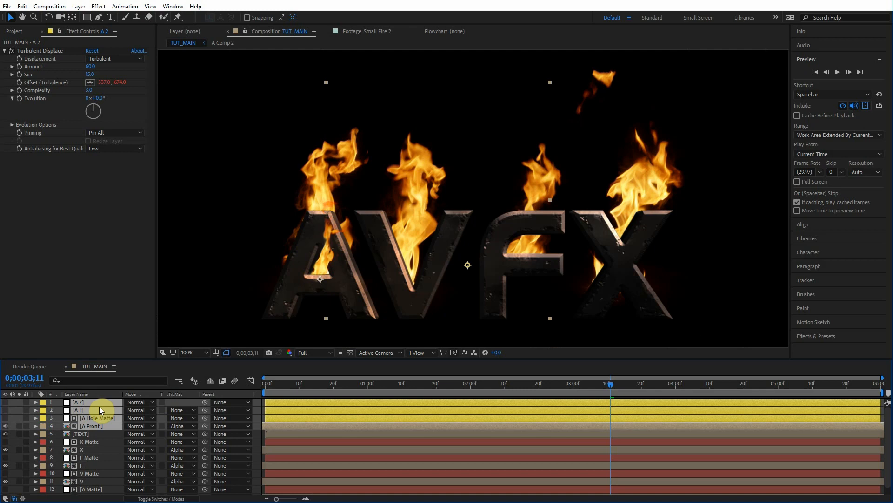
{"action": "key", "text": "ctrl+d"}
{"action": "left_click_drag", "start_coordinate": [91, 428], "coordinate": [94, 409]}
{"action": "left_click", "coordinate": [95, 425]}
{"action": "key", "text": "Return"}
{"action": "type", "text": "V Front"}
{"action": "left_click", "coordinate": [92, 418]}
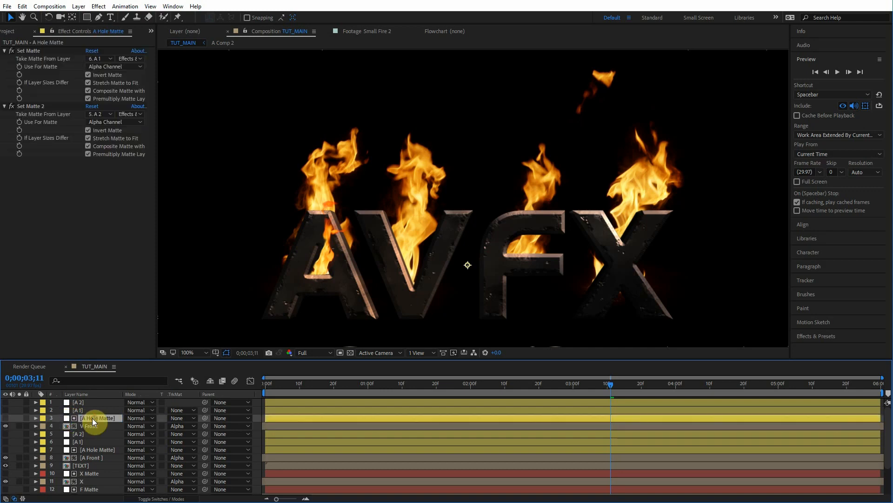
{"action": "key", "text": "Return"}
{"action": "type", "text": "V Front Matte"}
{"action": "left_click", "coordinate": [83, 410]}
{"action": "key", "text": "Return"}
{"action": "type", "text": "V1"}
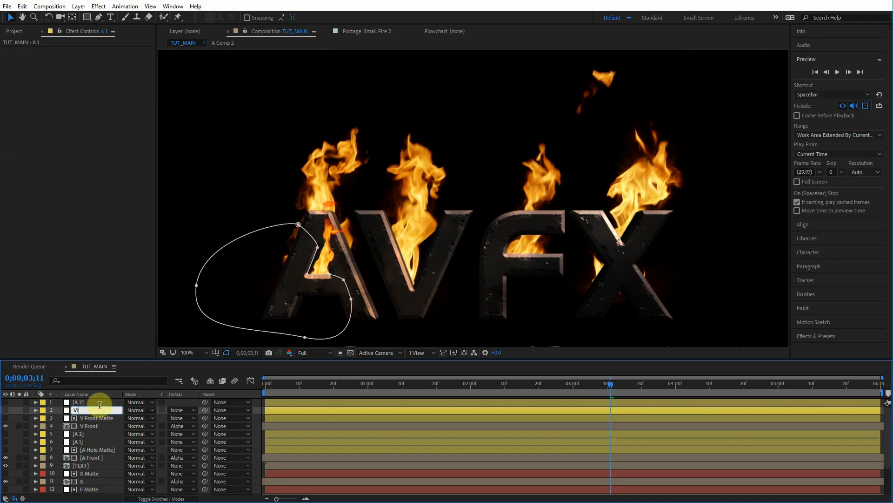
{"action": "left_click", "coordinate": [92, 403]}
{"action": "key", "text": "Return"}
{"action": "type", "text": "V 2"}
Step: Set the V Front Matte layer's two Set Matte effects to take their mattes from V 1 and V 2
{"action": "left_click", "coordinate": [89, 418]}
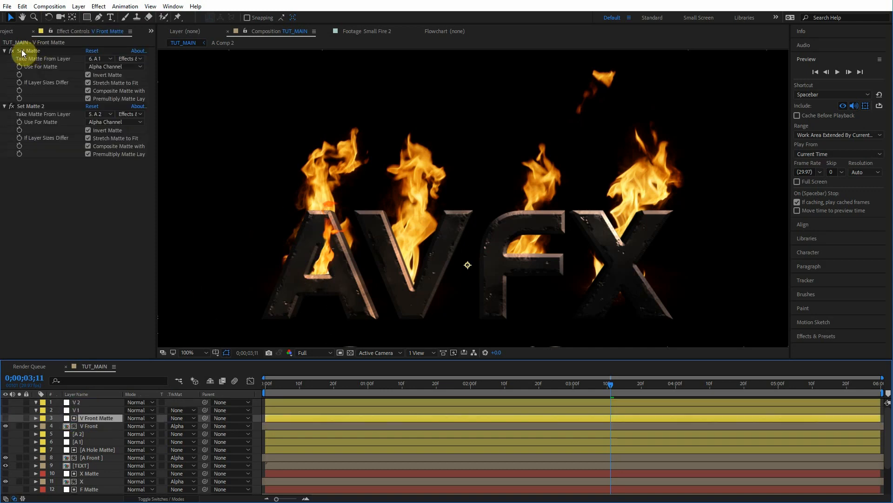
{"action": "left_click", "coordinate": [99, 58]}
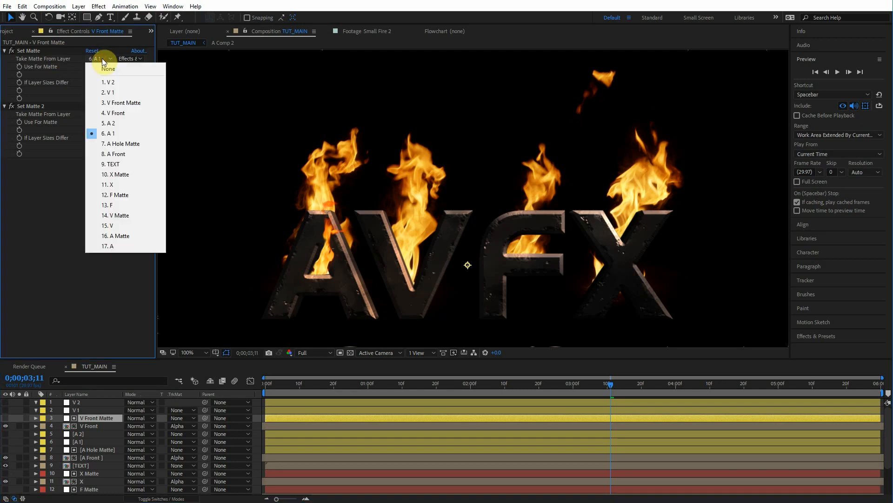
{"action": "left_click", "coordinate": [114, 91]}
{"action": "left_click", "coordinate": [104, 113]}
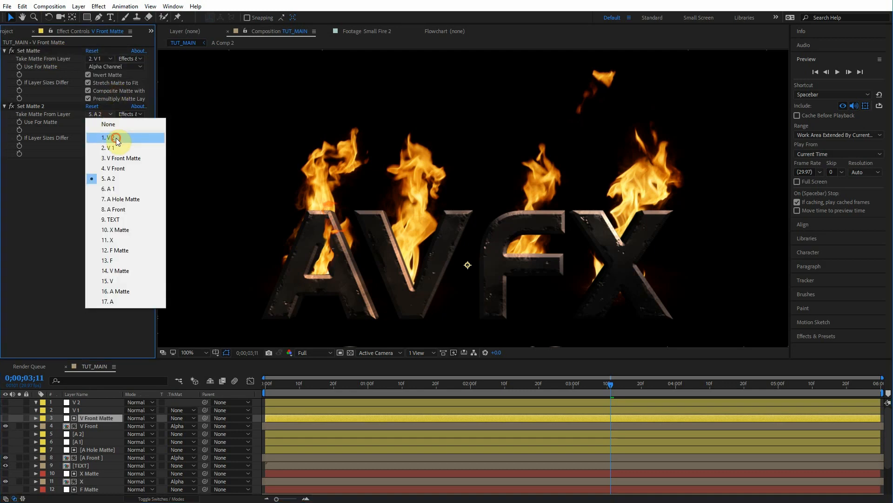
{"action": "left_click", "coordinate": [109, 134]}
{"action": "left_click", "coordinate": [5, 51]}
{"action": "left_click", "coordinate": [5, 59]}
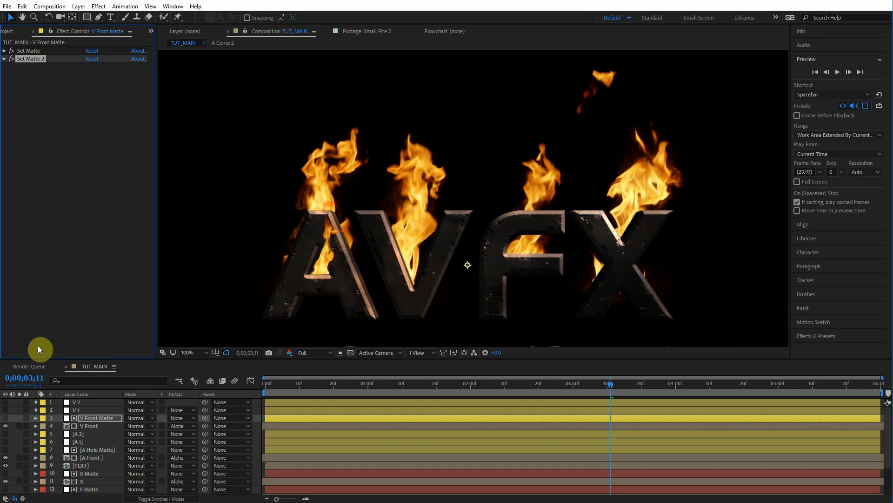
{"action": "left_click_drag", "start_coordinate": [11, 51], "coordinate": [11, 59]}
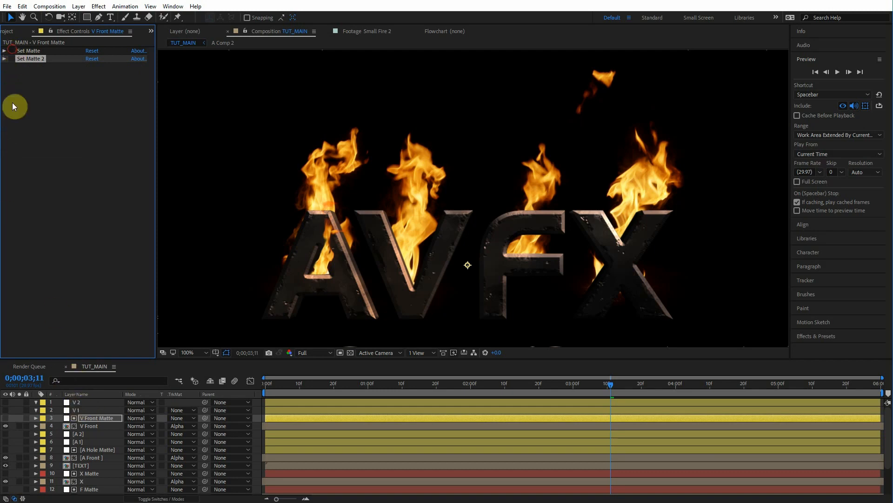
Step: Move the V Front layer up so its flames sit over the V
{"action": "left_click", "coordinate": [89, 426]}
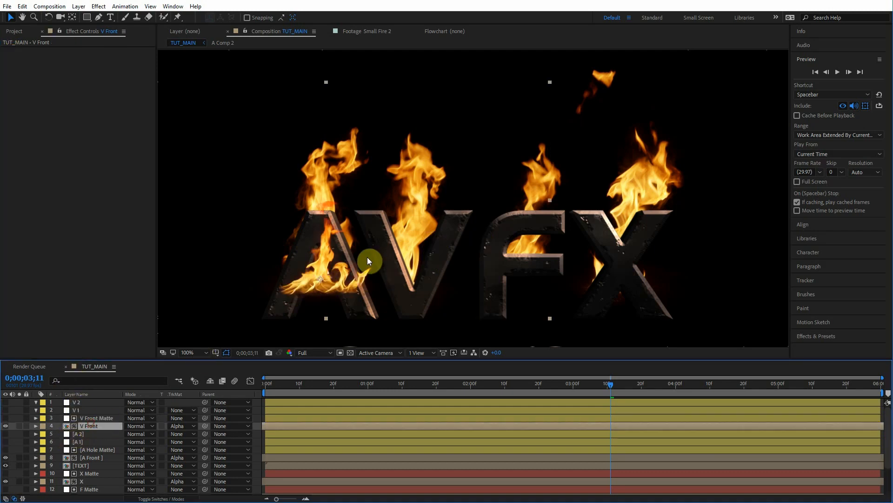
{"action": "left_click_drag", "start_coordinate": [412, 271], "coordinate": [401, 223]}
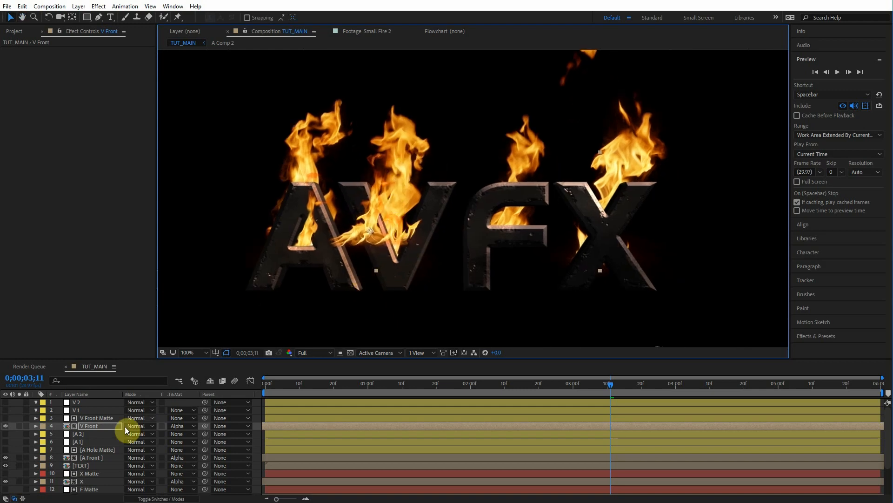
{"action": "right_click", "coordinate": [94, 426]}
{"action": "left_click", "coordinate": [509, 166]}
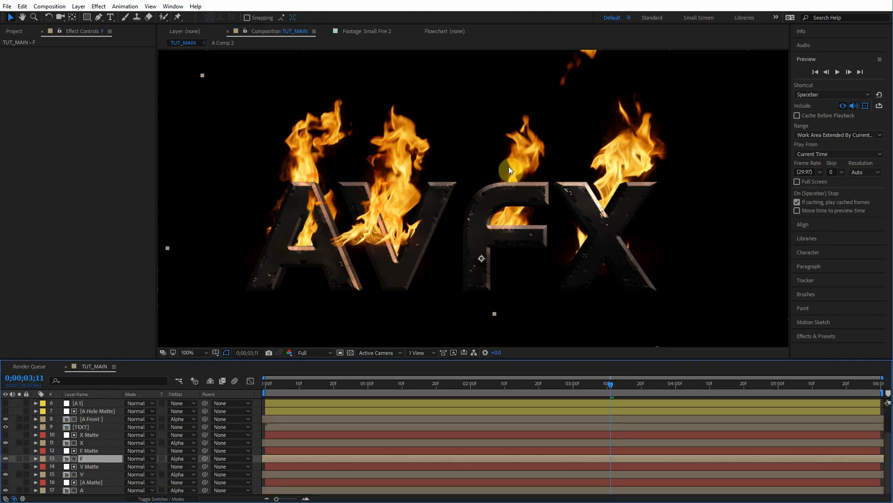
Step: Reveal the F layer's source in the project and replace the V Front layer's source with A Comp 2
{"action": "right_click", "coordinate": [98, 458]}
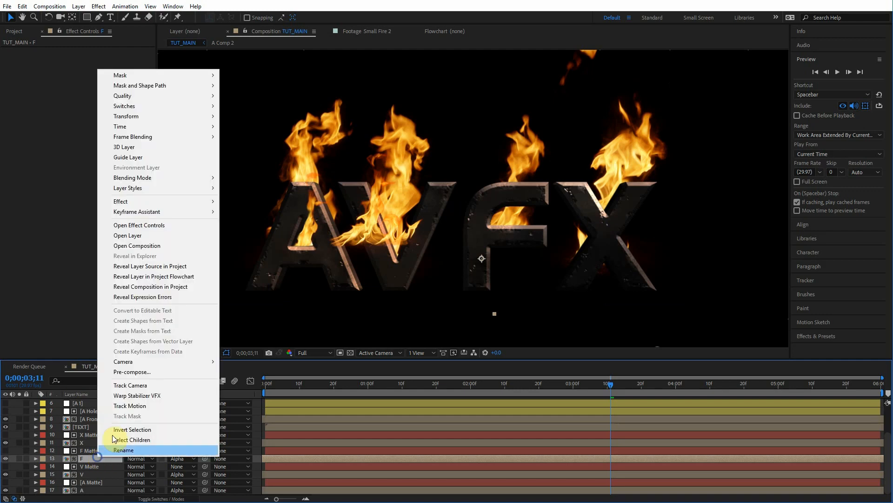
{"action": "left_click", "coordinate": [157, 266]}
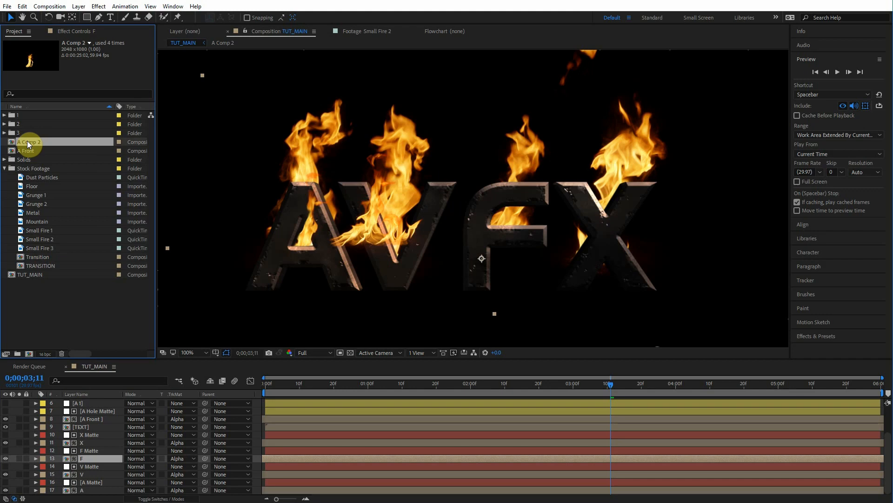
{"action": "left_click", "coordinate": [90, 418]}
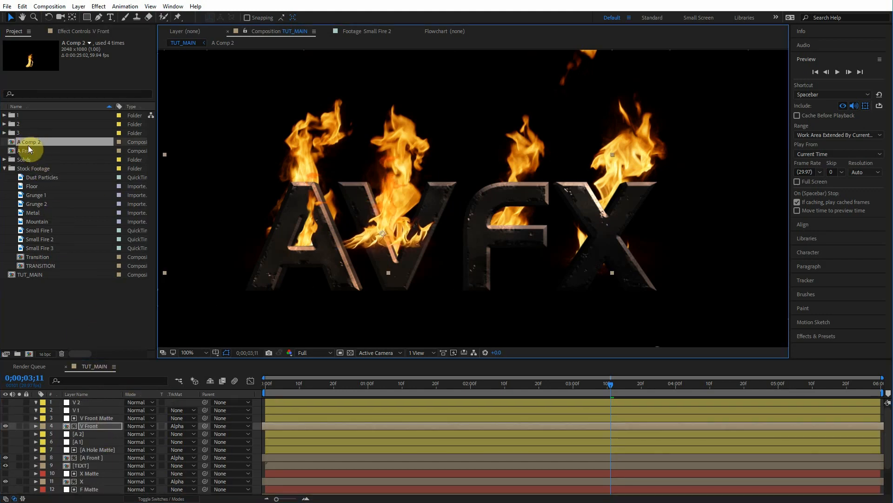
{"action": "left_click_drag", "start_coordinate": [28, 145], "coordinate": [88, 425]}
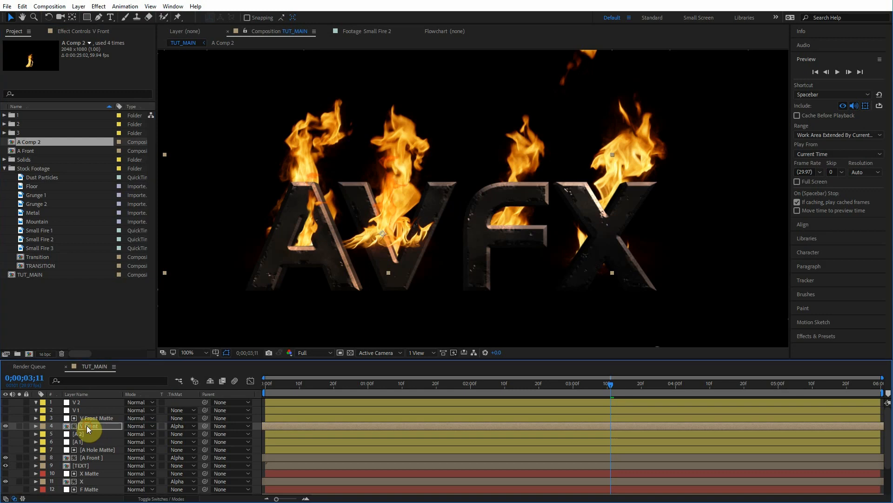
Step: Reposition the V Front layer over the V and rotate it to 15°
{"action": "left_click_drag", "start_coordinate": [376, 199], "coordinate": [401, 196]}
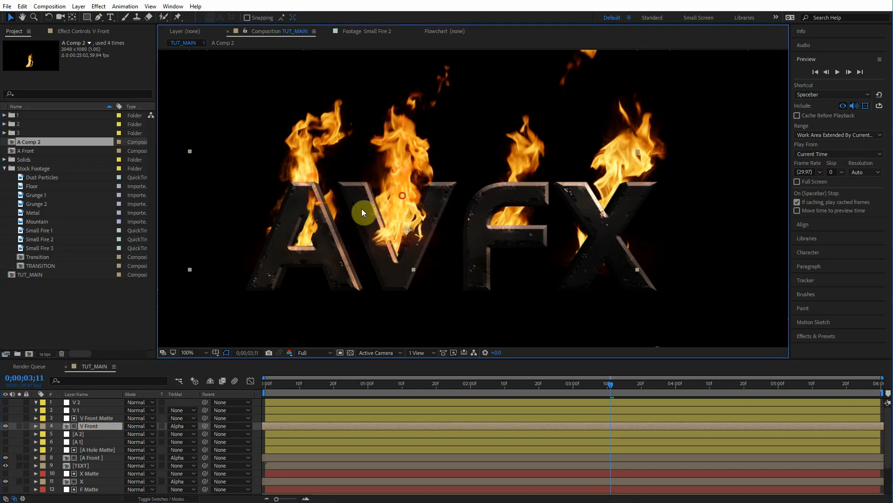
{"action": "key", "text": "r"}
{"action": "mouse_move", "coordinate": [132, 433]}
{"action": "left_mouse_down"}
{"action": "mouse_move", "coordinate": [138, 423]}
{"action": "mouse_move", "coordinate": [138, 434]}
{"action": "left_mouse_up"}
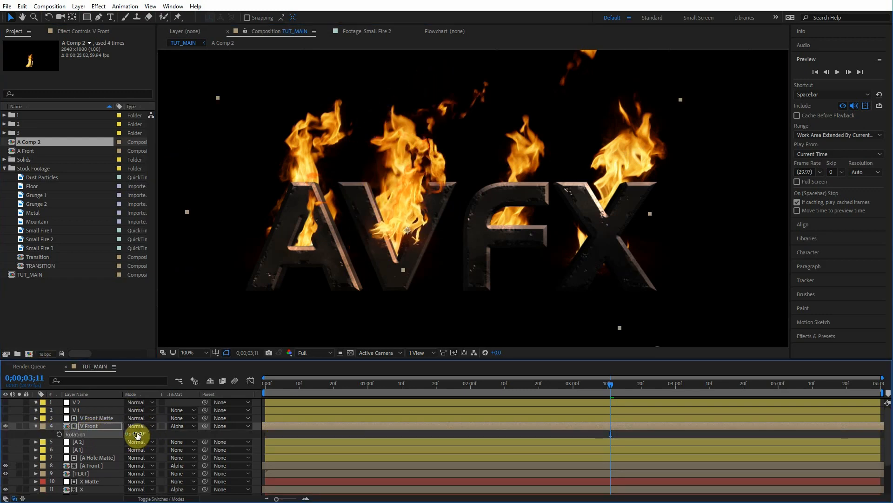
{"action": "left_click", "coordinate": [136, 433]}
{"action": "left_click", "coordinate": [630, 425]}
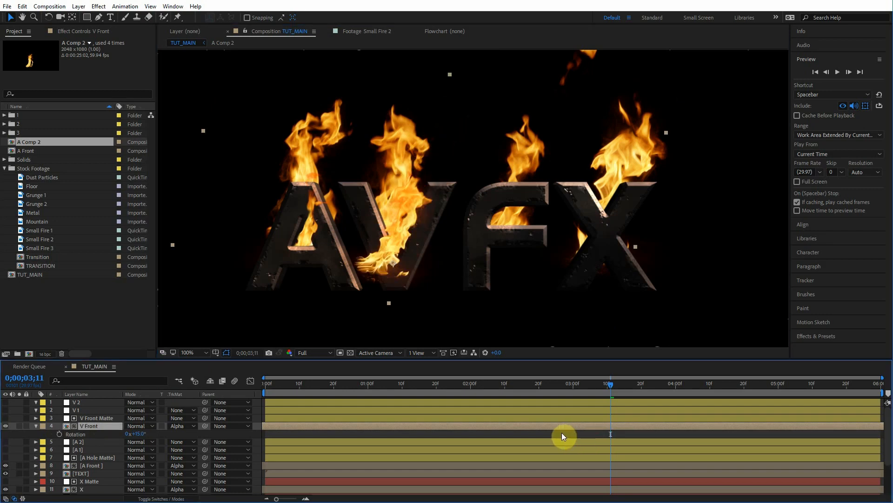
{"action": "mouse_move", "coordinate": [392, 267]}
{"action": "left_mouse_down"}
{"action": "mouse_move", "coordinate": [382, 256]}
{"action": "mouse_move", "coordinate": [392, 255]}
{"action": "left_mouse_up"}
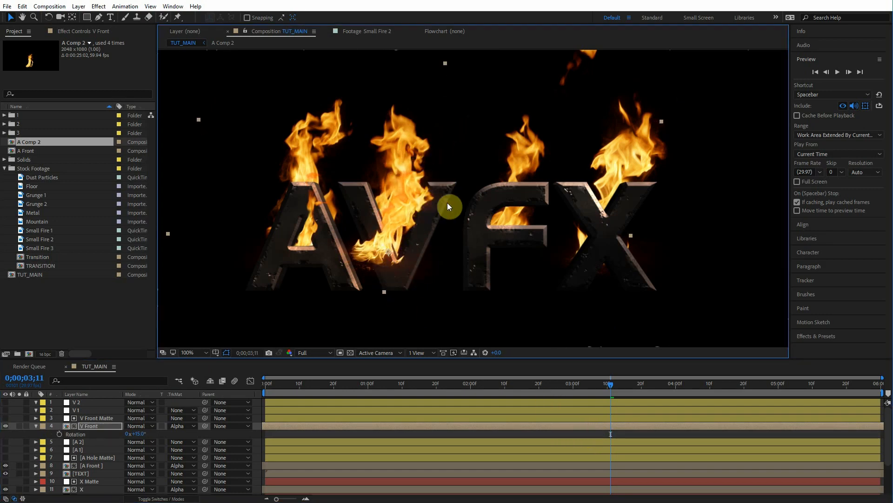
Step: Zoom in on the V and scrub the timeline to inspect the flames along its inner edges
{"action": "left_click", "coordinate": [433, 216]}
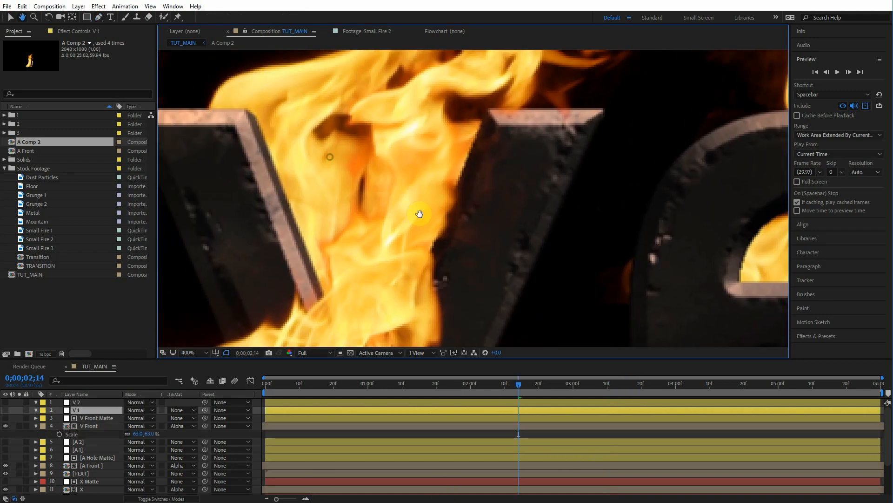
{"action": "left_click", "coordinate": [263, 136]}
{"action": "left_click", "coordinate": [275, 142]}
{"action": "key", "text": "space"}
{"action": "left_click_drag", "start_coordinate": [318, 303], "coordinate": [293, 223]}
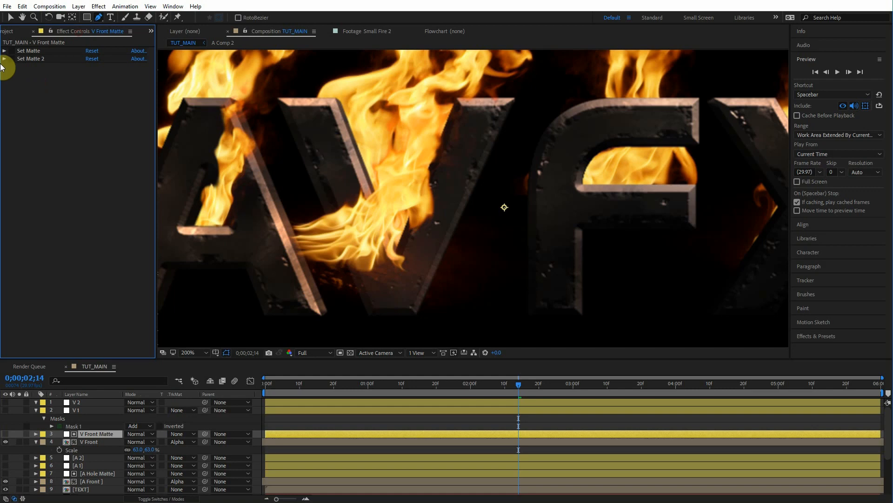
{"action": "left_click_drag", "start_coordinate": [381, 178], "coordinate": [319, 181]}
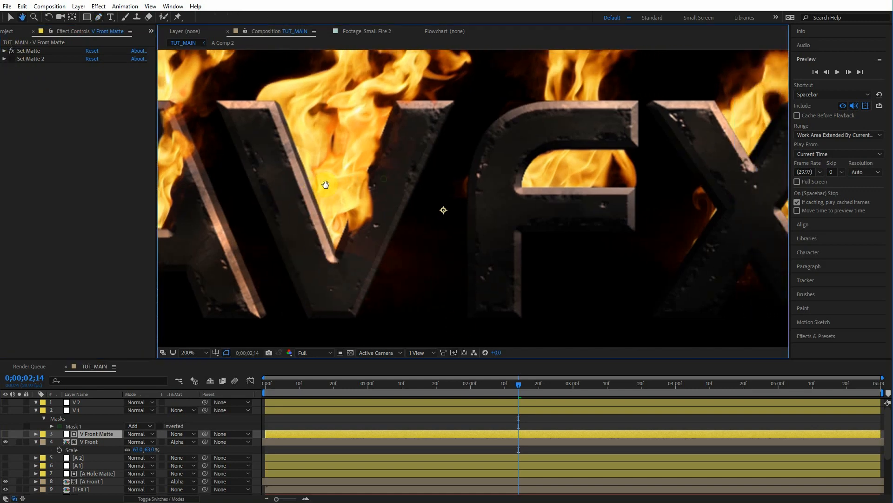
{"action": "left_click", "coordinate": [526, 387]}
{"action": "left_click_drag", "start_coordinate": [526, 387], "coordinate": [537, 387]}
Step: Draw a mask on the V 2 layer with the Pen tool around the V's inner right side
{"action": "left_click", "coordinate": [90, 402]}
{"action": "left_click", "coordinate": [5, 403]}
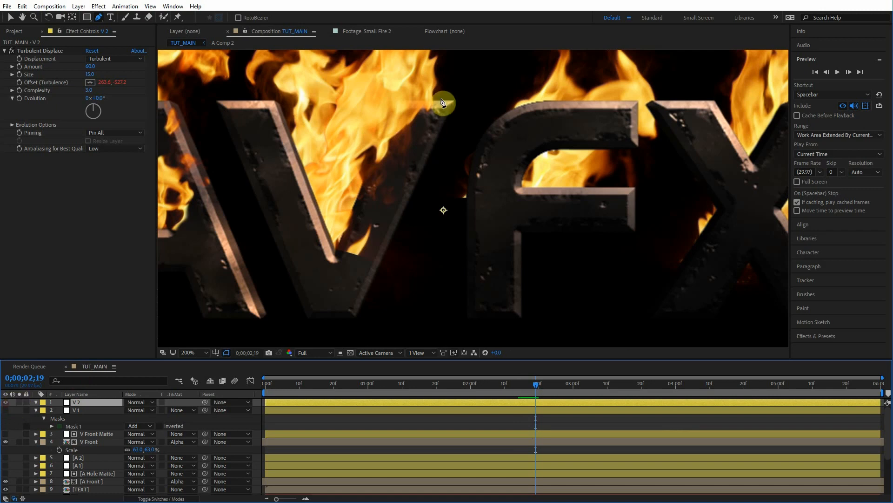
{"action": "left_click", "coordinate": [6, 403]}
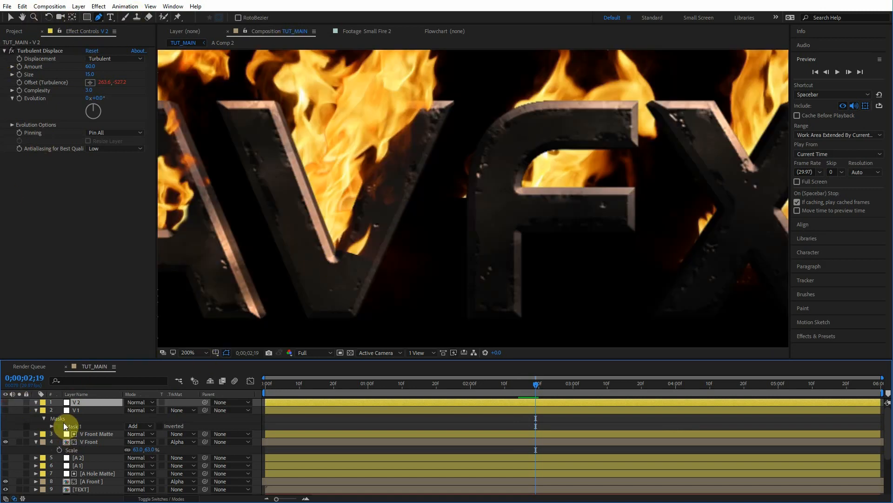
{"action": "left_click", "coordinate": [294, 292]}
{"action": "left_click", "coordinate": [324, 264]}
{"action": "left_click_drag", "start_coordinate": [356, 233], "coordinate": [364, 231]}
{"action": "left_click_drag", "start_coordinate": [424, 194], "coordinate": [479, 180]}
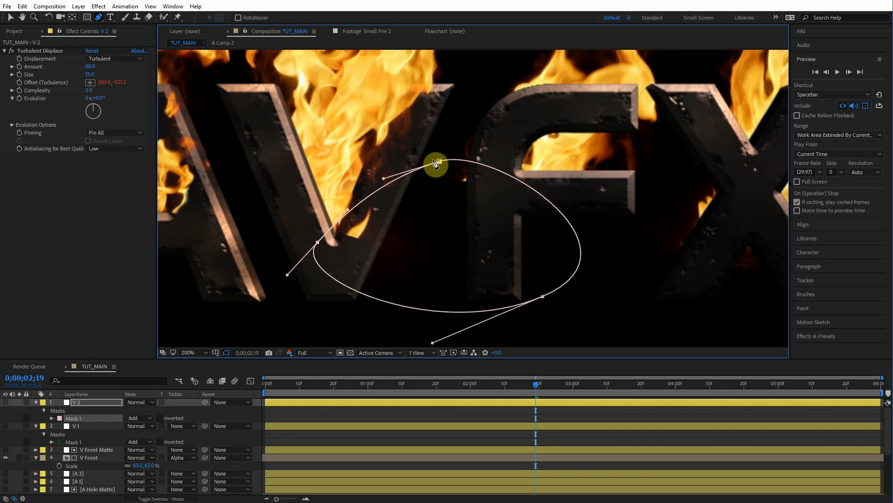
{"action": "left_click_drag", "start_coordinate": [436, 163], "coordinate": [434, 157]}
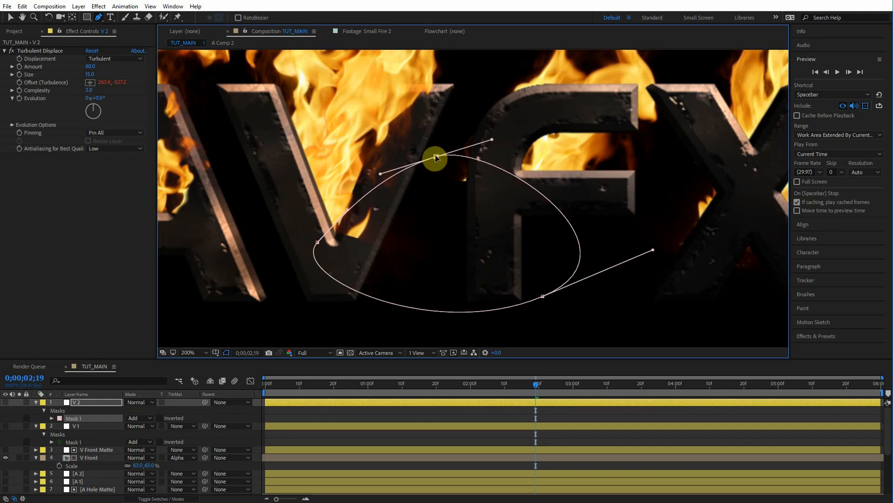
Step: Select the V Front Matte layer and scrub the timeline to review the V's flames
{"action": "left_click", "coordinate": [56, 449]}
{"action": "left_click", "coordinate": [11, 59]}
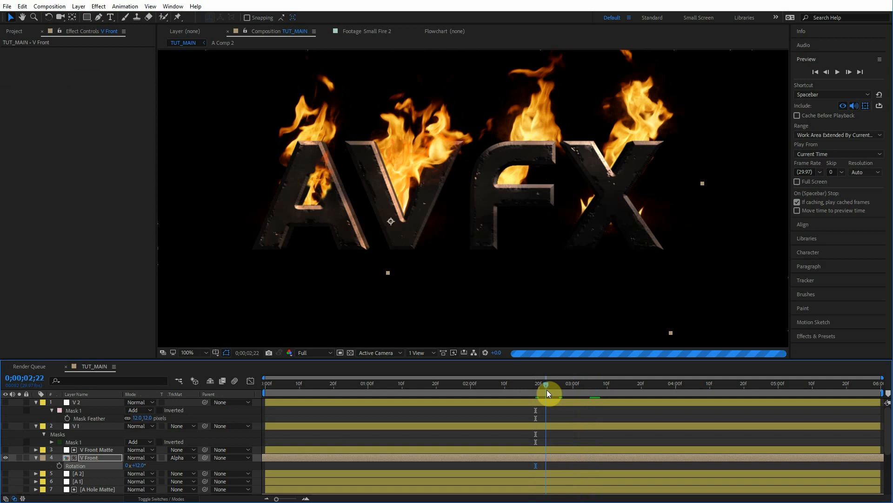
{"action": "left_click_drag", "start_coordinate": [542, 393], "coordinate": [583, 384]}
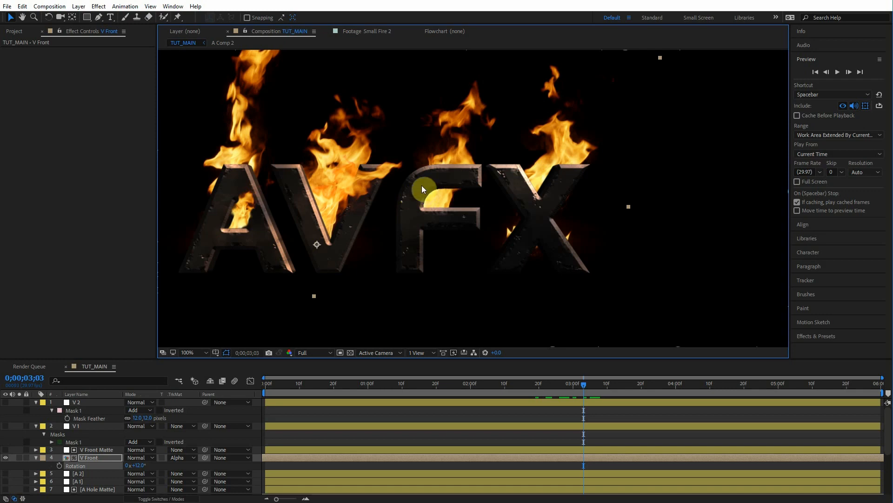
Step: Step through the timeline to review the flames burning inside the F
{"action": "left_click_drag", "start_coordinate": [36, 402], "coordinate": [38, 425]}
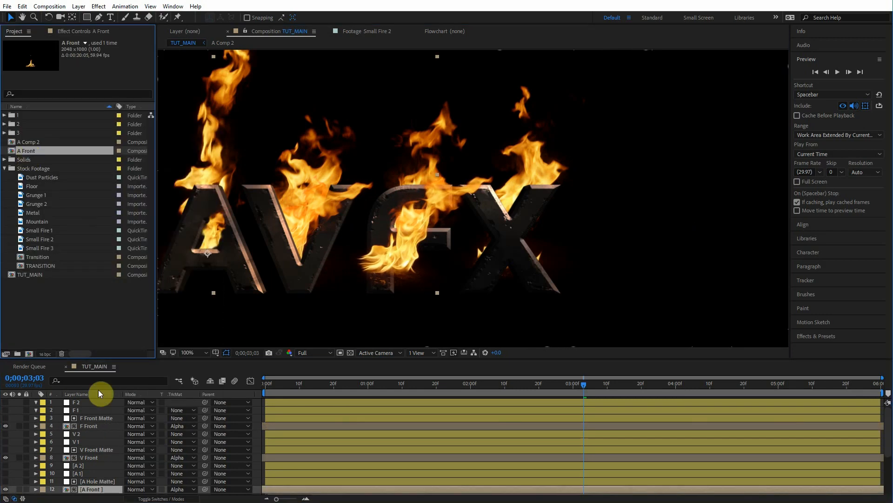
{"action": "scroll", "coordinate": [401, 250], "scroll_direction": "up", "scroll_amount": 2}
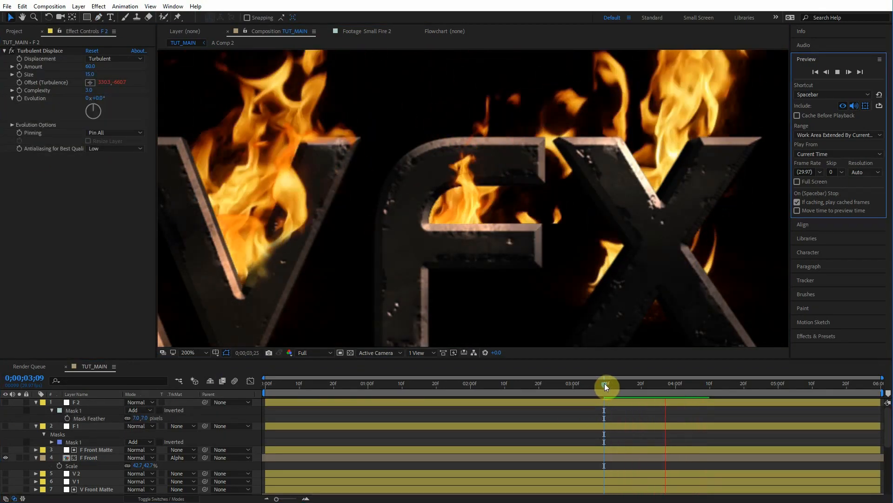
{"action": "left_click", "coordinate": [653, 385]}
{"action": "key", "text": "Page_Down"}
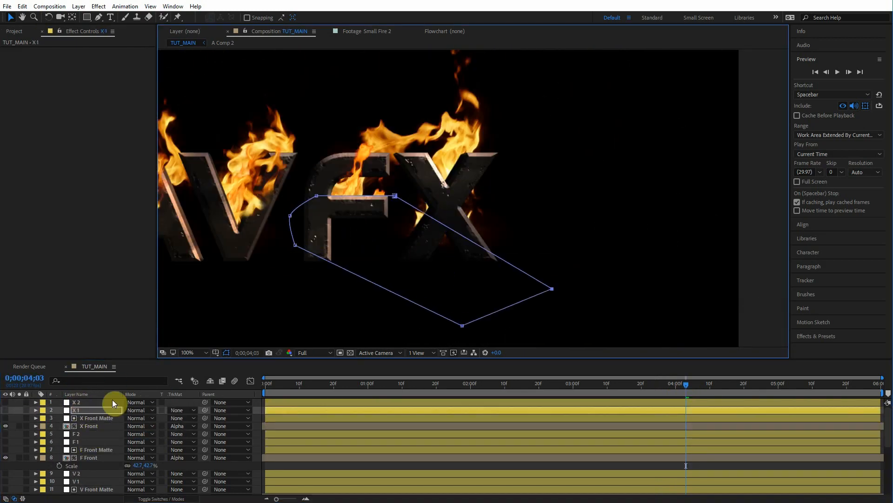
Step: Replace the X Front layer's source with the A Comp 2 precomp and show its rotation
{"action": "left_click", "coordinate": [96, 426]}
{"action": "scroll", "coordinate": [92, 484], "scroll_direction": "down", "scroll_amount": 2}
{"action": "left_click", "coordinate": [92, 488]}
{"action": "scroll", "coordinate": [97, 461], "scroll_direction": "up", "scroll_amount": 2}
{"action": "left_click", "coordinate": [103, 426]}
{"action": "left_click_drag", "start_coordinate": [29, 142], "coordinate": [152, 433]}
{"action": "key", "text": "r"}
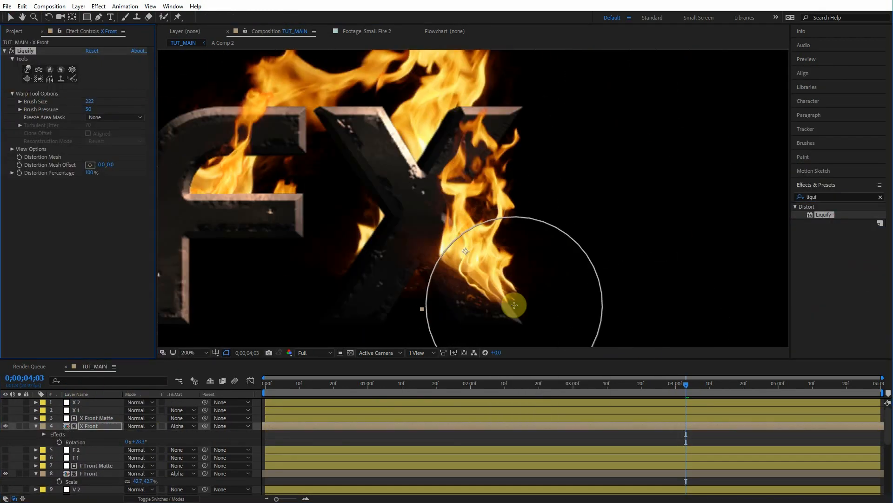
Step: Adjust the X 1 layer's mask points along the X's inner edge
{"action": "left_click", "coordinate": [88, 409]}
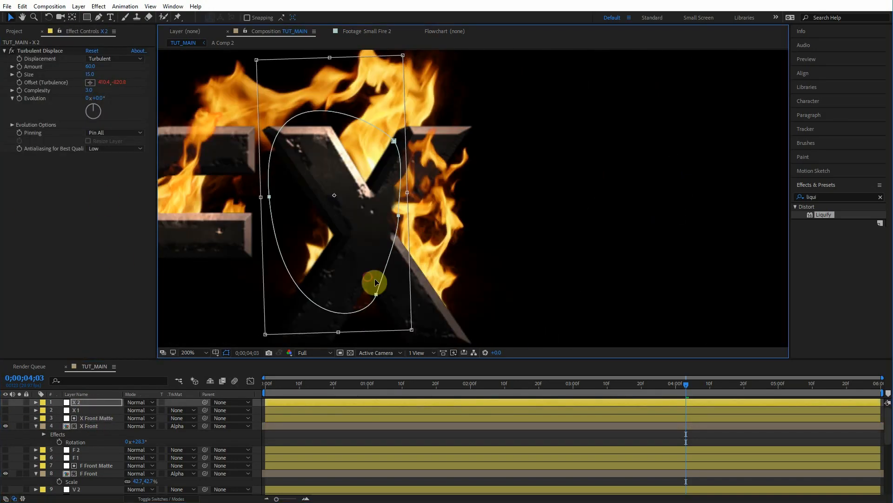
{"action": "left_click_drag", "start_coordinate": [376, 294], "coordinate": [397, 280]}
{"action": "left_click_drag", "start_coordinate": [399, 216], "coordinate": [389, 212]}
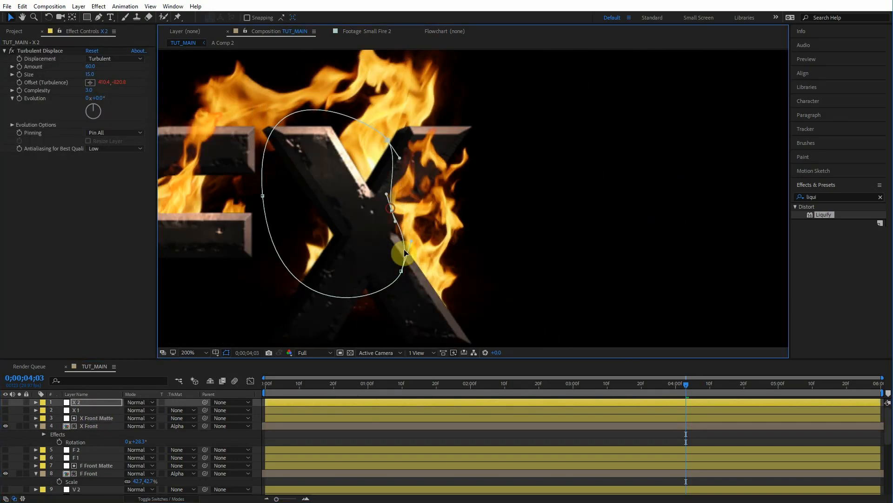
Step: Reshape the X 2 layer's mask points around the X's left stroke while scrubbing the timeline
{"action": "left_click_drag", "start_coordinate": [685, 385], "coordinate": [640, 391]}
{"action": "left_click", "coordinate": [77, 402]}
{"action": "left_click_drag", "start_coordinate": [393, 141], "coordinate": [375, 139]}
{"action": "left_click_drag", "start_coordinate": [399, 280], "coordinate": [397, 273]}
{"action": "left_click_drag", "start_coordinate": [643, 384], "coordinate": [677, 382]}
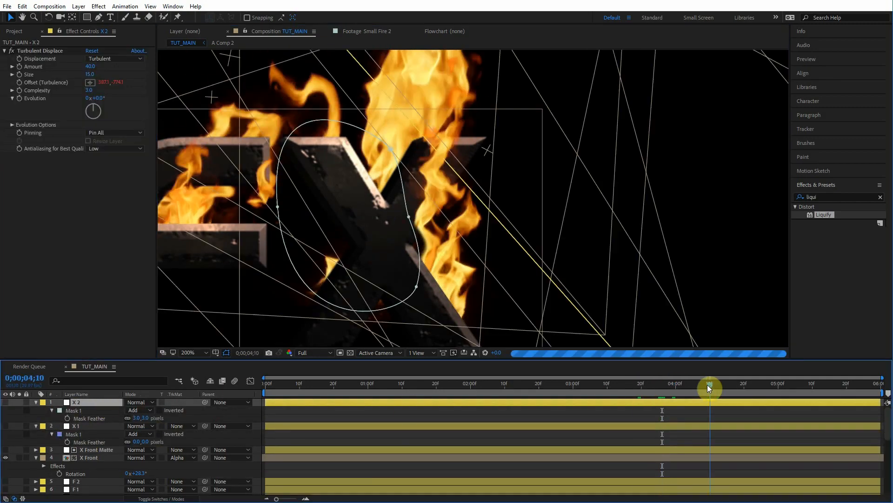
Step: Nudge the X Front layer slightly up and to the left
{"action": "left_click_drag", "start_coordinate": [708, 385], "coordinate": [878, 384]}
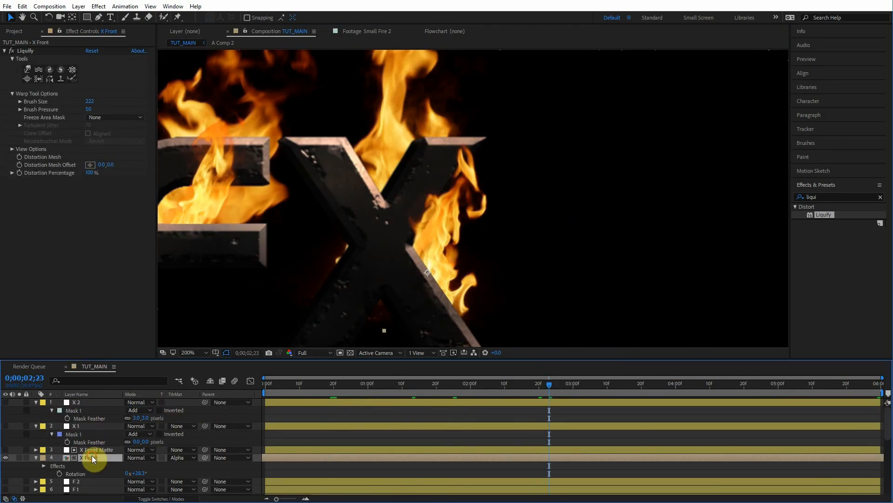
{"action": "left_click_drag", "start_coordinate": [445, 267], "coordinate": [432, 262]}
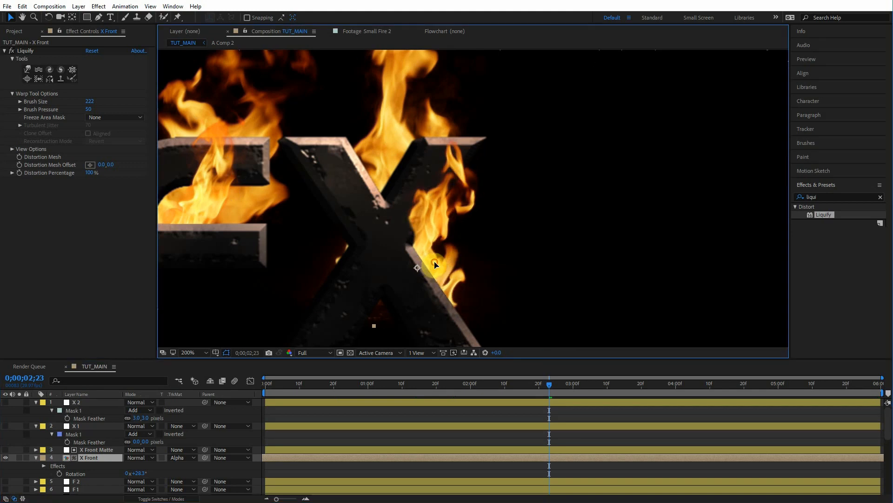
Step: Set the Turbulent Displace Amount on the X 2 layer to 72
{"action": "left_click", "coordinate": [75, 402]}
{"action": "left_click", "coordinate": [74, 65]}
{"action": "left_click_drag", "start_coordinate": [91, 67], "coordinate": [99, 68]}
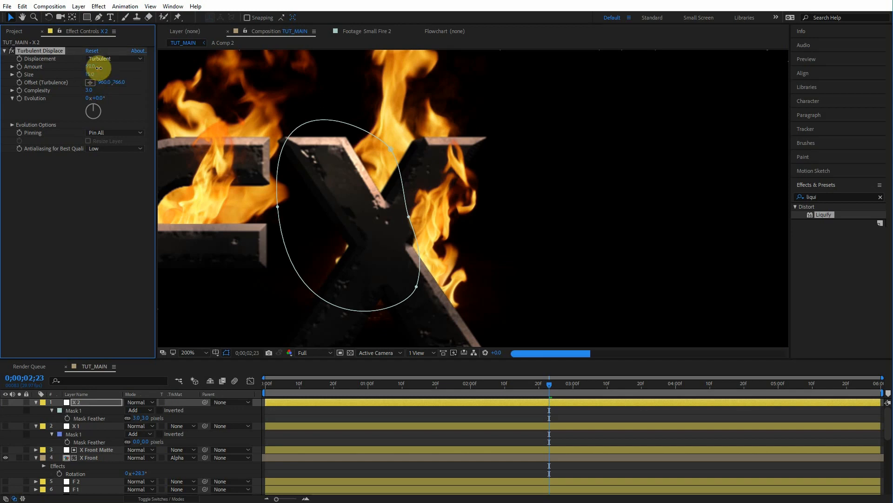
{"action": "left_click_drag", "start_coordinate": [98, 68], "coordinate": [102, 68]}
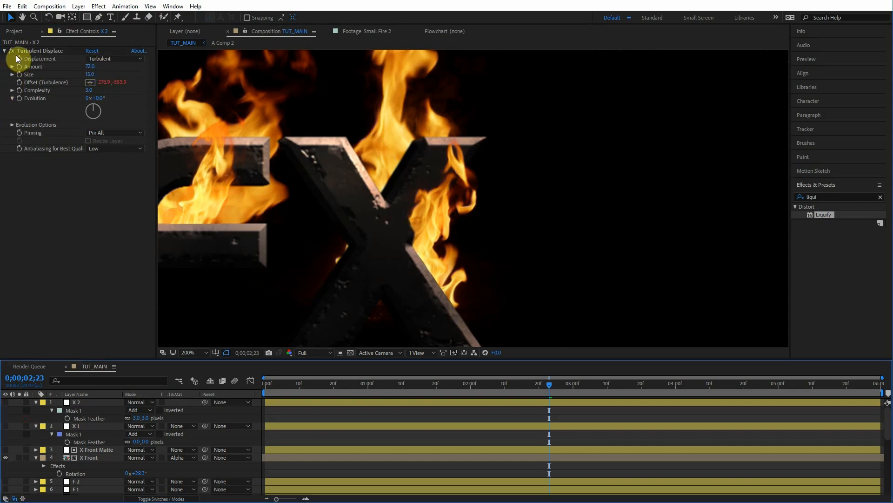
Step: Toggle the X 2 layer's Turbulent Displace effect off and on to compare the mask
{"action": "left_click", "coordinate": [11, 52]}
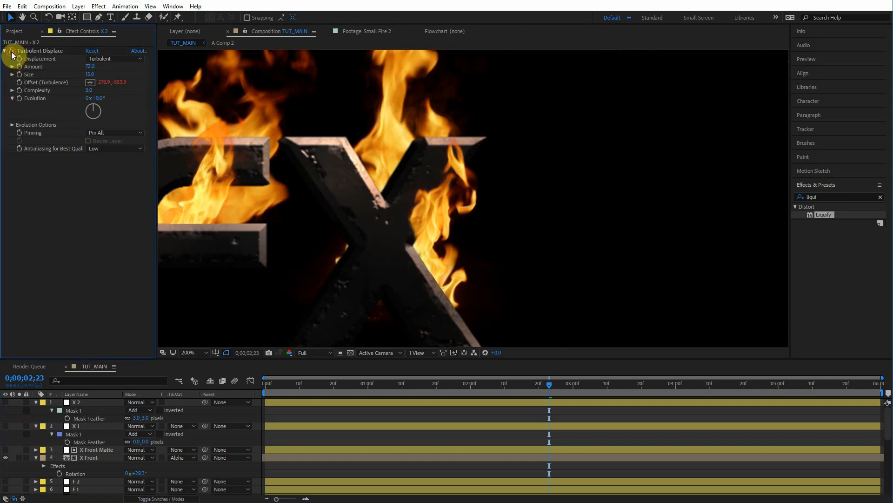
{"action": "left_click", "coordinate": [76, 402]}
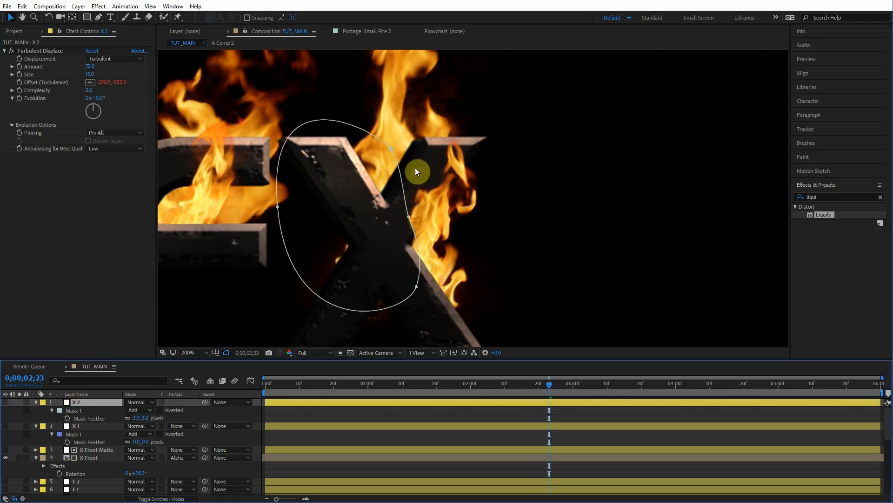
{"action": "left_click", "coordinate": [13, 52]}
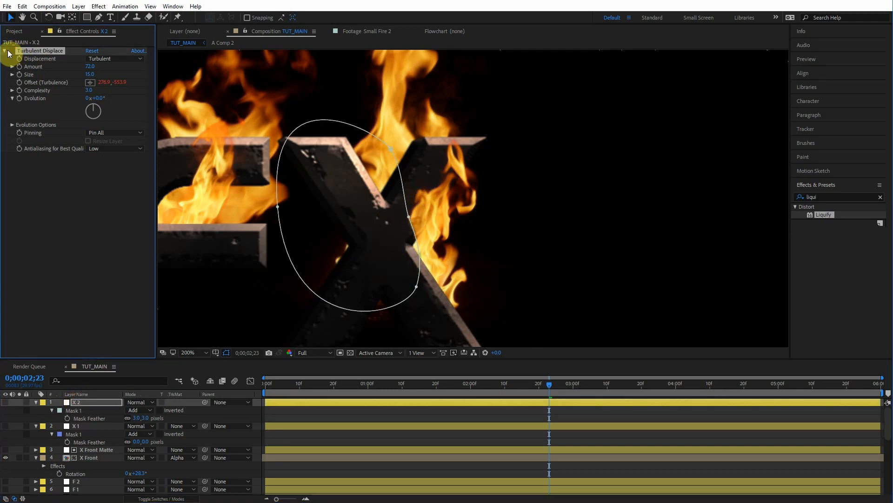
{"action": "left_click", "coordinate": [9, 51]}
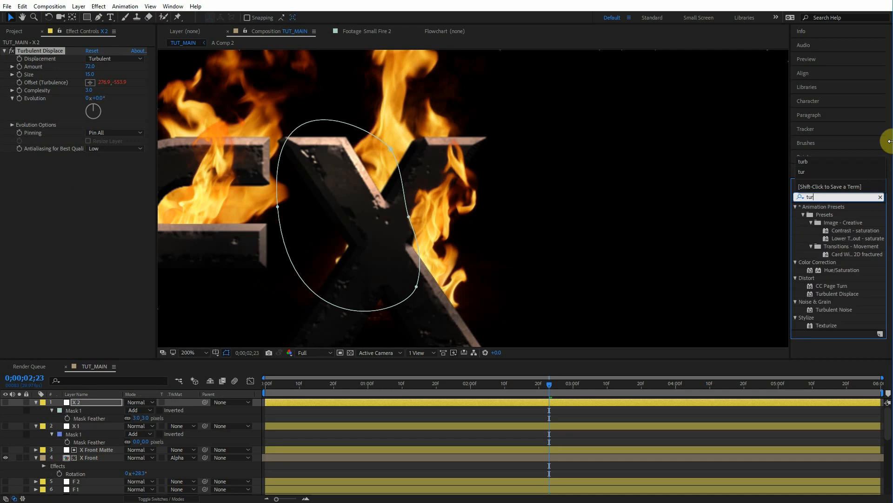
Step: Add a Transform effect to X 2, turn off Uniform Scale and set Scale Height to 50
{"action": "key", "text": "BackSpace"}
{"action": "key", "text": "BackSpace"}
{"action": "key", "text": "BackSpace"}
{"action": "type", "text": "trans"}
{"action": "left_click_drag", "start_coordinate": [835, 254], "coordinate": [53, 50]}
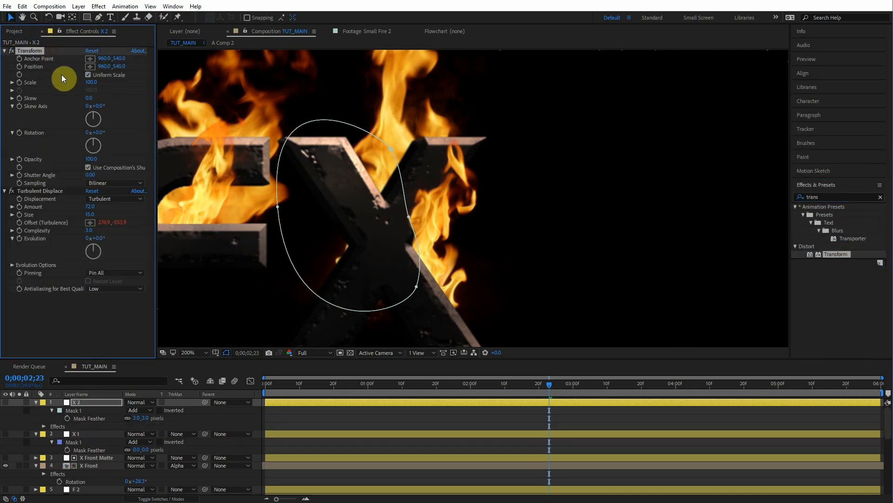
{"action": "left_click", "coordinate": [99, 76]}
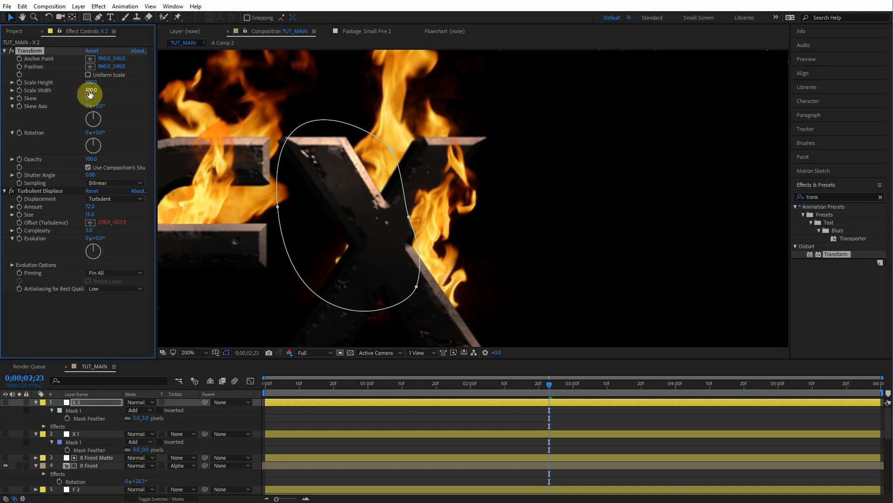
{"action": "left_click", "coordinate": [92, 82]}
{"action": "type", "text": "50"}
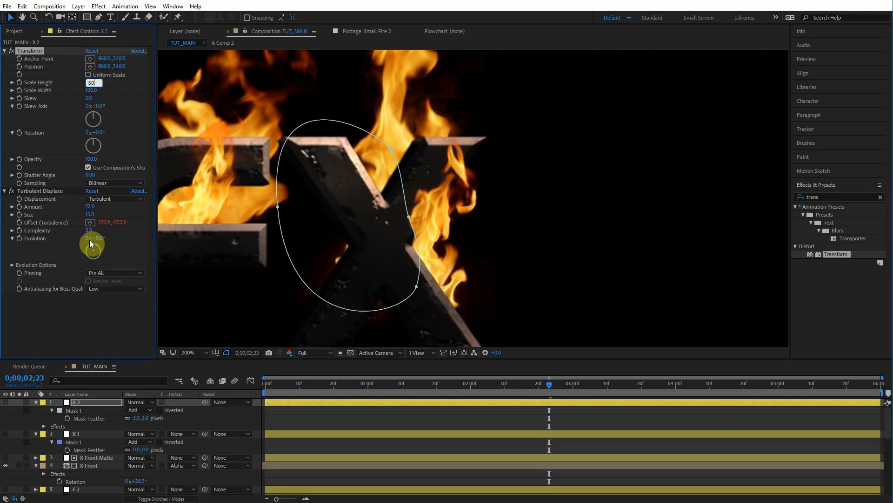
Step: Show the X 2 layer and toggle its Transform effect to compare the matte shape
{"action": "left_click", "coordinate": [6, 403]}
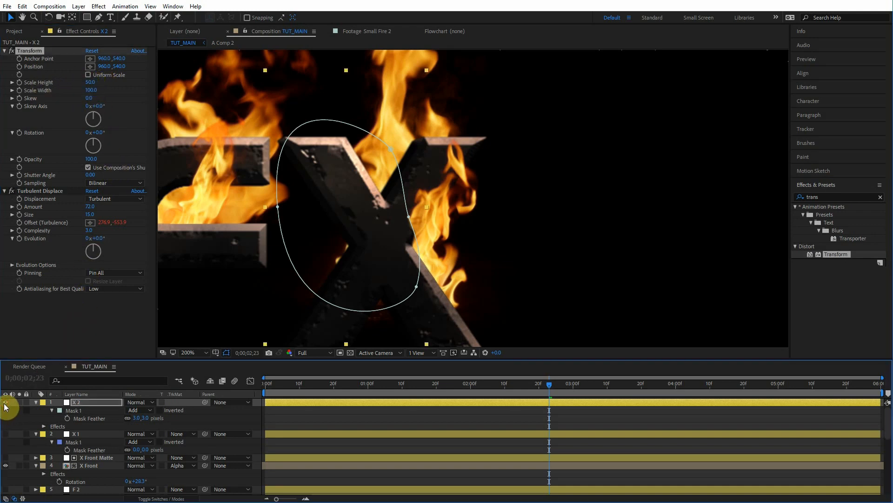
{"action": "left_click", "coordinate": [12, 51]}
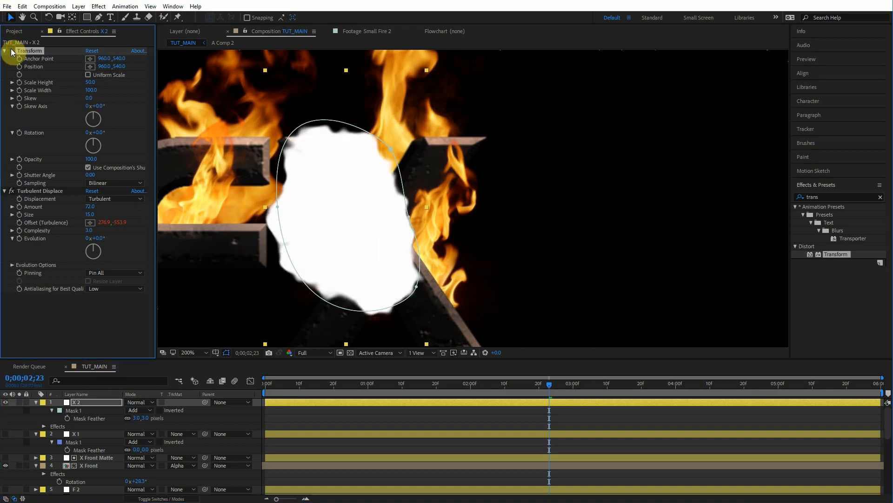
{"action": "left_click", "coordinate": [11, 51]}
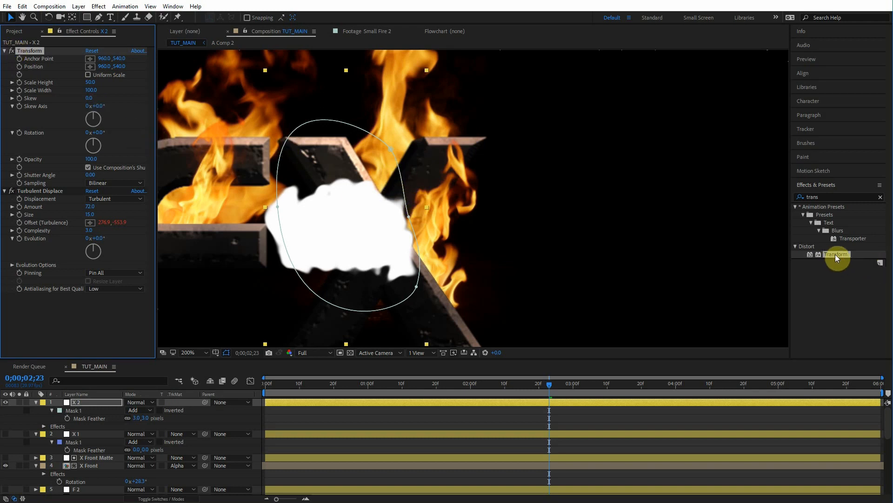
Step: Add a second Transform effect to X 2 with Uniform Scale off and Scale Height 200
{"action": "left_click_drag", "start_coordinate": [836, 255], "coordinate": [99, 298]}
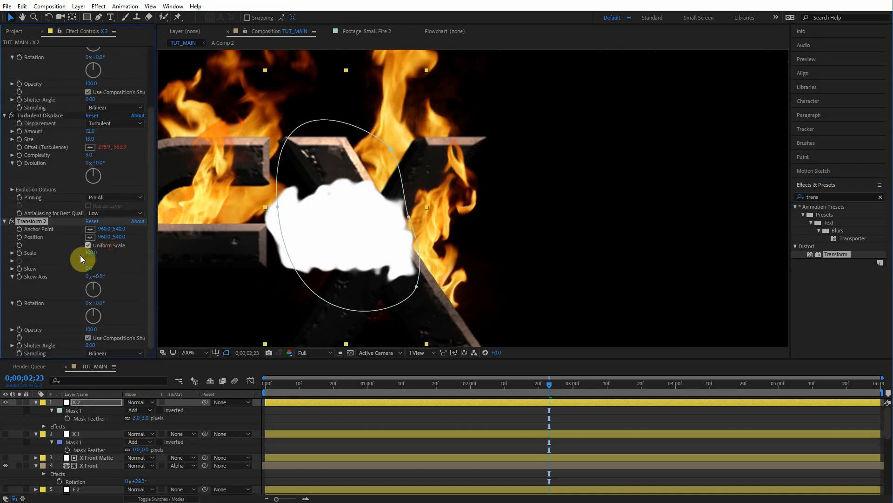
{"action": "left_click", "coordinate": [92, 253]}
{"action": "left_click", "coordinate": [125, 264]}
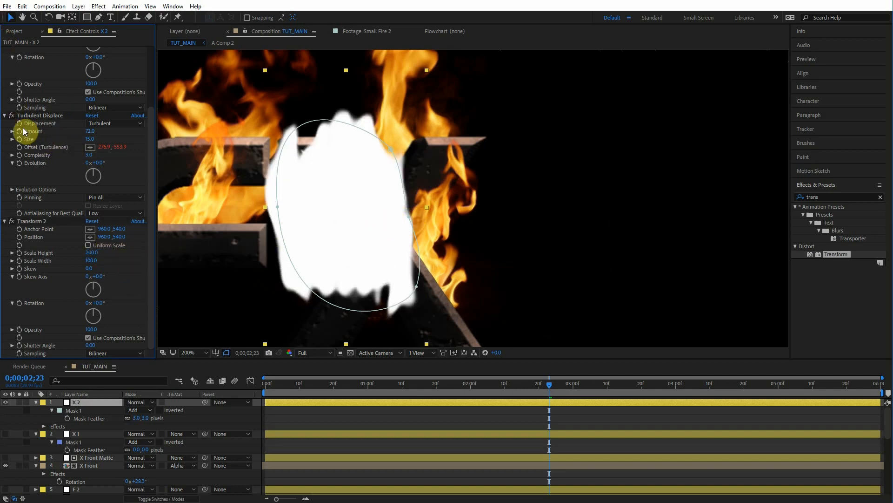
Step: Inspect the X 2 effect stack, toggling Turbulent Displace and selecting each effect in turn
{"action": "left_click", "coordinate": [11, 115]}
{"action": "left_click", "coordinate": [12, 115]}
{"action": "scroll", "coordinate": [35, 112], "scroll_direction": "up", "scroll_amount": 4}
{"action": "scroll", "coordinate": [52, 302], "scroll_direction": "down", "scroll_amount": 4}
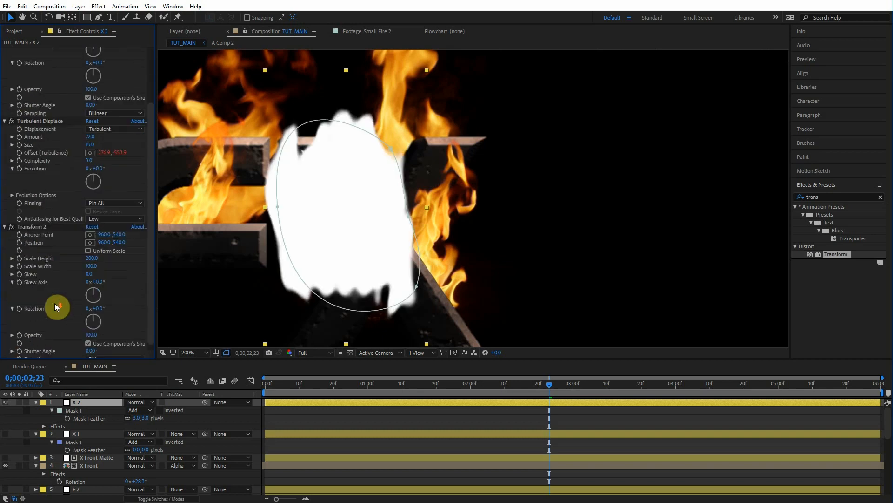
{"action": "left_click", "coordinate": [35, 115]}
{"action": "scroll", "coordinate": [47, 149], "scroll_direction": "up", "scroll_amount": 4}
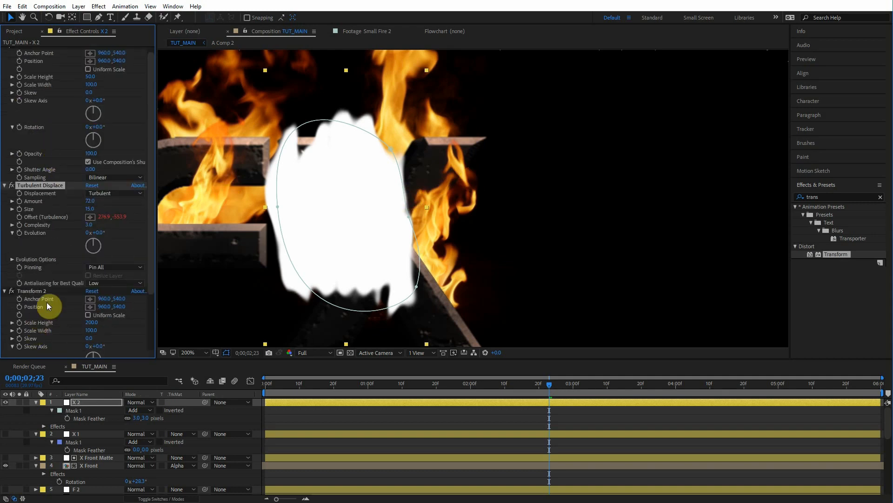
{"action": "left_click", "coordinate": [35, 292]}
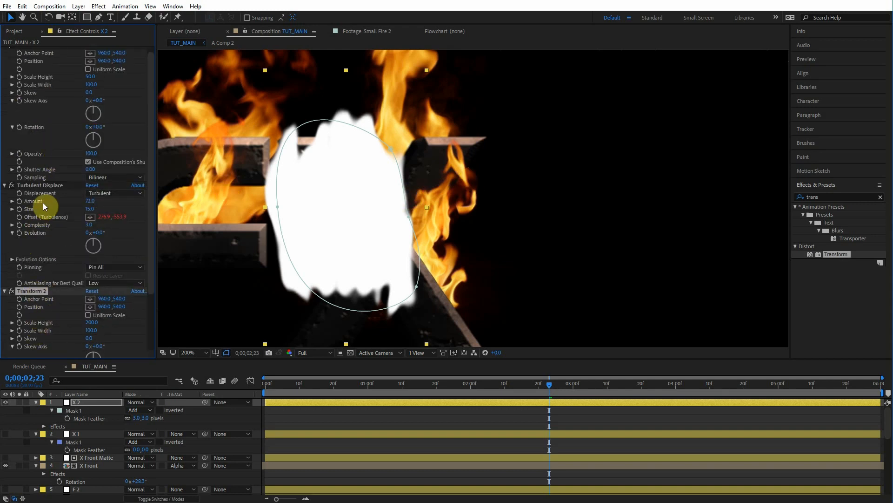
{"action": "left_click", "coordinate": [48, 186]}
{"action": "left_click", "coordinate": [31, 291]}
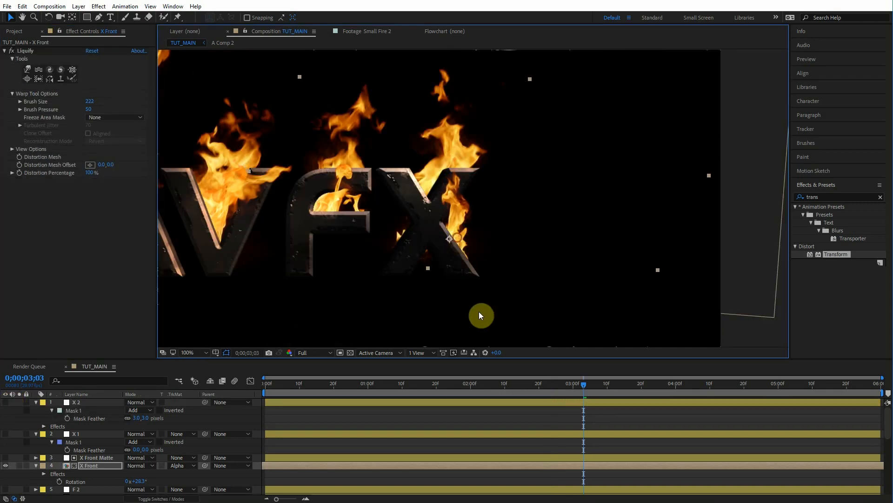
Step: Select all layers in TUT_MAIN and pre-compose them into a new composition named Fire
{"action": "left_click_drag", "start_coordinate": [395, 196], "coordinate": [426, 227]}
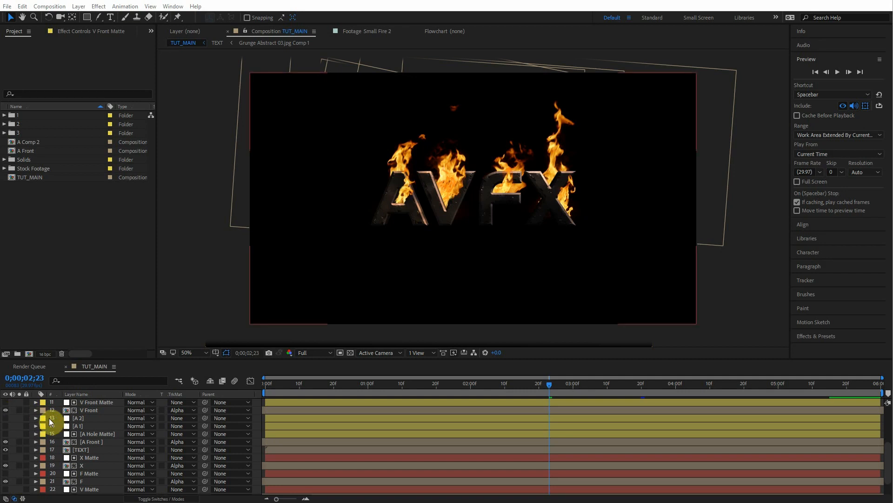
{"action": "scroll", "coordinate": [51, 420], "scroll_direction": "up", "scroll_amount": 5}
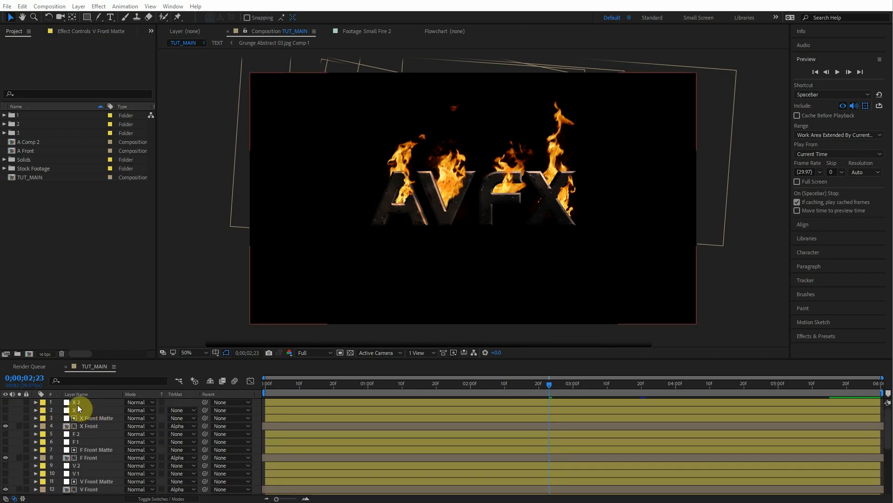
{"action": "left_click", "coordinate": [76, 402]}
{"action": "key", "text": "ctrl+a"}
{"action": "right_click", "coordinate": [102, 400]}
{"action": "left_click", "coordinate": [140, 343]}
{"action": "type", "text": "Fire"}
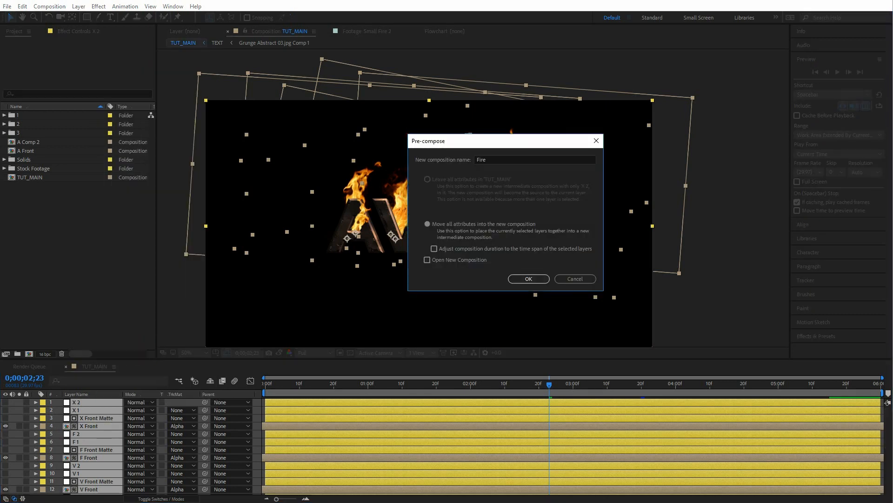
{"action": "key", "text": "Return"}
Step: Open the Fire precomp and apply a Fill effect to the TEXT layer with color 000000
{"action": "left_click", "coordinate": [97, 458]}
{"action": "double_click", "coordinate": [79, 402]}
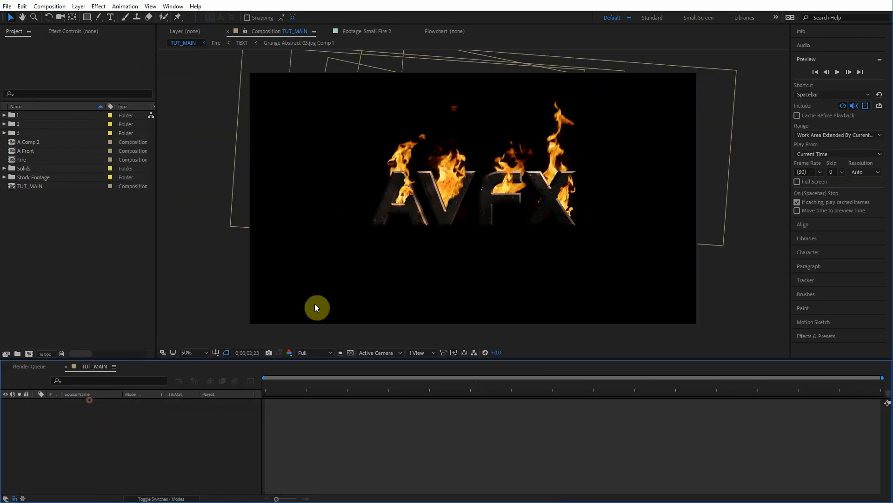
{"action": "scroll", "coordinate": [88, 459], "scroll_direction": "down", "scroll_amount": 5}
{"action": "left_click", "coordinate": [83, 449]}
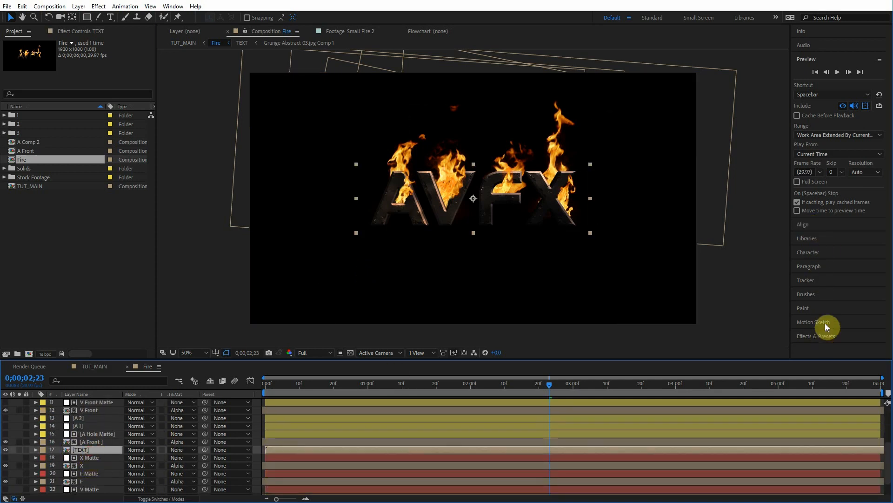
{"action": "left_click", "coordinate": [816, 336]}
{"action": "type", "text": "fil"}
{"action": "left_click_drag", "start_coordinate": [812, 294], "coordinate": [89, 450]}
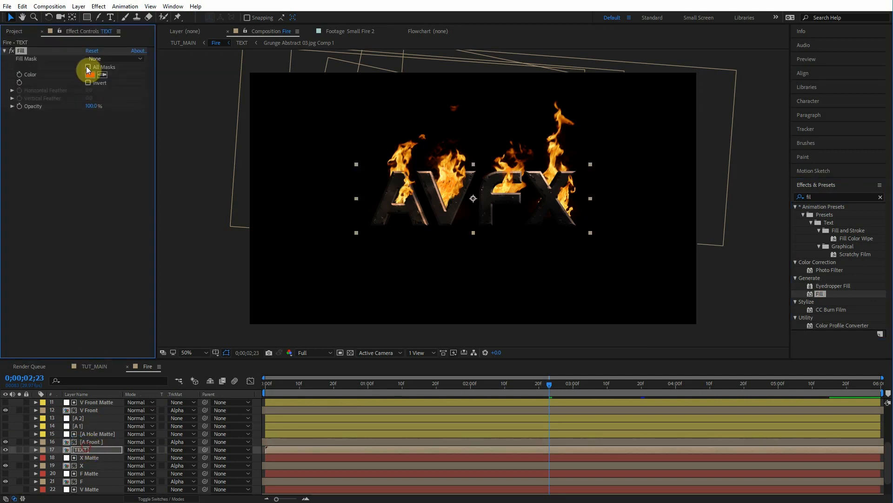
{"action": "left_click", "coordinate": [90, 74]}
{"action": "left_click_drag", "start_coordinate": [177, 231], "coordinate": [340, 412]}
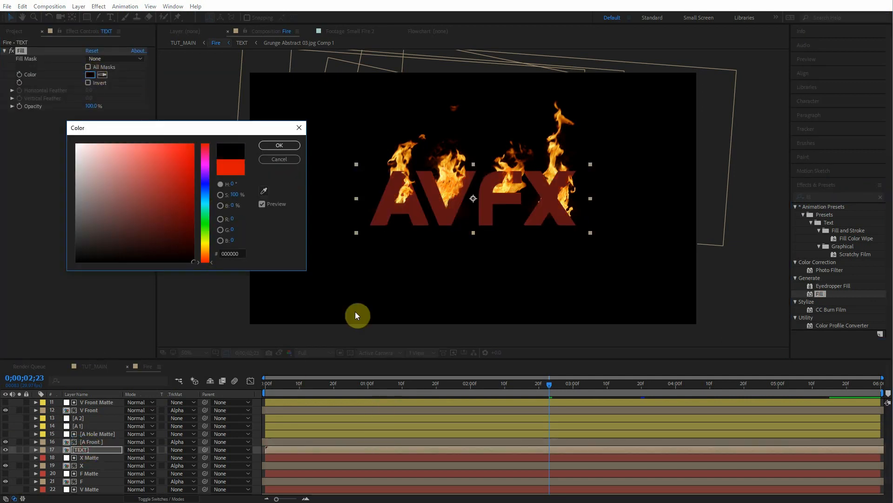
{"action": "left_click", "coordinate": [279, 145]}
Step: Copy the TEXT layer into TUT_MAIN and delete its Fill effect there
{"action": "left_click", "coordinate": [87, 449]}
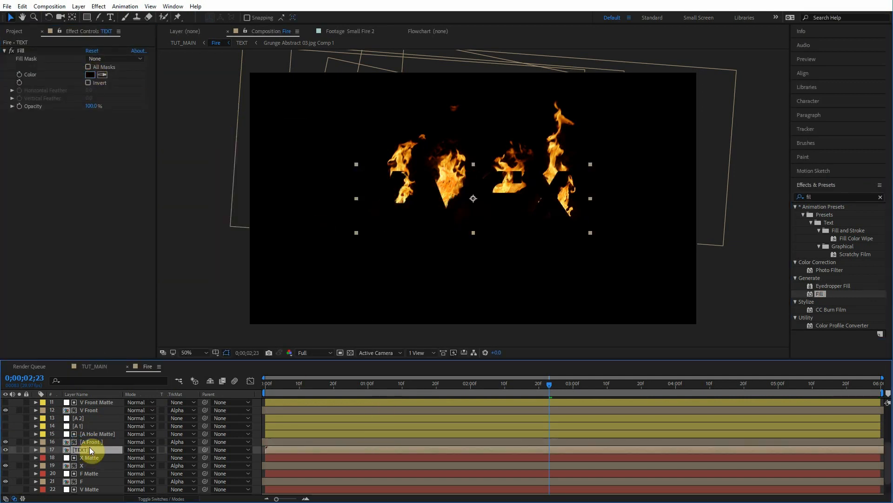
{"action": "left_click", "coordinate": [183, 42]}
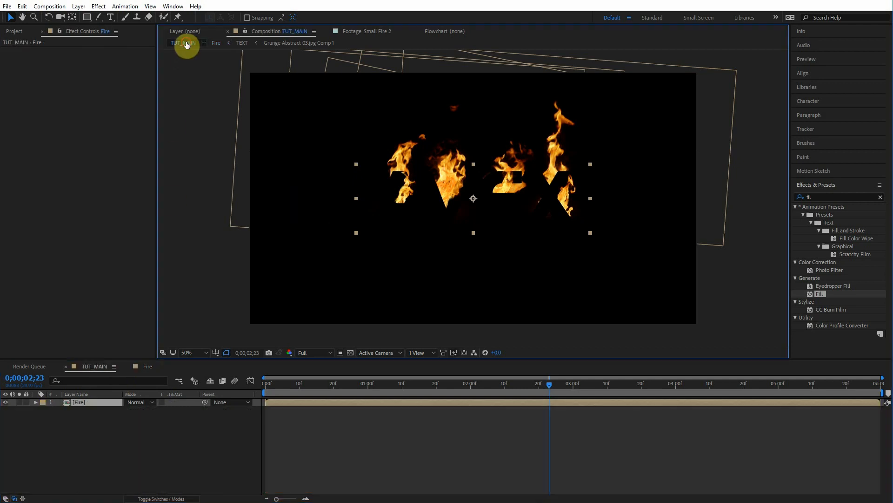
{"action": "key", "text": "ctrl+v"}
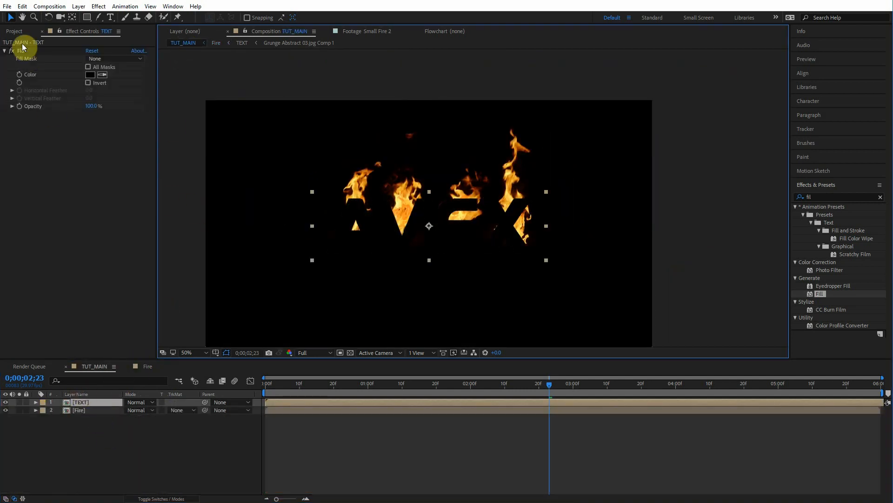
{"action": "left_click", "coordinate": [23, 49]}
{"action": "key", "text": "Delete"}
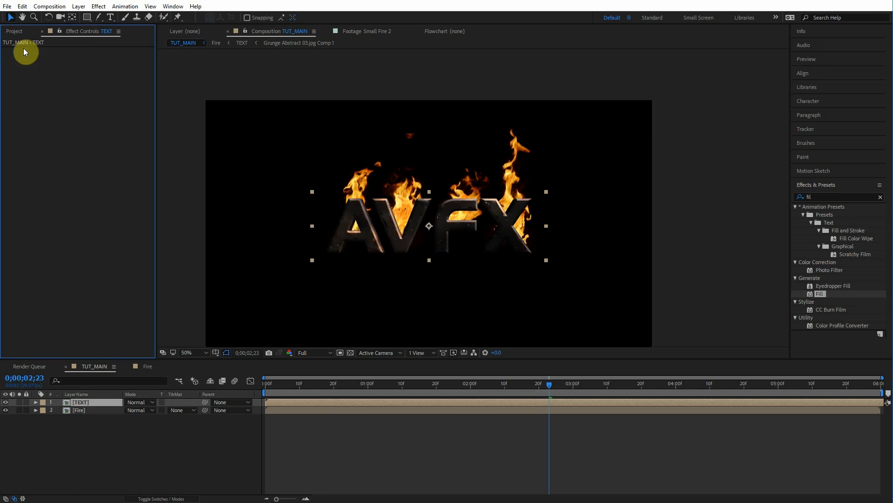
Step: Move the Fire precomp above the TEXT layer and toggle its visibility to compare
{"action": "left_click_drag", "start_coordinate": [77, 413], "coordinate": [83, 401]}
{"action": "left_click", "coordinate": [19, 403]}
{"action": "left_click", "coordinate": [6, 403]}
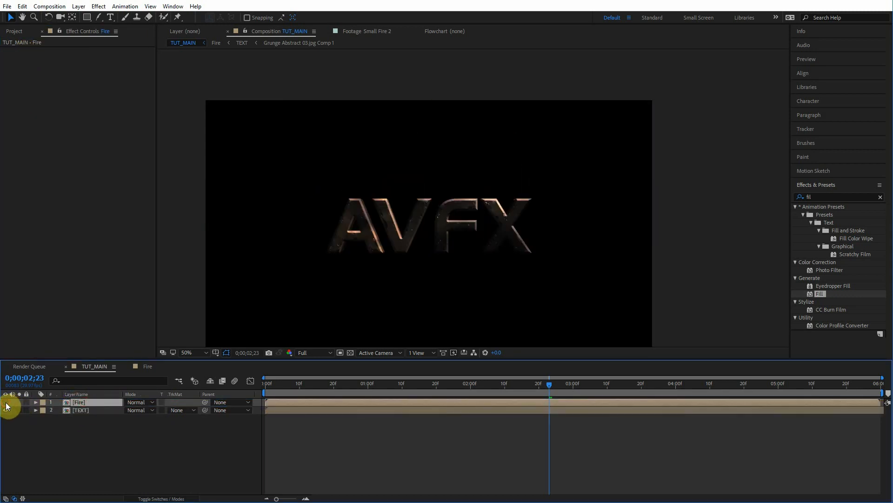
{"action": "left_click", "coordinate": [5, 403]}
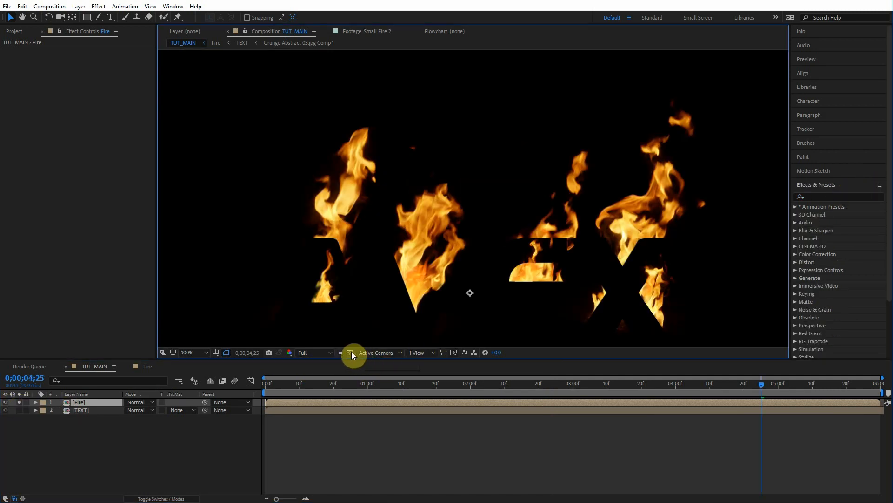
Step: Apply a Solid Composite effect to the Fire layer with black color, checking against the transparency grid
{"action": "left_click", "coordinate": [351, 353]}
{"action": "left_click", "coordinate": [351, 352]}
{"action": "left_click", "coordinate": [349, 352]}
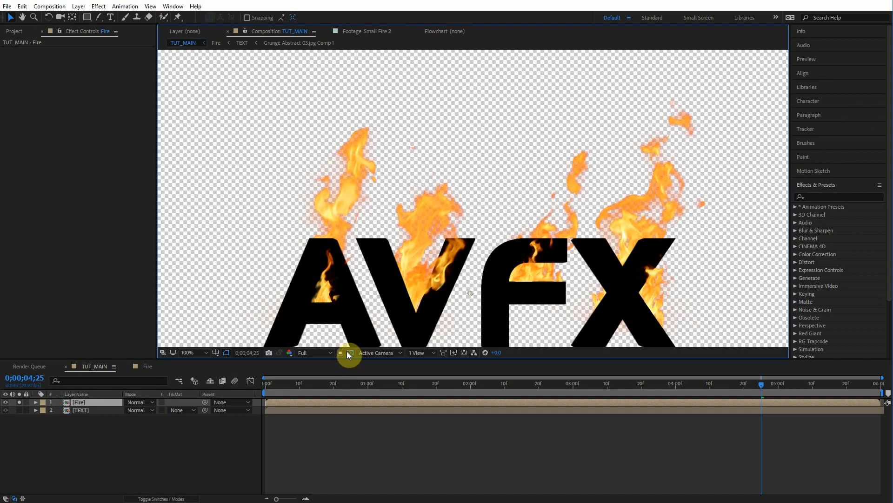
{"action": "left_click", "coordinate": [837, 196]}
{"action": "type", "text": "s"}
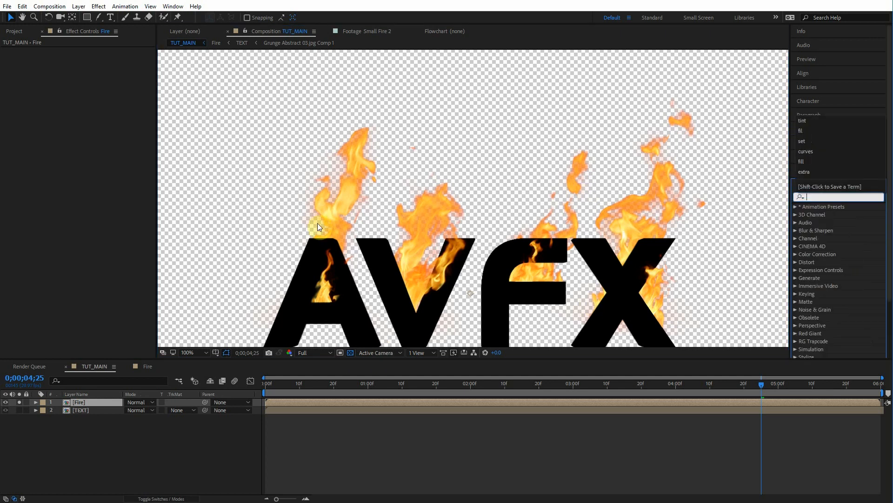
{"action": "type", "text": "olid"}
{"action": "left_click_drag", "start_coordinate": [834, 215], "coordinate": [91, 401]}
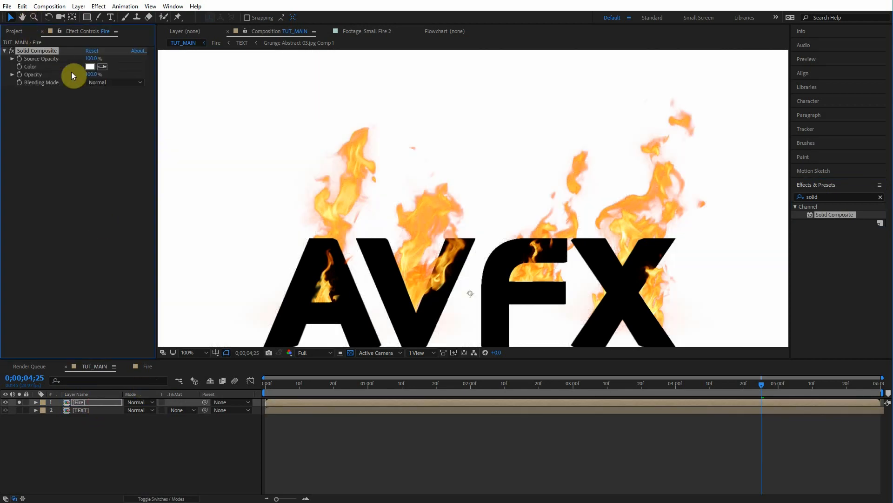
{"action": "left_click", "coordinate": [88, 67]}
{"action": "left_click_drag", "start_coordinate": [113, 174], "coordinate": [202, 297]}
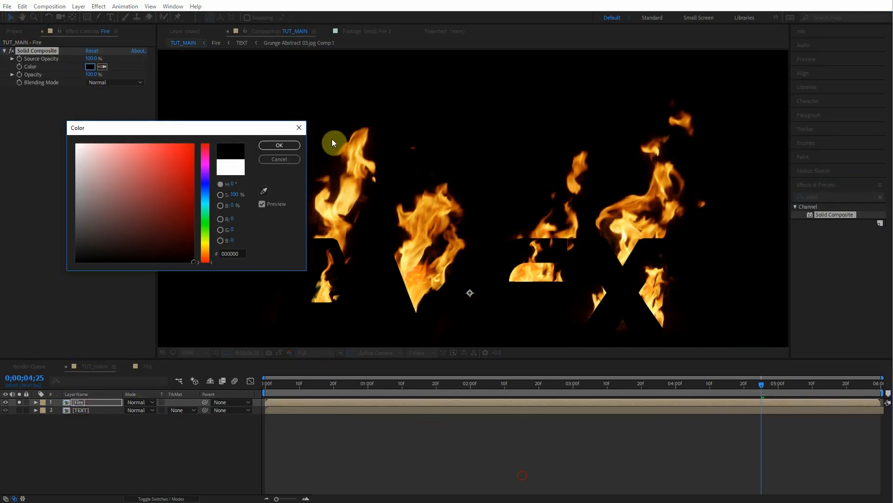
{"action": "left_click", "coordinate": [278, 147]}
Step: Apply the Tint effect to the Fire layer, inspecting the flames close up
{"action": "left_click", "coordinate": [840, 197]}
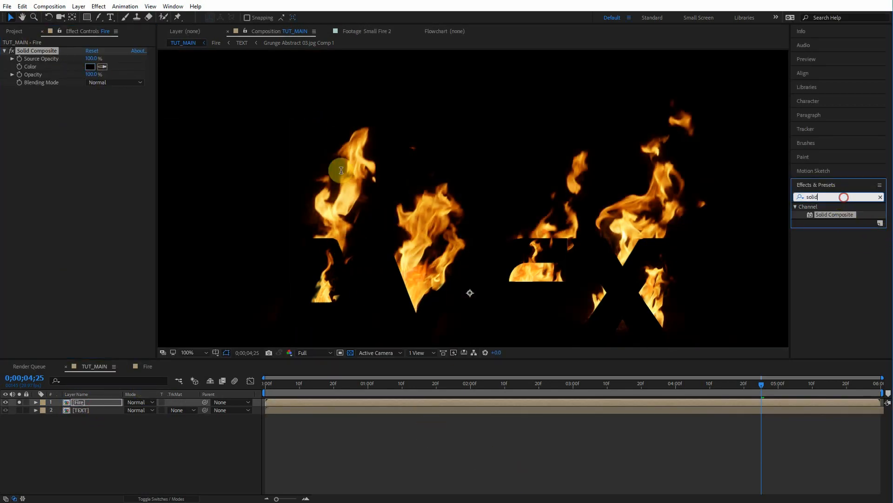
{"action": "type", "text": "tint"}
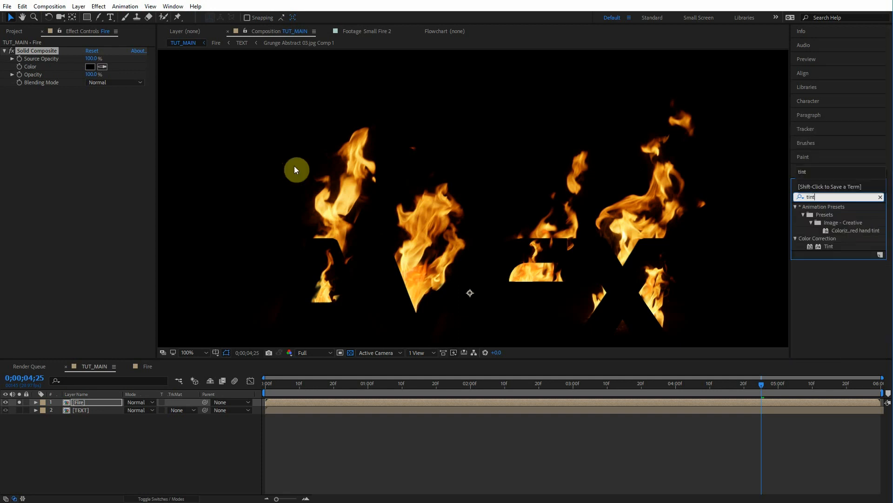
{"action": "left_click_drag", "start_coordinate": [824, 247], "coordinate": [299, 236]}
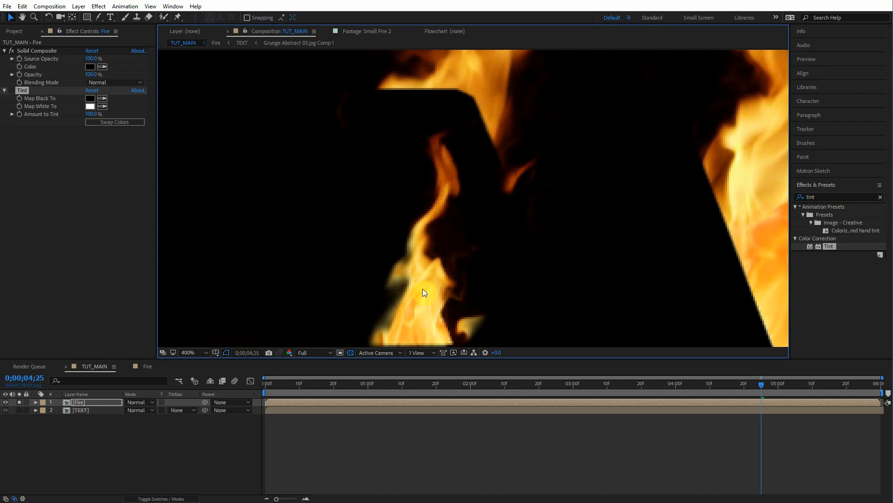
{"action": "scroll", "coordinate": [423, 285], "scroll_direction": "up", "scroll_amount": 2}
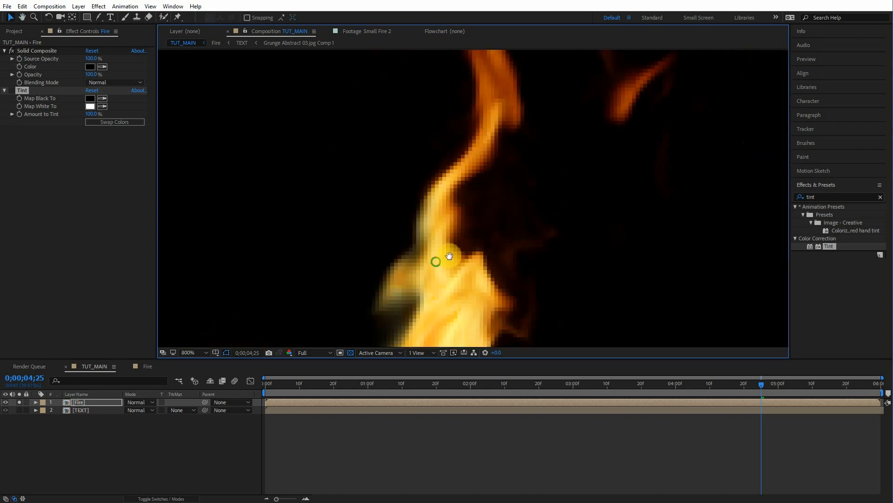
{"action": "scroll", "coordinate": [468, 245], "scroll_direction": "down", "scroll_amount": 2}
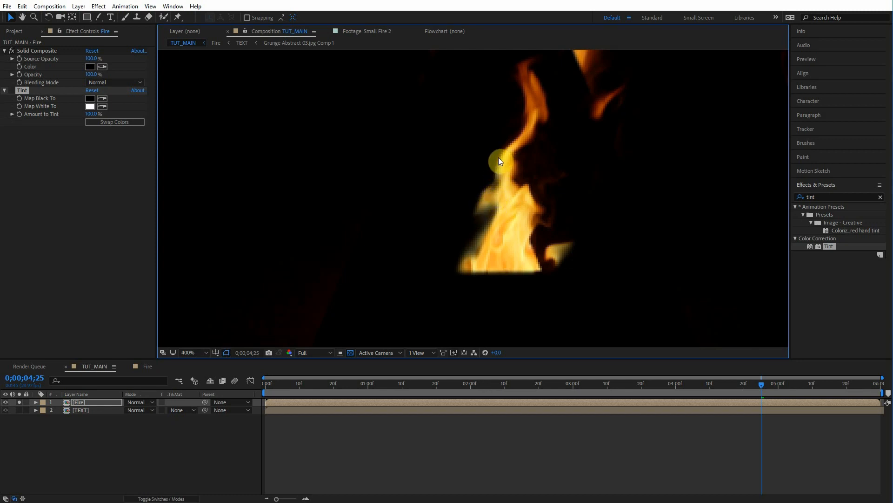
{"action": "left_click", "coordinate": [12, 90]}
{"action": "scroll", "coordinate": [553, 173], "scroll_direction": "down", "scroll_amount": 4}
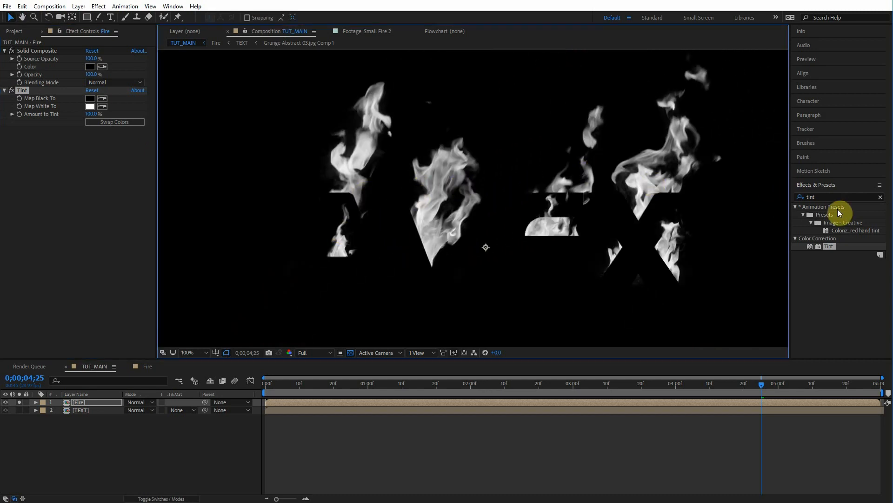
Step: Apply Curves to the Fire layer, raising the red curve and lowering the blue curve to warm the flames
{"action": "left_click", "coordinate": [844, 197]}
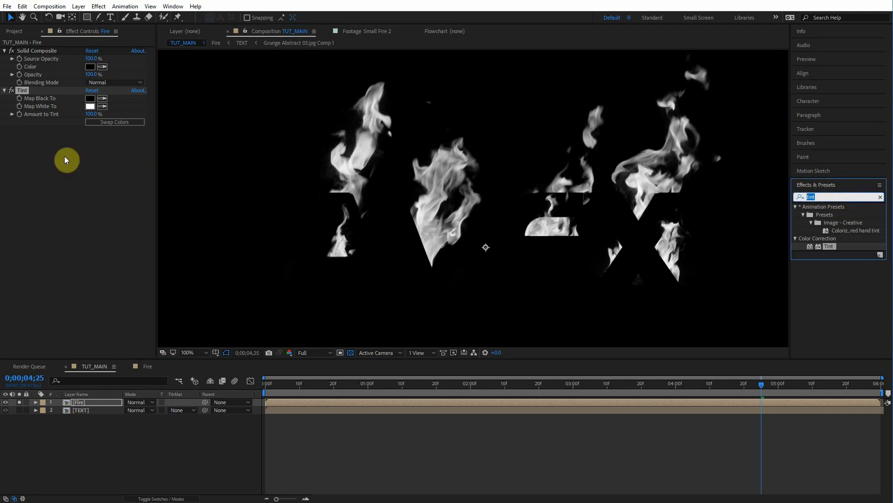
{"action": "type", "text": "curves"}
{"action": "left_click_drag", "start_coordinate": [822, 247], "coordinate": [27, 204]}
{"action": "left_click", "coordinate": [116, 138]}
{"action": "left_click", "coordinate": [114, 146]}
{"action": "left_click_drag", "start_coordinate": [74, 230], "coordinate": [65, 222]}
{"action": "left_click", "coordinate": [101, 139]}
{"action": "left_click", "coordinate": [104, 186]}
{"action": "left_click_drag", "start_coordinate": [77, 228], "coordinate": [83, 236]}
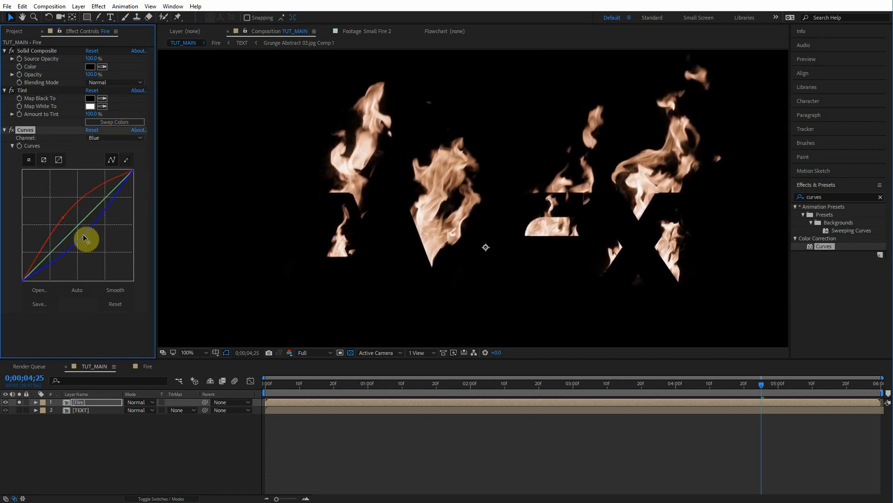
{"action": "left_click", "coordinate": [100, 137]}
{"action": "left_click", "coordinate": [112, 166]}
{"action": "left_click", "coordinate": [104, 200]}
{"action": "left_click_drag", "start_coordinate": [43, 259], "coordinate": [45, 261]}
{"action": "key", "text": "space"}
{"action": "left_click_drag", "start_coordinate": [439, 162], "coordinate": [363, 185]}
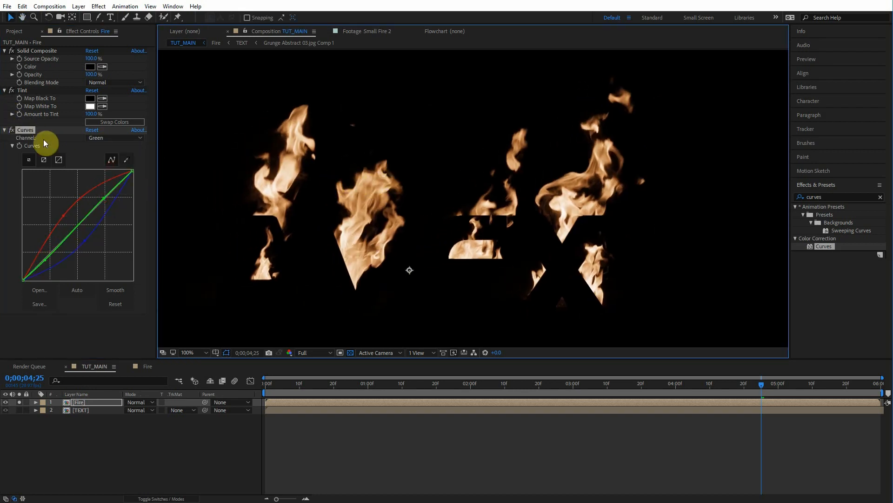
{"action": "left_click", "coordinate": [11, 131]}
{"action": "scroll", "coordinate": [395, 182], "scroll_direction": "down", "scroll_amount": 2}
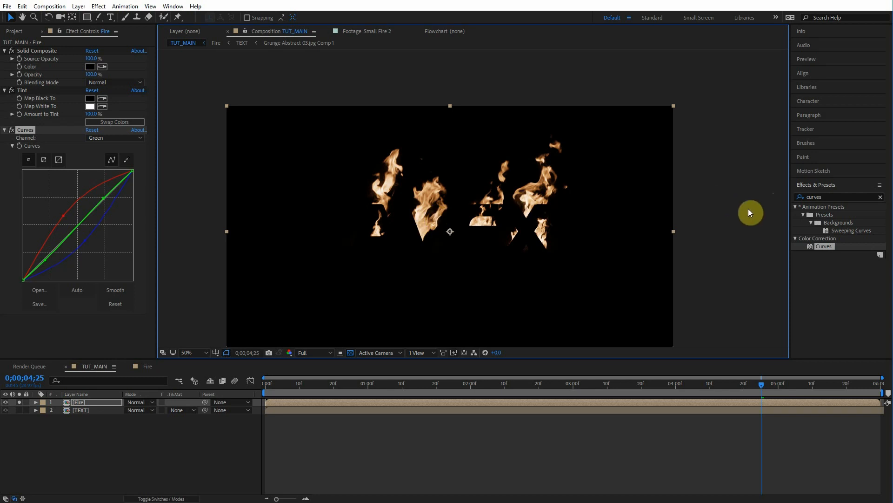
Step: Apply Glow to the Fire layer with Screen operation, A & B Colors and Sawtooth A>B looping
{"action": "double_click", "coordinate": [822, 197]}
{"action": "type", "text": "glow"}
{"action": "left_click_drag", "start_coordinate": [830, 278], "coordinate": [41, 289]}
{"action": "key", "text": "."}
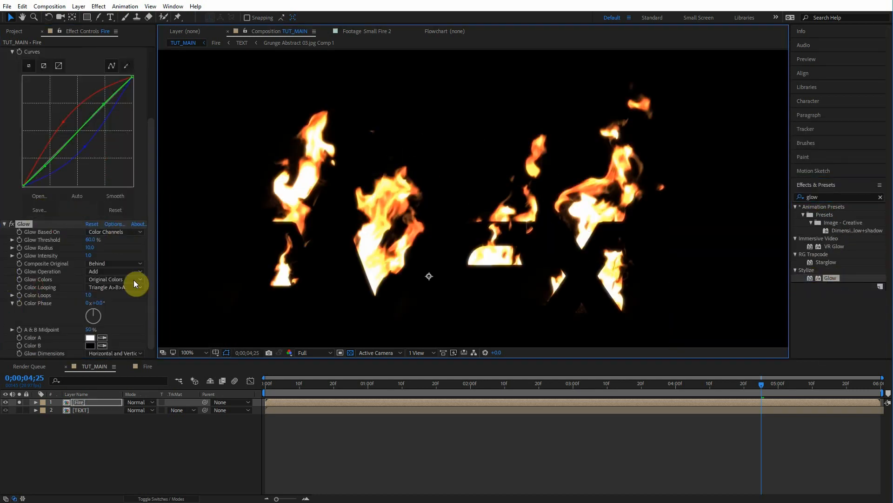
{"action": "left_click", "coordinate": [99, 271]}
{"action": "left_click", "coordinate": [110, 60]}
{"action": "left_click", "coordinate": [110, 279]}
{"action": "left_click", "coordinate": [35, 277]}
{"action": "left_click", "coordinate": [113, 281]}
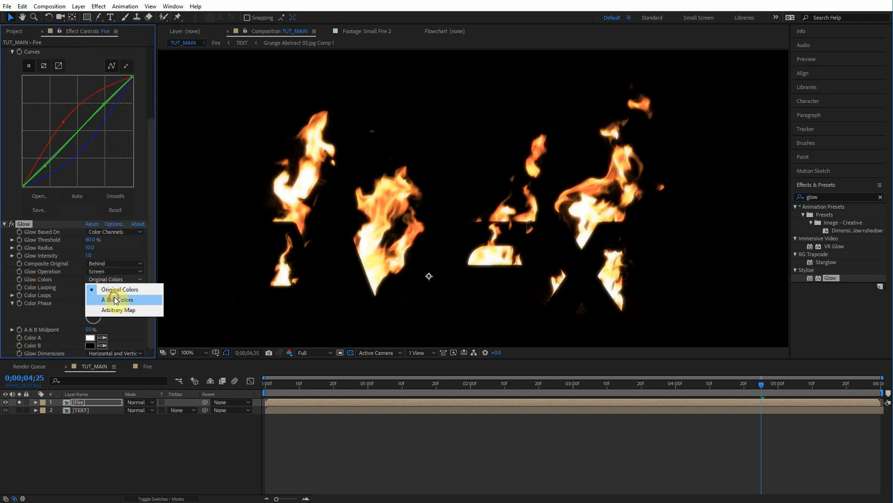
{"action": "left_click", "coordinate": [114, 300]}
{"action": "left_click", "coordinate": [108, 288]}
{"action": "left_click", "coordinate": [110, 297]}
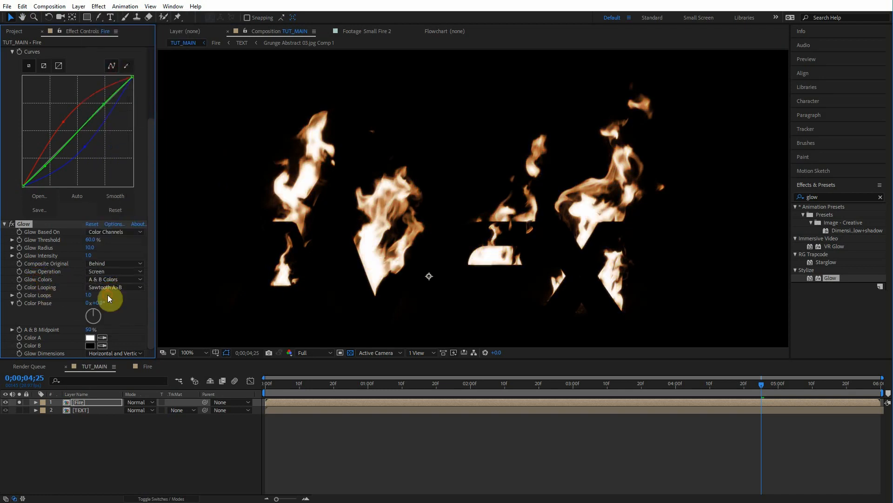
Step: Set the Glow's Color B to FF4800, Color A to a lighter orange, and Glow Radius to 72
{"action": "left_click", "coordinate": [90, 345]}
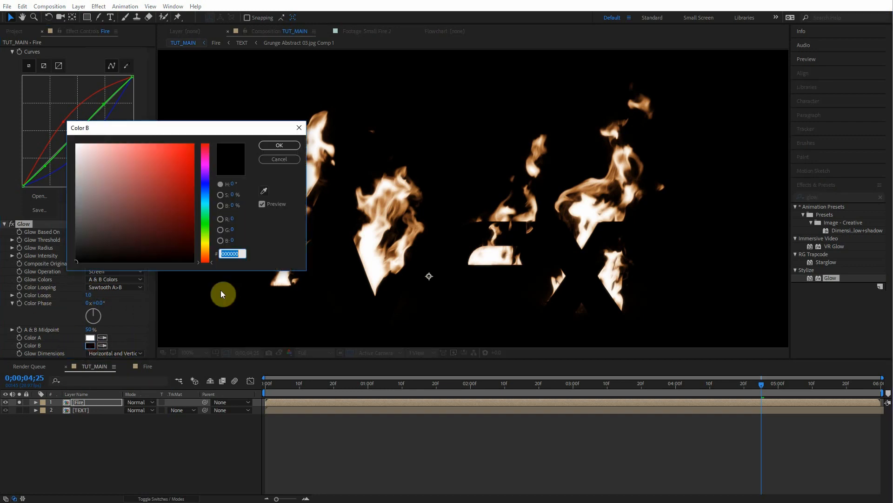
{"action": "left_click_drag", "start_coordinate": [167, 218], "coordinate": [241, 70]}
{"action": "left_click_drag", "start_coordinate": [205, 264], "coordinate": [207, 255]}
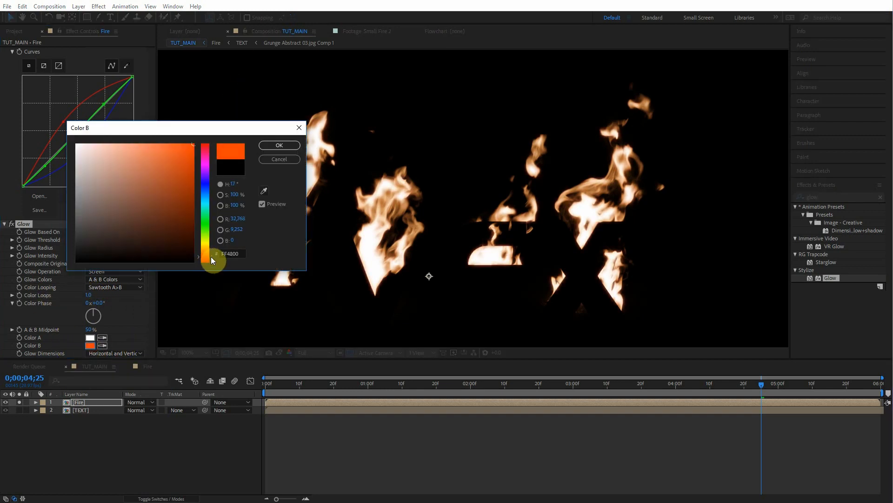
{"action": "left_click", "coordinate": [289, 145]}
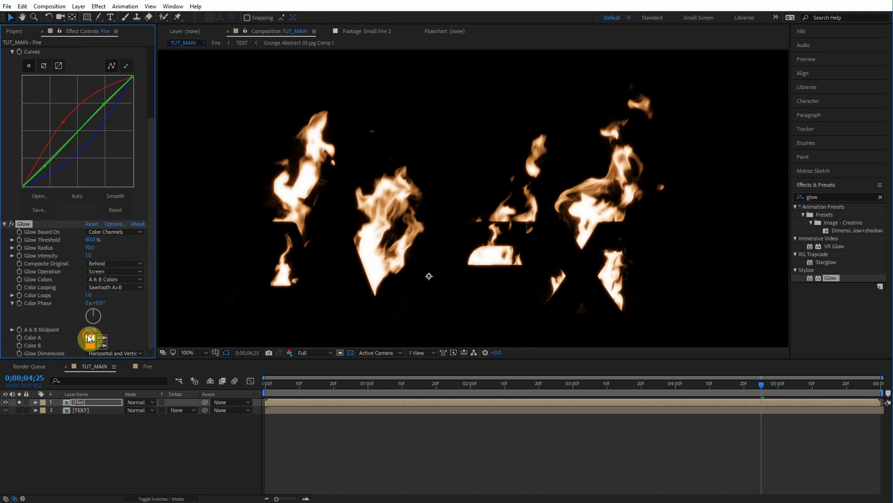
{"action": "left_click", "coordinate": [90, 338]}
{"action": "left_click_drag", "start_coordinate": [205, 261], "coordinate": [208, 255]}
{"action": "mouse_move", "coordinate": [144, 179]}
{"action": "left_mouse_down"}
{"action": "mouse_move", "coordinate": [144, 114]}
{"action": "mouse_move", "coordinate": [166, 111]}
{"action": "left_mouse_up"}
{"action": "left_click", "coordinate": [279, 145]}
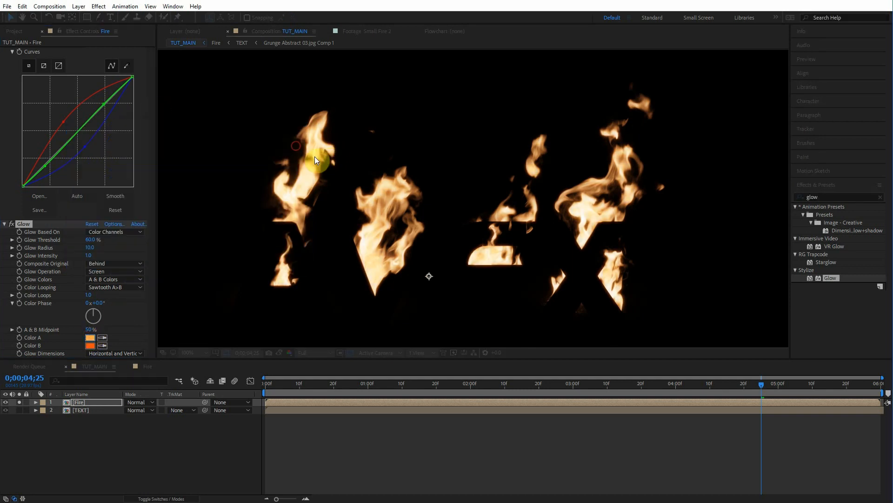
{"action": "left_click_drag", "start_coordinate": [104, 246], "coordinate": [101, 241]}
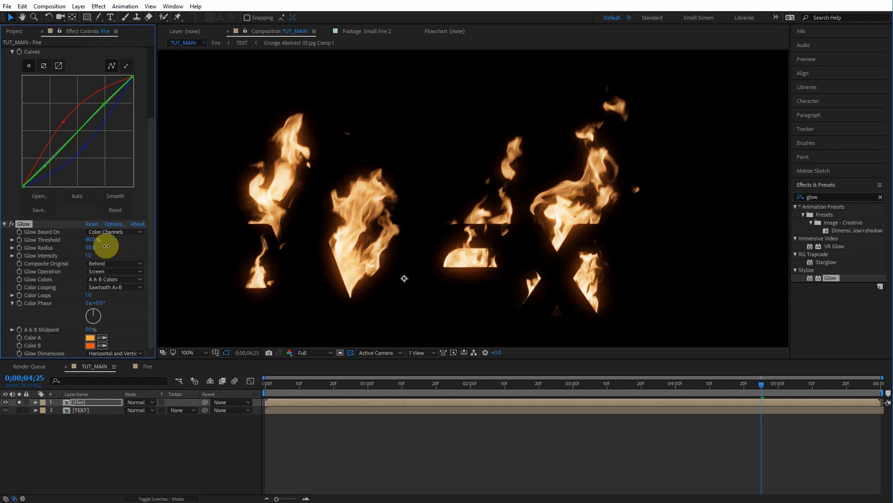
{"action": "key", "text": "comma"}
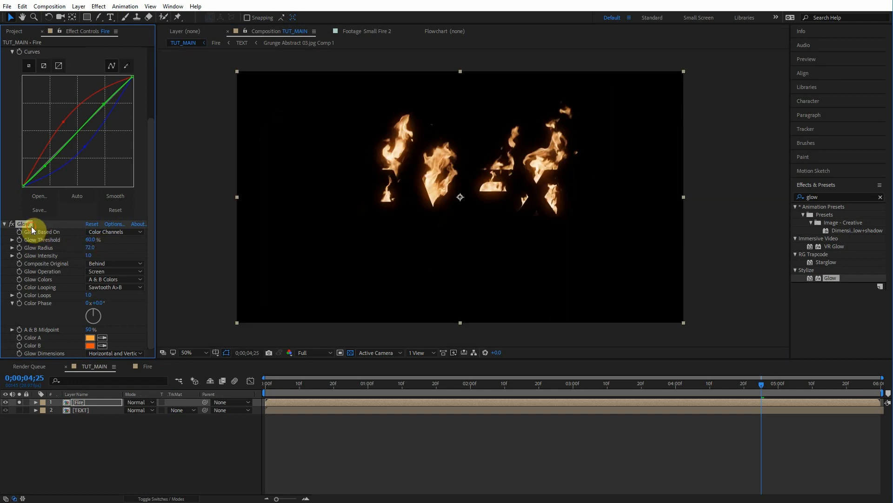
Step: Duplicate the Glow effect, set Glow 2's radius to 143, and toggle it to compare
{"action": "key", "text": "ctrl+d"}
{"action": "key", "text": "period"}
{"action": "key", "text": "period"}
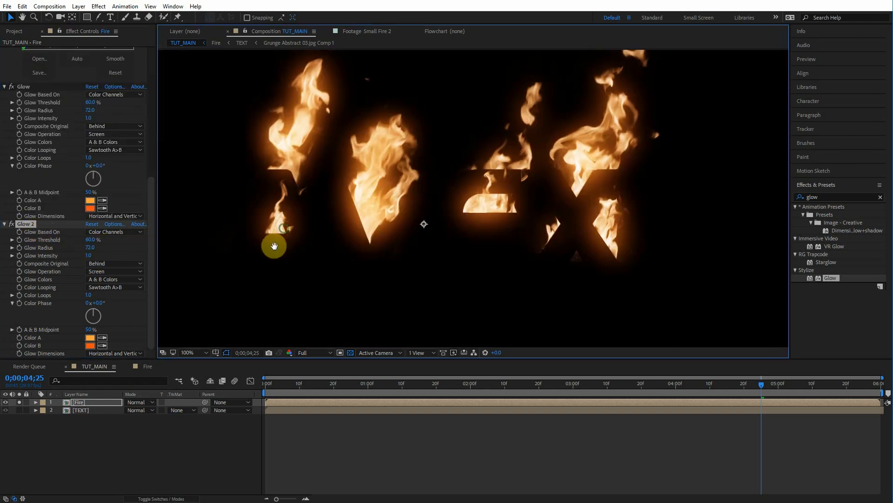
{"action": "left_click_drag", "start_coordinate": [98, 245], "coordinate": [124, 247]}
{"action": "left_click", "coordinate": [12, 225]}
{"action": "left_click", "coordinate": [12, 225]}
{"action": "left_click", "coordinate": [12, 225]}
{"action": "left_click", "coordinate": [12, 225]}
{"action": "left_click", "coordinate": [12, 225]}
{"action": "left_click", "coordinate": [12, 225]}
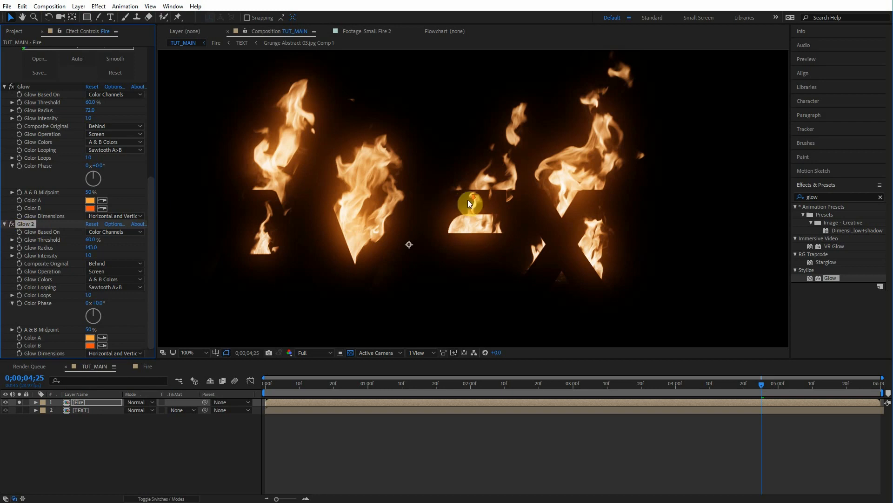
Step: Duplicate Glow 2 and set Glow 3's radius to 312
{"action": "scroll", "coordinate": [469, 199], "scroll_direction": "down", "scroll_amount": 2}
{"action": "left_click_drag", "start_coordinate": [468, 200], "coordinate": [430, 213]}
{"action": "left_click", "coordinate": [30, 226]}
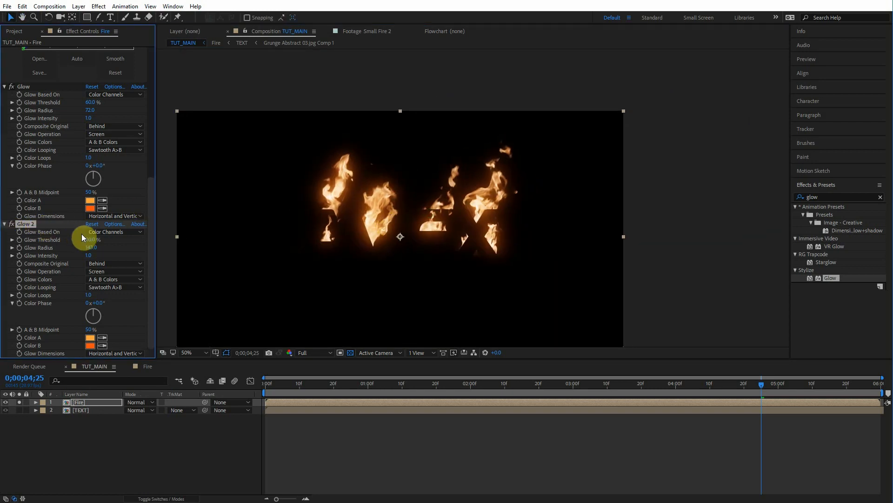
{"action": "key", "text": "ctrl+d"}
{"action": "left_click_drag", "start_coordinate": [94, 242], "coordinate": [169, 248]}
Step: Try to add a Levels effect to the Fire layer's effect stack
{"action": "scroll", "coordinate": [415, 199], "scroll_direction": "up", "scroll_amount": 2}
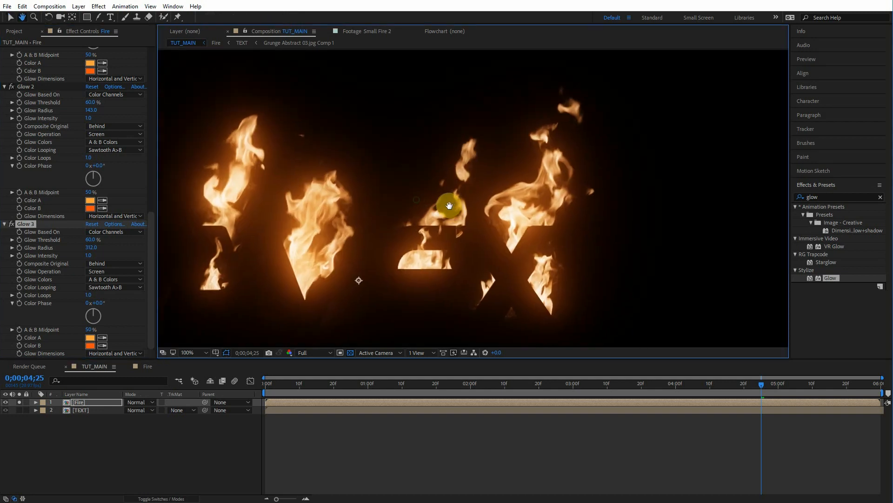
{"action": "scroll", "coordinate": [46, 183], "scroll_direction": "up", "scroll_amount": 3}
{"action": "left_click_drag", "start_coordinate": [387, 237], "coordinate": [429, 217]}
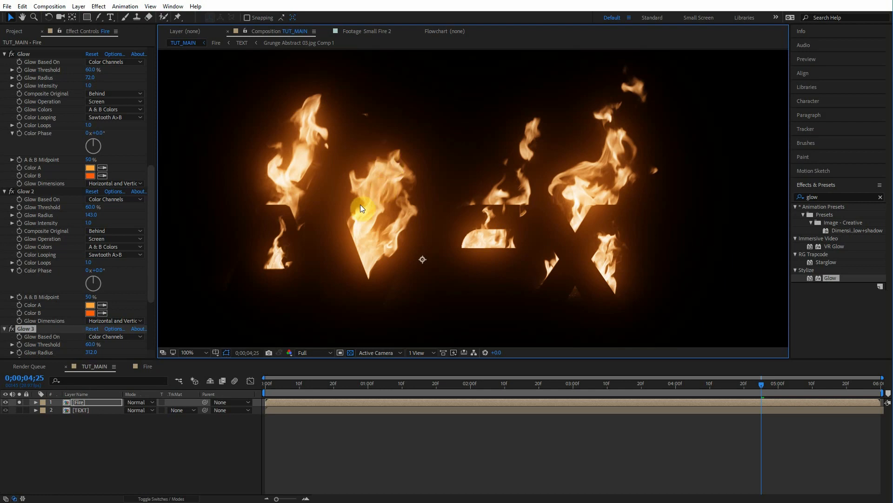
{"action": "left_click", "coordinate": [831, 190]}
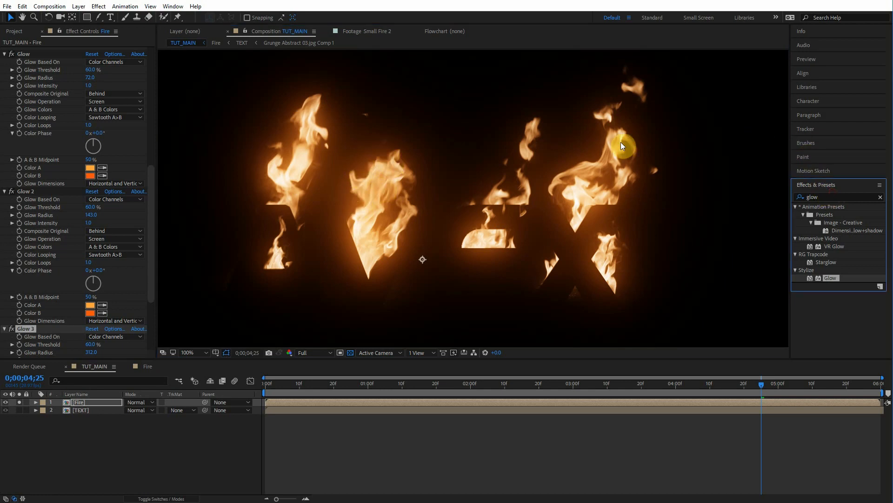
{"action": "left_click", "coordinate": [861, 199]}
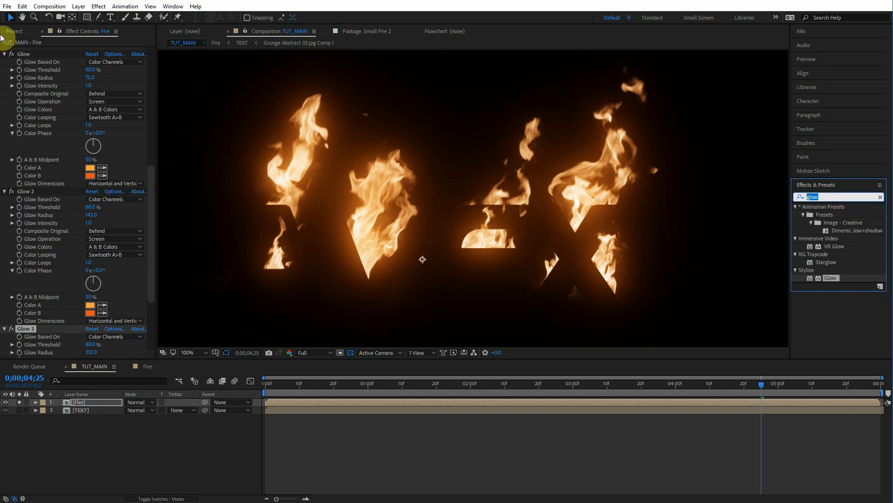
{"action": "type", "text": "leve"}
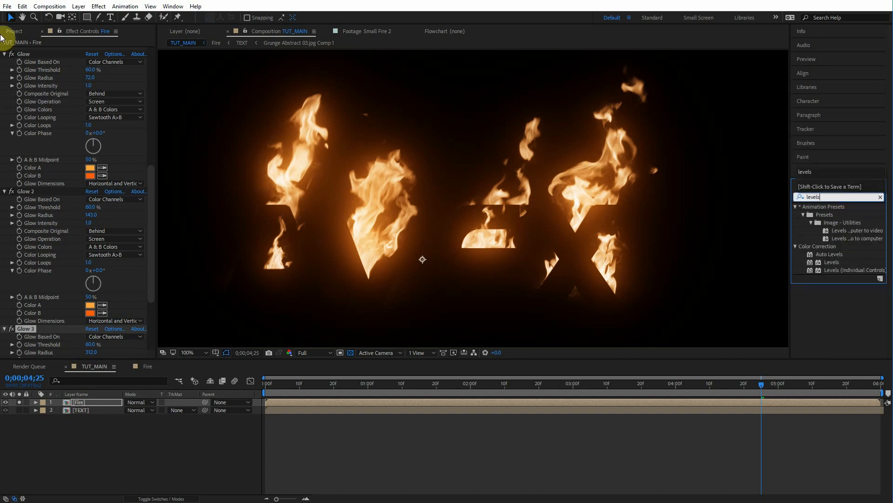
{"action": "type", "text": "ls"}
{"action": "left_click_drag", "start_coordinate": [832, 261], "coordinate": [43, 52]}
{"action": "scroll", "coordinate": [40, 116], "scroll_direction": "up", "scroll_amount": 5}
{"action": "left_click_drag", "start_coordinate": [149, 93], "coordinate": [148, 285]}
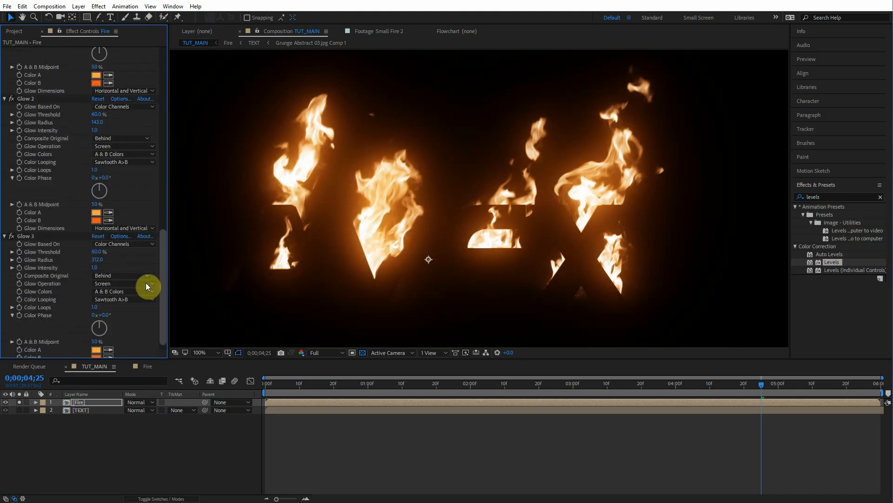
Step: Add a fourth Glow to the Fire layer with Screen operation and a radius of 23
{"action": "left_click", "coordinate": [844, 198]}
{"action": "type", "text": "glow"}
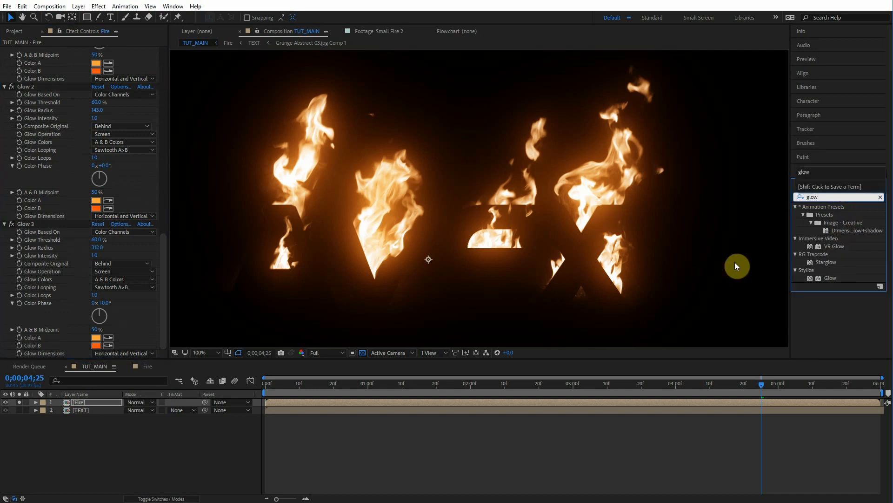
{"action": "left_click_drag", "start_coordinate": [831, 278], "coordinate": [56, 239]}
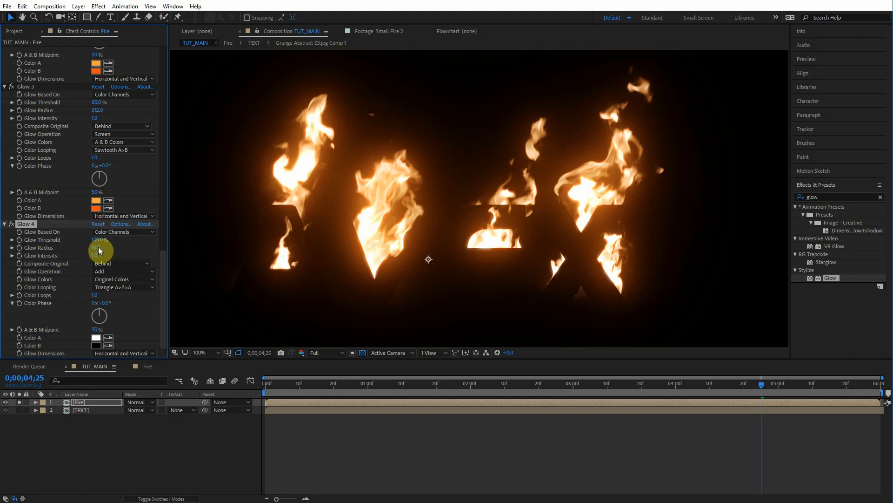
{"action": "left_click", "coordinate": [111, 272]}
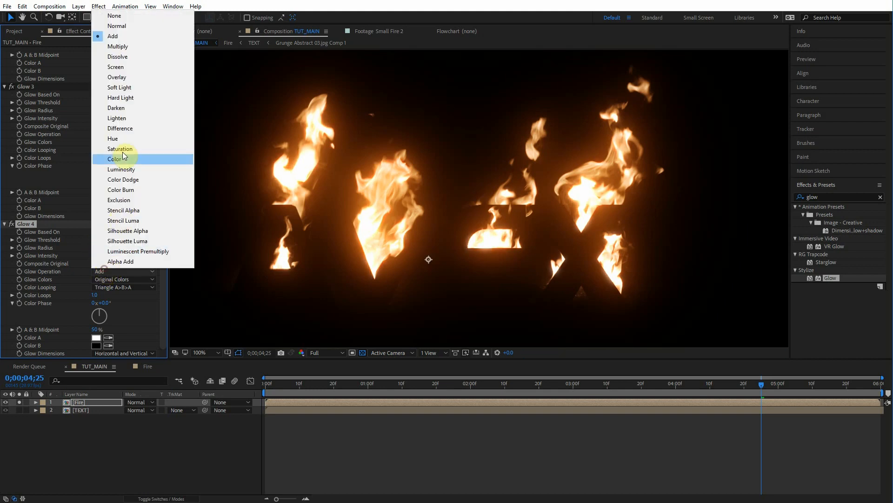
{"action": "left_click", "coordinate": [120, 67]}
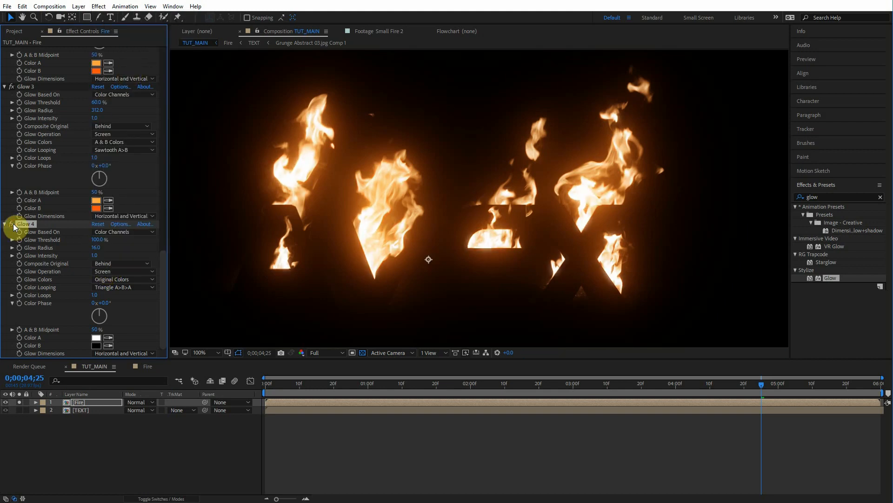
{"action": "left_click_drag", "start_coordinate": [98, 247], "coordinate": [103, 247]}
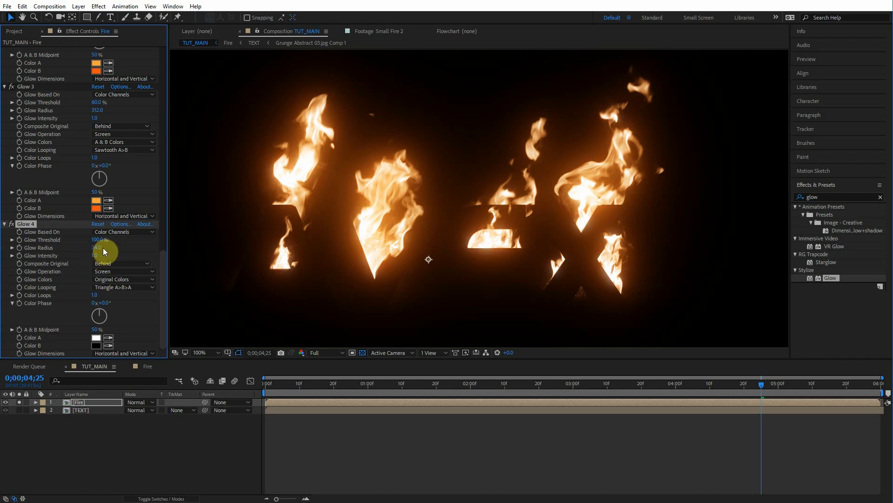
Step: Toggle the Fire layer's effects off to compare the glow result
{"action": "key", "text": "comma"}
{"action": "left_click", "coordinate": [157, 443]}
{"action": "key", "text": "F4"}
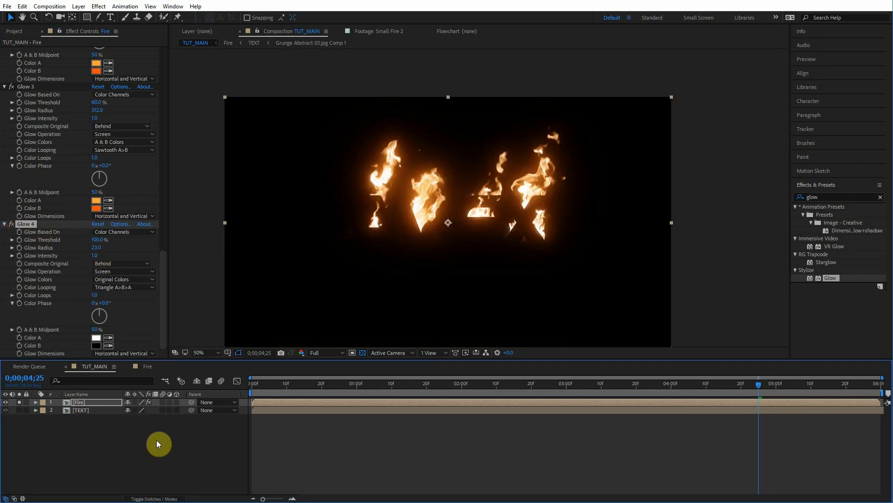
{"action": "left_click", "coordinate": [148, 402]}
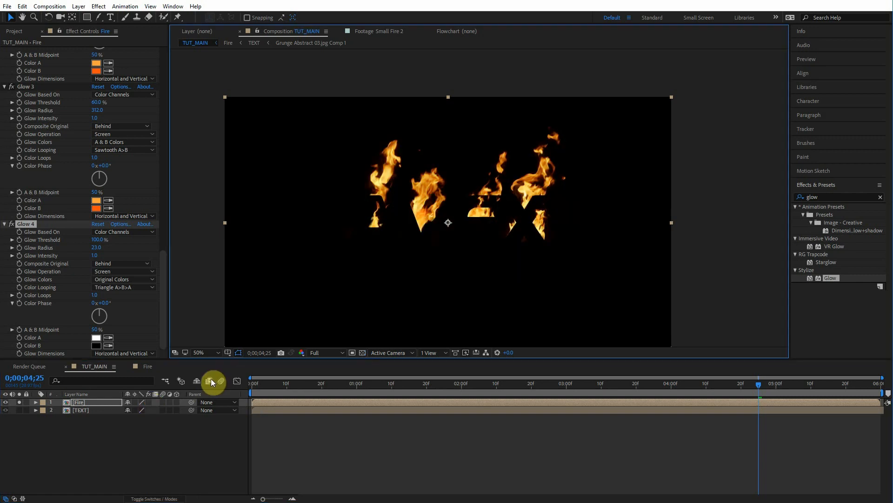
Step: Toggle the Fire layer's effects on and off several times to compare the glowing fire
{"action": "left_click", "coordinate": [149, 402]}
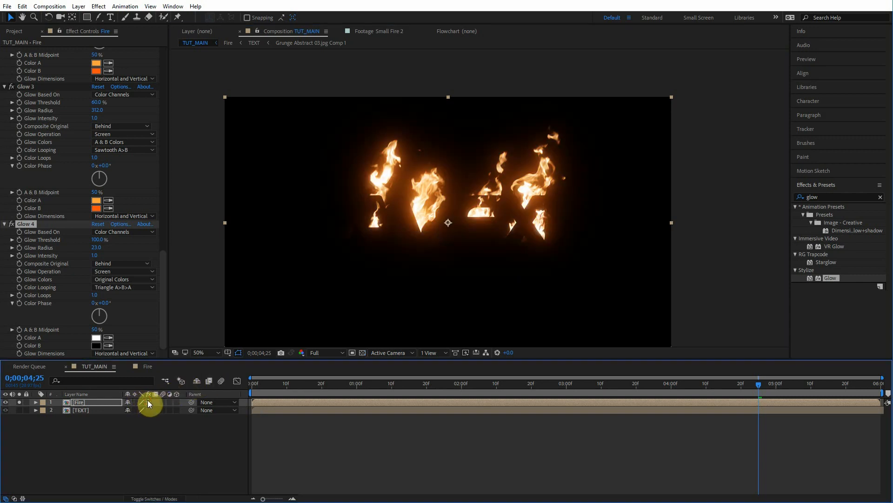
{"action": "left_click", "coordinate": [149, 402]}
{"action": "left_click", "coordinate": [149, 401]}
{"action": "left_click", "coordinate": [150, 400]}
{"action": "left_click", "coordinate": [149, 400]}
{"action": "left_click", "coordinate": [150, 400]}
{"action": "left_click", "coordinate": [150, 400]}
{"action": "left_click", "coordinate": [149, 401]}
{"action": "left_click", "coordinate": [150, 400]}
{"action": "left_click", "coordinate": [150, 401]}
{"action": "left_click", "coordinate": [150, 401]}
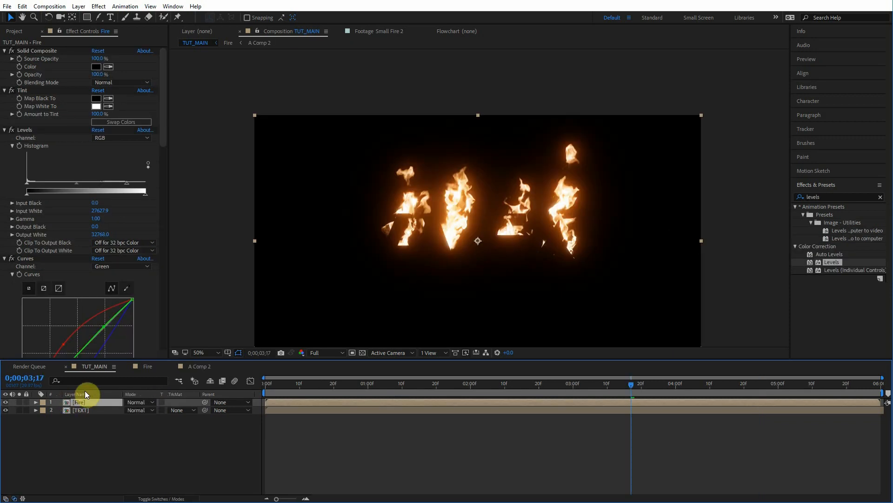
Step: Set the Fire layer's blending mode to Screen in TUT_MAIN
{"action": "left_click", "coordinate": [134, 402]}
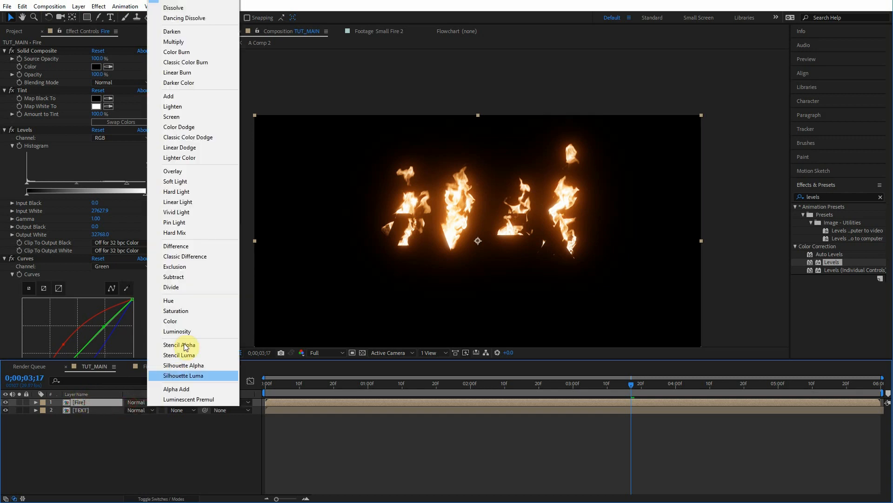
{"action": "left_click", "coordinate": [172, 117]}
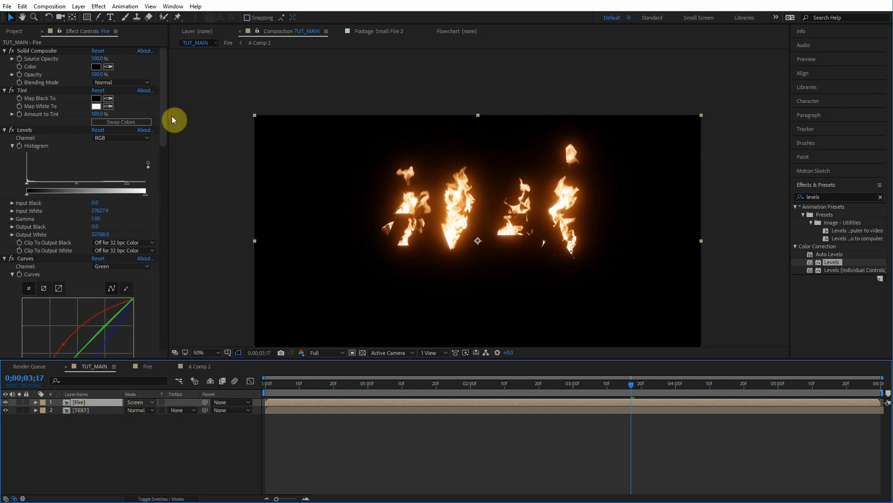
{"action": "left_click_drag", "start_coordinate": [634, 383], "coordinate": [651, 386]}
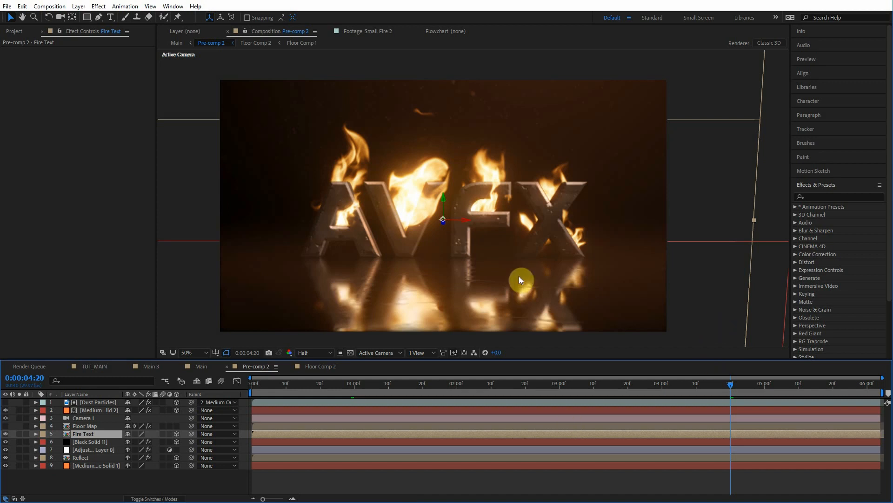
Step: Solo the Fire Text, Reflect, adjustment and Floor Map layers in Pre-comp 2 to inspect each one
{"action": "left_click", "coordinate": [19, 433]}
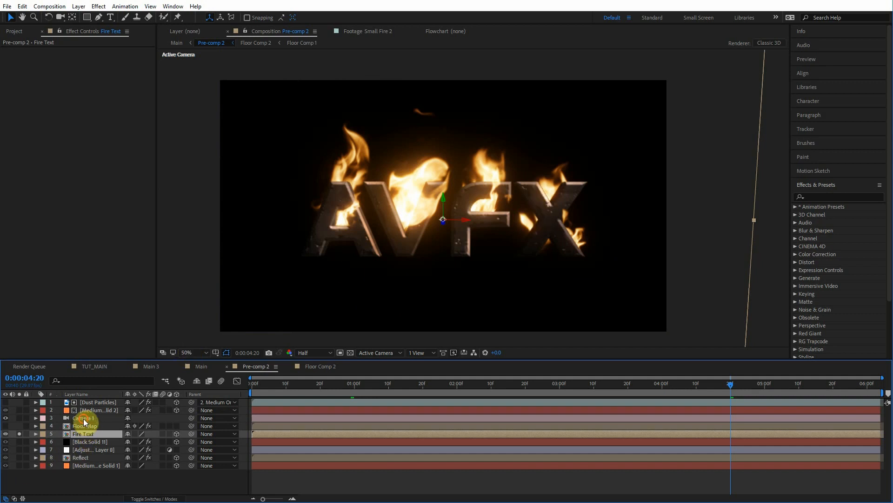
{"action": "left_click", "coordinate": [84, 418]}
{"action": "left_click", "coordinate": [87, 435]}
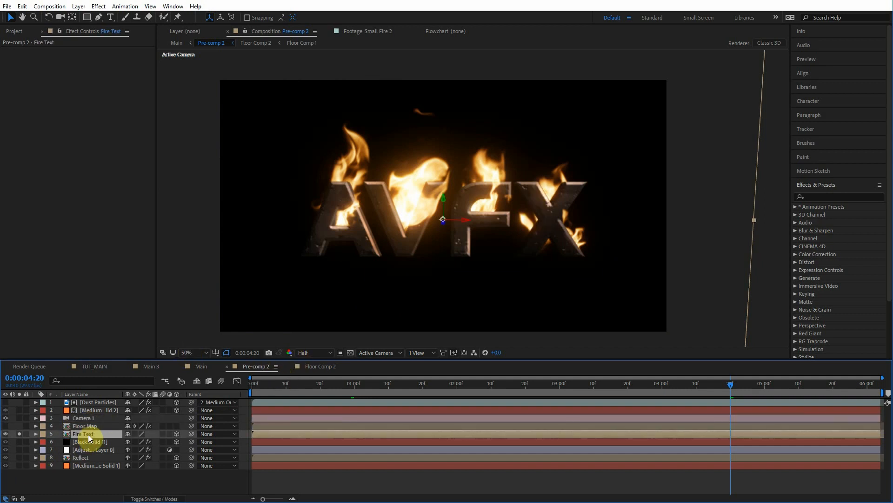
{"action": "left_click", "coordinate": [19, 457]}
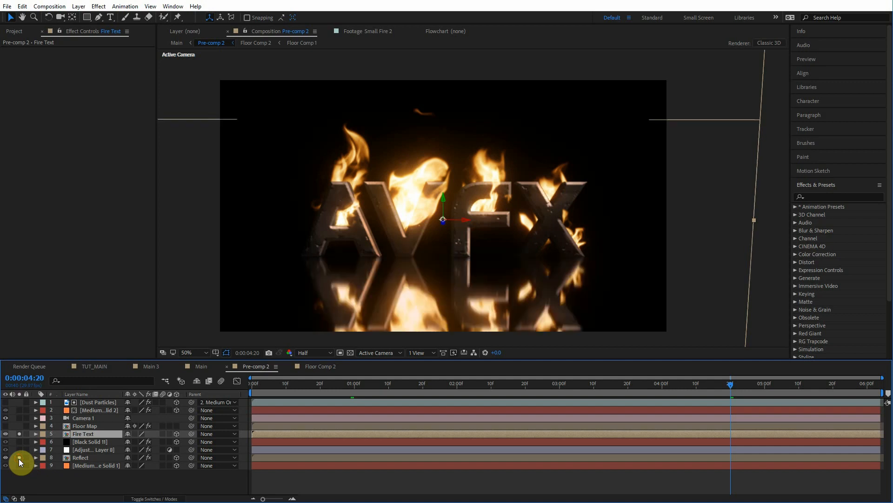
{"action": "left_click", "coordinate": [83, 459]}
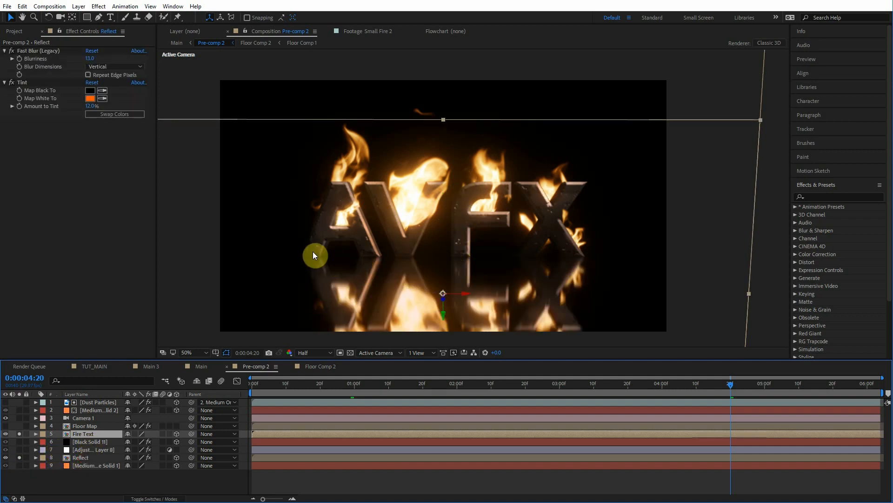
{"action": "left_click", "coordinate": [102, 426]}
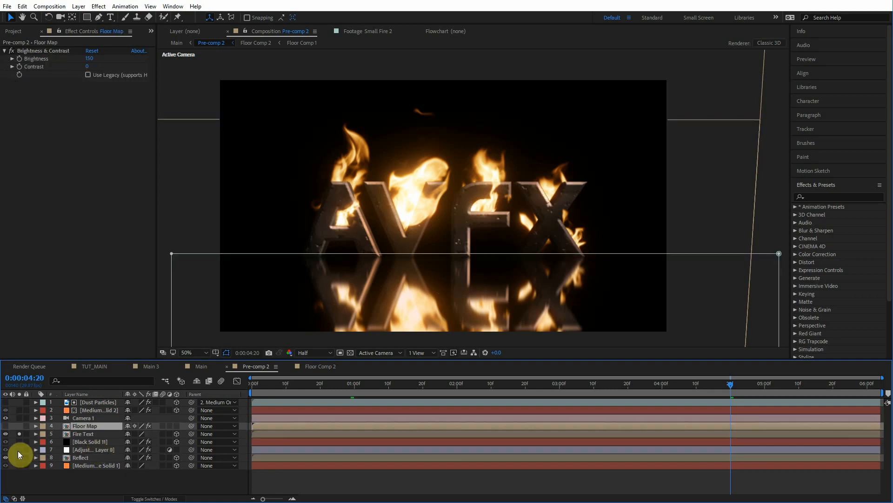
{"action": "left_click", "coordinate": [19, 449]}
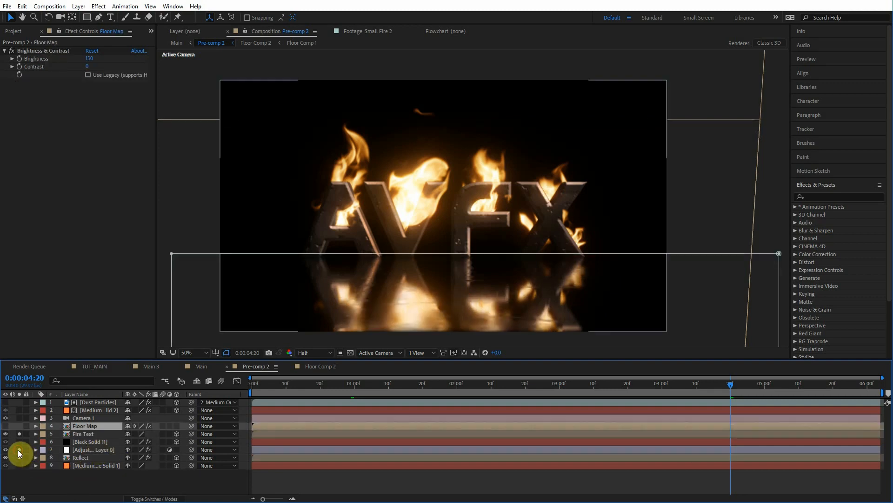
{"action": "left_click", "coordinate": [18, 450]}
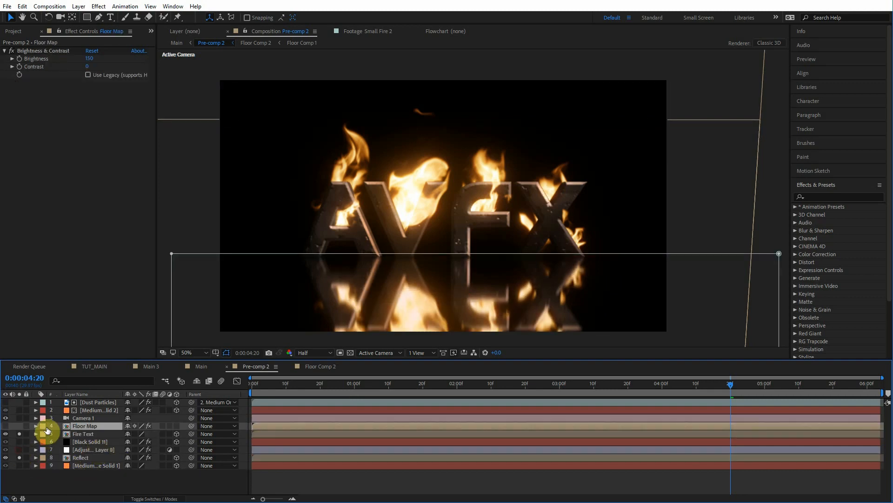
{"action": "left_click", "coordinate": [18, 425]}
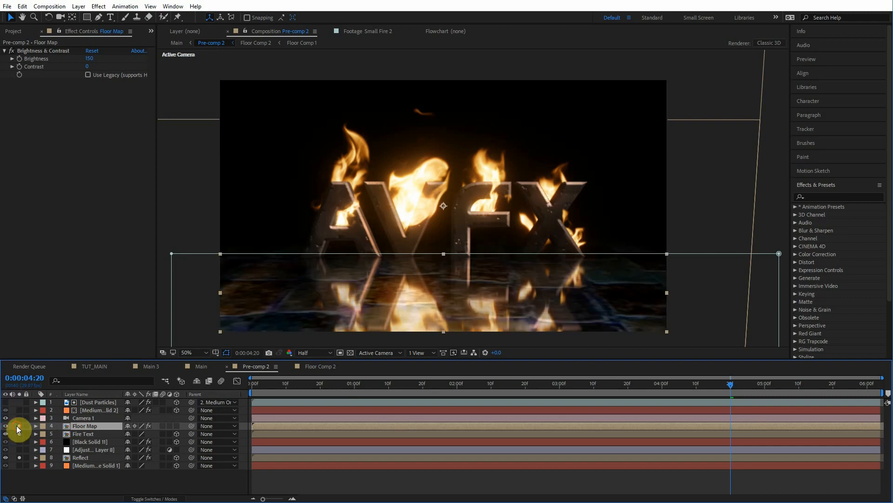
Step: Open the Floor Map layer's Floor Comp 2 precomp to inspect it, returning to Pre-comp 2
{"action": "left_click", "coordinate": [85, 485]}
{"action": "left_click", "coordinate": [79, 426]}
{"action": "double_click", "coordinate": [80, 426]}
{"action": "left_click_drag", "start_coordinate": [368, 386], "coordinate": [366, 386]}
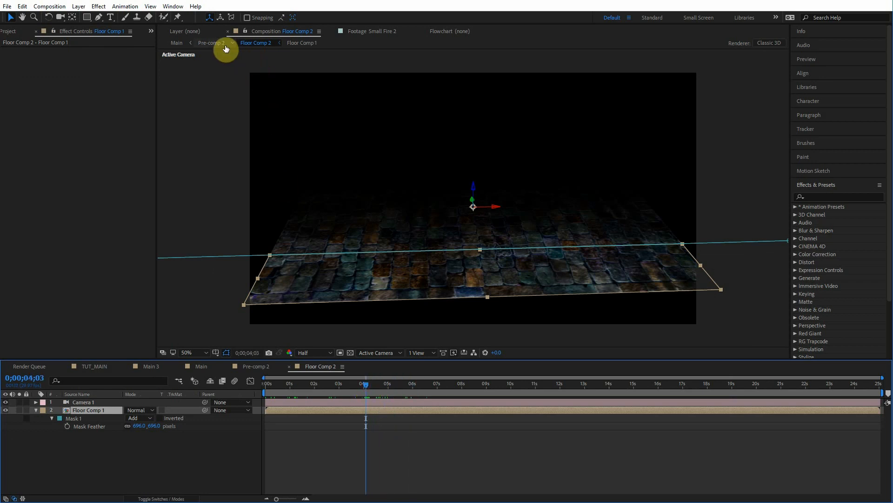
{"action": "left_click", "coordinate": [210, 42]}
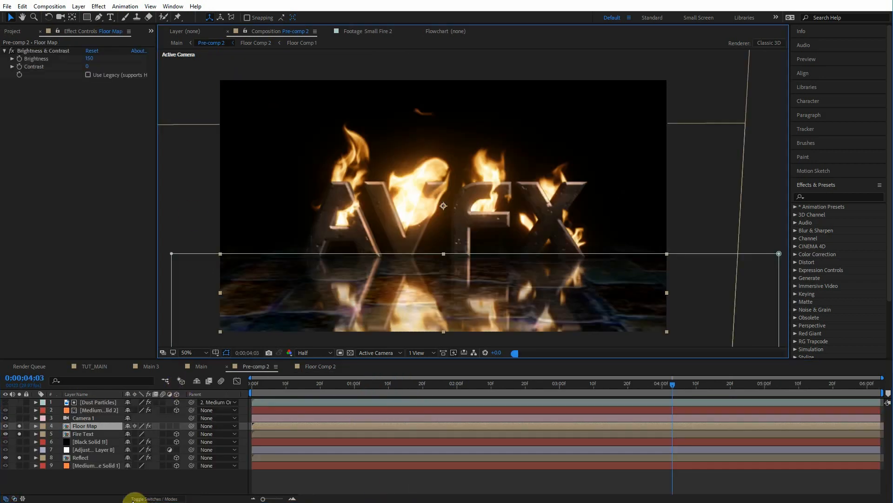
{"action": "double_click", "coordinate": [94, 426]}
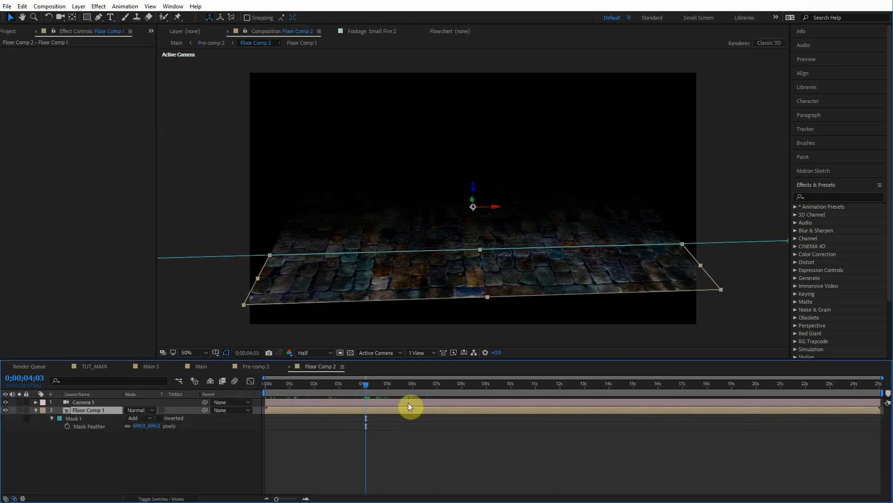
{"action": "left_click", "coordinate": [209, 45]}
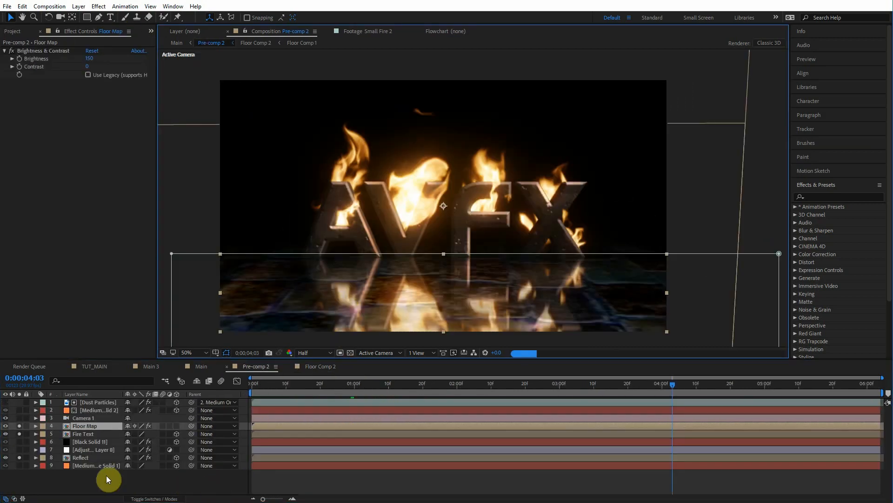
Step: Toggle a layer switch on the Floor Map layer on and off to compare the floor
{"action": "left_click", "coordinate": [89, 418]}
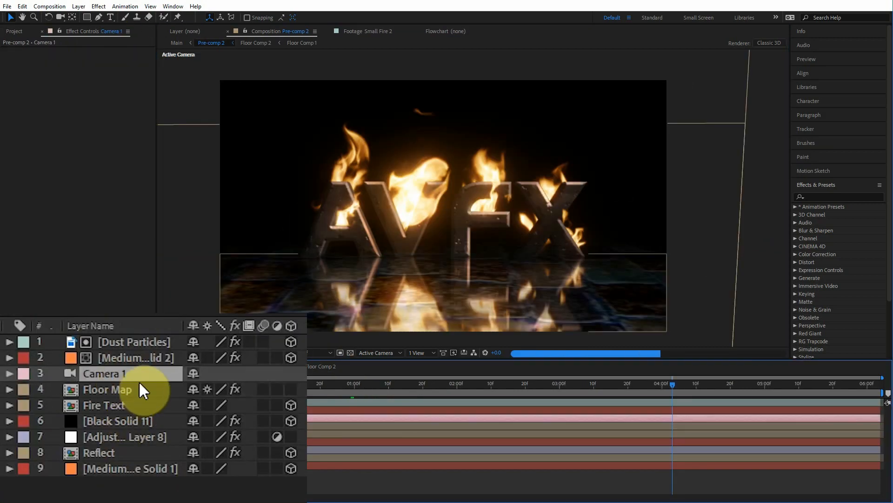
{"action": "left_click", "coordinate": [207, 388]}
{"action": "left_click", "coordinate": [207, 388]}
{"action": "left_click", "coordinate": [207, 388]}
{"action": "left_click", "coordinate": [206, 388]}
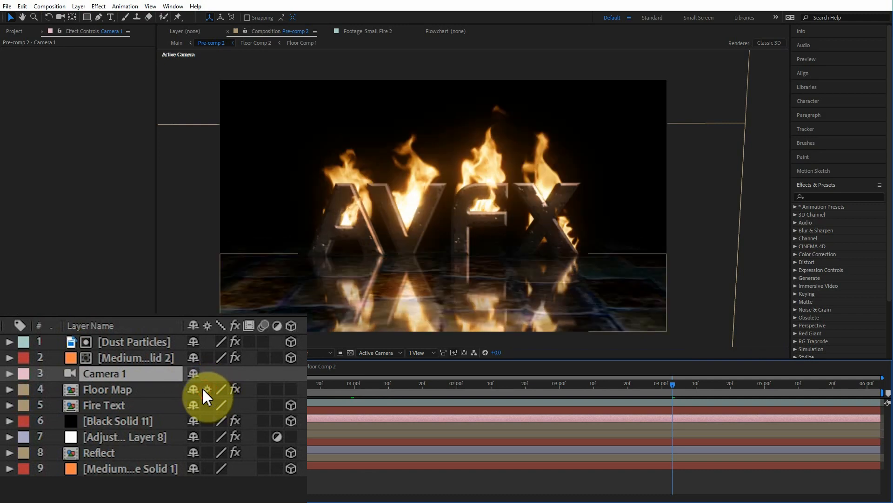
{"action": "left_click", "coordinate": [108, 390]}
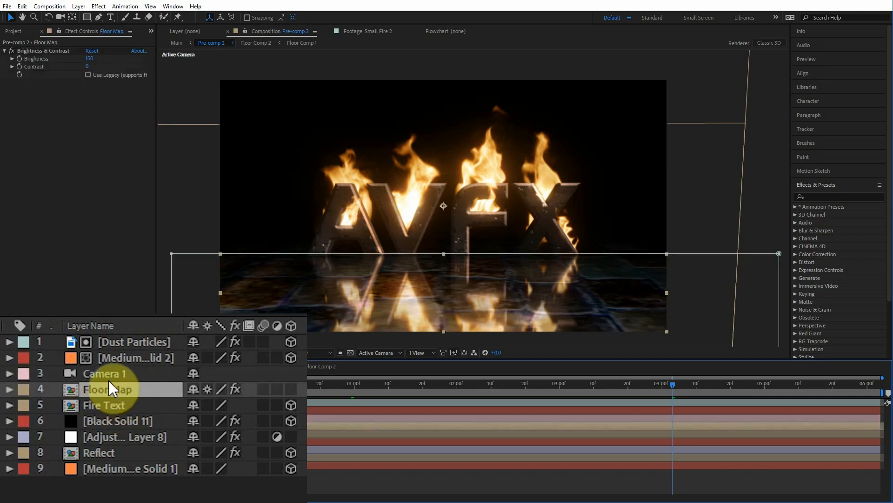
{"action": "left_click", "coordinate": [110, 374]}
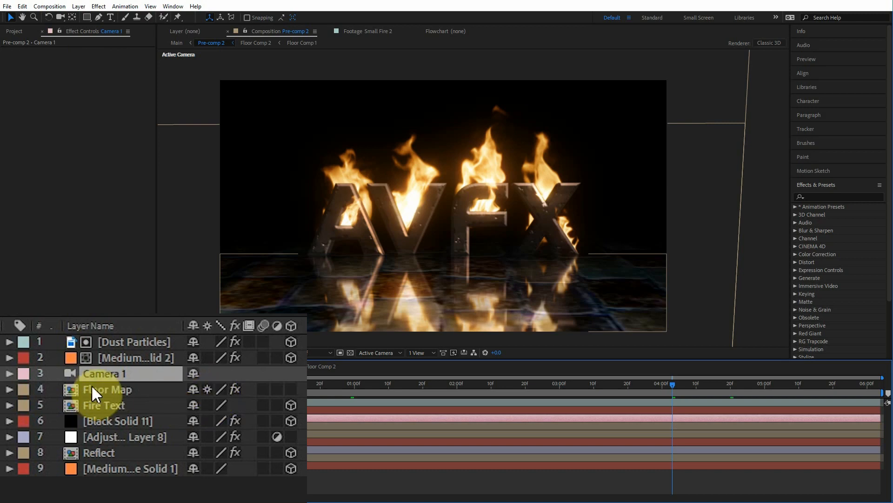
Step: Toggle the adjustment layer's Compound Blur effect off and on to compare the blurred reflection
{"action": "left_click", "coordinate": [125, 437]}
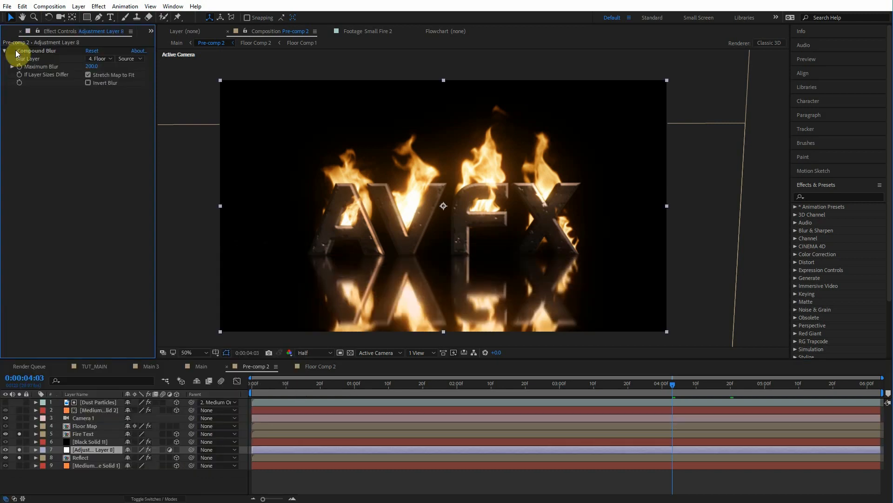
{"action": "left_click", "coordinate": [18, 51]}
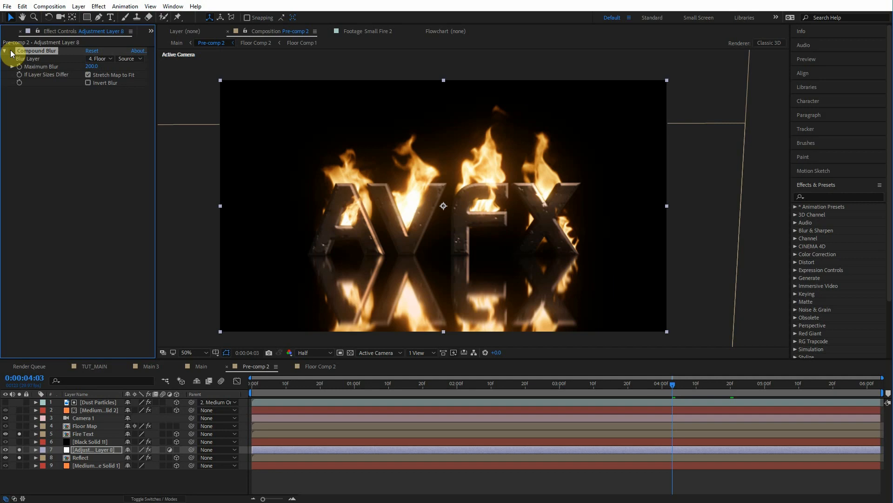
{"action": "left_click", "coordinate": [11, 51]}
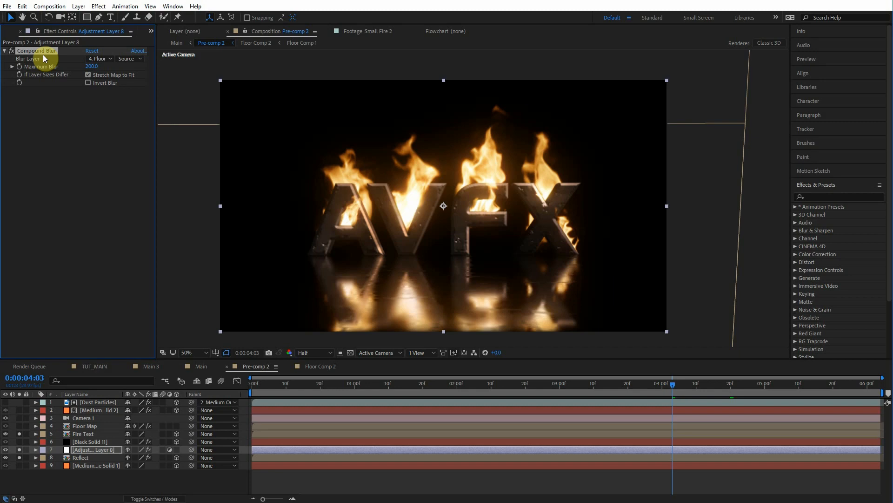
{"action": "left_click", "coordinate": [30, 59]}
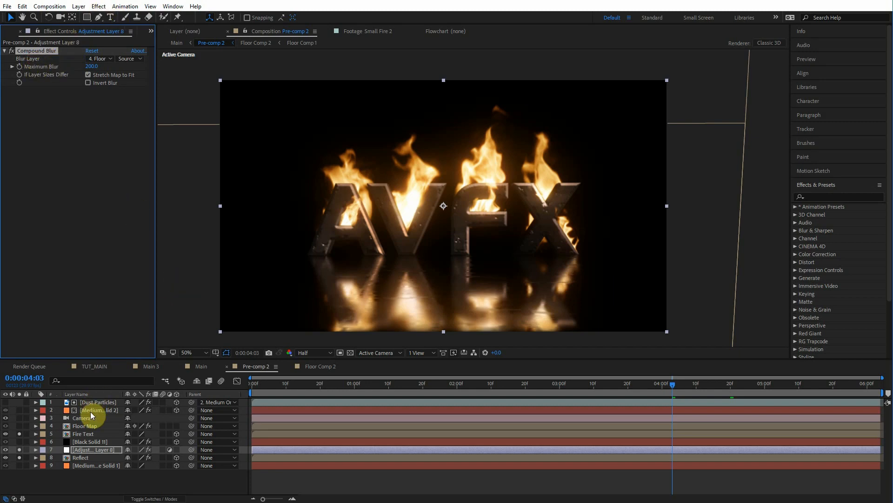
Step: Solo the Floor Map and the orange solid layers in Pre-comp 2 to examine their contribution
{"action": "left_click", "coordinate": [19, 426]}
{"action": "left_click", "coordinate": [20, 425]}
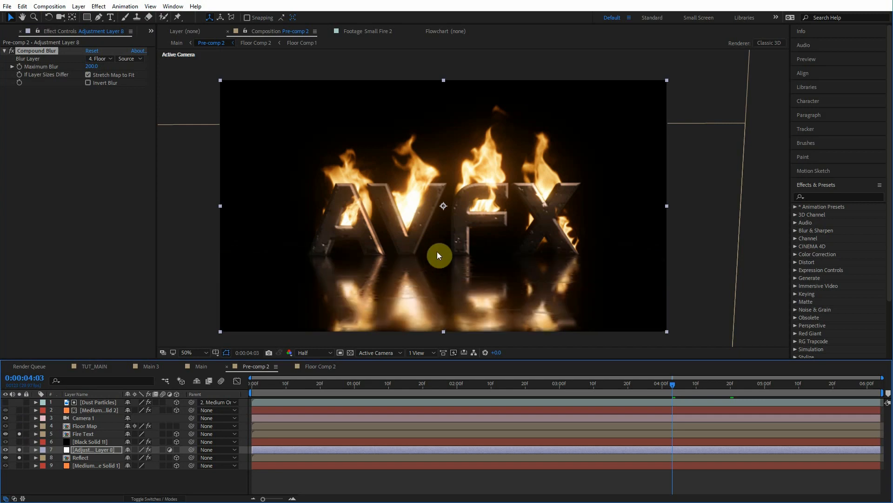
{"action": "left_click", "coordinate": [18, 465]}
{"action": "left_click", "coordinate": [97, 479]}
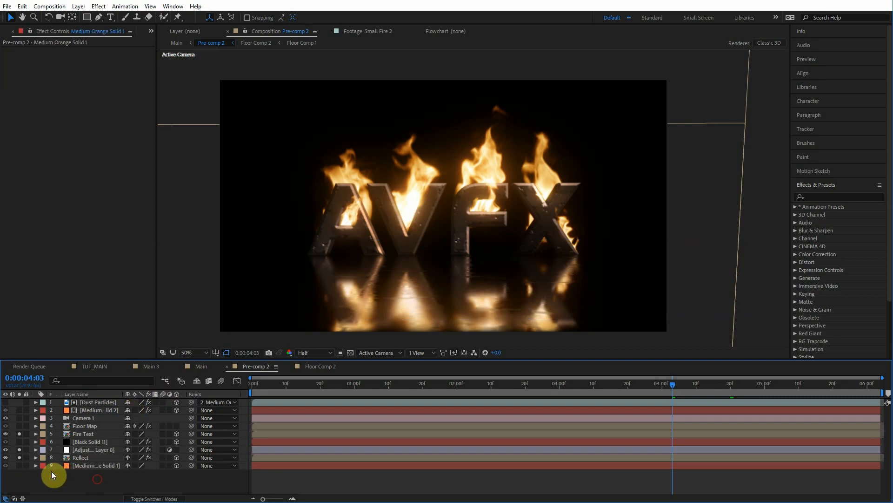
{"action": "left_click", "coordinate": [99, 466]}
{"action": "left_click", "coordinate": [19, 466]}
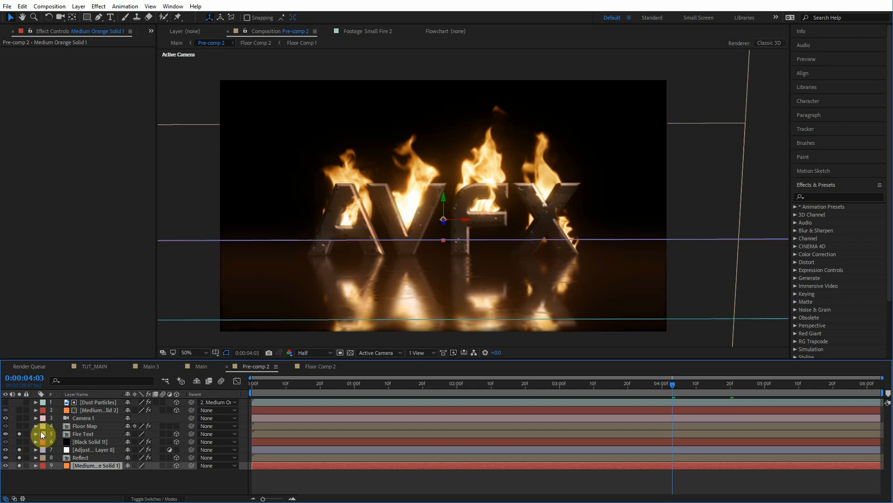
{"action": "left_click", "coordinate": [19, 410]}
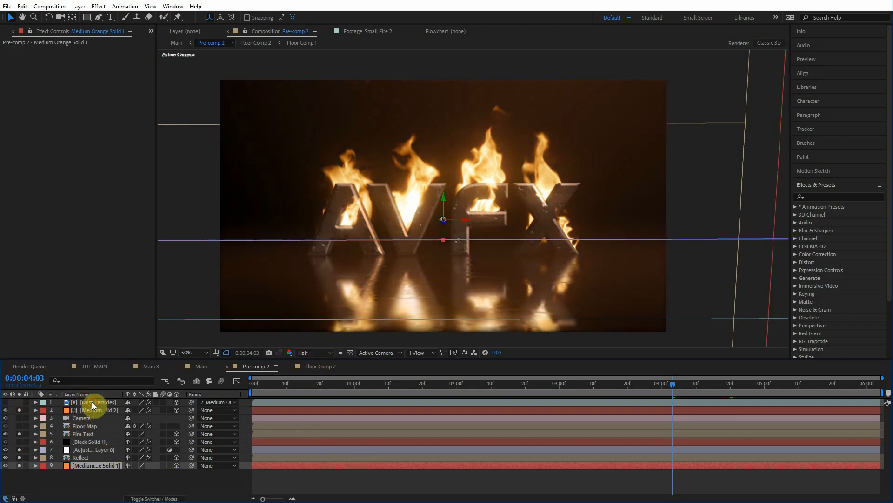
{"action": "left_click", "coordinate": [91, 401]}
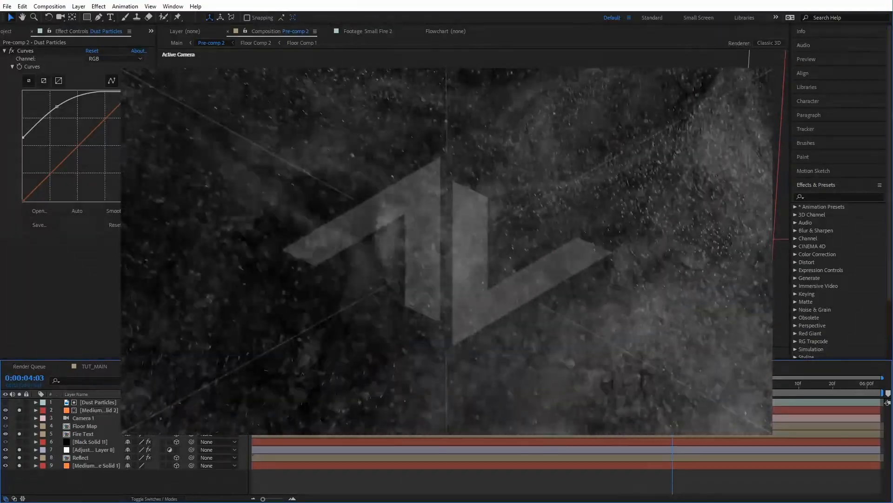
Step: Scrub through the Transition composition to review the fire transition
{"action": "left_click", "coordinate": [832, 70]}
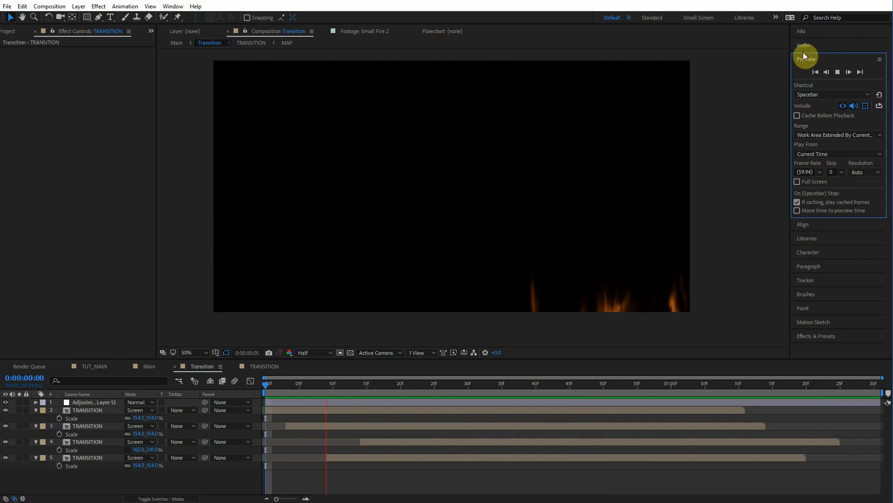
{"action": "mouse_move", "coordinate": [367, 385]}
{"action": "left_mouse_down"}
{"action": "mouse_move", "coordinate": [467, 423]}
{"action": "mouse_move", "coordinate": [511, 419]}
{"action": "mouse_move", "coordinate": [501, 419]}
{"action": "left_mouse_up"}
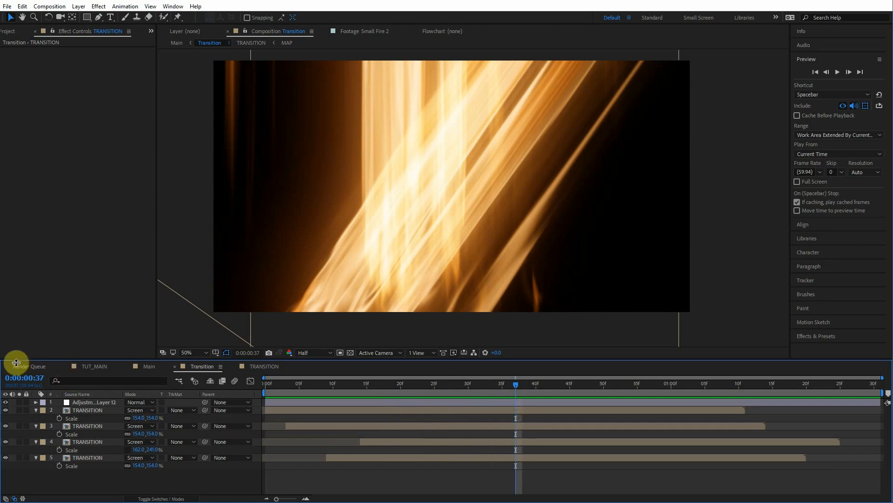
Step: Browse the Project panel's folders and stock footage items
{"action": "left_click", "coordinate": [10, 33]}
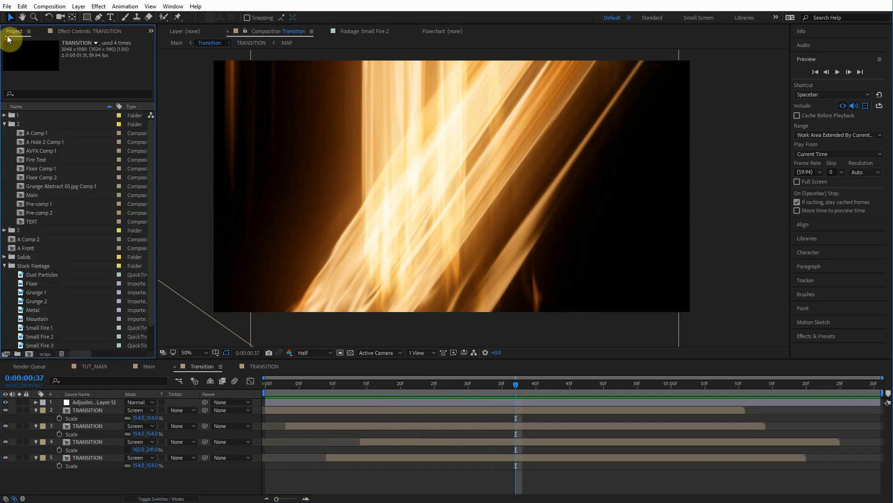
{"action": "left_click", "coordinate": [5, 266]}
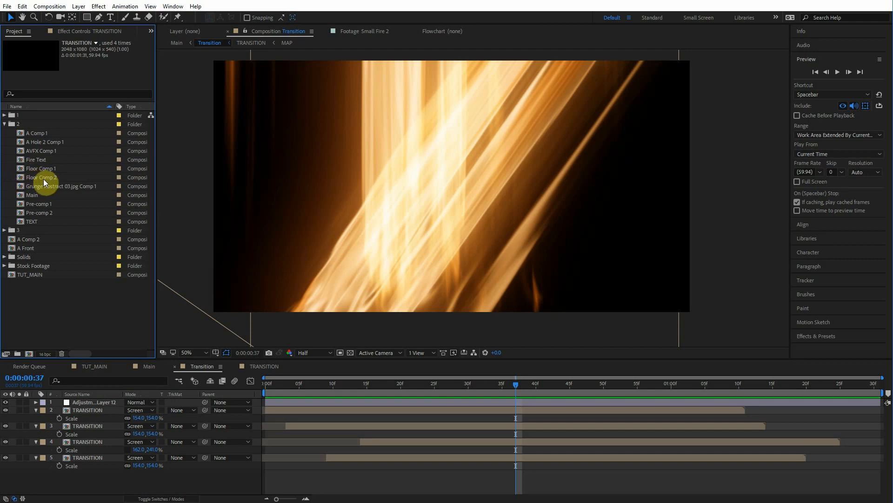
{"action": "left_click", "coordinate": [5, 125]}
{"action": "left_click", "coordinate": [4, 168]}
{"action": "left_click", "coordinate": [82, 311]}
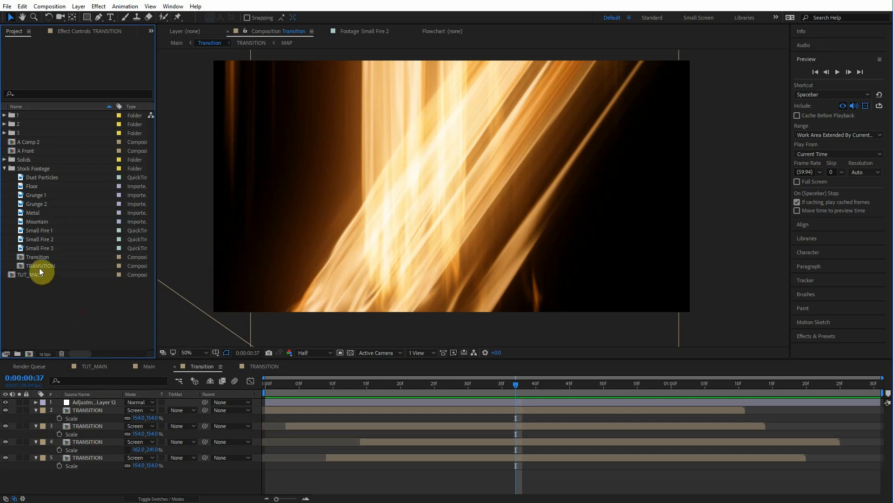
Step: Open the Small Fire 3 stock footage and scrub through it to preview the flames
{"action": "left_click", "coordinate": [41, 248]}
{"action": "double_click", "coordinate": [42, 248]}
{"action": "mouse_move", "coordinate": [202, 331]}
{"action": "left_mouse_down"}
{"action": "mouse_move", "coordinate": [239, 330]}
{"action": "mouse_move", "coordinate": [204, 330]}
{"action": "left_mouse_up"}
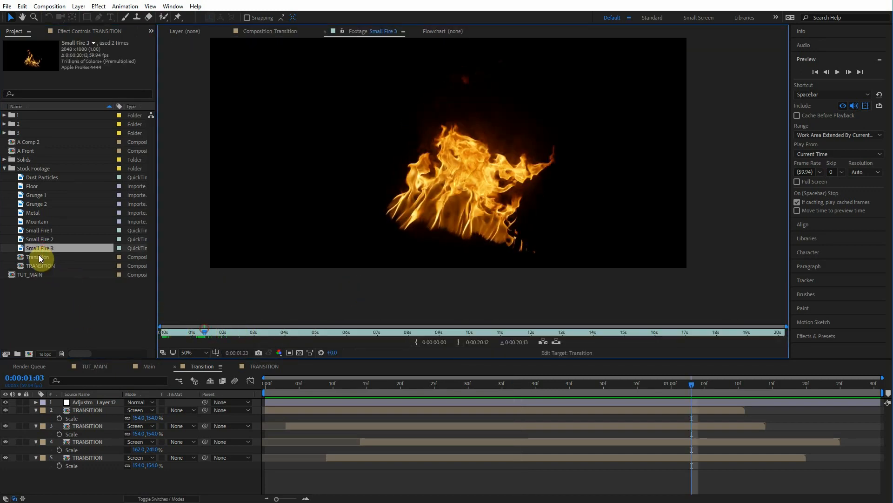
Step: Create a new composition from the Small Fire 3 footage and move the fire layer lower in the frame
{"action": "left_click_drag", "start_coordinate": [44, 249], "coordinate": [31, 355]}
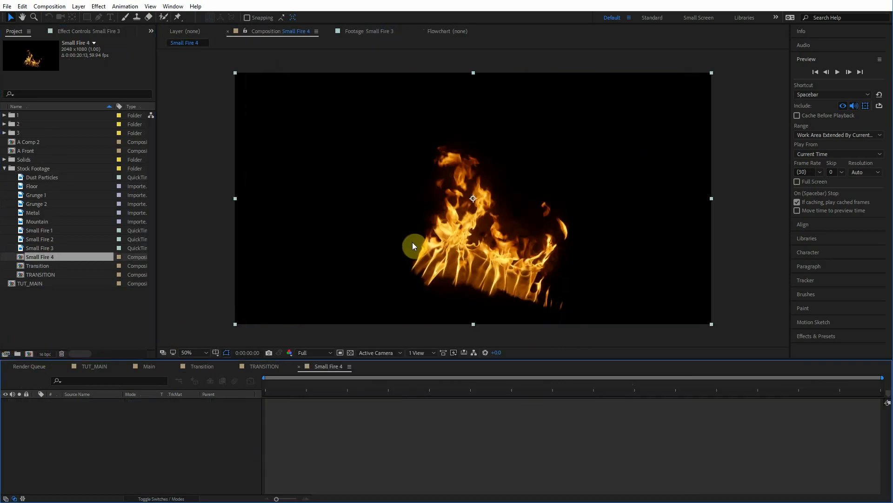
{"action": "left_click", "coordinate": [49, 18]}
{"action": "left_click_drag", "start_coordinate": [529, 274], "coordinate": [566, 269]}
{"action": "left_click", "coordinate": [10, 17]}
{"action": "left_click_drag", "start_coordinate": [543, 218], "coordinate": [504, 267]}
{"action": "mouse_move", "coordinate": [274, 384]}
{"action": "left_mouse_down"}
{"action": "mouse_move", "coordinate": [289, 386]}
{"action": "mouse_move", "coordinate": [281, 389]}
{"action": "left_mouse_up"}
Step: Create a new black solid layer named Matte above the fire footage
{"action": "left_click", "coordinate": [85, 402]}
{"action": "key", "text": "ctrl+y"}
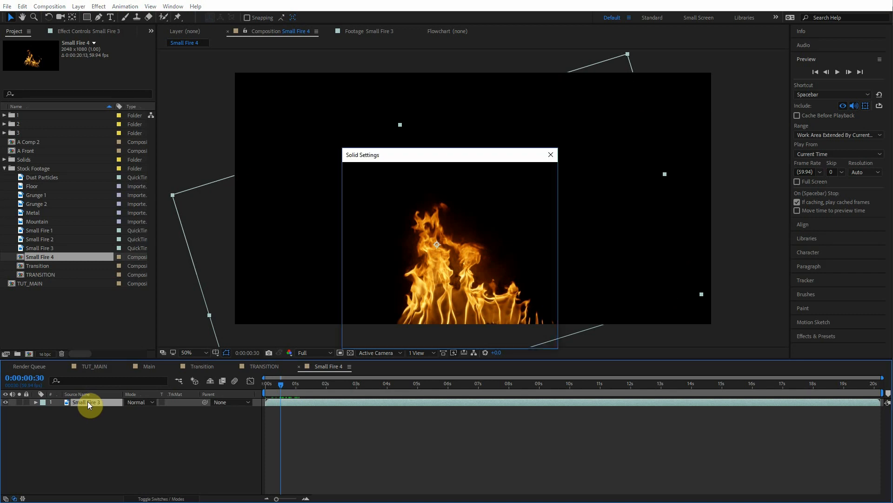
{"action": "key", "text": "Return"}
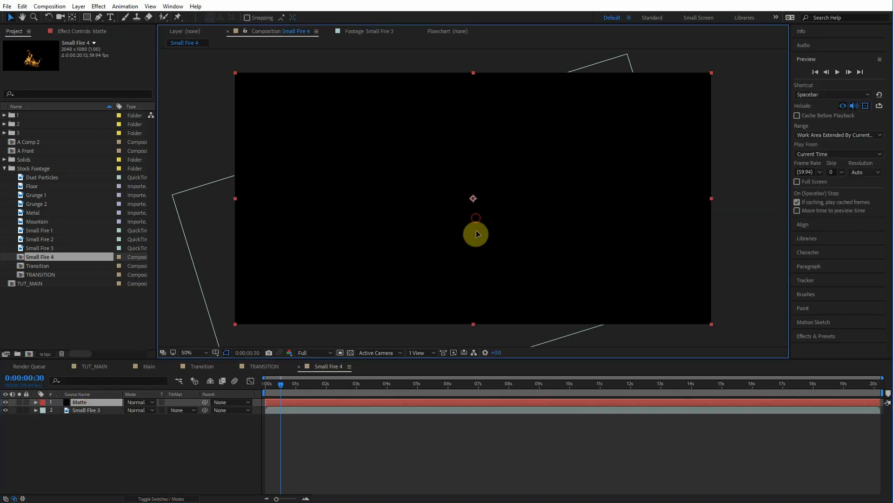
Step: Draw a rectangular mask across the bottom strip of the Matte solid and set its mode to Subtract
{"action": "left_click_drag", "start_coordinate": [473, 289], "coordinate": [473, 284]}
{"action": "left_click", "coordinate": [87, 18]}
{"action": "left_click_drag", "start_coordinate": [390, 203], "coordinate": [388, 192]}
{"action": "scroll", "coordinate": [388, 192], "scroll_direction": "down", "scroll_amount": 1}
{"action": "left_click_drag", "start_coordinate": [184, 276], "coordinate": [675, 334]}
{"action": "left_click_drag", "start_coordinate": [732, 324], "coordinate": [774, 295]}
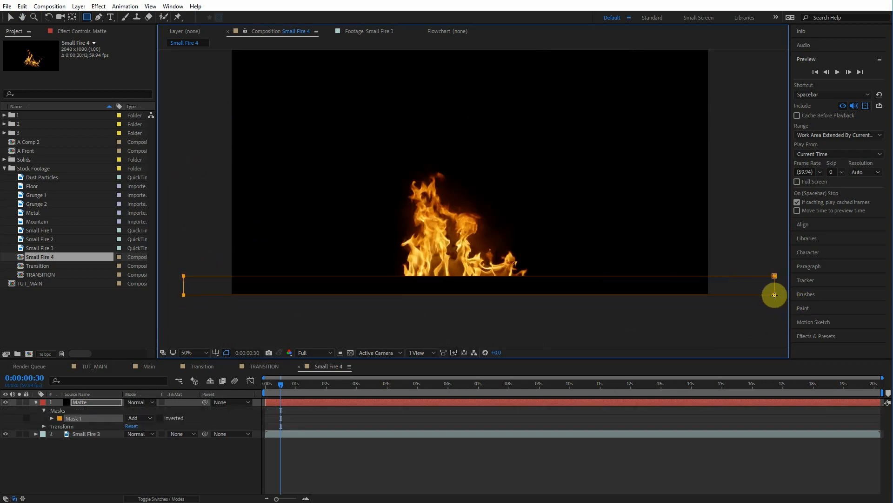
{"action": "left_click", "coordinate": [135, 417]}
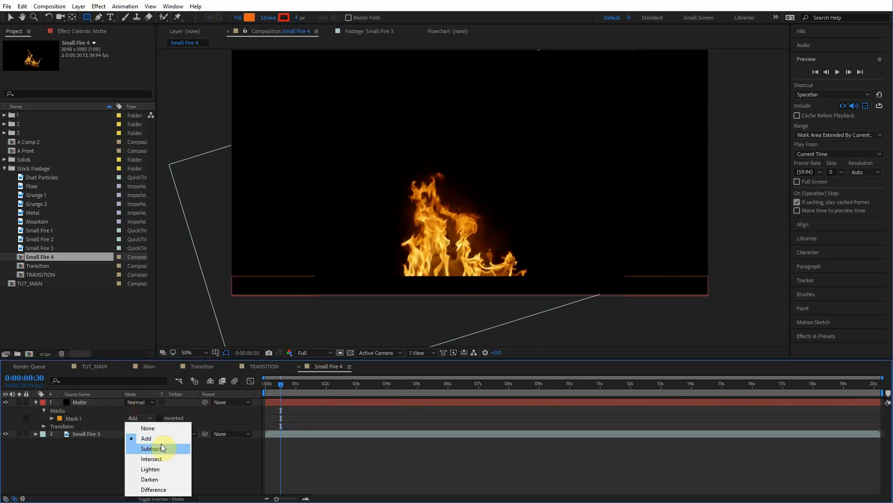
{"action": "left_click", "coordinate": [161, 445]}
Step: Feather the Matte's mask by about 62 pixels
{"action": "left_click", "coordinate": [91, 402]}
{"action": "key", "text": "f"}
{"action": "left_click_drag", "start_coordinate": [133, 417], "coordinate": [151, 417]}
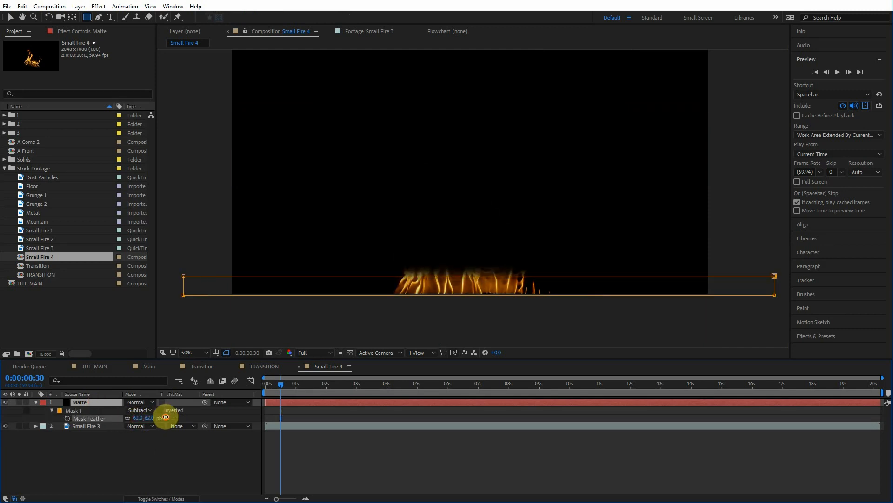
Step: Keyframe the mask path so the strip moves from below the frame up to the middle over about one second
{"action": "key", "text": "m"}
{"action": "left_click", "coordinate": [67, 419]}
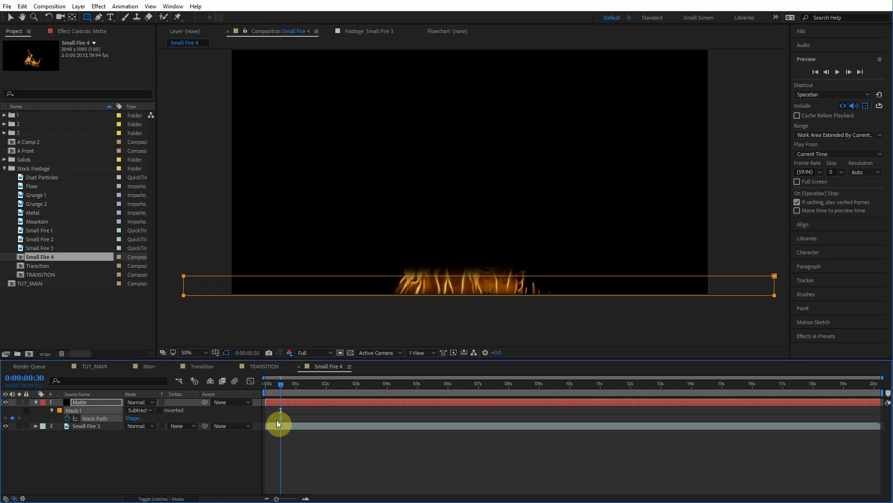
{"action": "left_click_drag", "start_coordinate": [280, 386], "coordinate": [255, 390]}
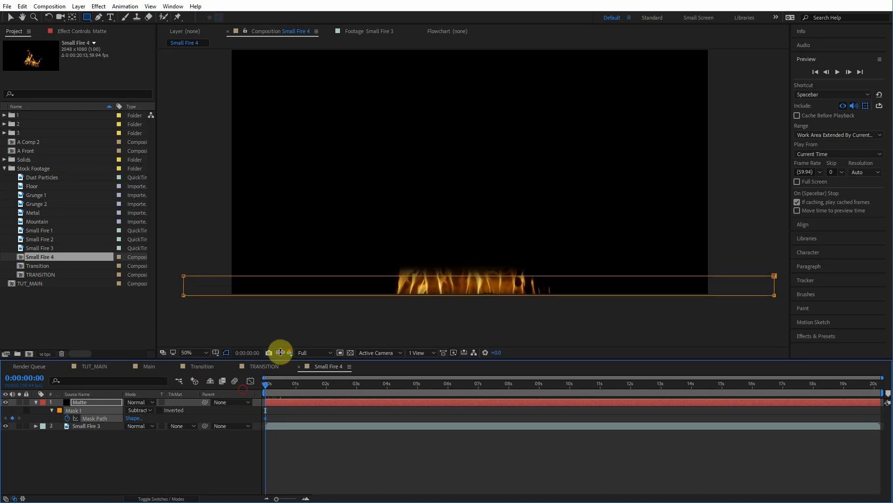
{"action": "left_click", "coordinate": [13, 16]}
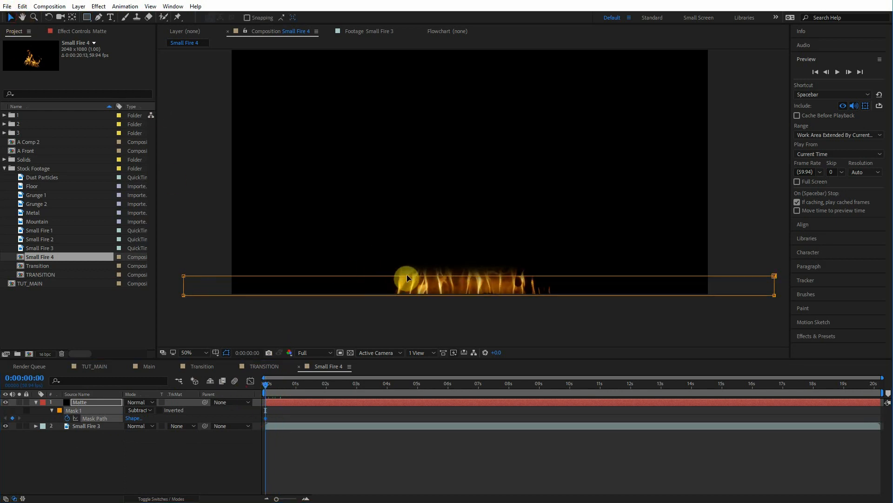
{"action": "left_click_drag", "start_coordinate": [407, 279], "coordinate": [409, 311]}
{"action": "left_click", "coordinate": [287, 386]}
{"action": "left_click_drag", "start_coordinate": [289, 387], "coordinate": [297, 386]}
{"action": "left_click", "coordinate": [378, 309]}
{"action": "left_click_drag", "start_coordinate": [378, 314], "coordinate": [391, 192]}
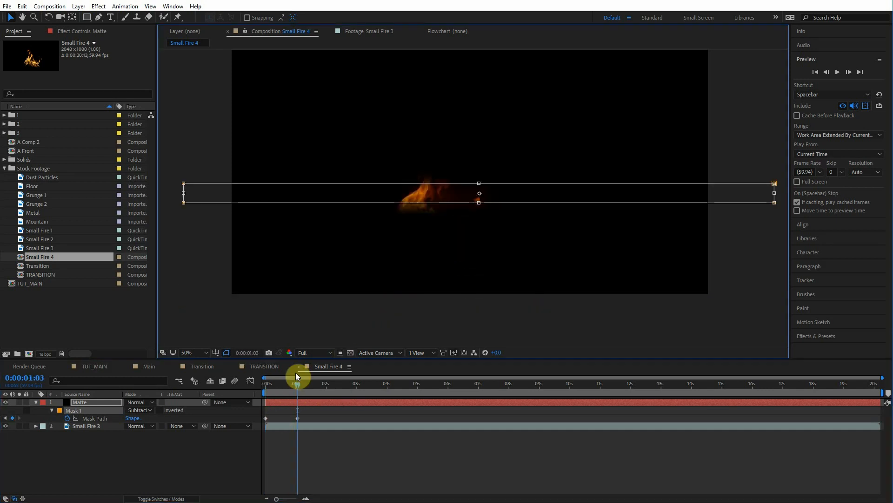
Step: Scrub the timeline to review the animated mask revealing the fire
{"action": "left_click", "coordinate": [280, 384]}
{"action": "left_click_drag", "start_coordinate": [273, 387], "coordinate": [292, 384]}
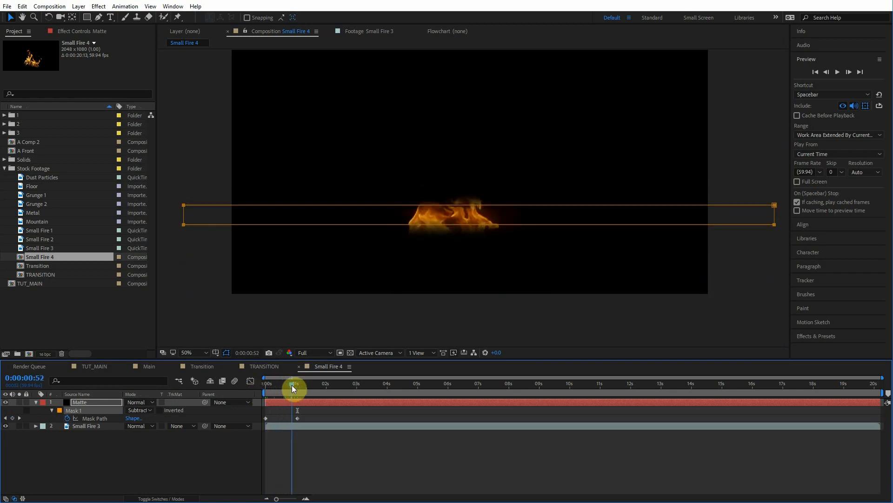
{"action": "left_click_drag", "start_coordinate": [274, 414], "coordinate": [244, 423]}
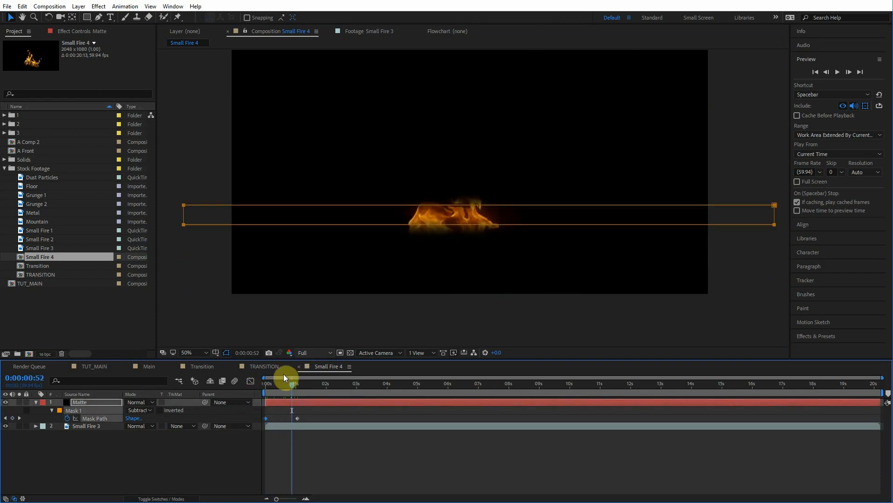
{"action": "left_click_drag", "start_coordinate": [280, 387], "coordinate": [306, 382]}
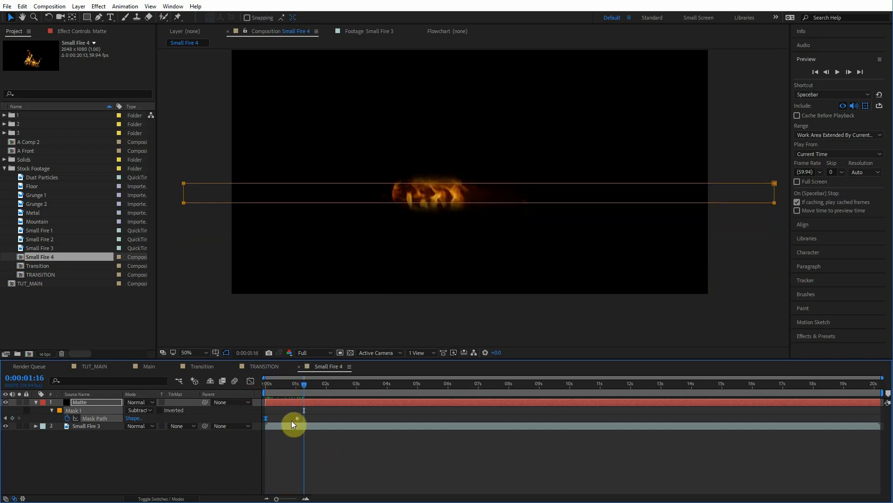
{"action": "left_click_drag", "start_coordinate": [291, 385], "coordinate": [293, 384]}
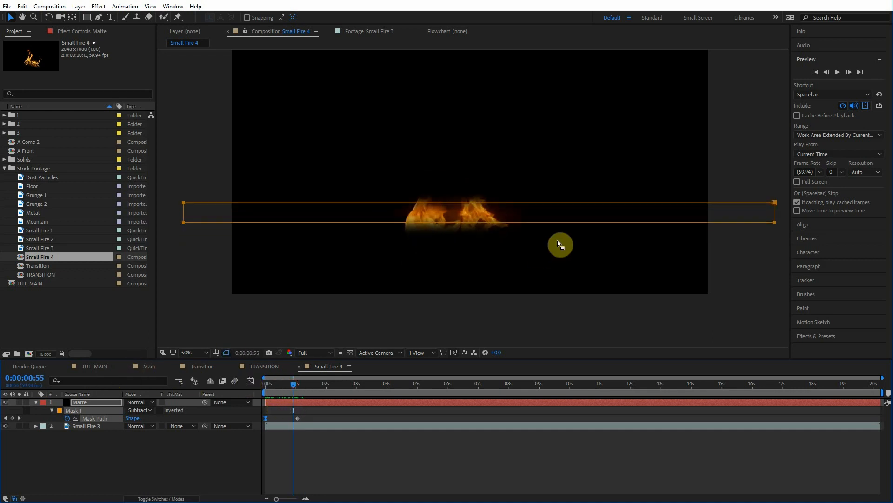
Step: Apply Turbulent Displace to the Matte layer and set Complexity to 5 and Size to 50
{"action": "scroll", "coordinate": [441, 238], "scroll_direction": "up", "scroll_amount": 1}
{"action": "left_click_drag", "start_coordinate": [439, 234], "coordinate": [437, 241]}
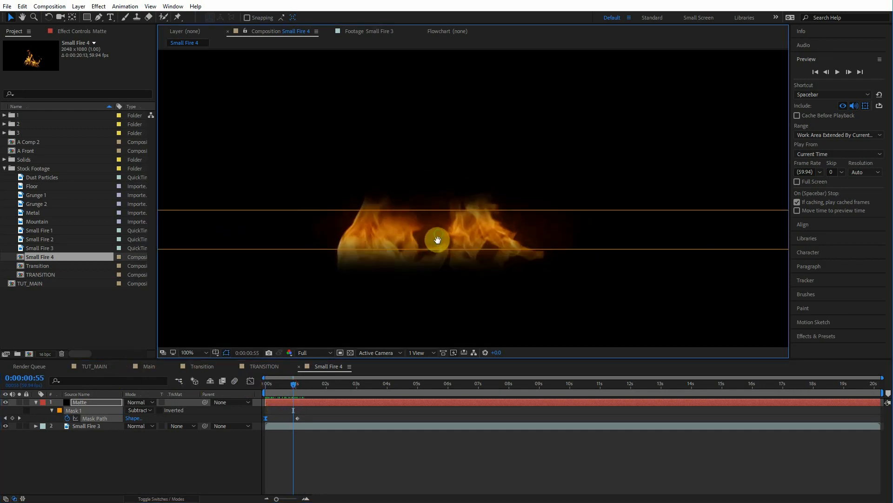
{"action": "left_click", "coordinate": [822, 335]}
{"action": "type", "text": "turb"}
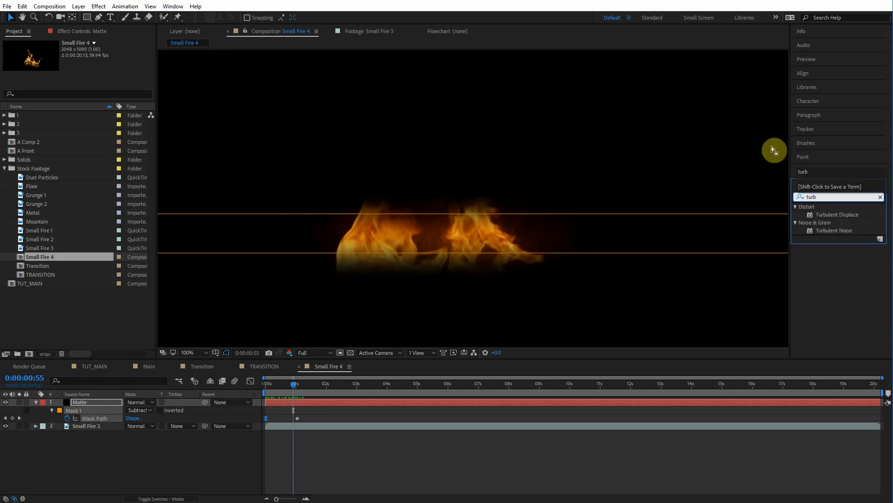
{"action": "left_click_drag", "start_coordinate": [840, 215], "coordinate": [107, 405]}
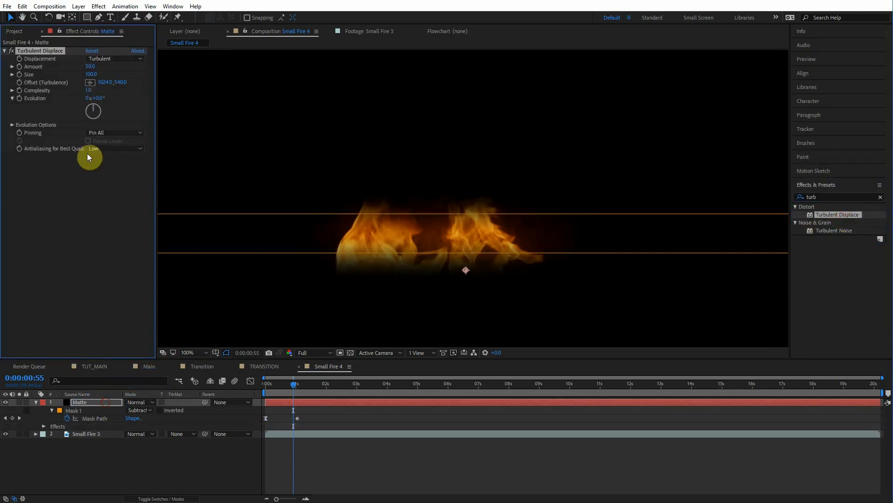
{"action": "left_click", "coordinate": [88, 91]}
{"action": "type", "text": "5"}
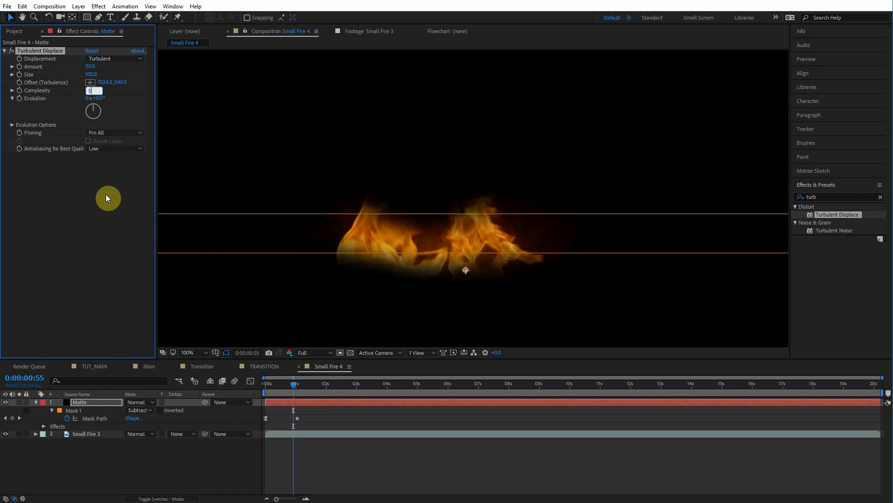
{"action": "left_click", "coordinate": [136, 209]}
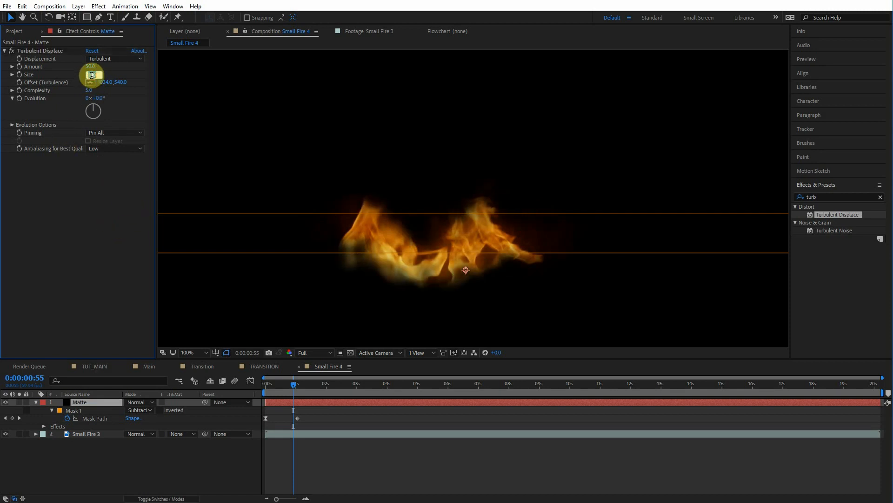
{"action": "type", "text": "50"}
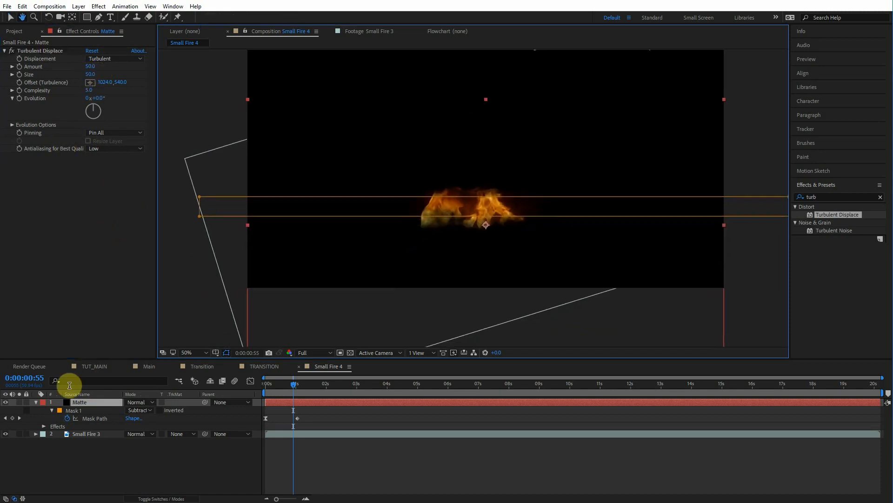
Step: Add a Transform effect before Turbulent Displace on the Matte and set its Scale Height to 50
{"action": "left_click", "coordinate": [19, 402]}
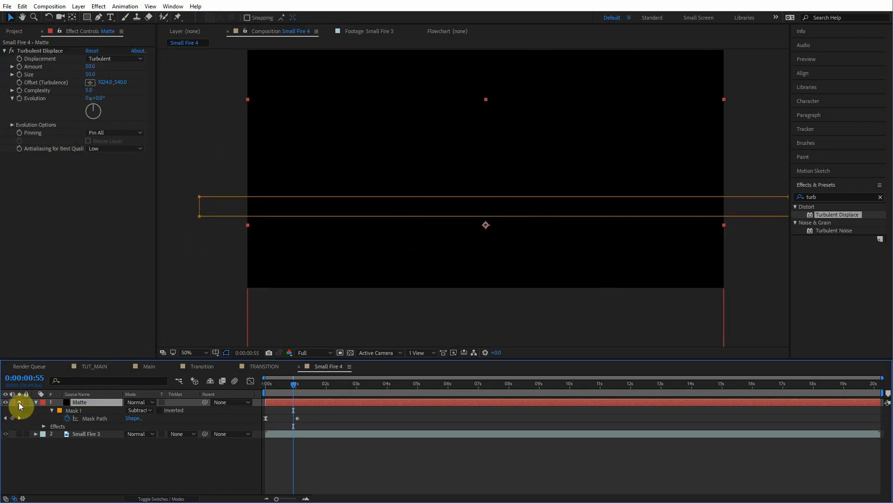
{"action": "left_click", "coordinate": [351, 352]}
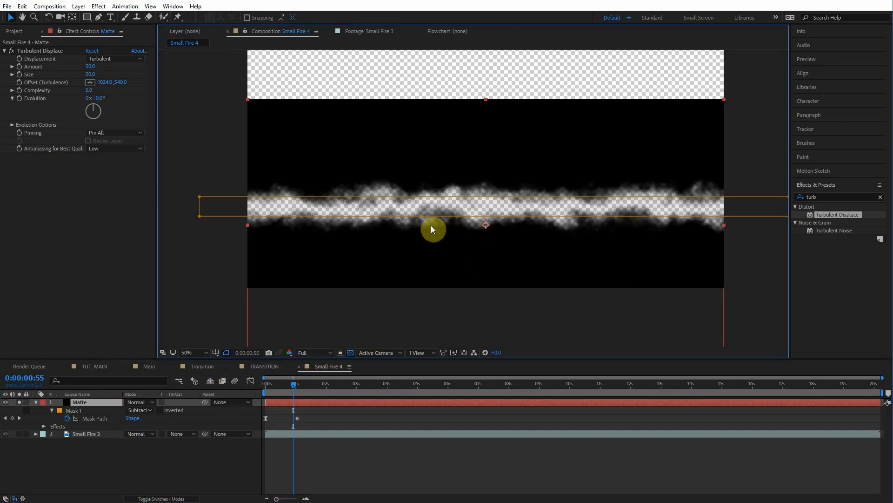
{"action": "left_click", "coordinate": [838, 196]}
{"action": "type", "text": "tran"}
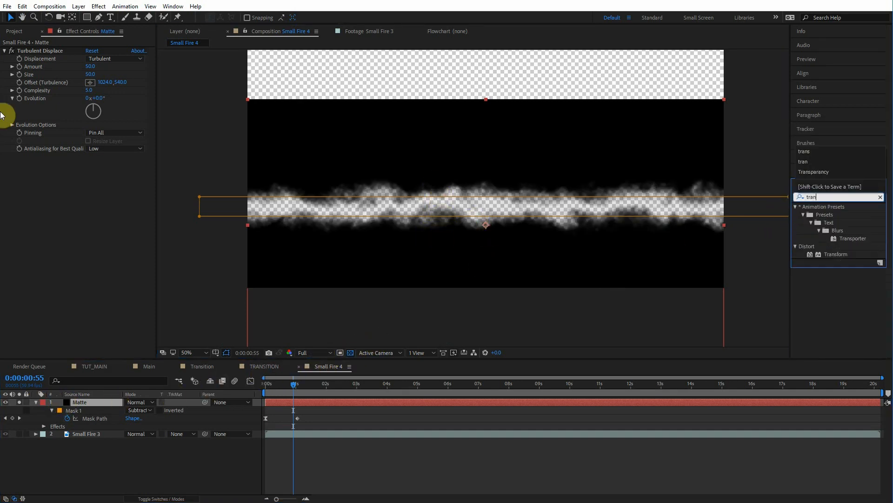
{"action": "left_click_drag", "start_coordinate": [835, 254], "coordinate": [56, 52]}
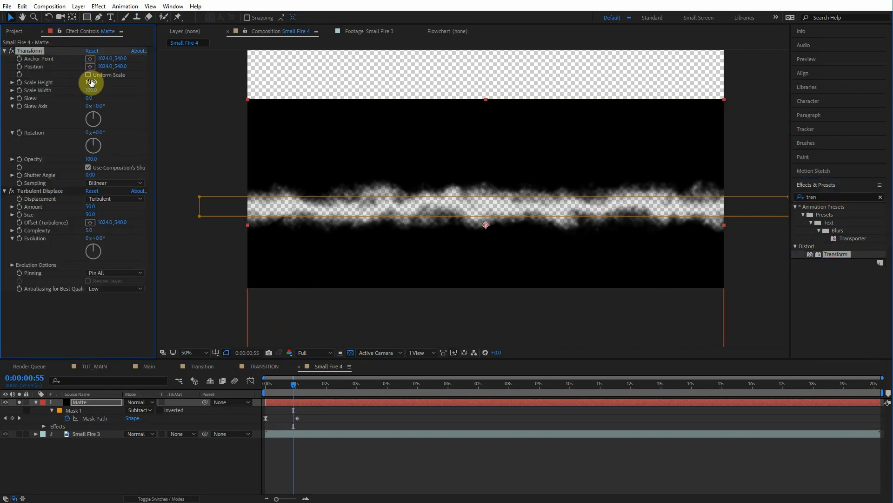
{"action": "type", "text": "50"}
{"action": "left_click", "coordinate": [133, 101]}
Step: Add a second Transform effect after Turbulent Displace and set its Scale Height to 200
{"action": "left_click_drag", "start_coordinate": [835, 254], "coordinate": [45, 273]}
{"action": "left_click", "coordinate": [88, 245]}
{"action": "type", "text": "200"}
{"action": "key", "text": "Return"}
{"action": "scroll", "coordinate": [100, 74], "scroll_direction": "up", "scroll_amount": 4}
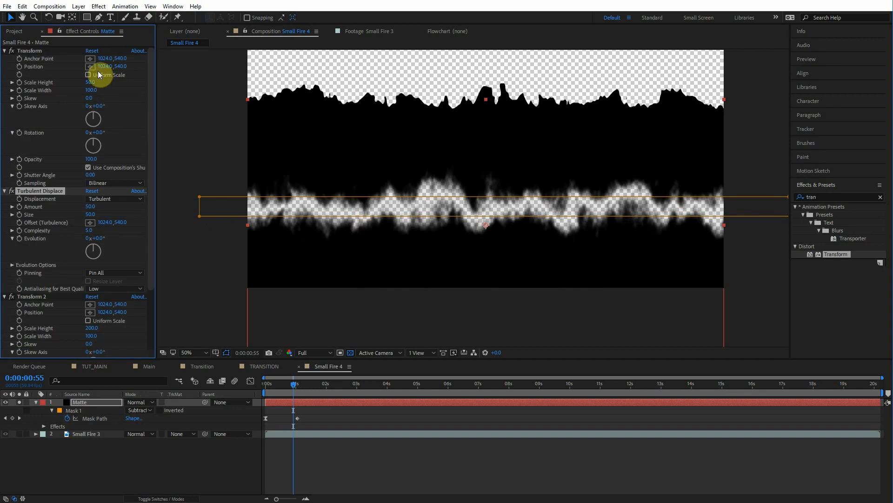
{"action": "left_click", "coordinate": [23, 59]}
{"action": "left_click", "coordinate": [30, 297]}
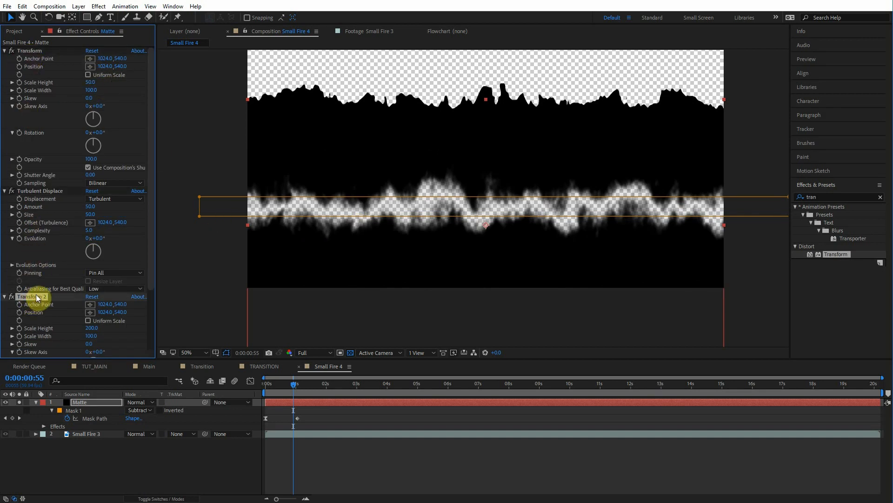
{"action": "left_click", "coordinate": [35, 191]}
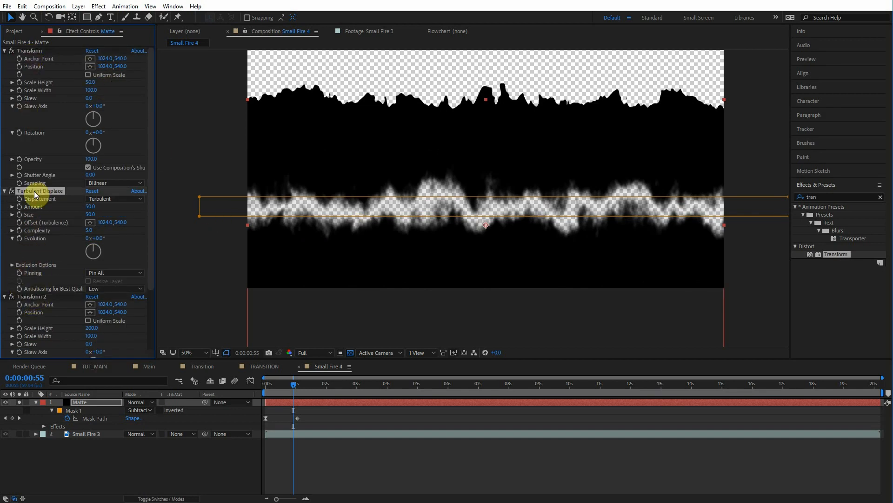
{"action": "left_click", "coordinate": [35, 296]}
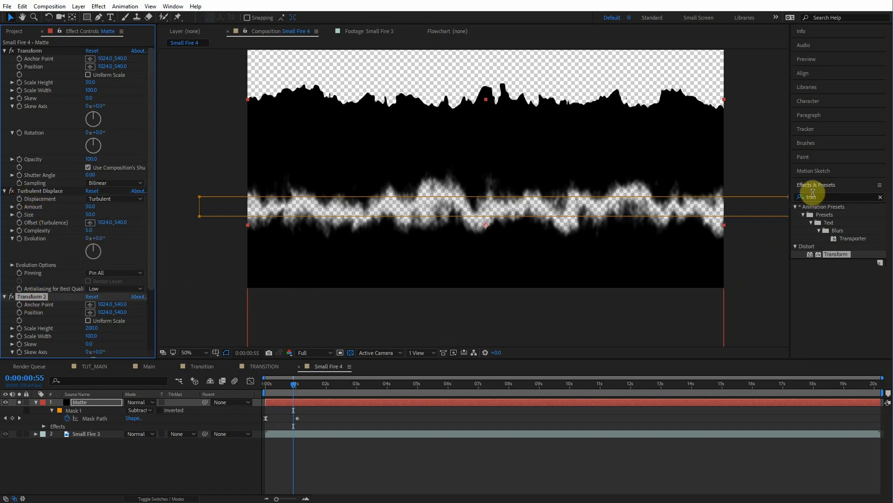
Step: Add a second Turbulent Displace effect at the end of the Matte's stack and set its Size to 50
{"action": "left_click", "coordinate": [836, 195]}
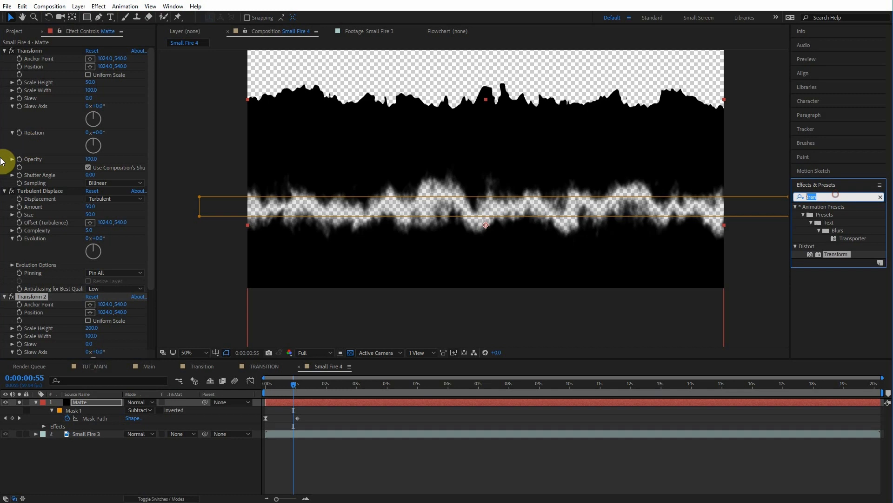
{"action": "type", "text": "turb"}
{"action": "left_click_drag", "start_coordinate": [833, 215], "coordinate": [88, 351]}
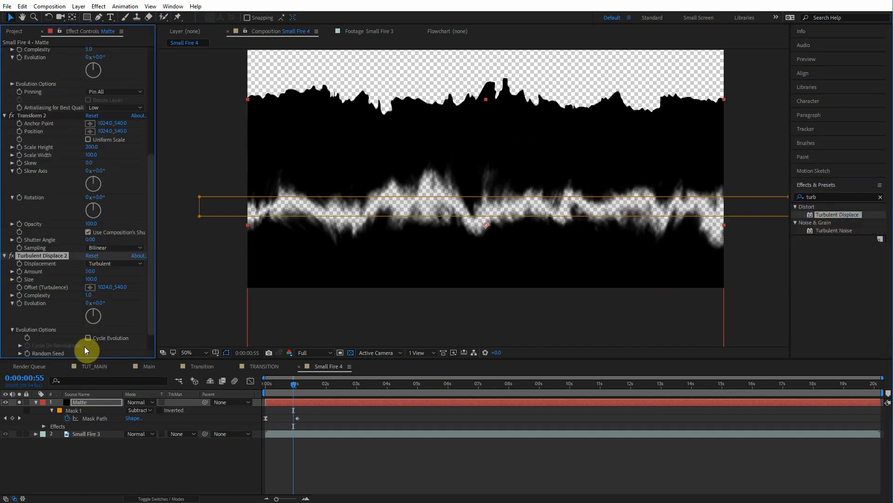
{"action": "left_click", "coordinate": [92, 273]}
{"action": "type", "text": "50"}
Step: Unsolo the Matte and scrub the timeline to preview the distorted fire reveal
{"action": "left_click_drag", "start_coordinate": [292, 383], "coordinate": [294, 379]}
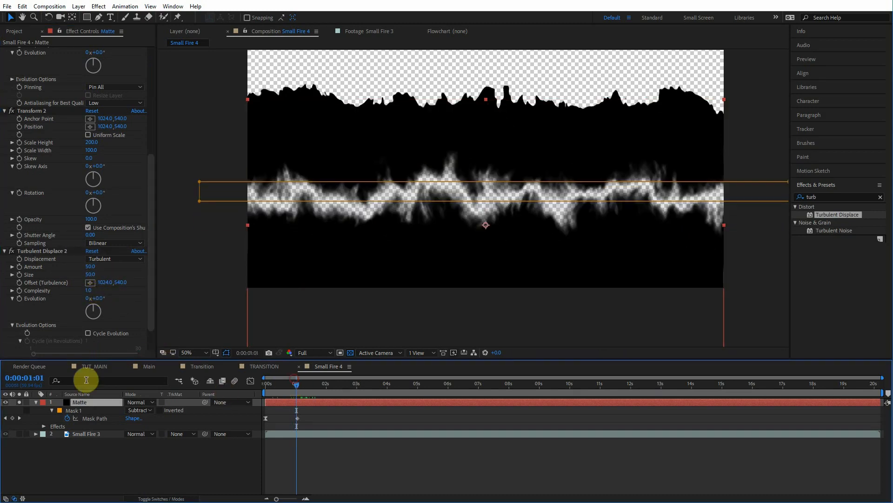
{"action": "left_click", "coordinate": [19, 403]}
{"action": "mouse_move", "coordinate": [297, 383]}
{"action": "left_mouse_down"}
{"action": "mouse_move", "coordinate": [281, 381]}
{"action": "mouse_move", "coordinate": [289, 380]}
{"action": "left_mouse_up"}
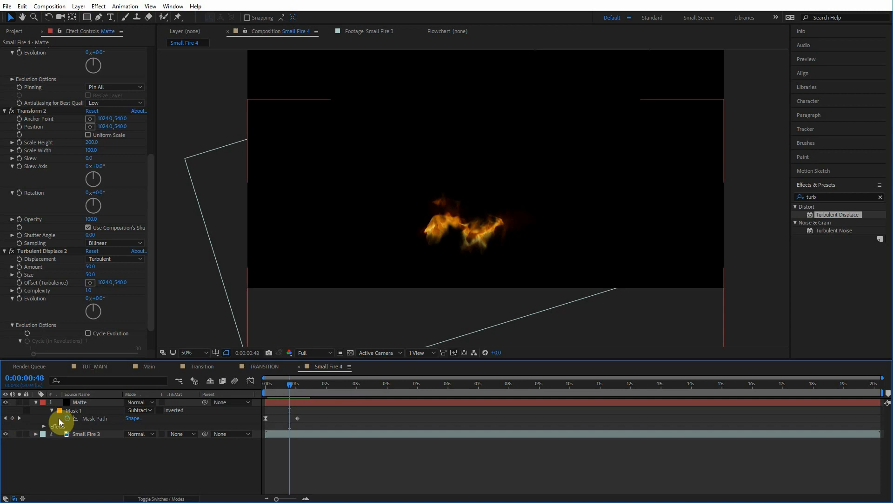
Step: Create a new adjustment layer above the Matte and apply CC Scale Wipe to it
{"action": "left_click", "coordinate": [72, 404]}
{"action": "key", "text": "ctrl+alt+y"}
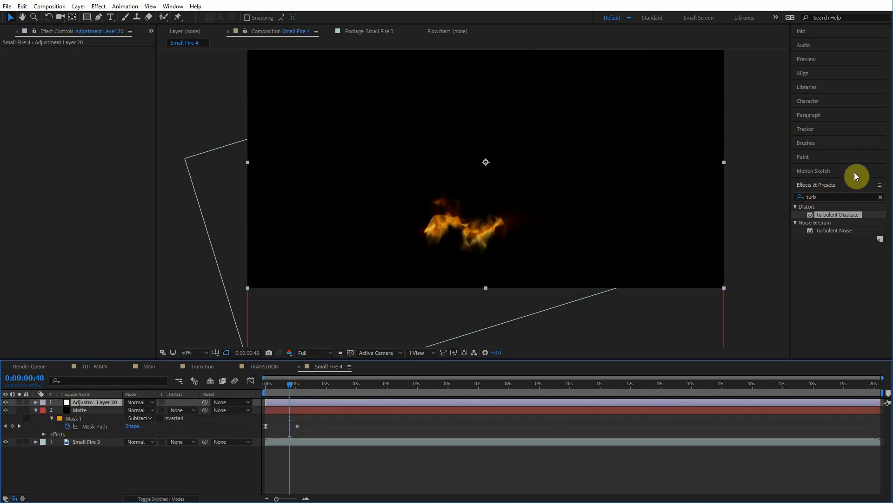
{"action": "left_click", "coordinate": [869, 196]}
{"action": "type", "text": "cc sc"}
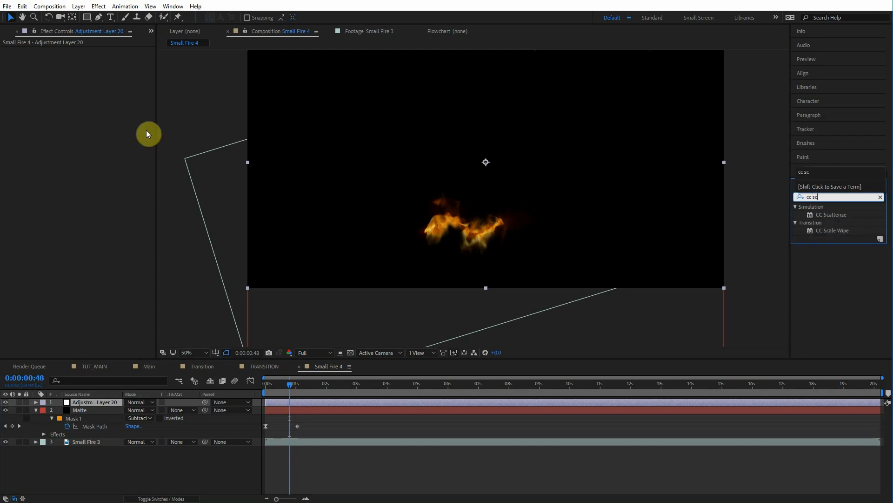
{"action": "left_click_drag", "start_coordinate": [831, 231], "coordinate": [98, 403]}
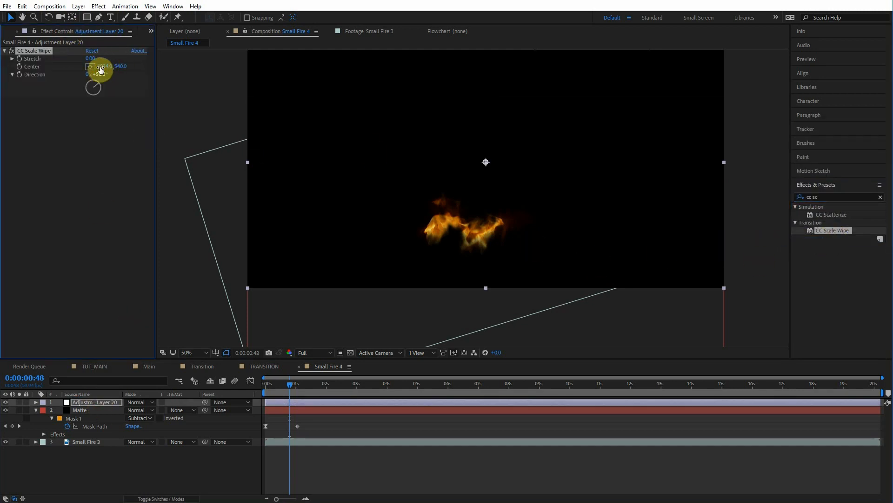
Step: Set CC Scale Wipe's Stretch to 8.20, Direction to 0°, and move its Center to the frame's bottom edge
{"action": "left_click_drag", "start_coordinate": [486, 161], "coordinate": [481, 183]}
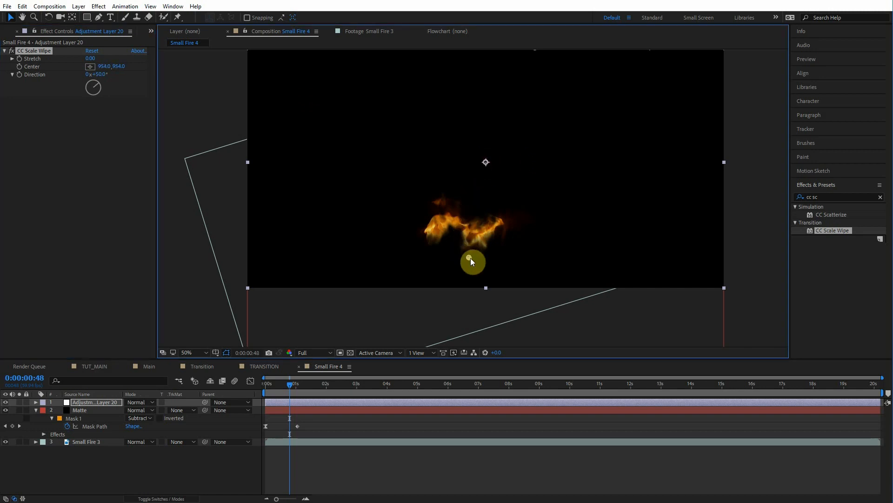
{"action": "left_click_drag", "start_coordinate": [91, 60], "coordinate": [149, 65]}
{"action": "left_click", "coordinate": [97, 86]}
{"action": "left_click_drag", "start_coordinate": [97, 86], "coordinate": [95, 75]}
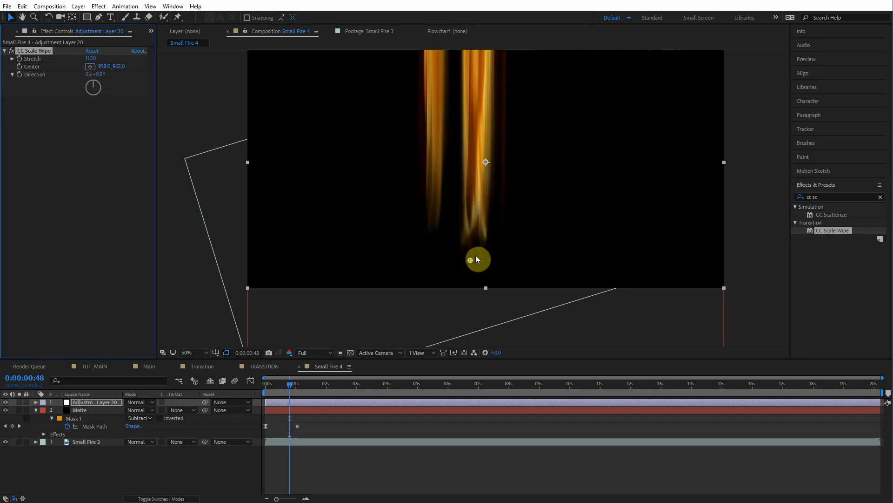
{"action": "left_click_drag", "start_coordinate": [471, 259], "coordinate": [470, 288]}
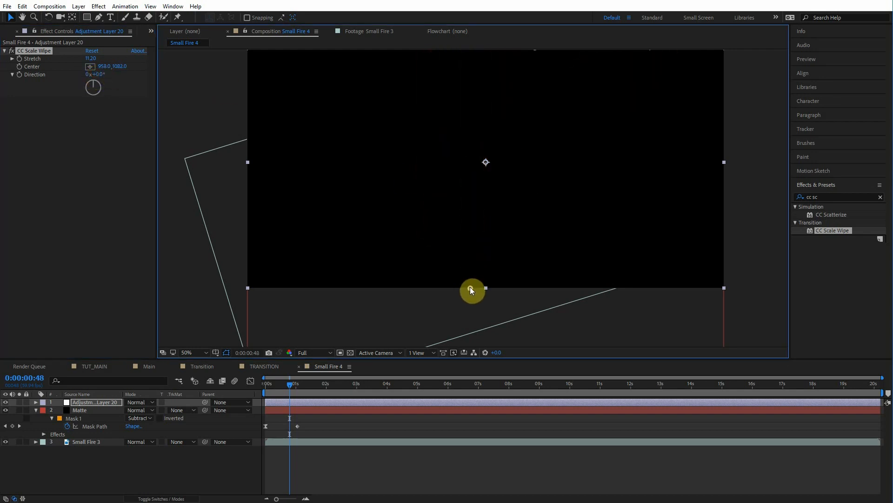
{"action": "left_click_drag", "start_coordinate": [88, 59], "coordinate": [73, 66]}
Step: Preview the scale wipe from the start of the timeline
{"action": "key", "text": "Home"}
{"action": "key", "text": "space"}
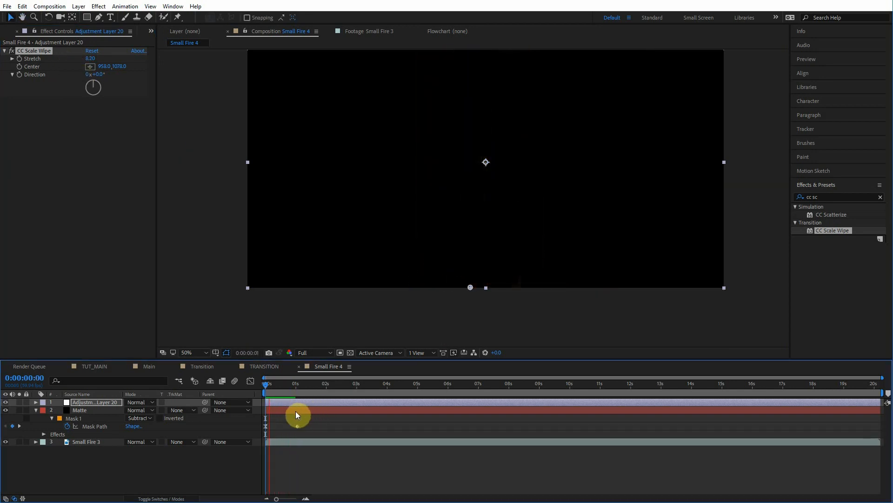
{"action": "left_click", "coordinate": [284, 388]}
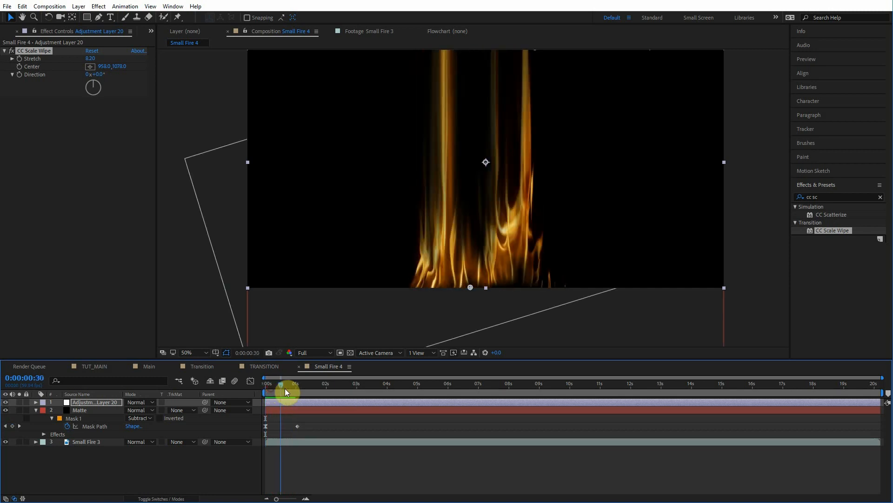
{"action": "left_click_drag", "start_coordinate": [286, 384], "coordinate": [236, 389]}
{"action": "left_click", "coordinate": [814, 58]}
{"action": "left_click", "coordinate": [838, 73]}
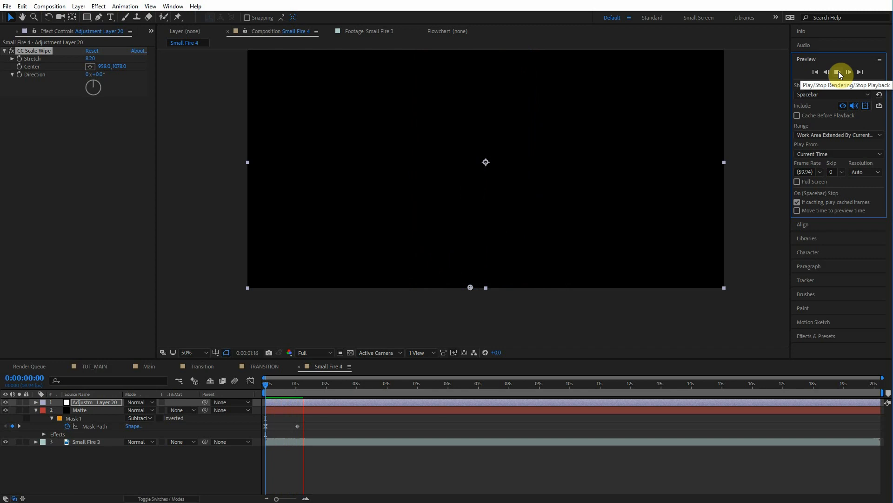
{"action": "left_click", "coordinate": [839, 71]}
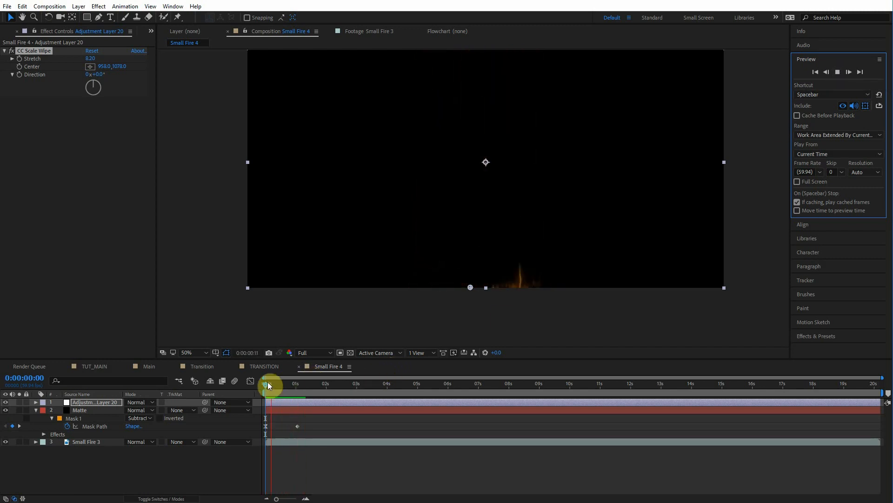
{"action": "left_click", "coordinate": [282, 385]}
{"action": "left_click_drag", "start_coordinate": [283, 389], "coordinate": [283, 388]}
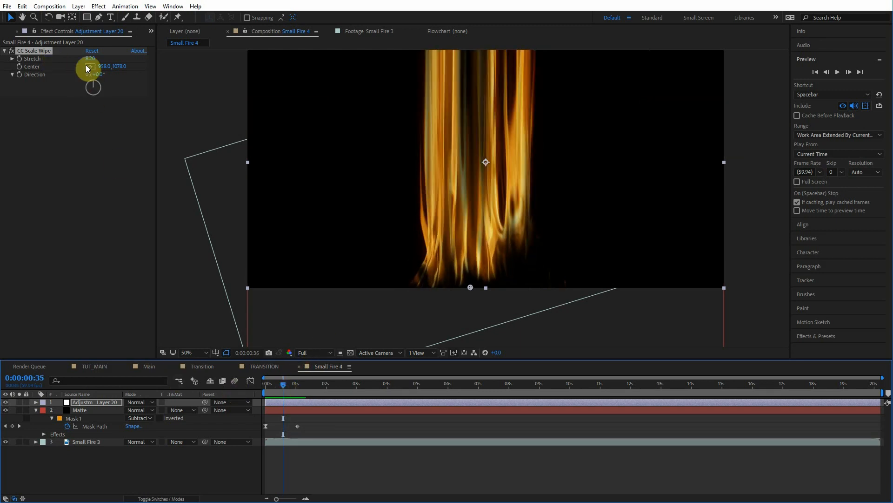
Step: Add a wiggle(15,4) expression to CC Scale Wipe's Stretch property
{"action": "left_click", "coordinate": [25, 64]}
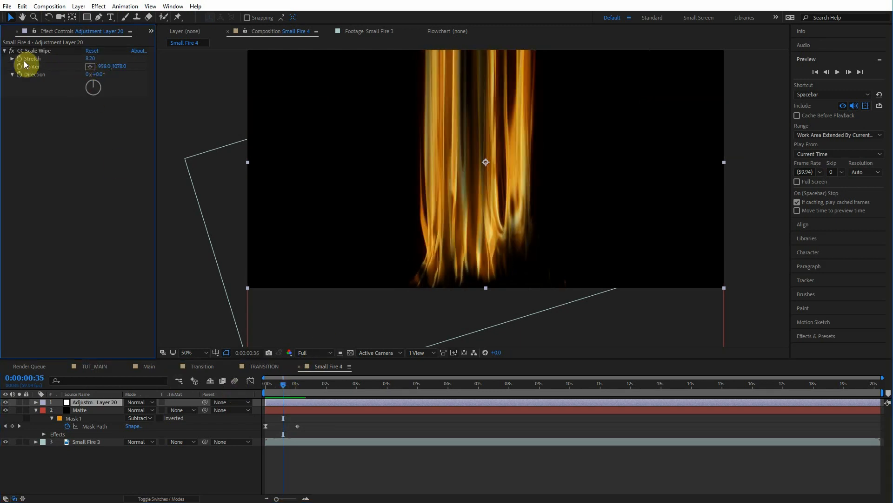
{"action": "left_click", "coordinate": [18, 60]}
{"action": "left_click", "coordinate": [19, 60], "text": "alt"}
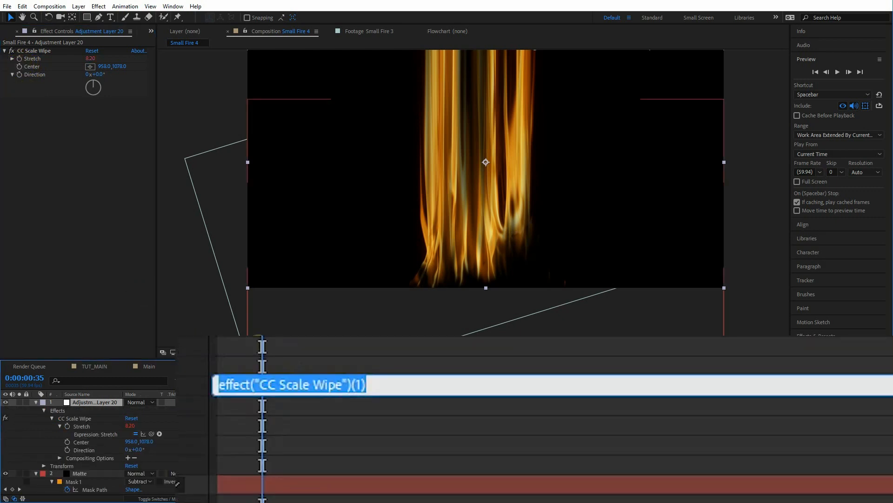
{"action": "type", "text": "wiggle()"}
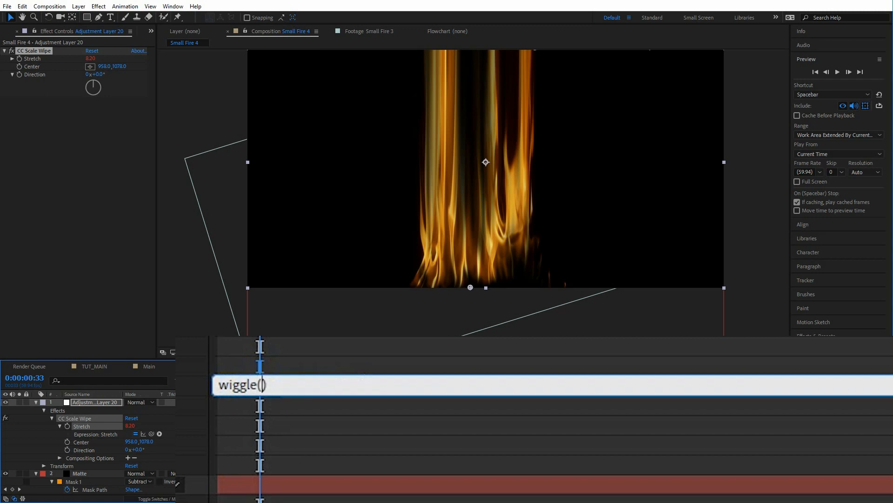
{"action": "type", "text": "15,4"}
{"action": "left_click", "coordinate": [229, 360]}
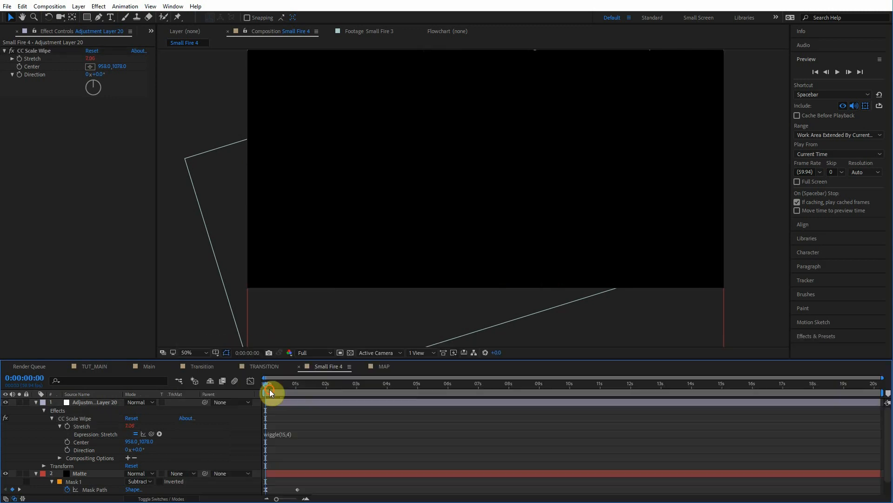
{"action": "mouse_move", "coordinate": [270, 389]}
{"action": "left_mouse_down"}
{"action": "mouse_move", "coordinate": [289, 387]}
{"action": "mouse_move", "coordinate": [278, 388]}
{"action": "left_mouse_up"}
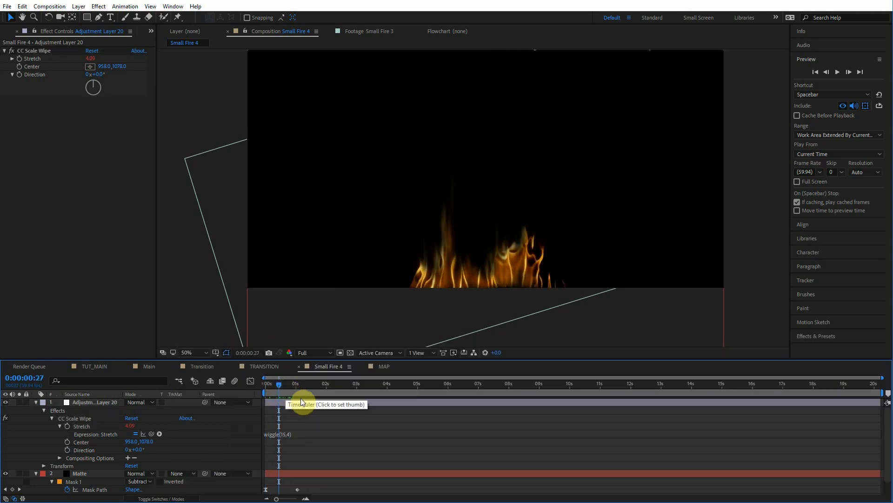
Step: Preview the wiggling scale wipe from the start
{"action": "left_click", "coordinate": [36, 402]}
{"action": "key", "text": "Home"}
{"action": "left_click", "coordinate": [838, 72]}
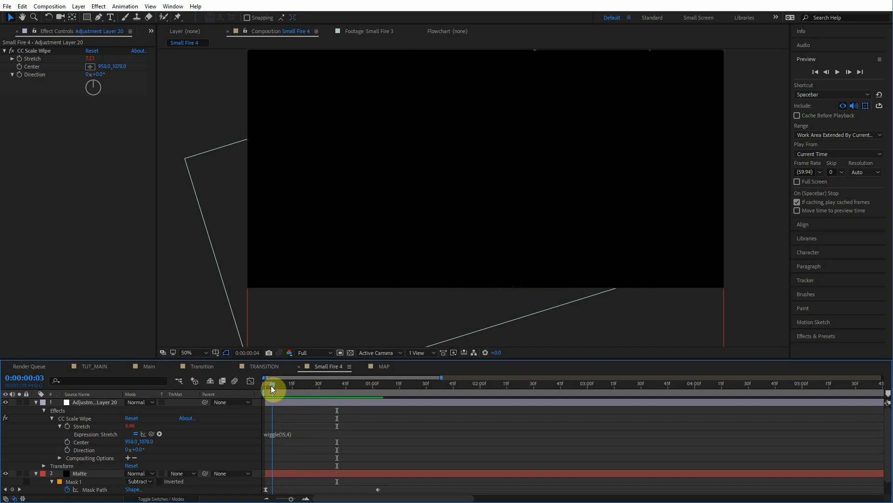
{"action": "mouse_move", "coordinate": [270, 385]}
{"action": "left_mouse_down"}
{"action": "mouse_move", "coordinate": [345, 381]}
{"action": "mouse_move", "coordinate": [282, 384]}
{"action": "left_mouse_up"}
Step: Edit the Stretch expression so its second argument becomes time*4, giving wiggle(15,time*4)
{"action": "left_click", "coordinate": [290, 432]}
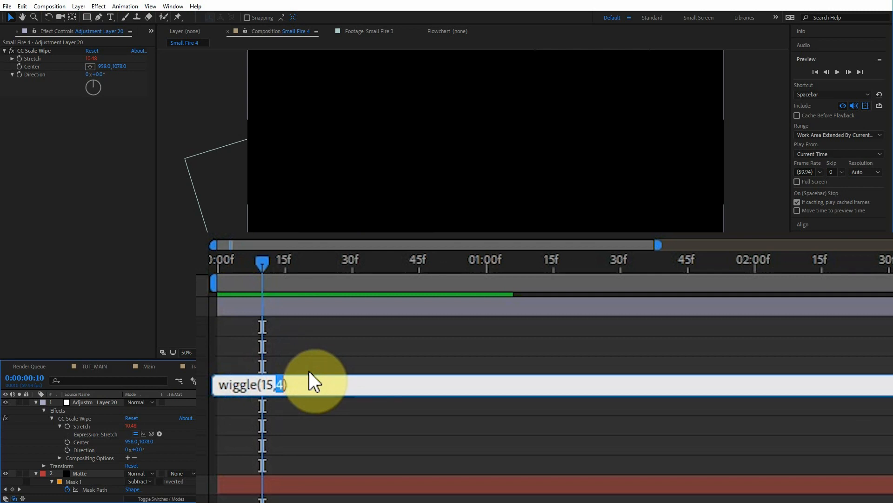
{"action": "key", "text": "BackSpace"}
{"action": "type", "text": "time"}
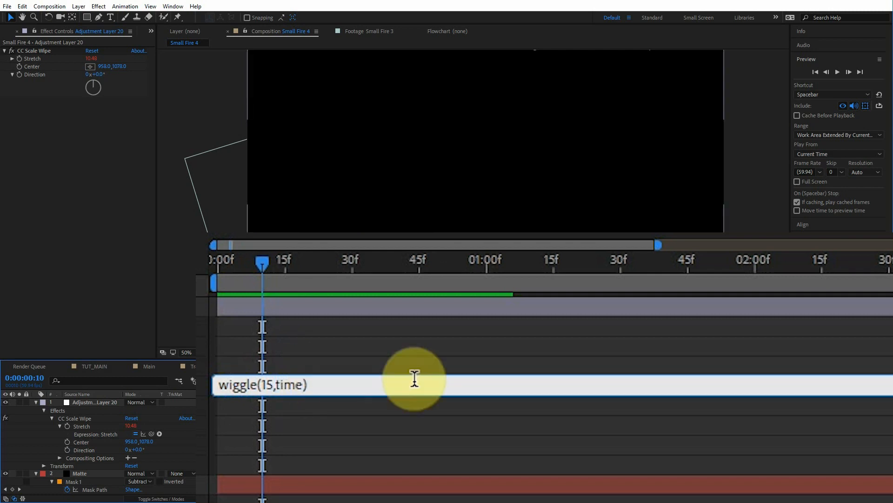
{"action": "type", "text": "*4"}
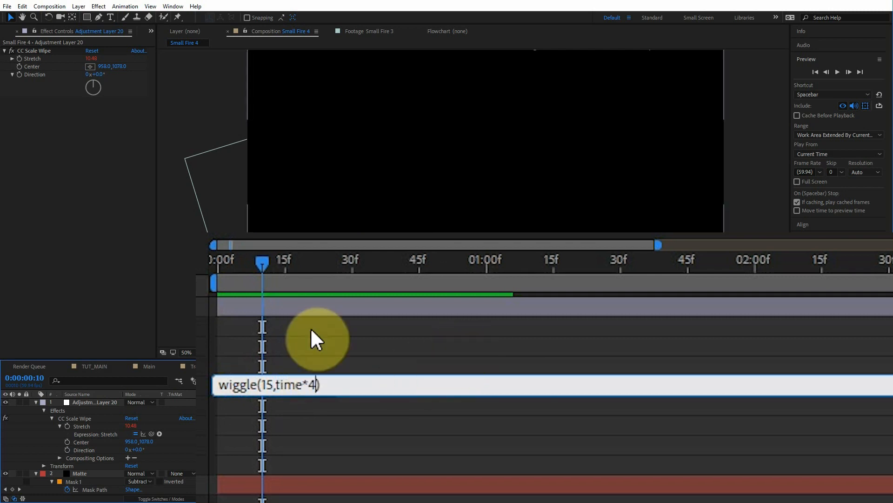
{"action": "left_click", "coordinate": [299, 322]}
{"action": "left_click", "coordinate": [270, 272]}
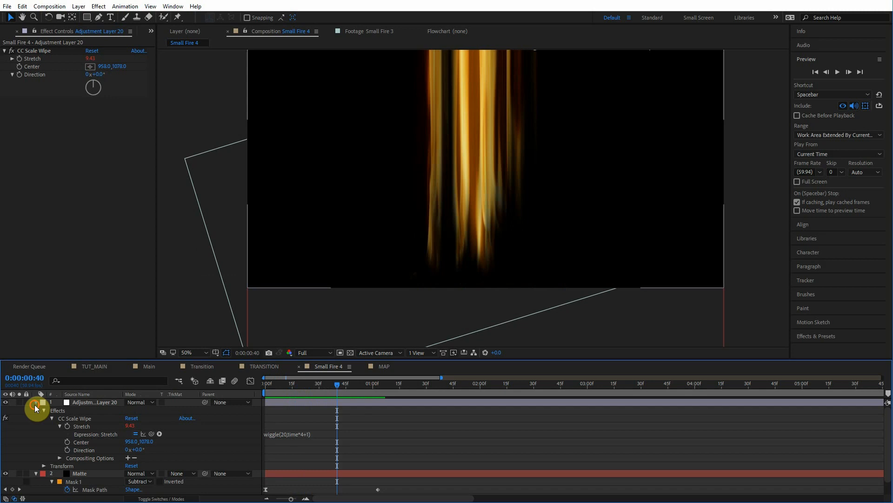
Step: Collapse the layers, create another adjustment layer on top and apply Solid Composite to it
{"action": "left_click", "coordinate": [36, 404]}
{"action": "left_click", "coordinate": [37, 410]}
{"action": "mouse_move", "coordinate": [337, 385]}
{"action": "left_mouse_down"}
{"action": "mouse_move", "coordinate": [313, 394]}
{"action": "mouse_move", "coordinate": [323, 386]}
{"action": "left_mouse_up"}
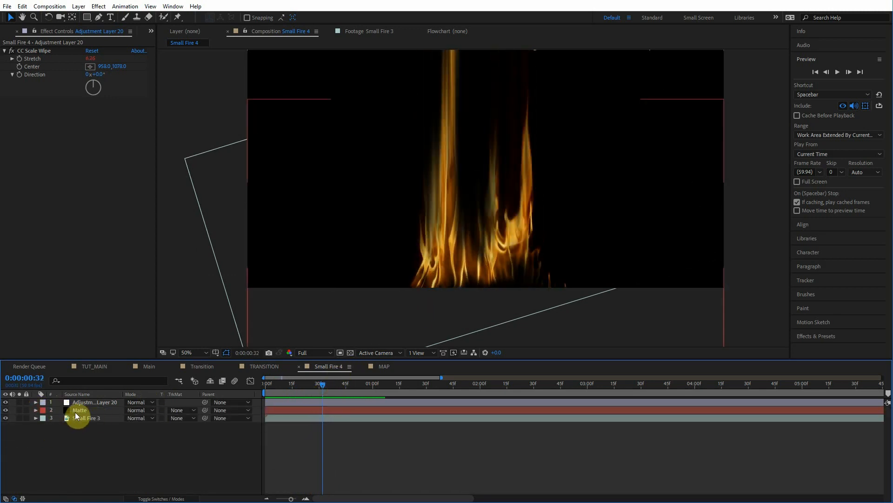
{"action": "left_click", "coordinate": [87, 403]}
{"action": "key", "text": "ctrl+alt+y"}
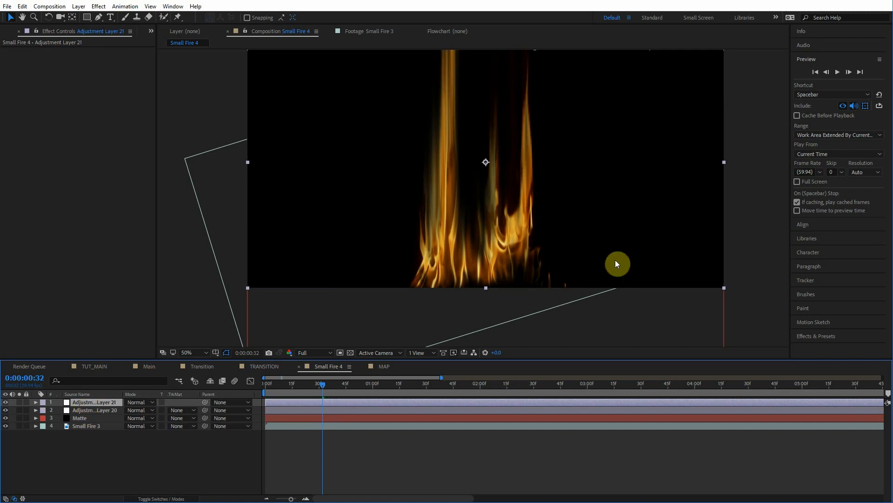
{"action": "left_click", "coordinate": [812, 335]}
{"action": "type", "text": "solid"}
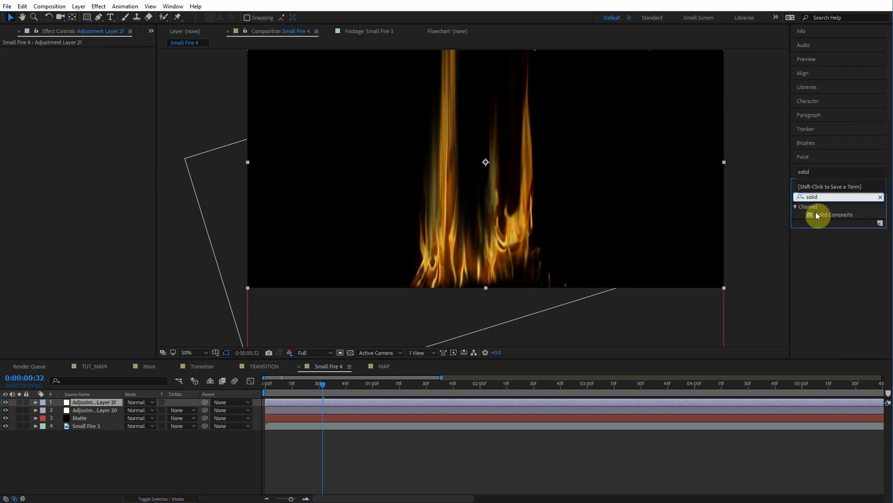
{"action": "double_click", "coordinate": [817, 215]}
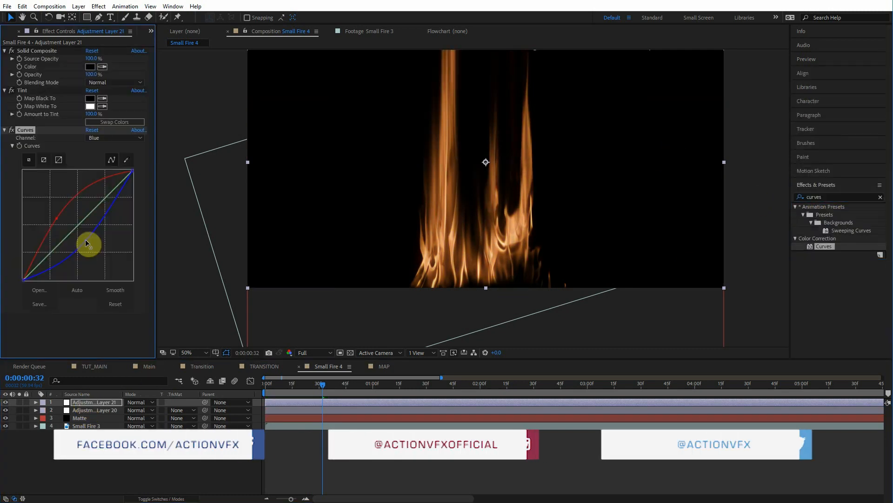
{"action": "mouse_move", "coordinate": [323, 384]}
{"action": "left_mouse_down"}
{"action": "mouse_move", "coordinate": [315, 389]}
{"action": "mouse_move", "coordinate": [325, 386]}
{"action": "left_mouse_up"}
{"action": "left_click", "coordinate": [93, 404]}
{"action": "left_click", "coordinate": [83, 426], "text": "shift"}
{"action": "right_click", "coordinate": [81, 425]}
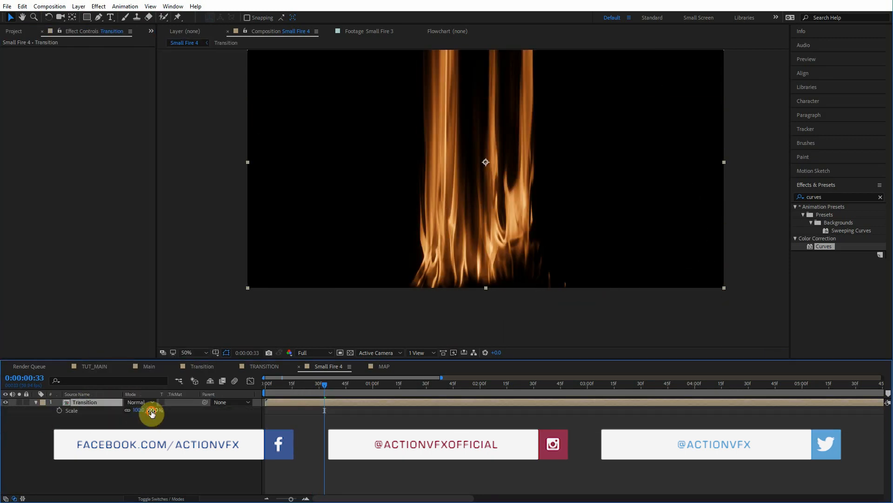
{"action": "left_click_drag", "start_coordinate": [152, 413], "coordinate": [166, 411]}
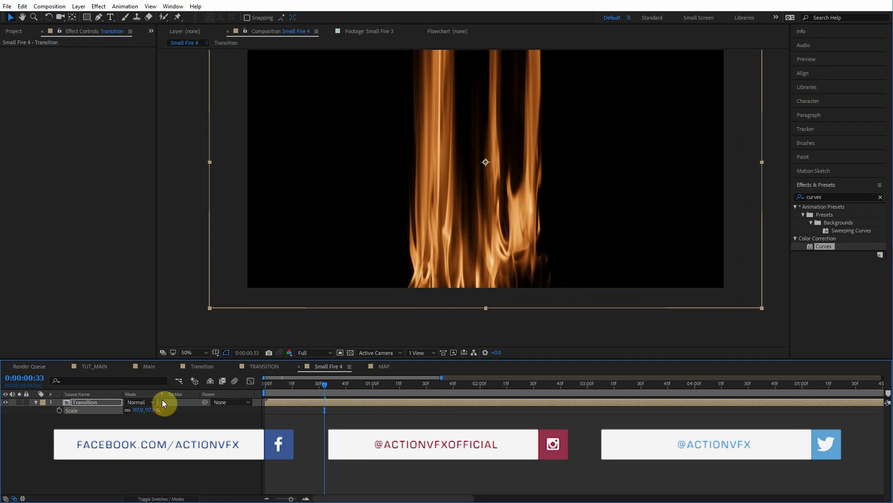
Step: Duplicate the Transition layer twice, set a copy to Screen mode, and shift the copies left and right across the frame
{"action": "key", "text": "ctrl+d"}
{"action": "left_click_drag", "start_coordinate": [433, 231], "coordinate": [290, 231]}
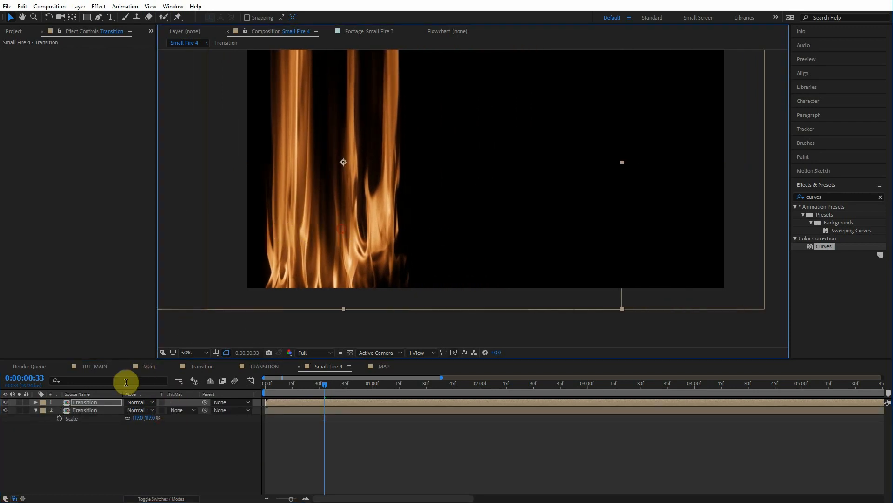
{"action": "left_click", "coordinate": [135, 402]}
{"action": "left_click", "coordinate": [179, 116]}
{"action": "key", "text": "ctrl+d"}
{"action": "left_click_drag", "start_coordinate": [351, 220], "coordinate": [621, 215]}
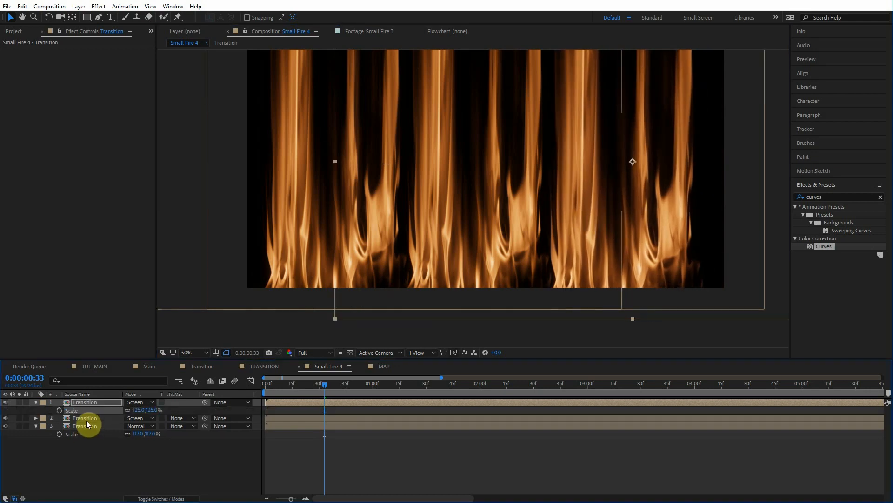
Step: Set the bottom Transition layer's Scale to 124%
{"action": "left_click", "coordinate": [86, 418]}
{"action": "key", "text": "s"}
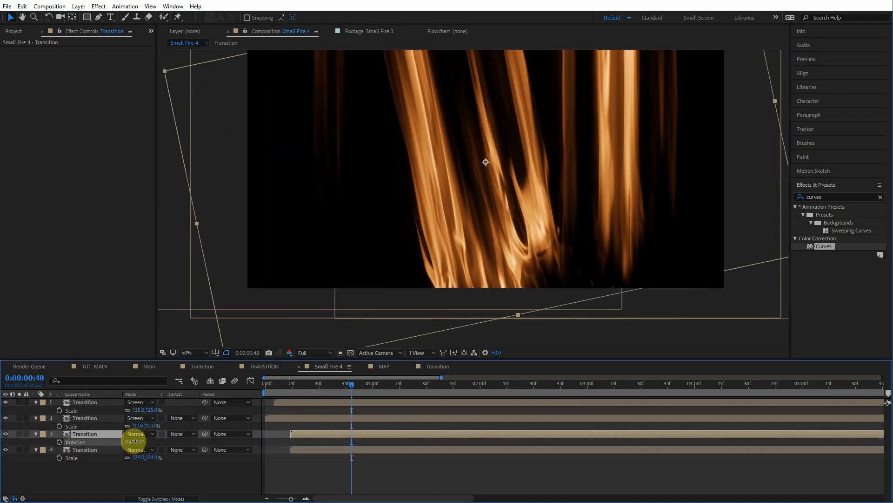
{"action": "left_click_drag", "start_coordinate": [132, 437], "coordinate": [180, 440]}
{"action": "key", "text": "s"}
Step: Unlink the third Transition layer's scale to about 124 × 191% and move the tilted copy in the frame
{"action": "left_click", "coordinate": [127, 442]}
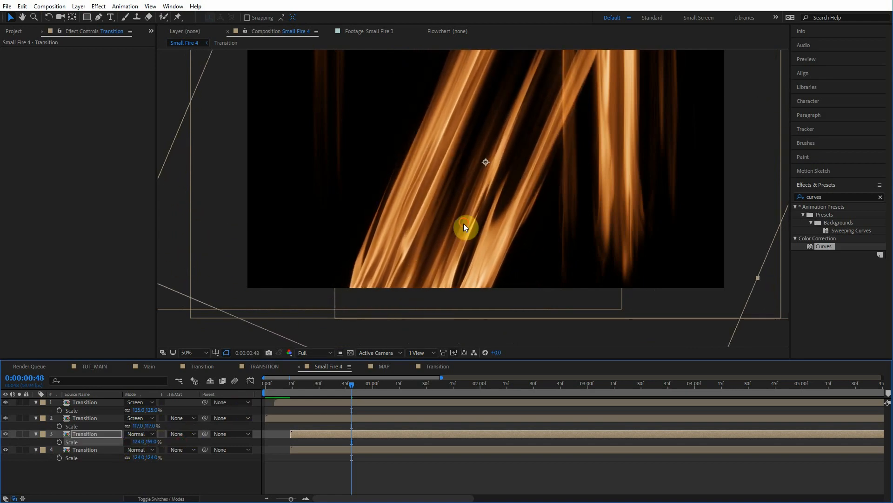
{"action": "left_click_drag", "start_coordinate": [464, 227], "coordinate": [452, 234]}
Step: Set the tilted Transition copy to Screen blending mode and nudge it into place
{"action": "left_click", "coordinate": [140, 433]}
{"action": "left_click", "coordinate": [160, 141]}
{"action": "left_click_drag", "start_coordinate": [437, 202], "coordinate": [422, 206]}
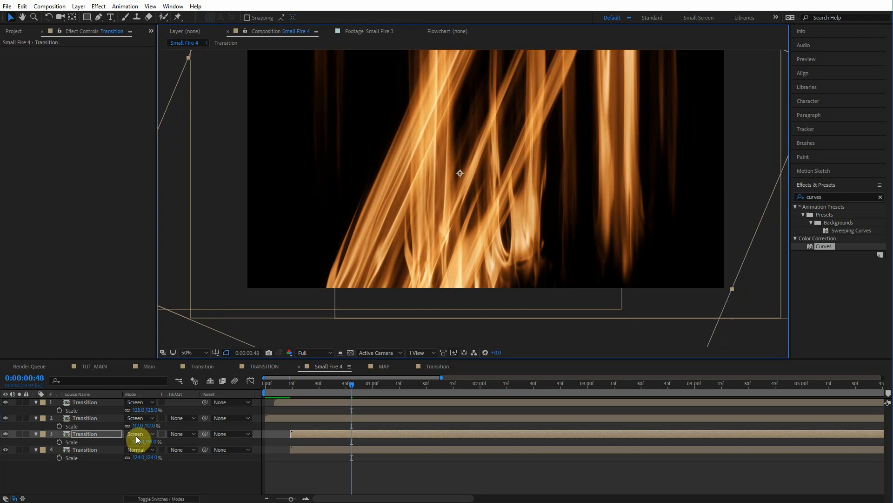
Step: Create a new adjustment layer above all the Transition layers
{"action": "left_click", "coordinate": [348, 390]}
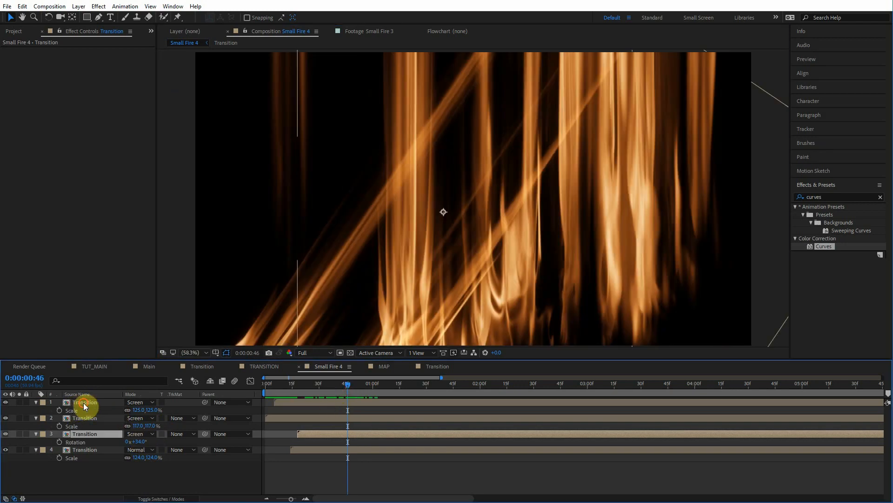
{"action": "left_click", "coordinate": [85, 405]}
{"action": "key", "text": "ctrl+alt+y"}
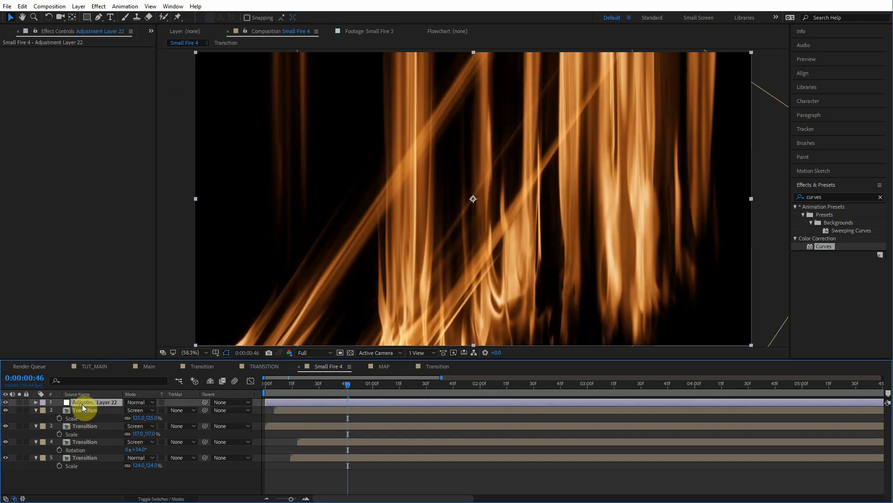
Step: Apply a Glow effect to the new adjustment layer and duplicate it
{"action": "left_click", "coordinate": [846, 195]}
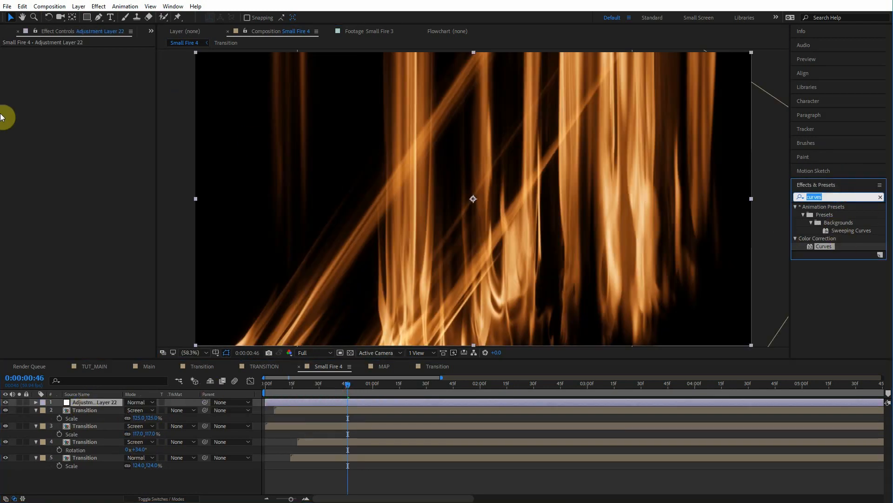
{"action": "left_click_drag", "start_coordinate": [830, 278], "coordinate": [105, 403]}
{"action": "key", "text": "ctrl+d"}
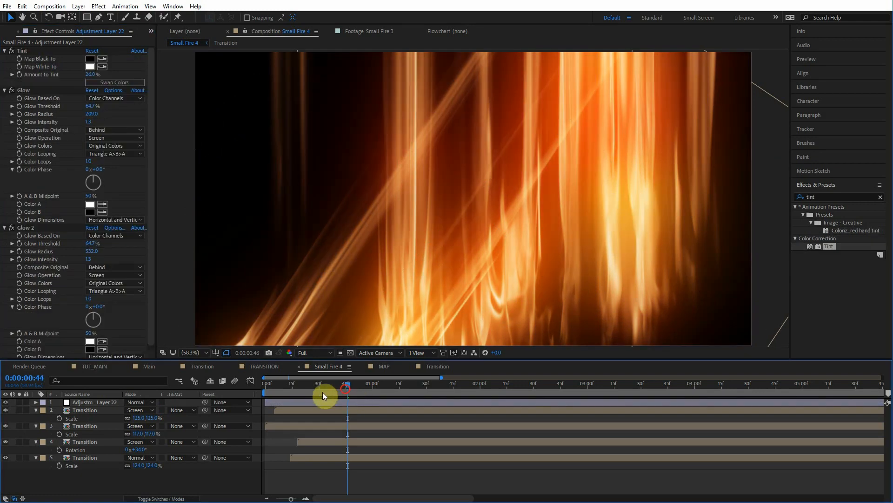
Step: Preview the glowing fire transition from the start
{"action": "key", "text": "Home"}
{"action": "left_click", "coordinate": [807, 59]}
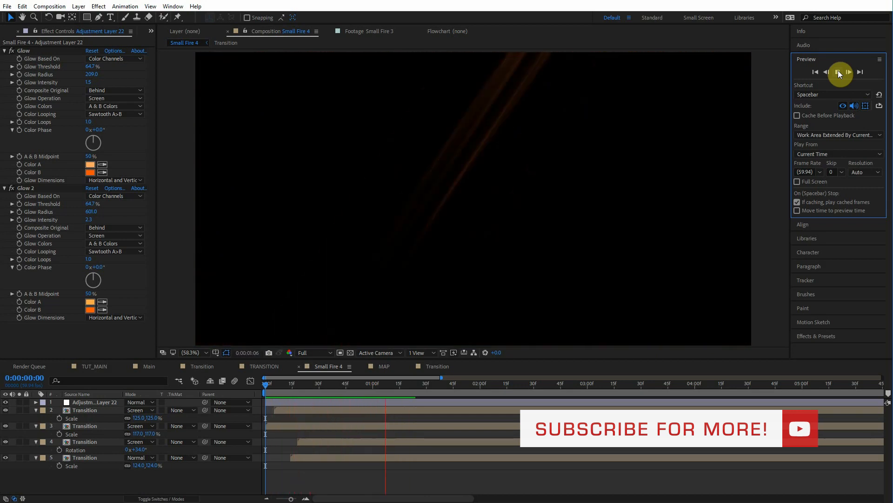
{"action": "left_click", "coordinate": [840, 73]}
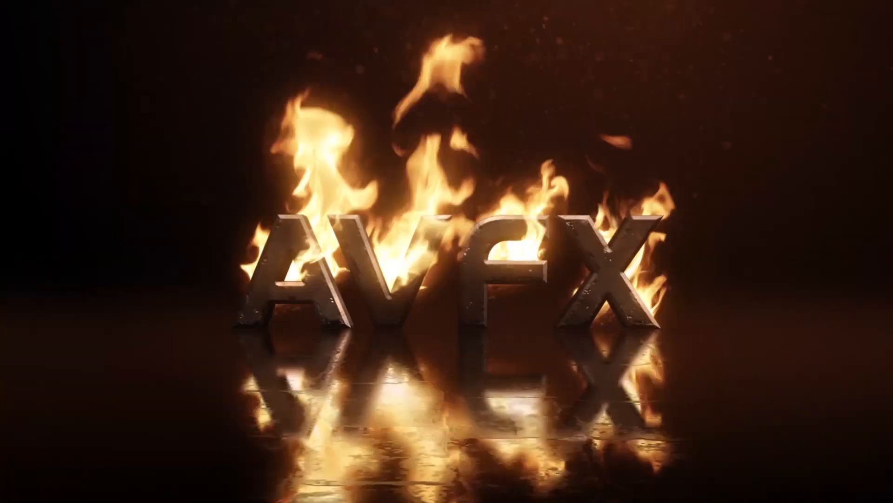